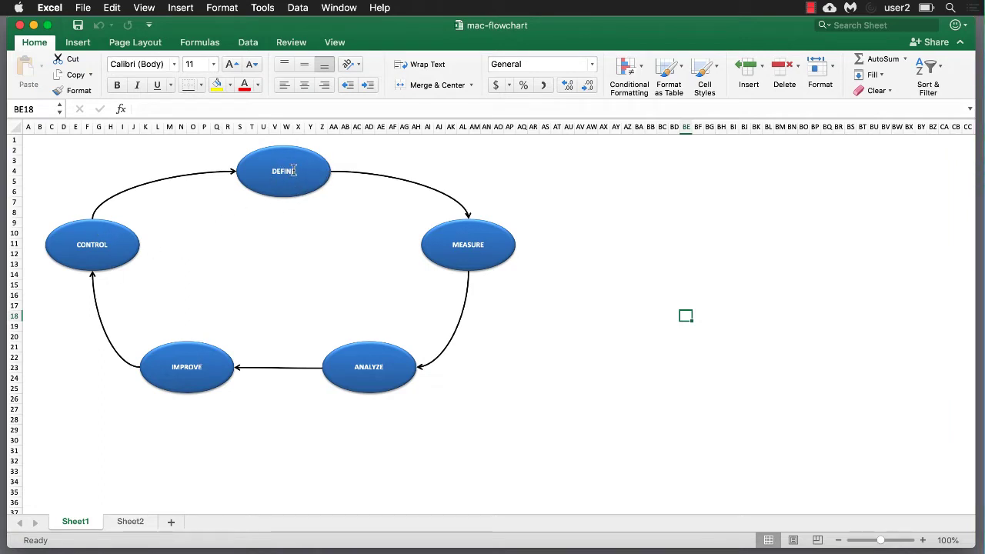
- Add a new worksheet after Sheet2 and narrow all its columns to match the row height, giving a grid of square cells
{"action": "left_click", "coordinate": [136, 520]}
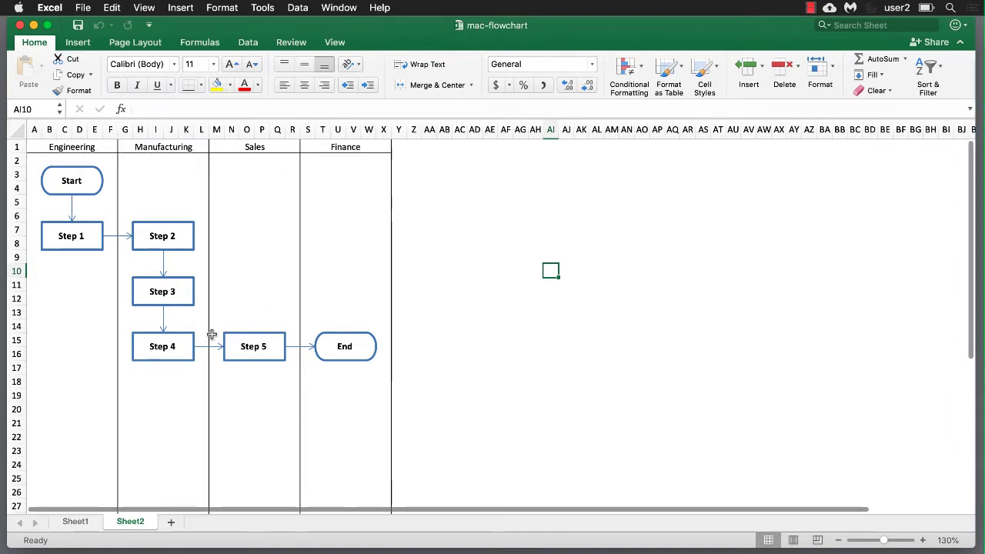
{"action": "left_click", "coordinate": [171, 524]}
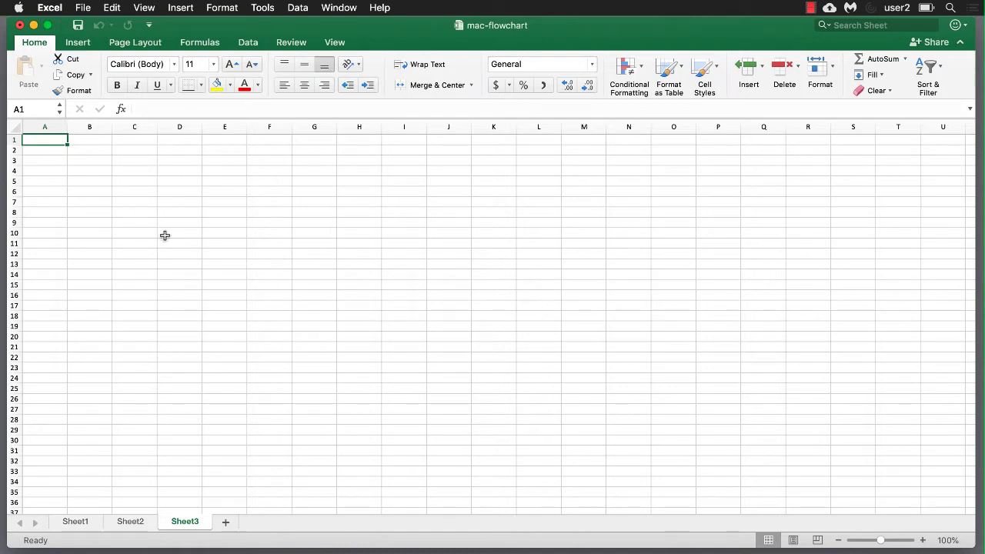
{"action": "left_click", "coordinate": [15, 125]}
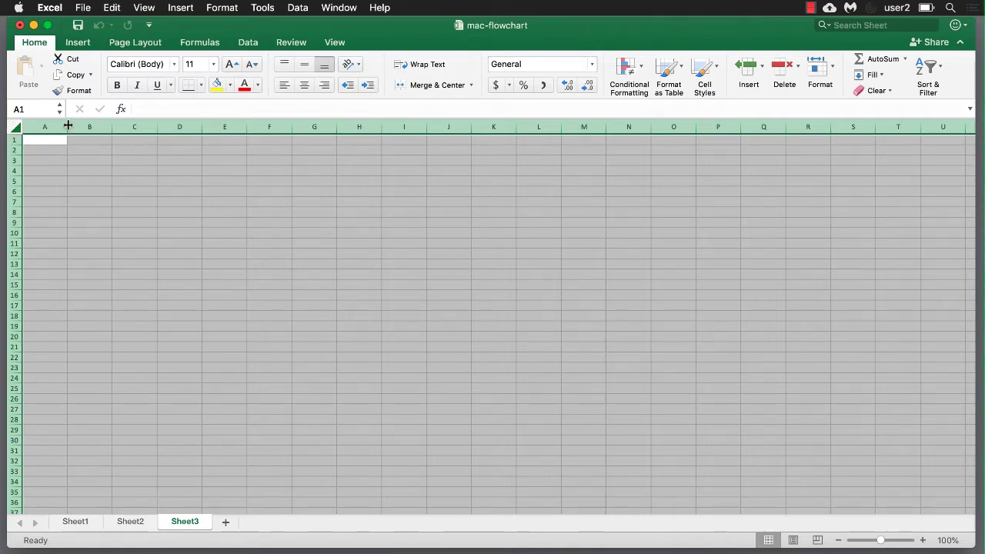
{"action": "left_click_drag", "start_coordinate": [69, 127], "coordinate": [58, 127]}
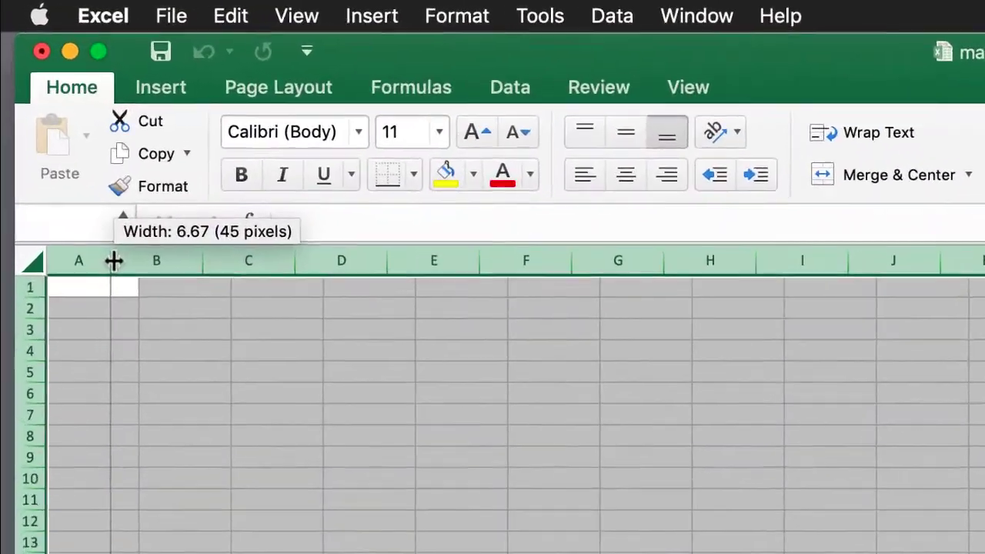
{"action": "left_click_drag", "start_coordinate": [113, 261], "coordinate": [110, 283]}
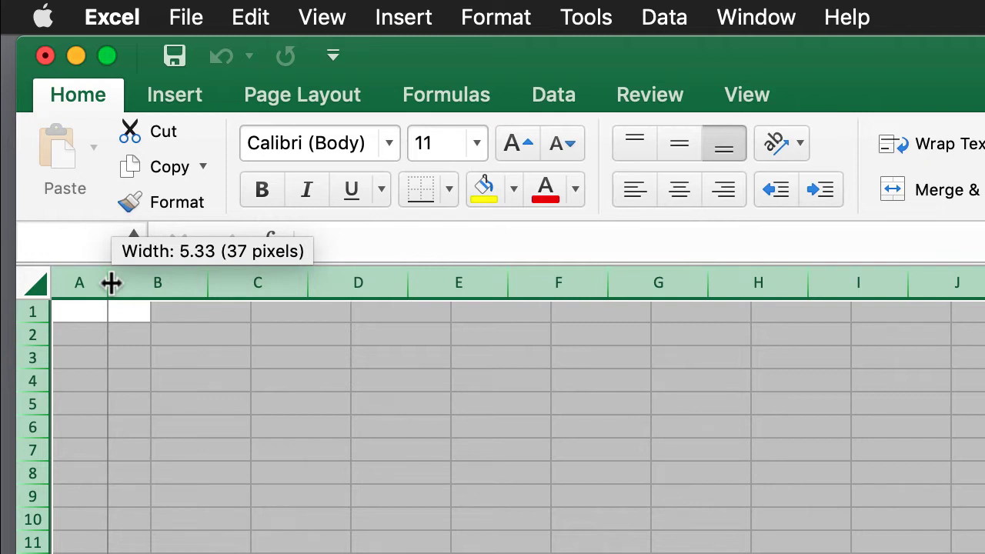
{"action": "left_click_drag", "start_coordinate": [112, 284], "coordinate": [110, 281]}
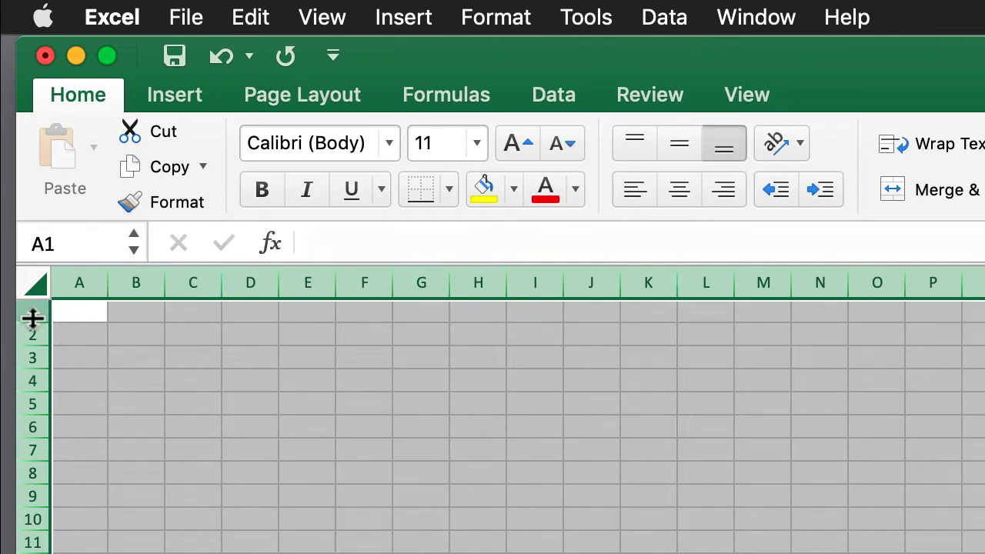
{"action": "left_click_drag", "start_coordinate": [31, 319], "coordinate": [31, 318]}
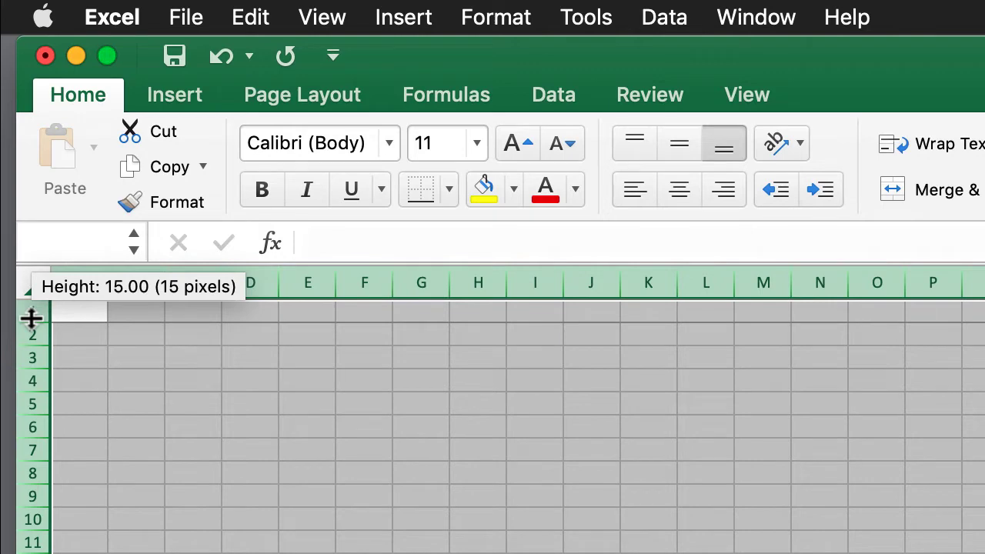
{"action": "left_click_drag", "start_coordinate": [31, 318], "coordinate": [31, 319]}
{"action": "left_click_drag", "start_coordinate": [107, 285], "coordinate": [73, 283]}
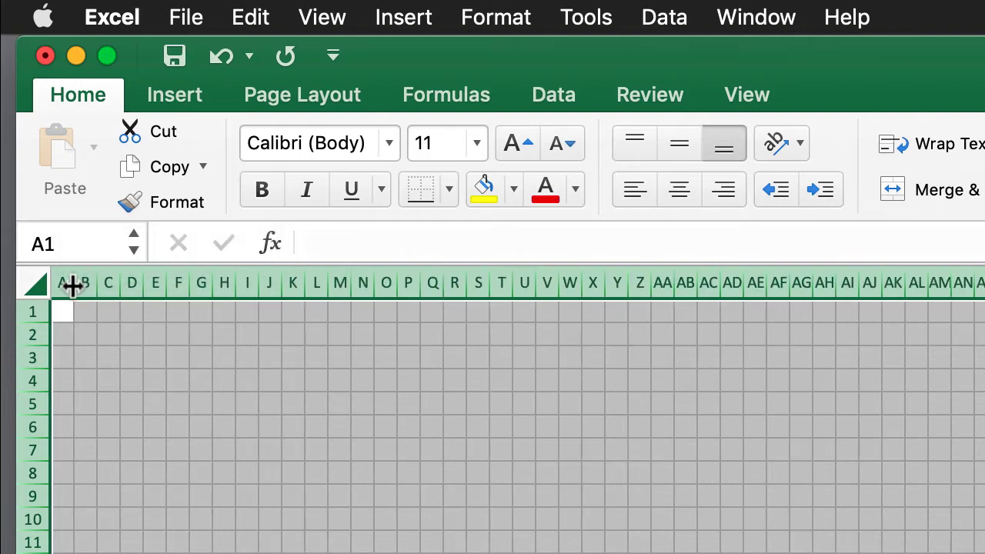
{"action": "left_click", "coordinate": [501, 548]}
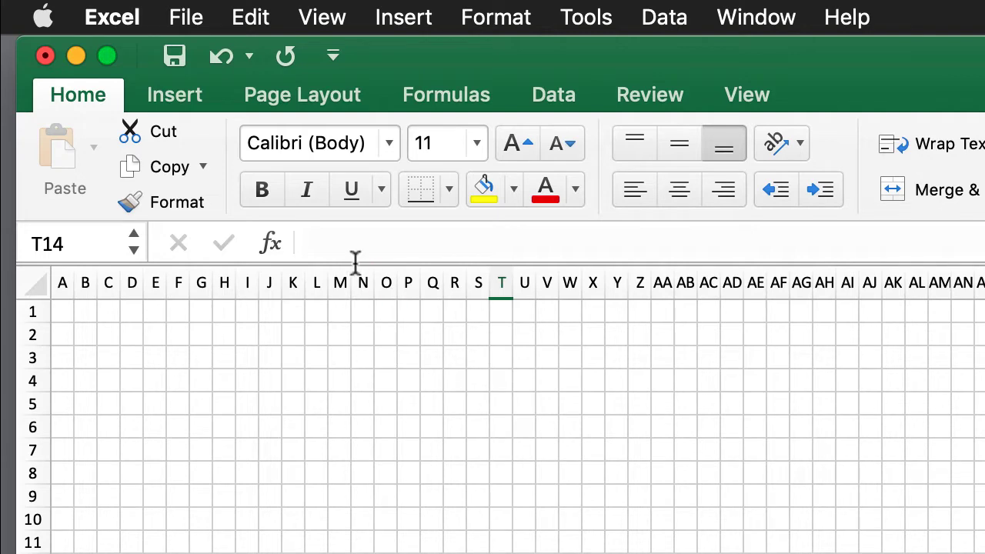
- Draw an oval about 0.86" high and 2.47" wide in the upper part of the sheet, around rows 4 to 7
{"action": "left_click", "coordinate": [189, 100]}
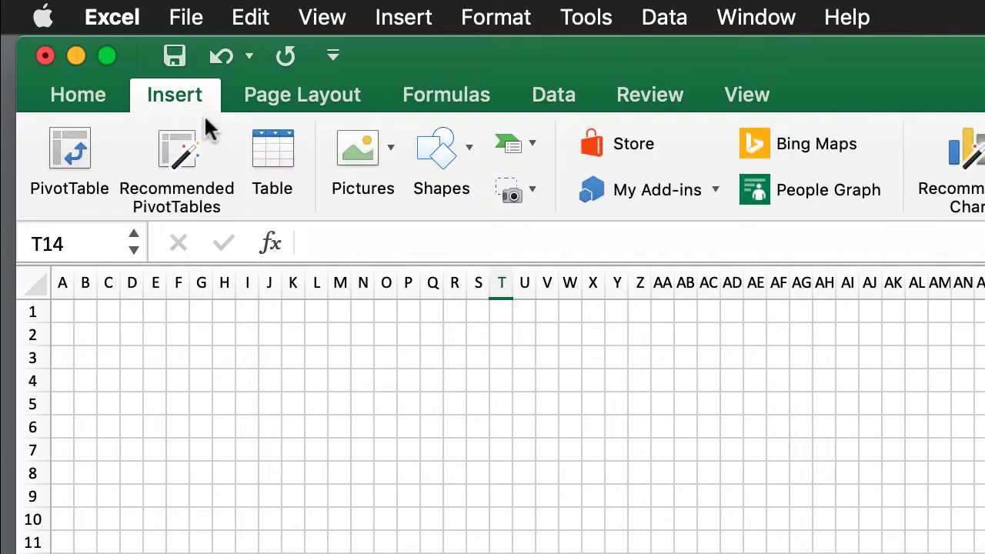
{"action": "left_click", "coordinate": [471, 167]}
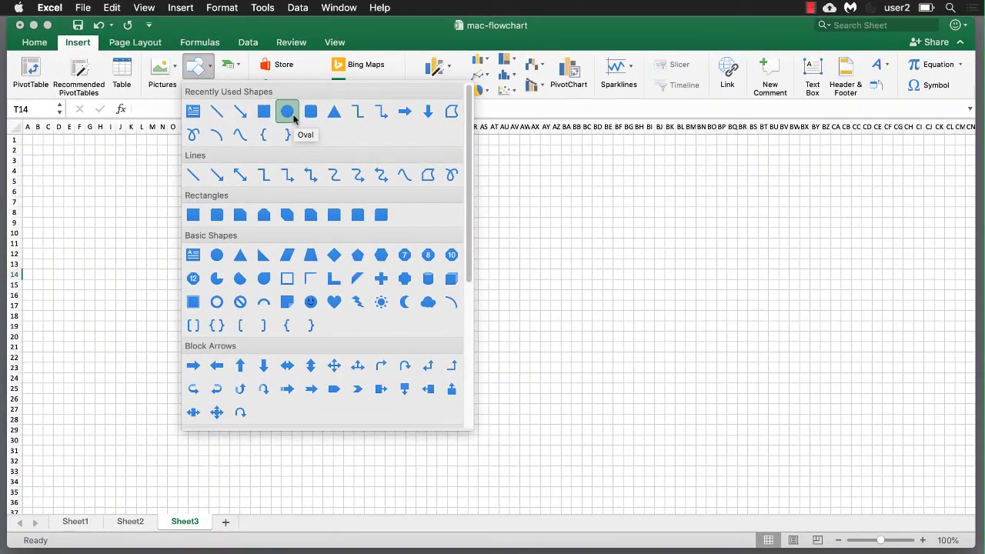
{"action": "left_click", "coordinate": [290, 115]}
{"action": "left_click_drag", "start_coordinate": [111, 167], "coordinate": [235, 206]}
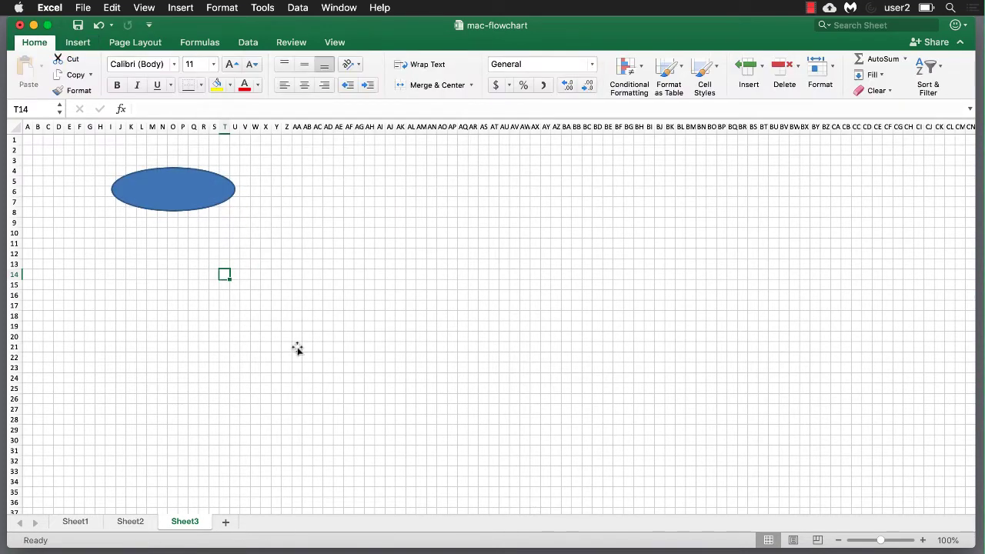
- Draw a perfect circle about 1.32" across below the oval, then delete it
{"action": "left_click", "coordinate": [78, 42]}
{"action": "left_click", "coordinate": [196, 68]}
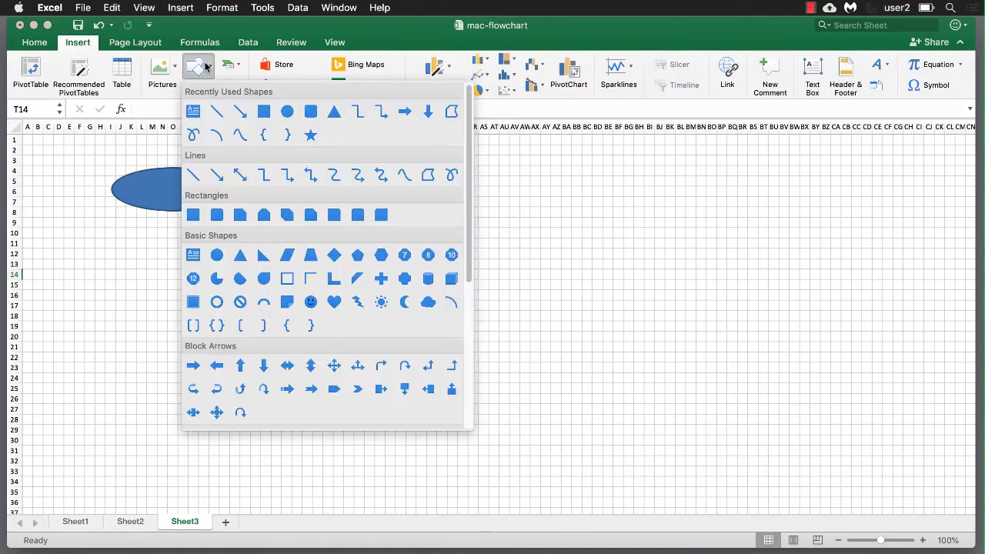
{"action": "left_click", "coordinate": [291, 109]}
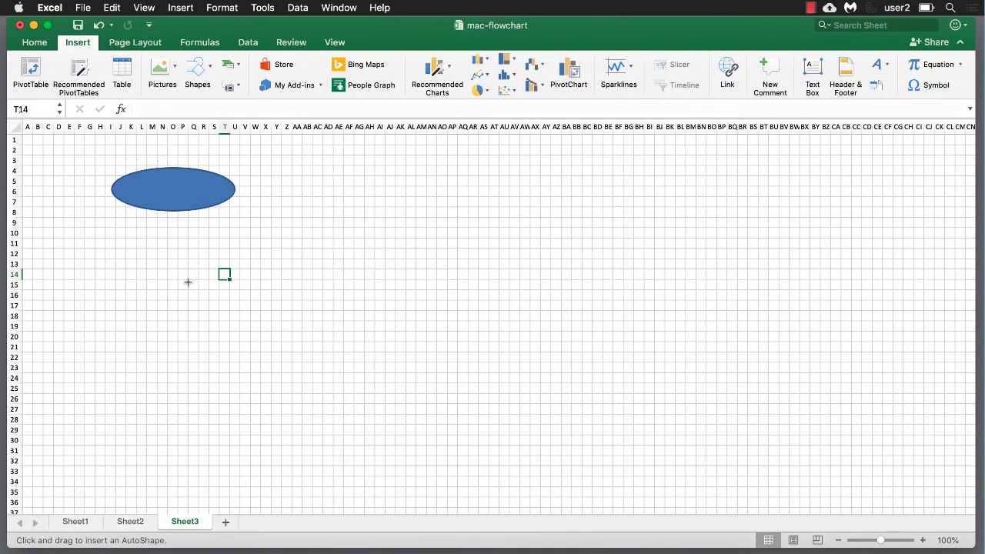
{"action": "key", "text": "shift"}
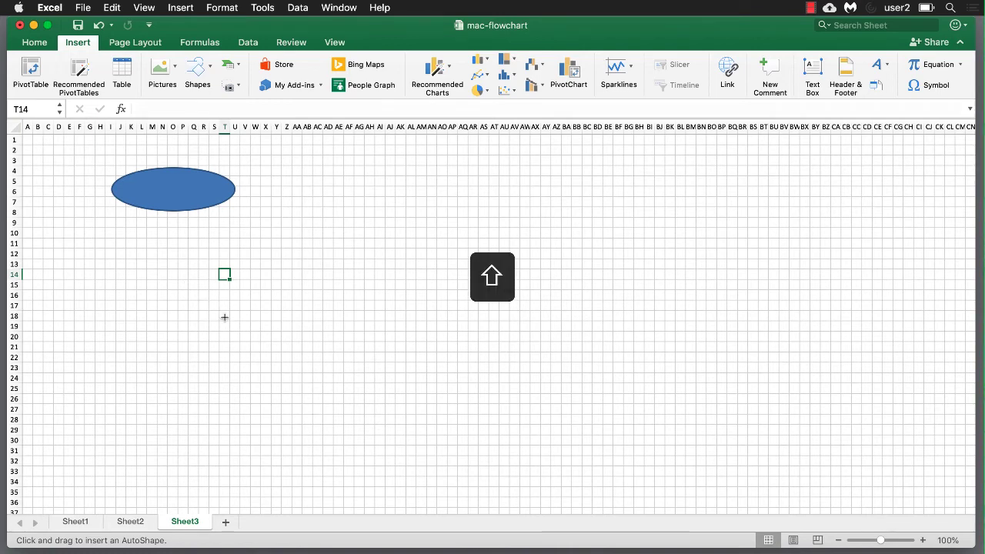
{"action": "left_click_drag", "start_coordinate": [228, 325], "coordinate": [293, 353]}
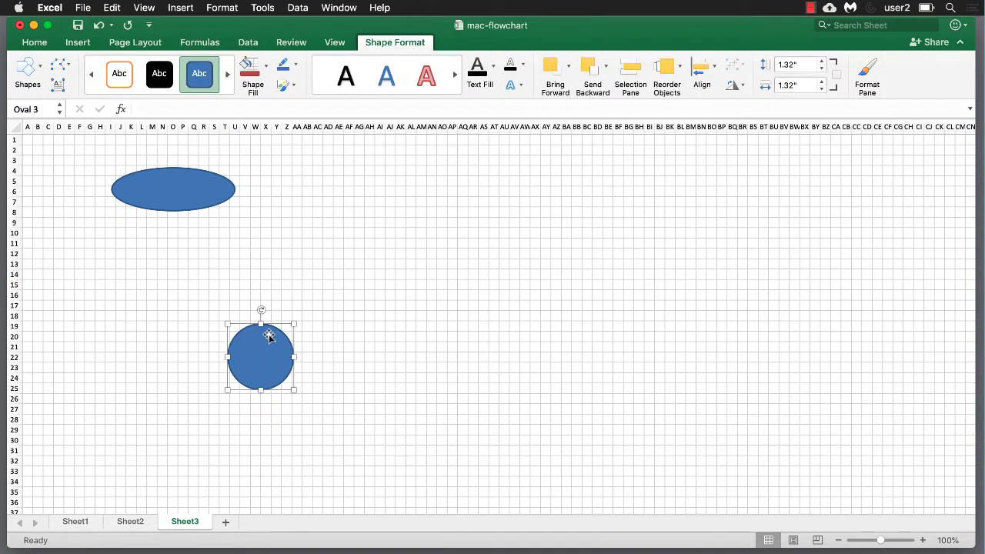
{"action": "key", "text": "BackSpace"}
- Resize the oval to about 1.11" high by 1.99" wide and paste three copies, arranging all four ovals in a ring
{"action": "left_click", "coordinate": [177, 201]}
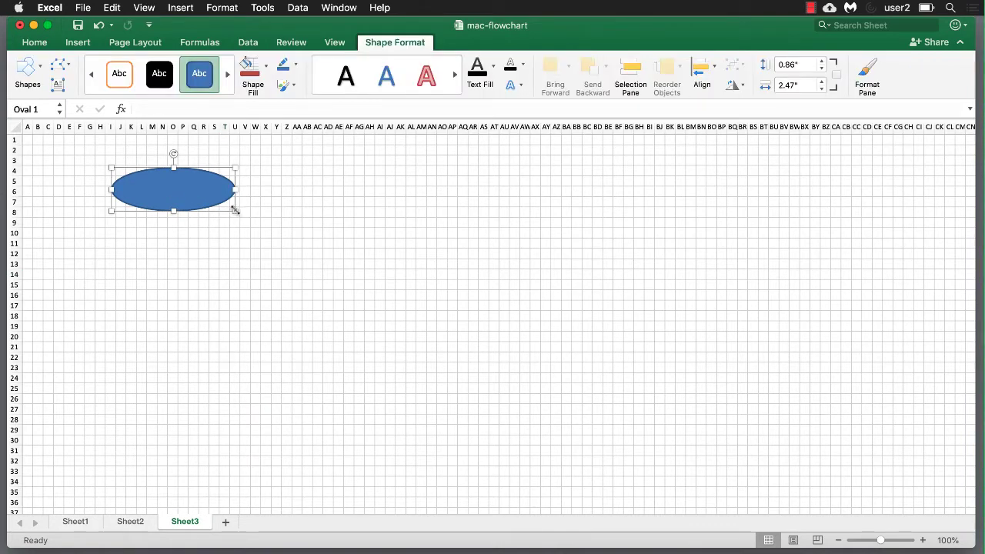
{"action": "mouse_move", "coordinate": [235, 209]}
{"action": "left_mouse_down"}
{"action": "mouse_move", "coordinate": [211, 233]}
{"action": "mouse_move", "coordinate": [224, 196]}
{"action": "mouse_move", "coordinate": [238, 195]}
{"action": "left_mouse_up"}
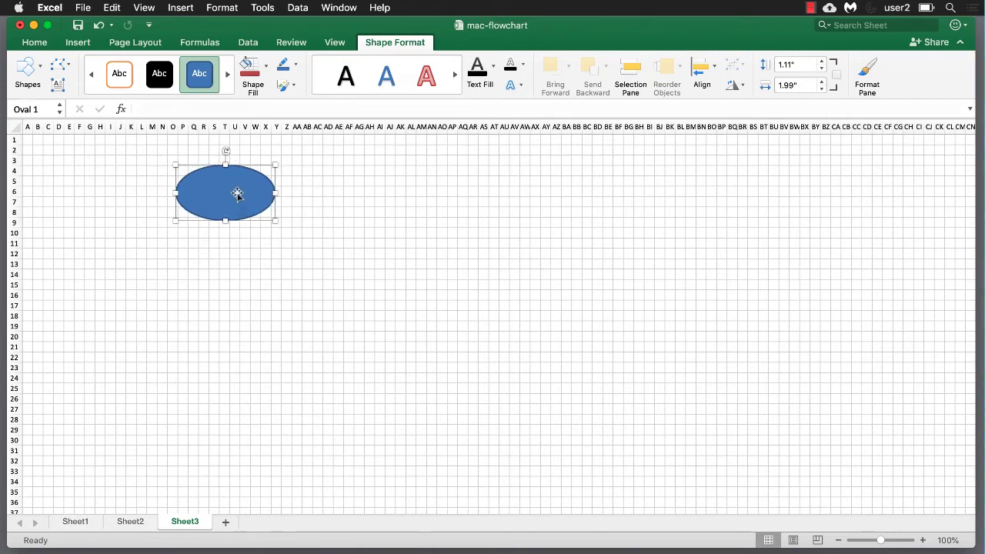
{"action": "key", "text": "super+c"}
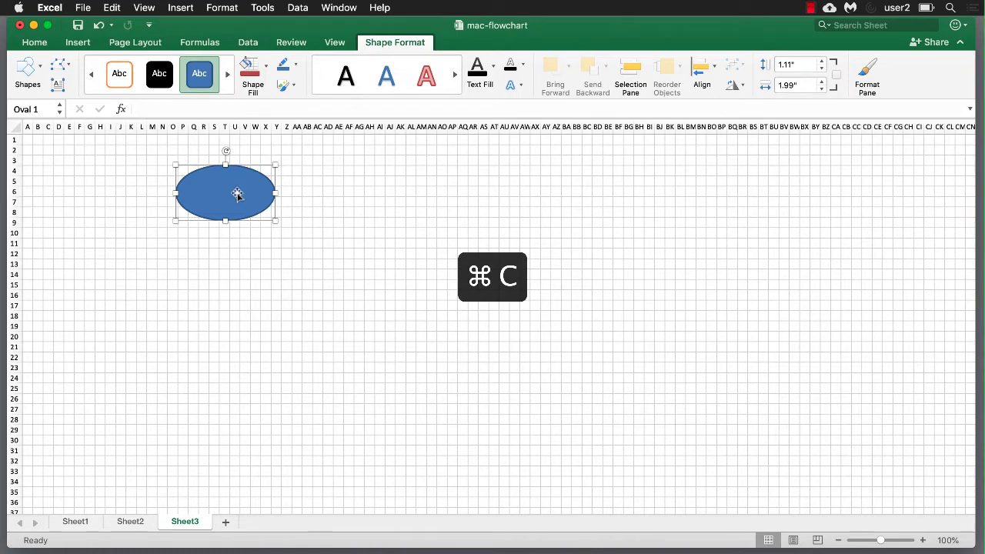
{"action": "key", "text": "super+v"}
{"action": "left_click_drag", "start_coordinate": [237, 196], "coordinate": [103, 250]}
{"action": "key", "text": "super+v"}
{"action": "key", "text": "super+v"}
{"action": "left_click_drag", "start_coordinate": [379, 209], "coordinate": [375, 253]}
{"action": "left_click_drag", "start_coordinate": [225, 348], "coordinate": [253, 349]}
{"action": "left_click_drag", "start_coordinate": [226, 193], "coordinate": [235, 179]}
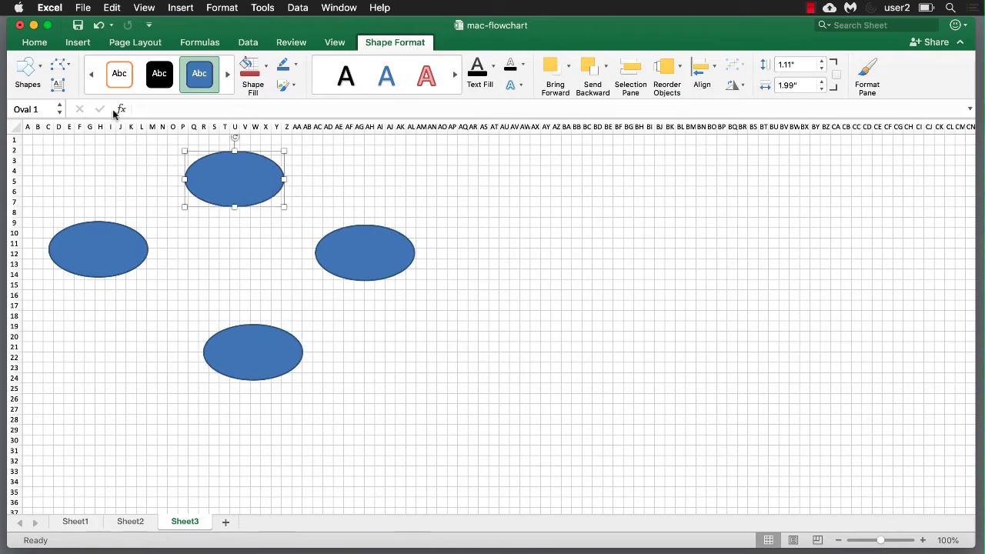
- Connect the top oval to the right oval and the right oval to the bottom oval with curved arrow connectors
{"action": "left_click", "coordinate": [31, 62]}
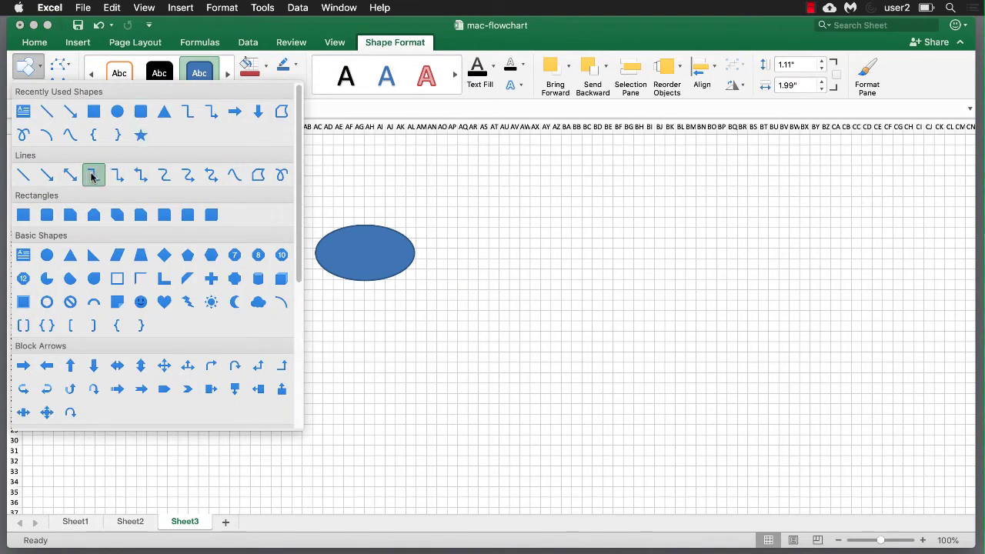
{"action": "left_click", "coordinate": [188, 174]}
{"action": "left_click_drag", "start_coordinate": [284, 179], "coordinate": [365, 226]}
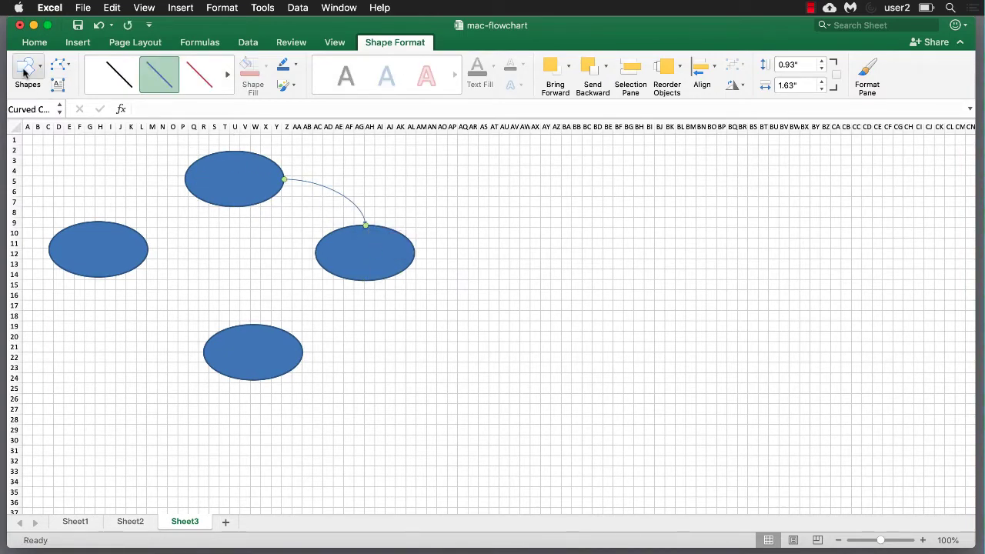
{"action": "left_click", "coordinate": [28, 69]}
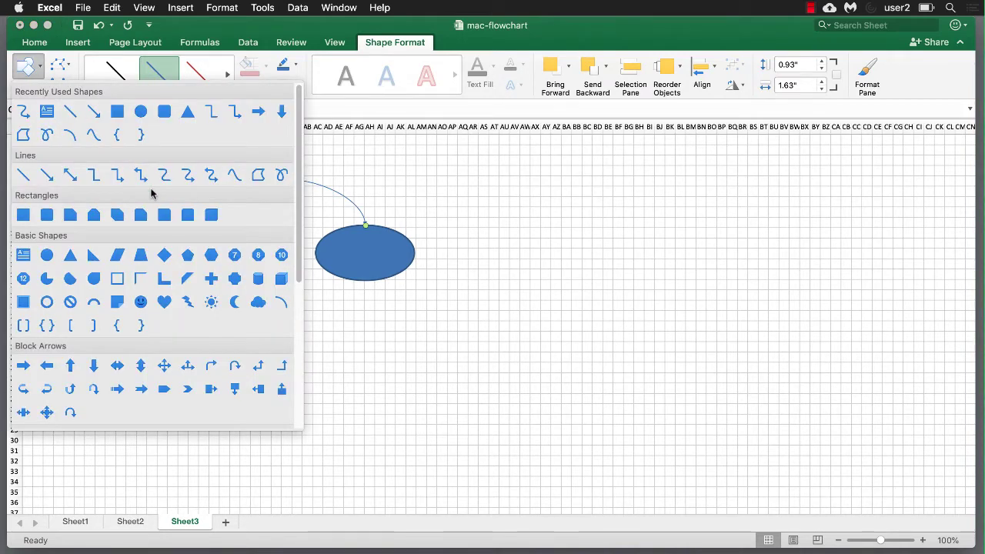
{"action": "left_click", "coordinate": [188, 176]}
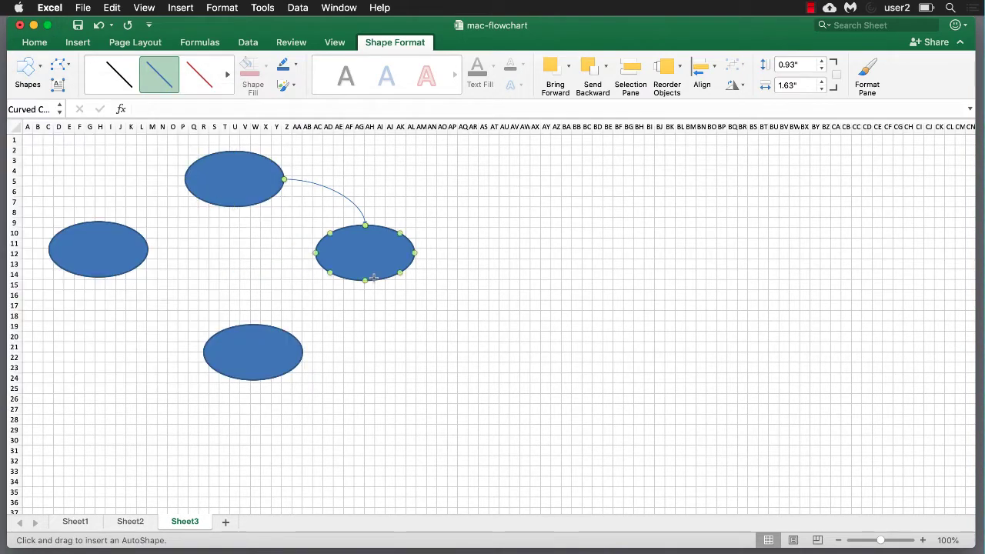
{"action": "left_click_drag", "start_coordinate": [365, 280], "coordinate": [303, 352]}
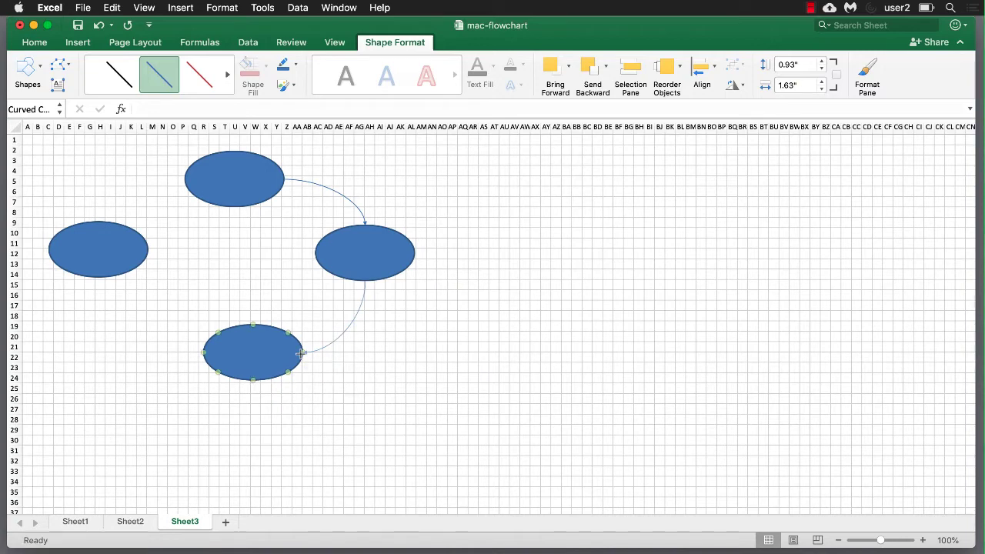
- Complete the ring with curved arrow connectors from the bottom oval to the left oval and from the left oval to the top oval
{"action": "left_click", "coordinate": [28, 68]}
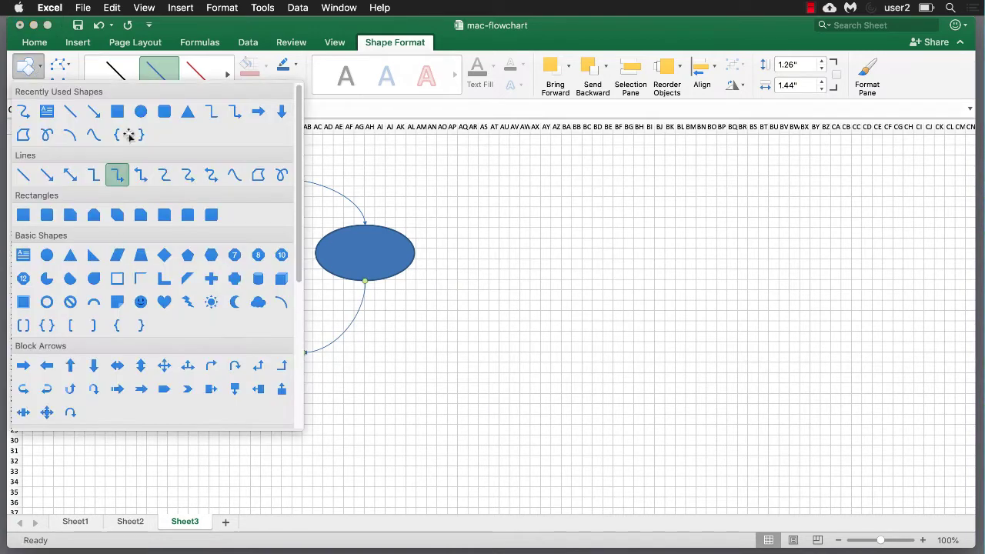
{"action": "left_click", "coordinate": [188, 177]}
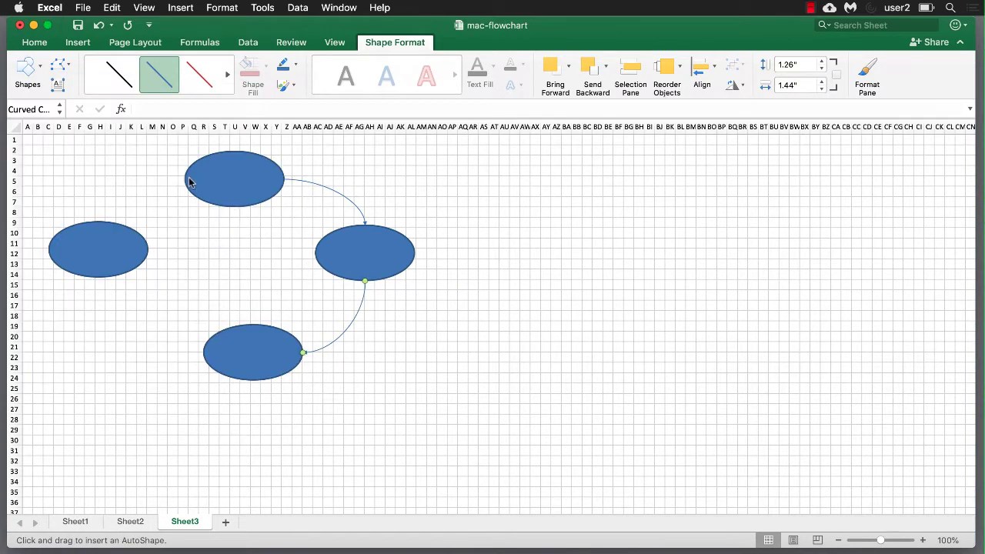
{"action": "left_click_drag", "start_coordinate": [203, 352], "coordinate": [99, 279]}
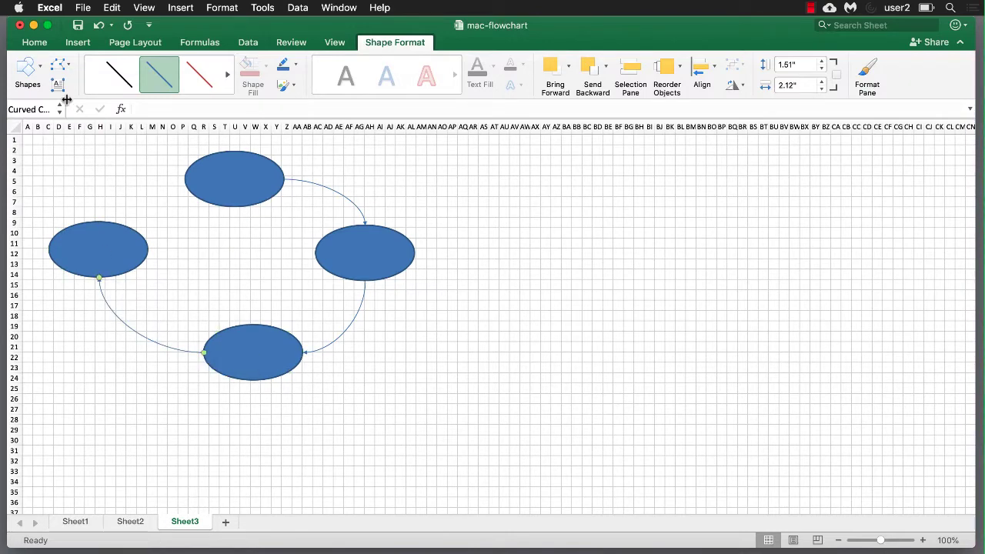
{"action": "left_click", "coordinate": [43, 70]}
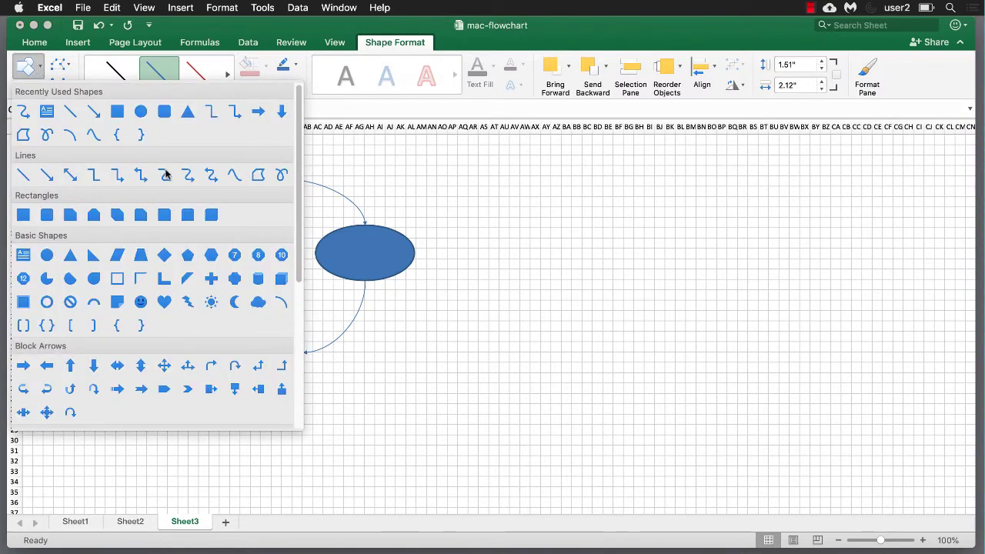
{"action": "left_click", "coordinate": [186, 178]}
{"action": "left_click_drag", "start_coordinate": [98, 221], "coordinate": [185, 178]}
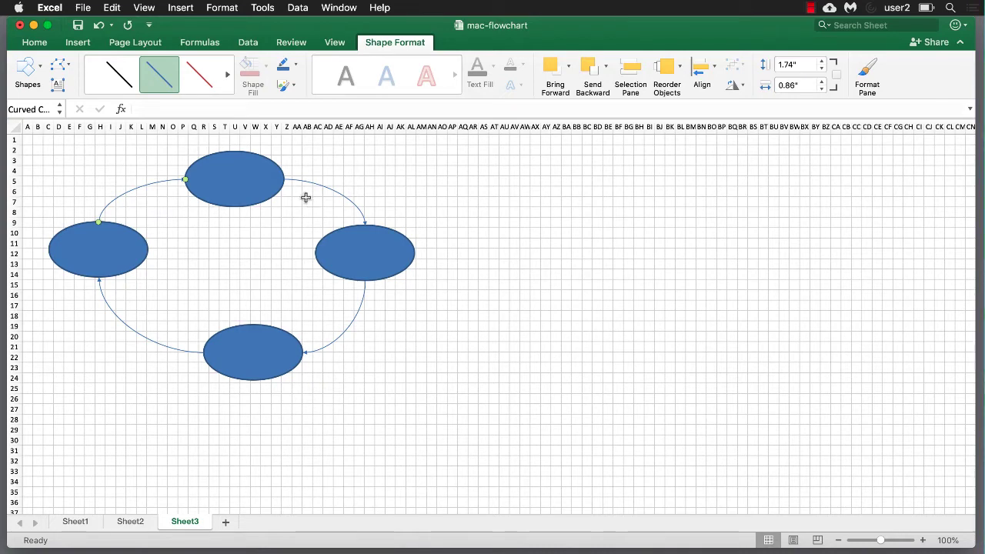
- Label the top oval "Step1"
{"action": "left_click", "coordinate": [230, 173]}
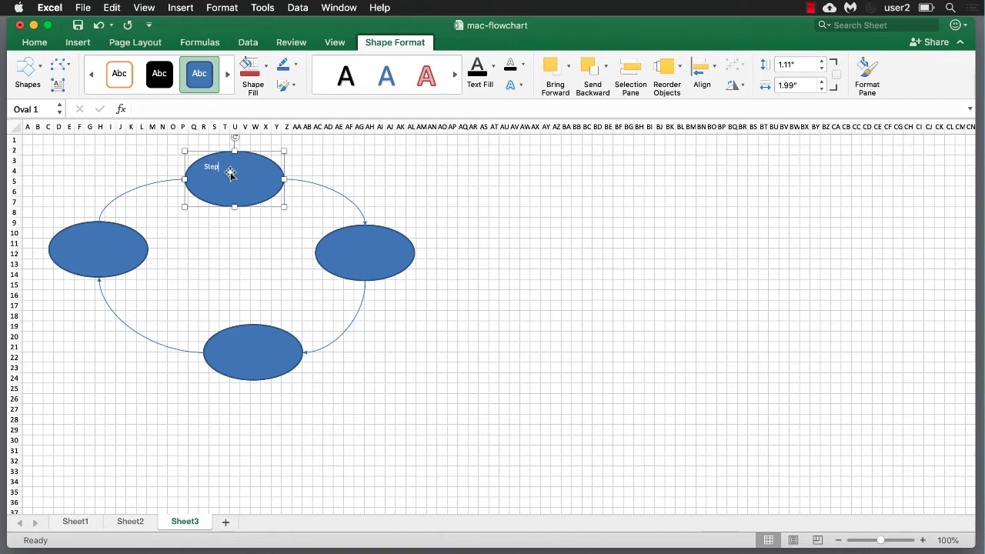
{"action": "left_click", "coordinate": [355, 246]}
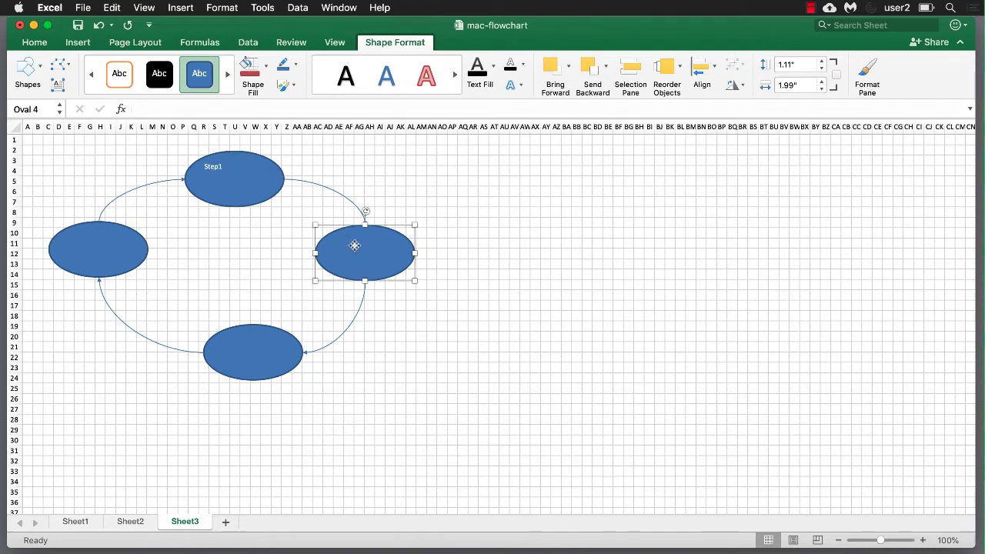
- Set the vertical alignment of the Step1 oval's text to Middle Centered in its text box formatting
{"action": "left_click", "coordinate": [223, 173]}
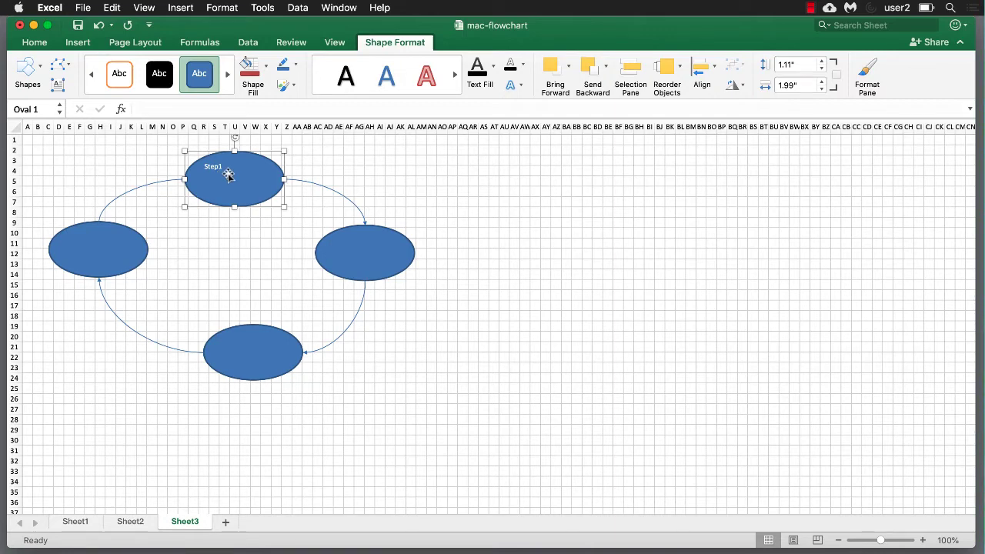
{"action": "right_click", "coordinate": [231, 173]}
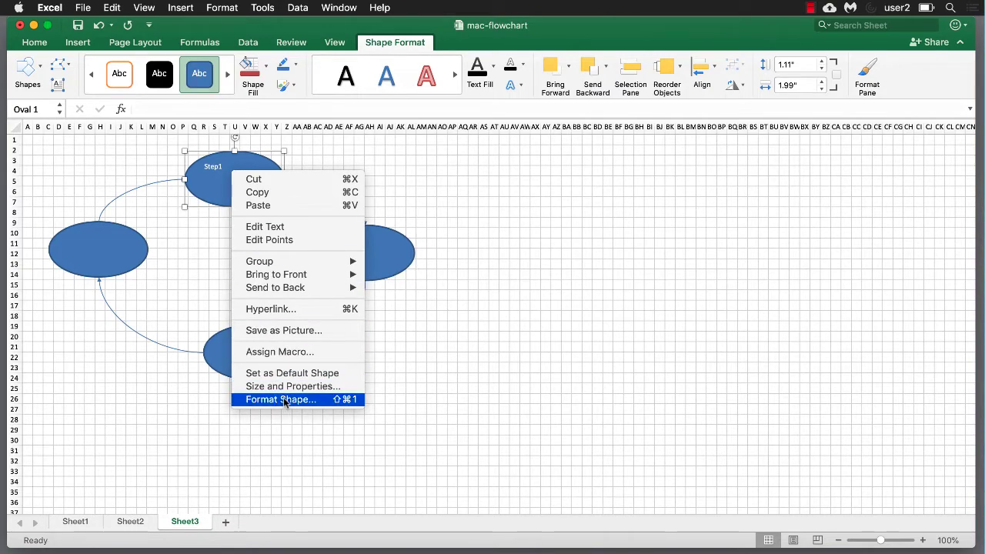
{"action": "left_click", "coordinate": [281, 402]}
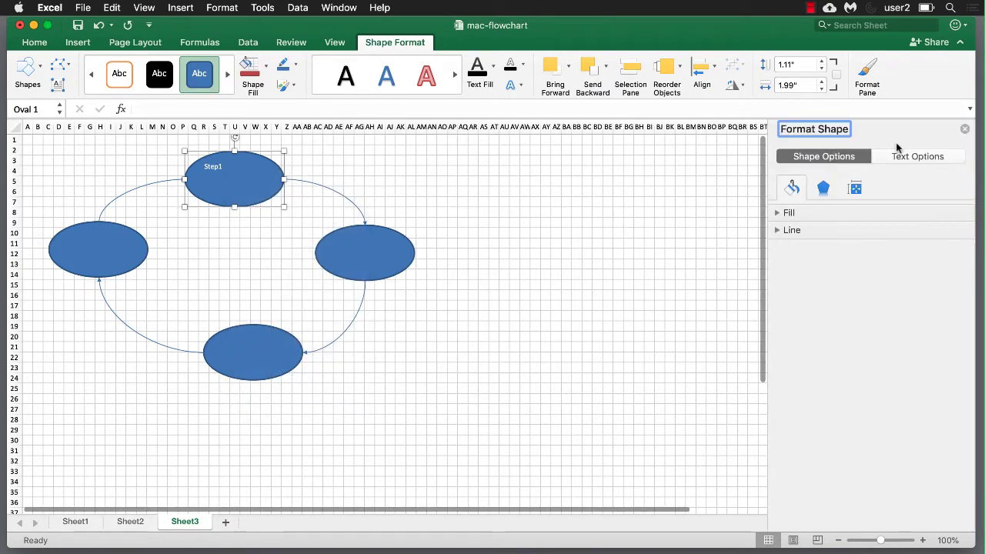
{"action": "left_click", "coordinate": [902, 155]}
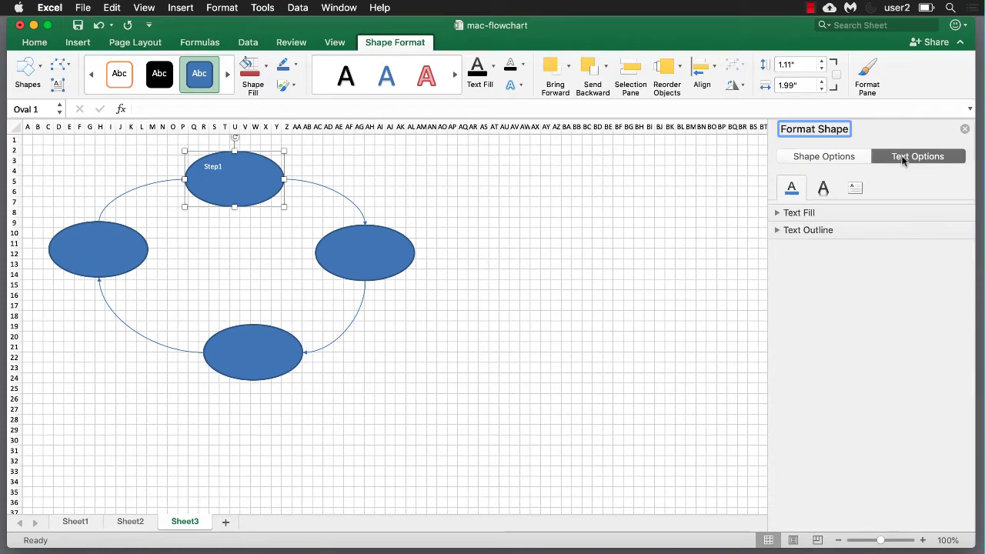
{"action": "left_click", "coordinate": [779, 215]}
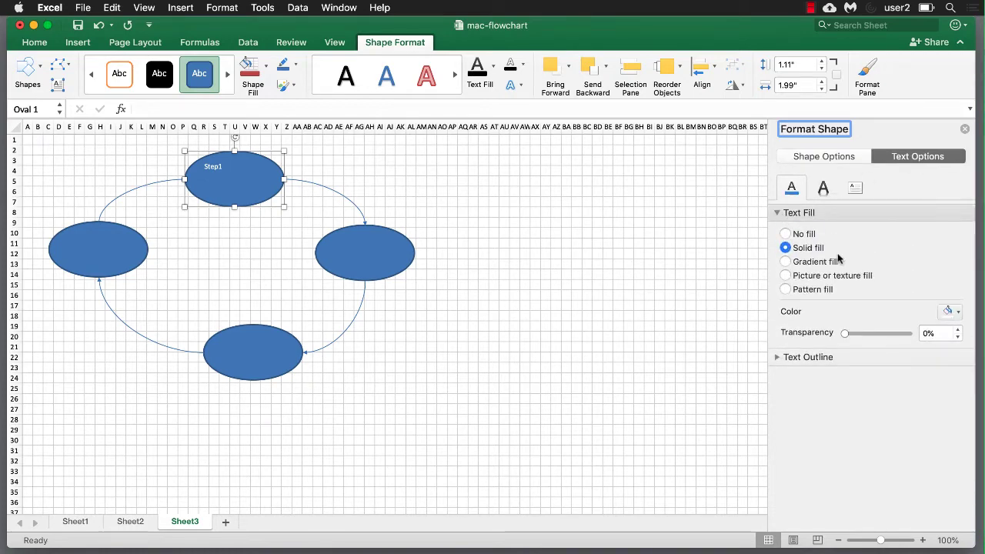
{"action": "left_click", "coordinate": [779, 215]}
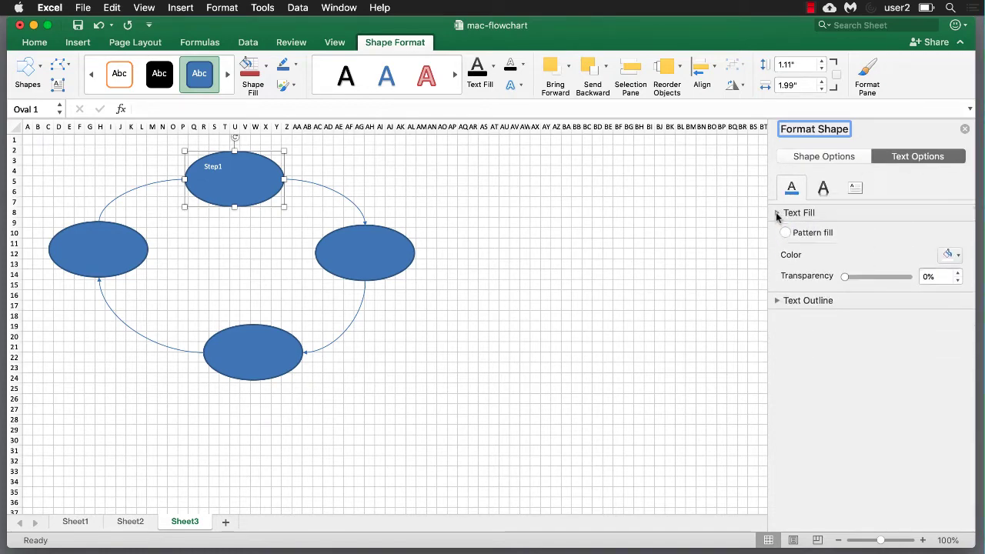
{"action": "left_click", "coordinate": [854, 188]}
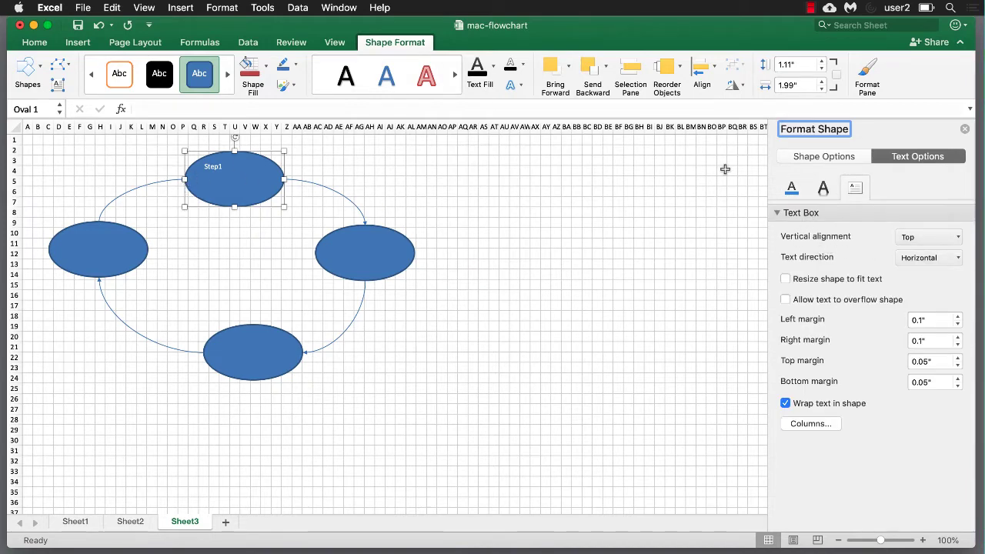
{"action": "left_click", "coordinate": [932, 237]}
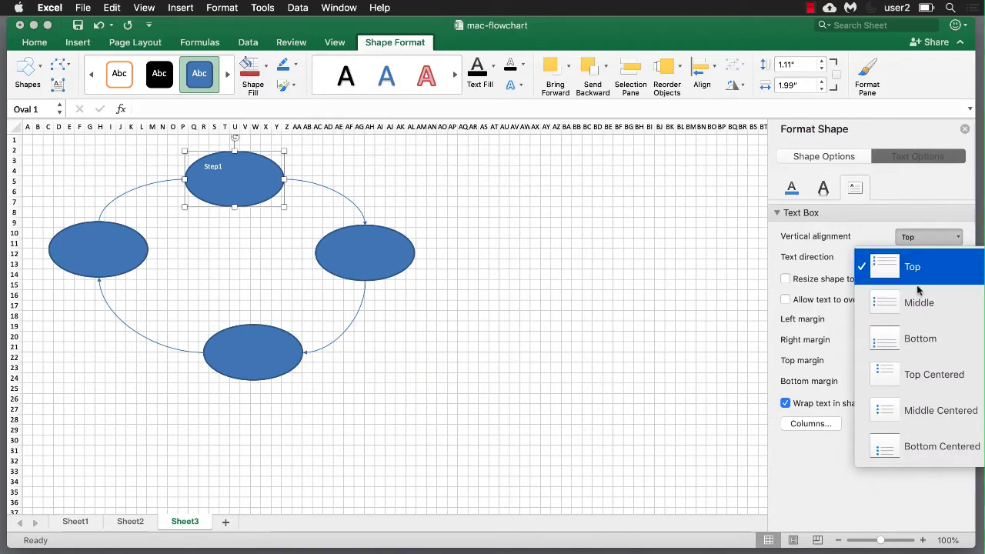
{"action": "left_click", "coordinate": [919, 410]}
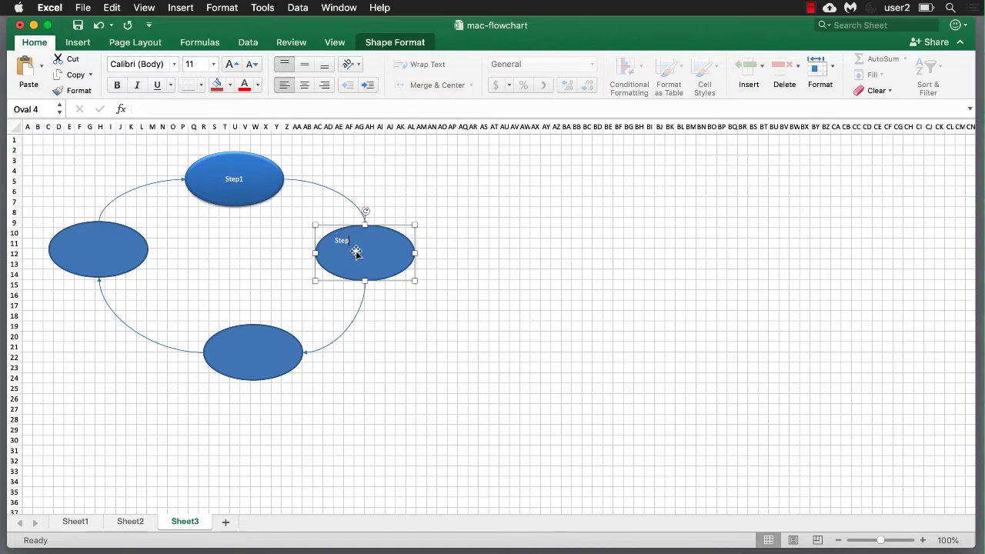
- Label the right oval "Step2", the bottom oval "Step3" and the left oval "Step4"
{"action": "type", "text": "2"}
{"action": "left_click", "coordinate": [266, 350]}
{"action": "type", "text": "Step3"}
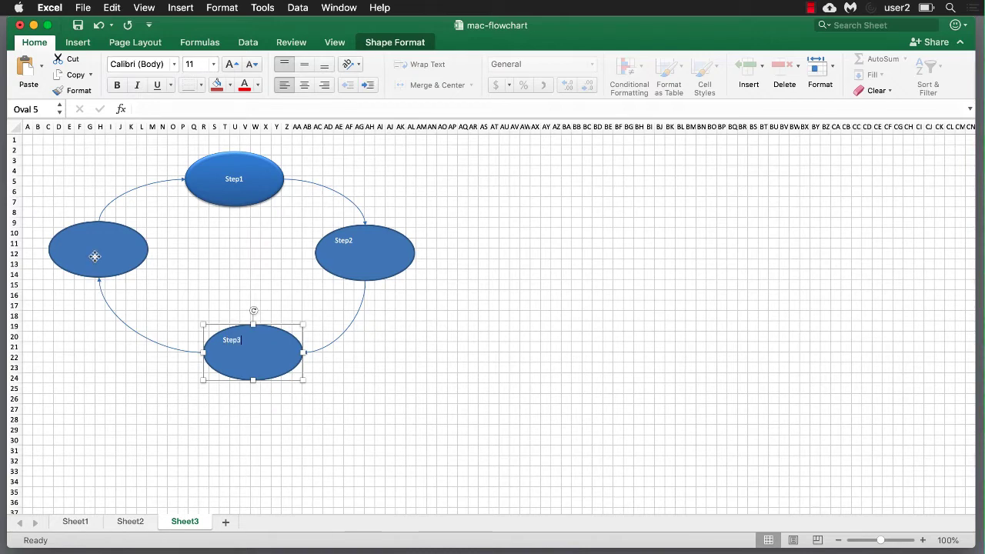
{"action": "left_click", "coordinate": [94, 257]}
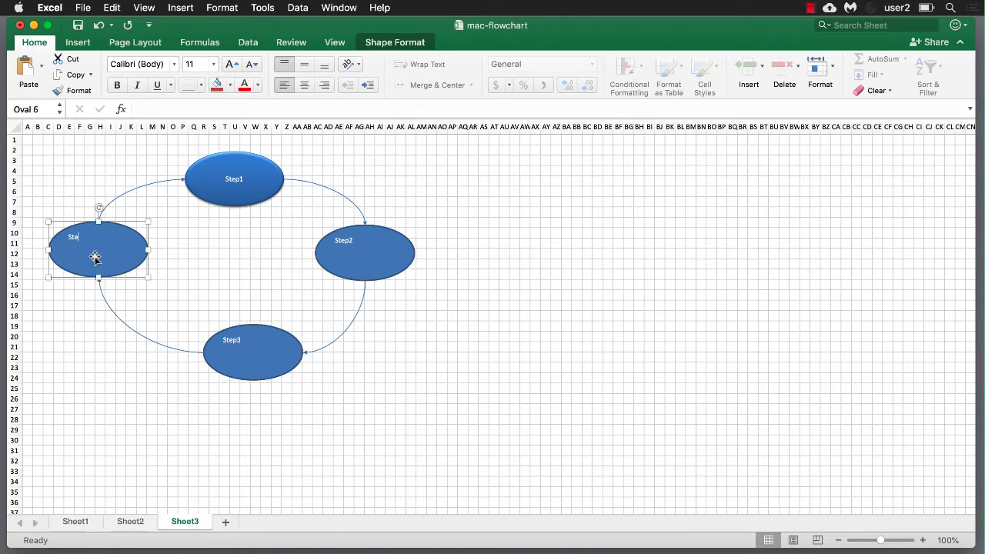
{"action": "type", "text": "Step4"}
{"action": "left_click", "coordinate": [503, 325]}
- Copy the Step1 oval's formatting to the Step2, Step3 and Step4 ovals with the Format Painter
{"action": "left_click", "coordinate": [262, 170]}
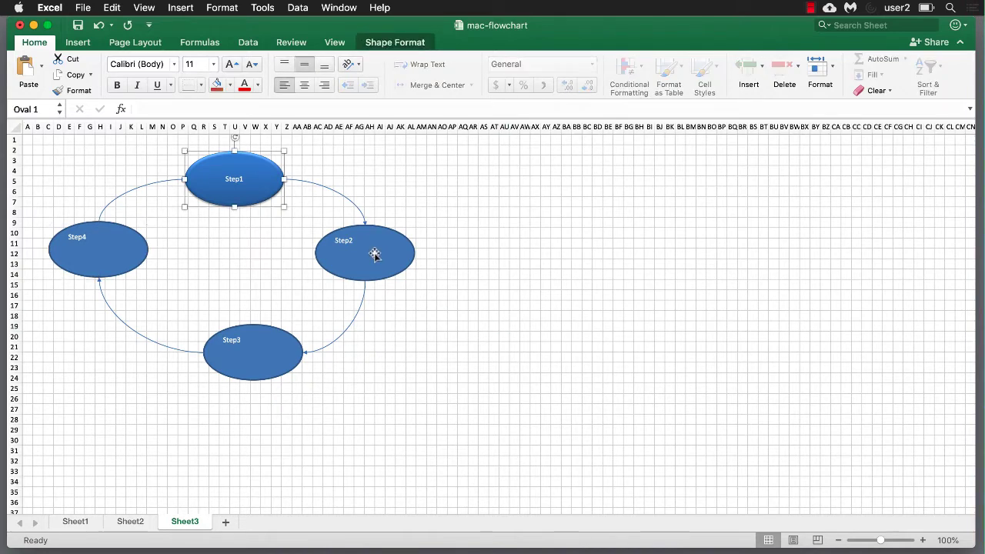
{"action": "left_click", "coordinate": [85, 96]}
{"action": "left_click", "coordinate": [87, 93]}
{"action": "left_click", "coordinate": [366, 248]}
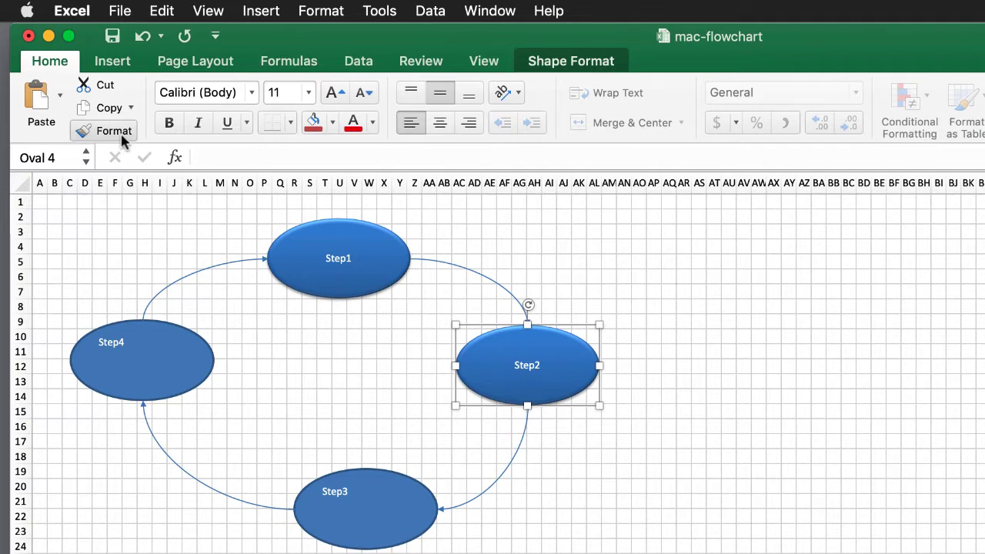
{"action": "left_click", "coordinate": [122, 136]}
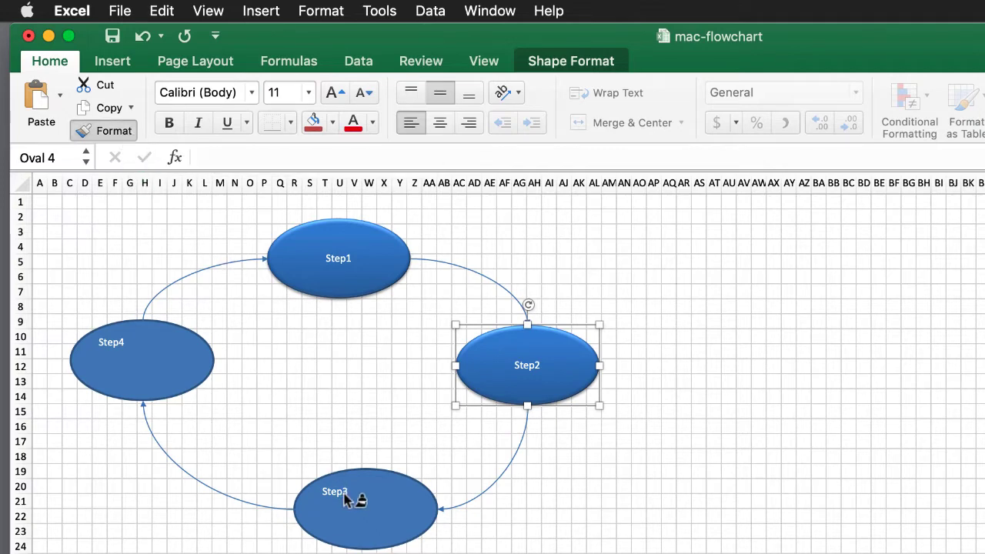
{"action": "left_click", "coordinate": [367, 508]}
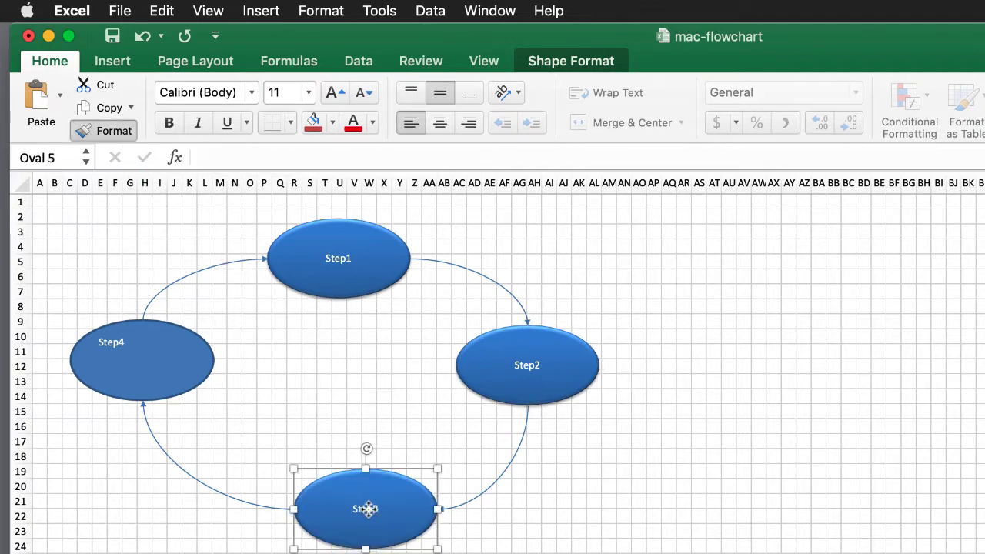
{"action": "left_click", "coordinate": [123, 132]}
{"action": "left_click", "coordinate": [153, 357]}
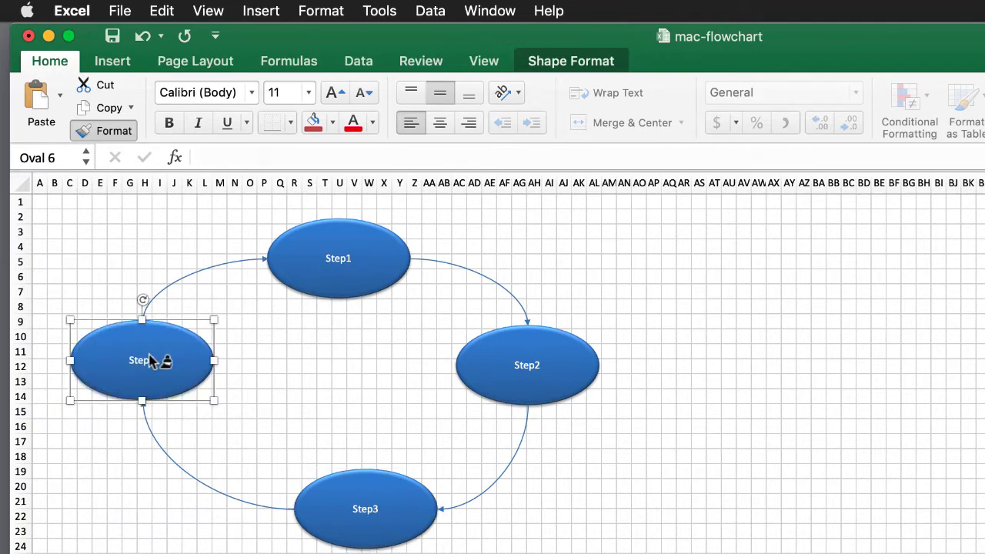
{"action": "left_click", "coordinate": [131, 135]}
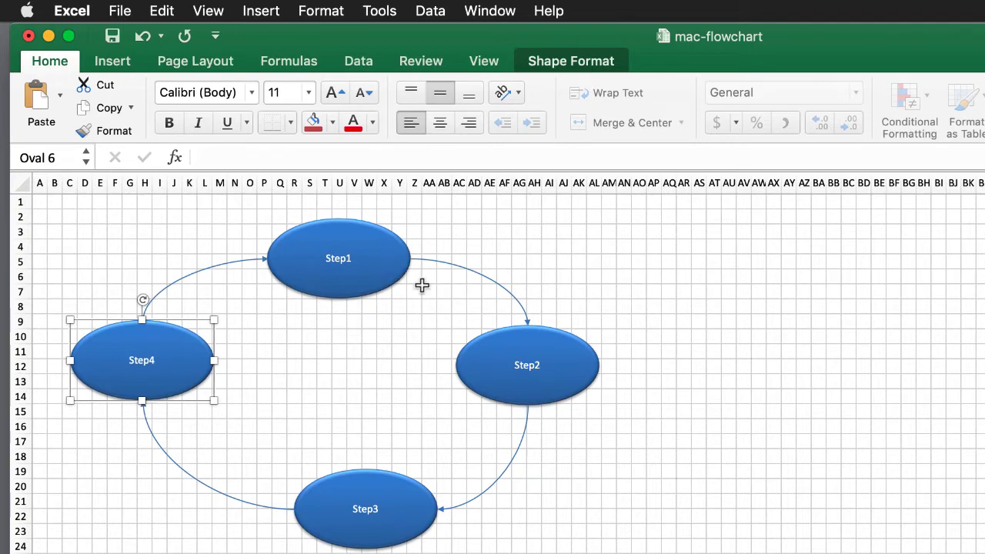
{"action": "left_click", "coordinate": [473, 277]}
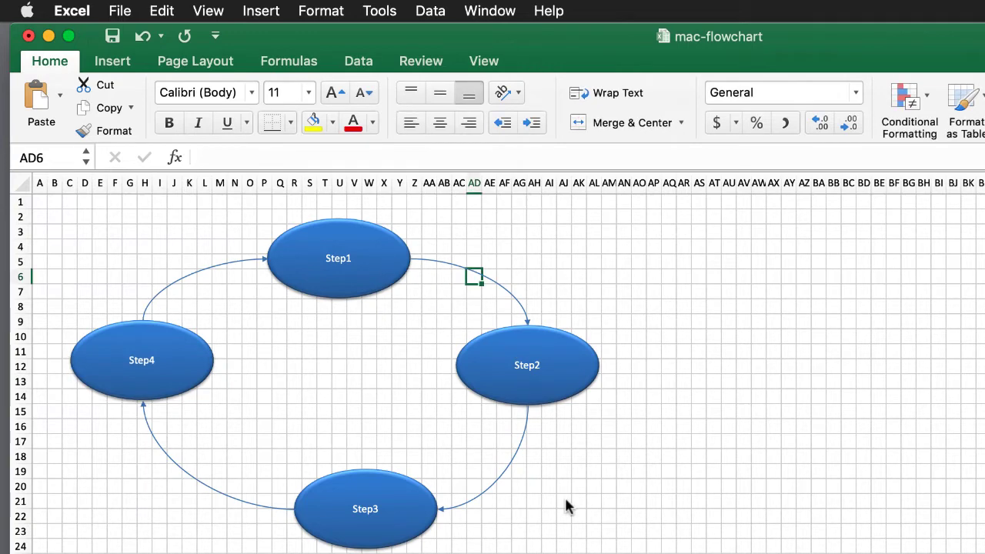
{"action": "left_click", "coordinate": [398, 257]}
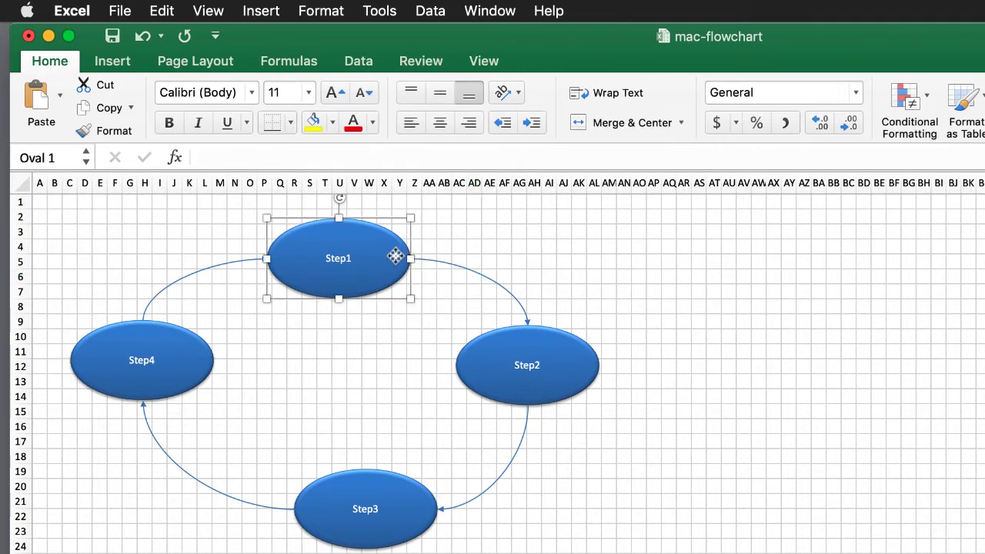
{"action": "left_click", "coordinate": [578, 360]}
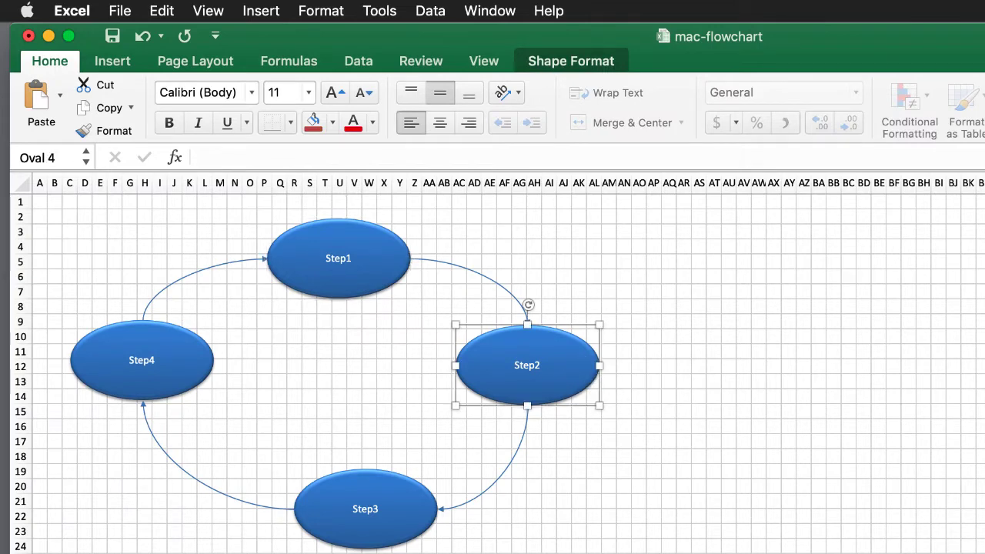
{"action": "left_click", "coordinate": [709, 382]}
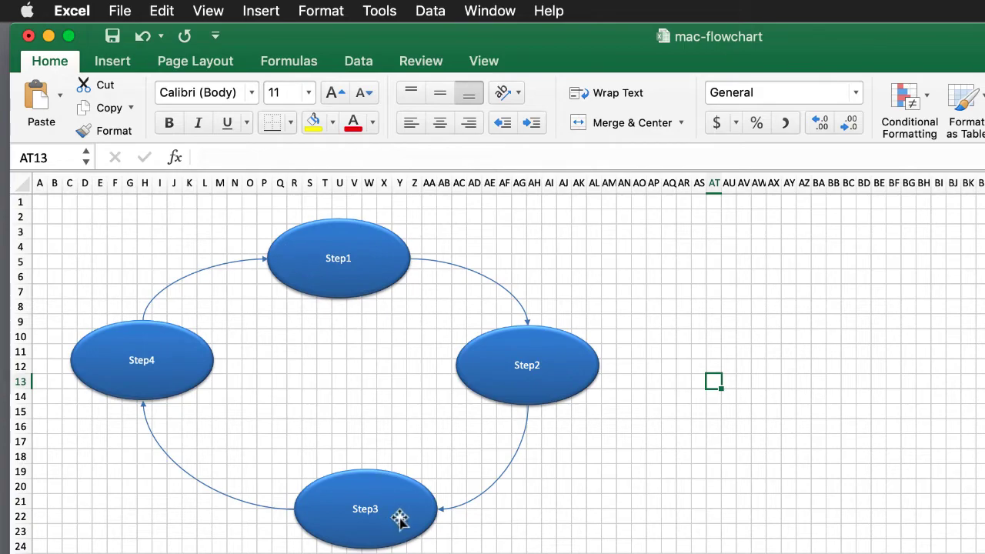
- Align the Step1 and Step3 ovals with each other horizontally using Align Center
{"action": "left_click", "coordinate": [378, 256]}
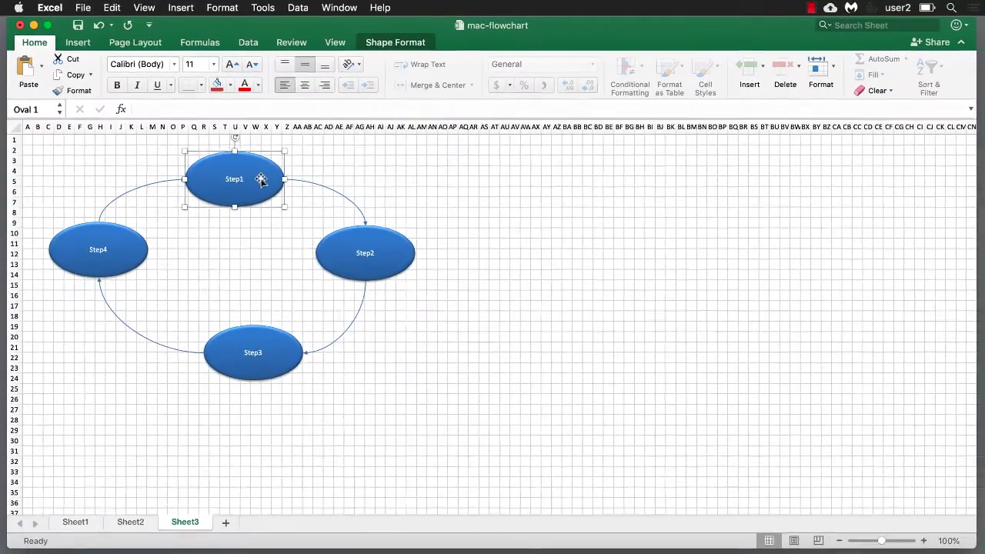
{"action": "left_click", "coordinate": [279, 347], "text": "shift"}
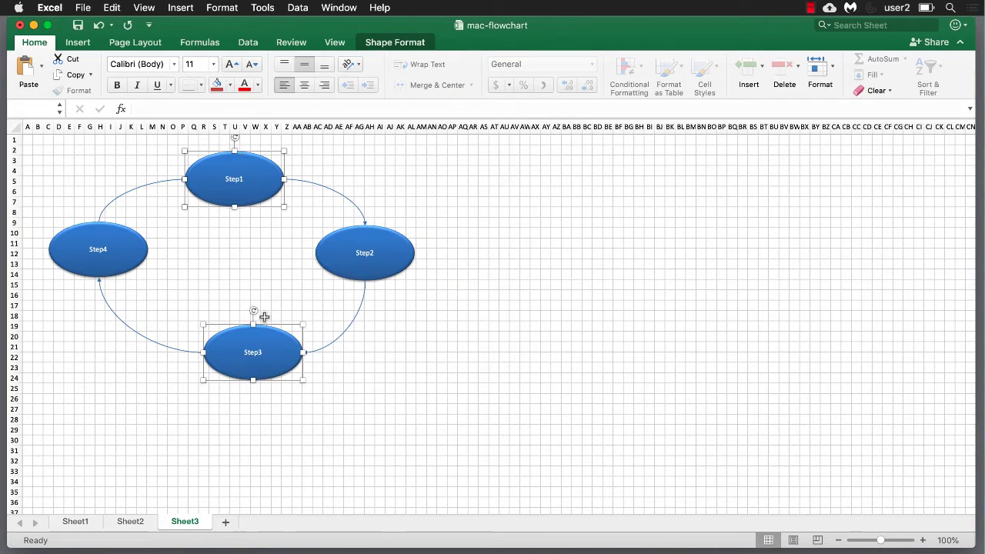
{"action": "left_click", "coordinate": [407, 44]}
{"action": "left_click", "coordinate": [716, 69]}
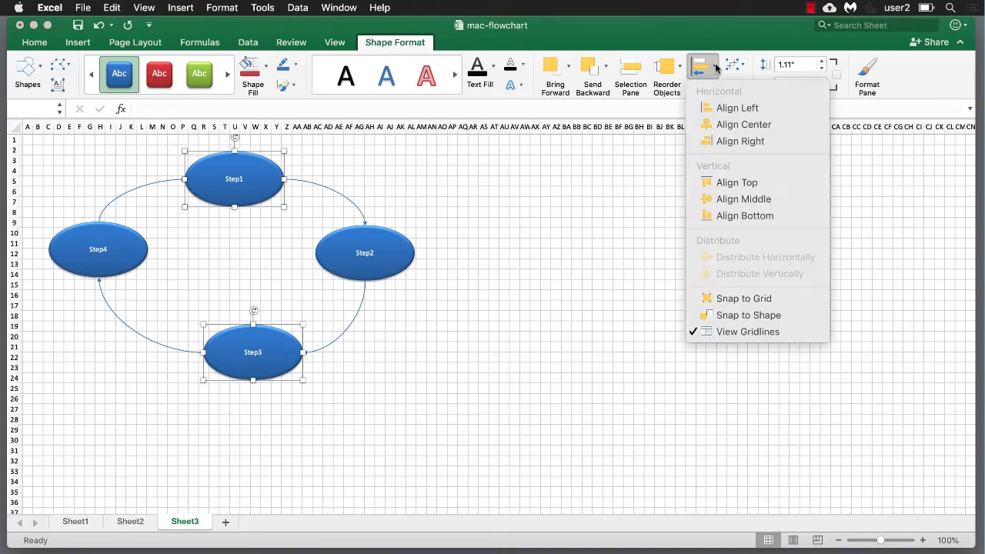
{"action": "left_click", "coordinate": [723, 125]}
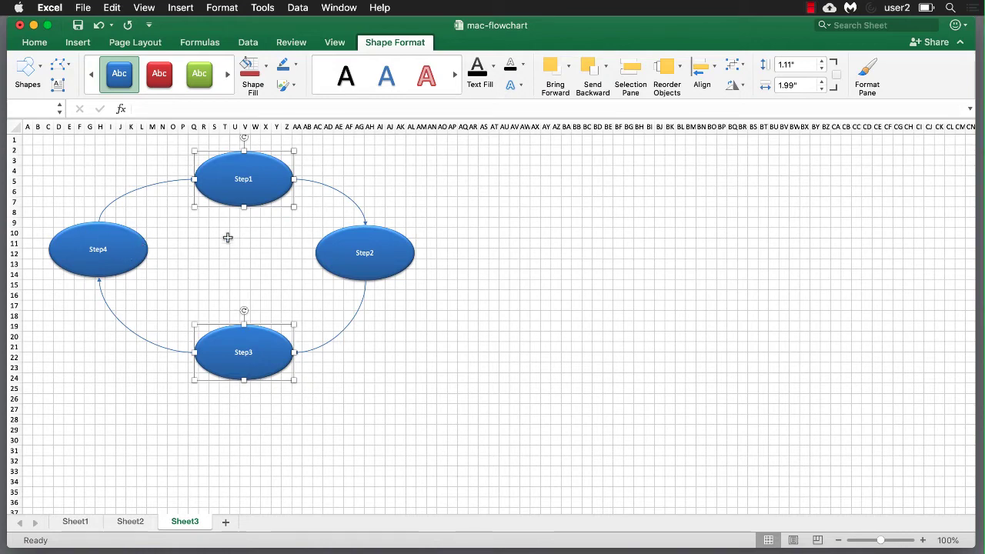
- Align the Step4 and Step2 ovals with each other vertically using Align Middle
{"action": "left_click", "coordinate": [118, 258]}
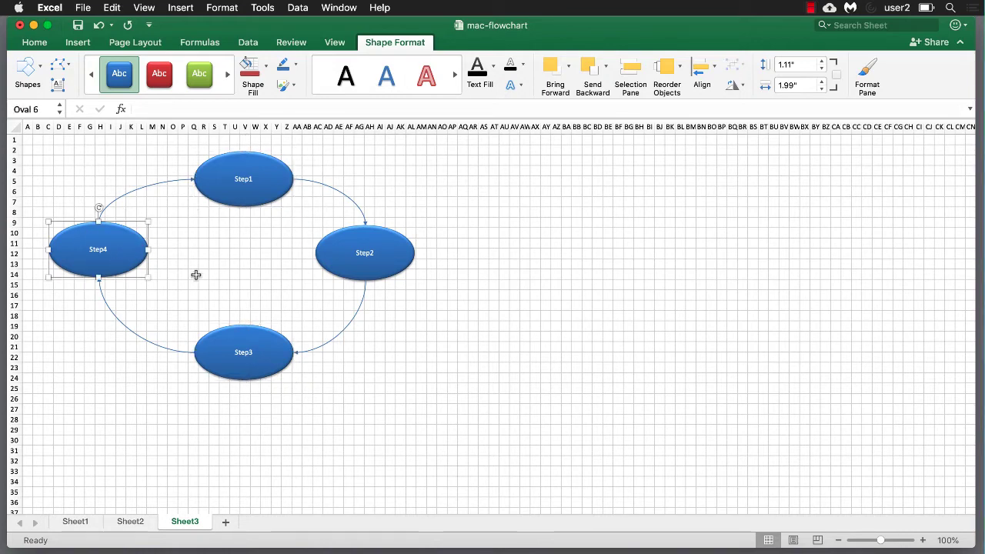
{"action": "left_click", "coordinate": [345, 244], "text": "shift"}
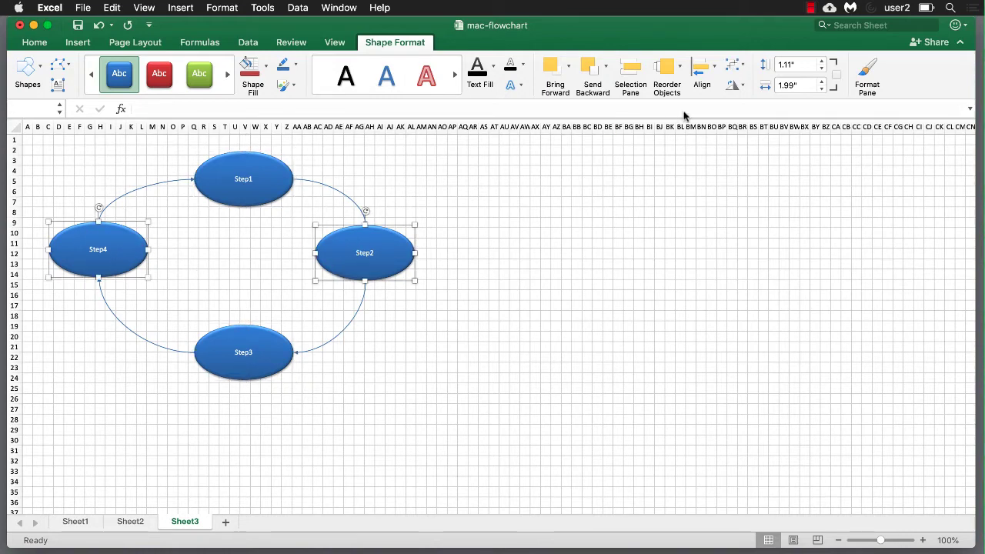
{"action": "left_click", "coordinate": [710, 72]}
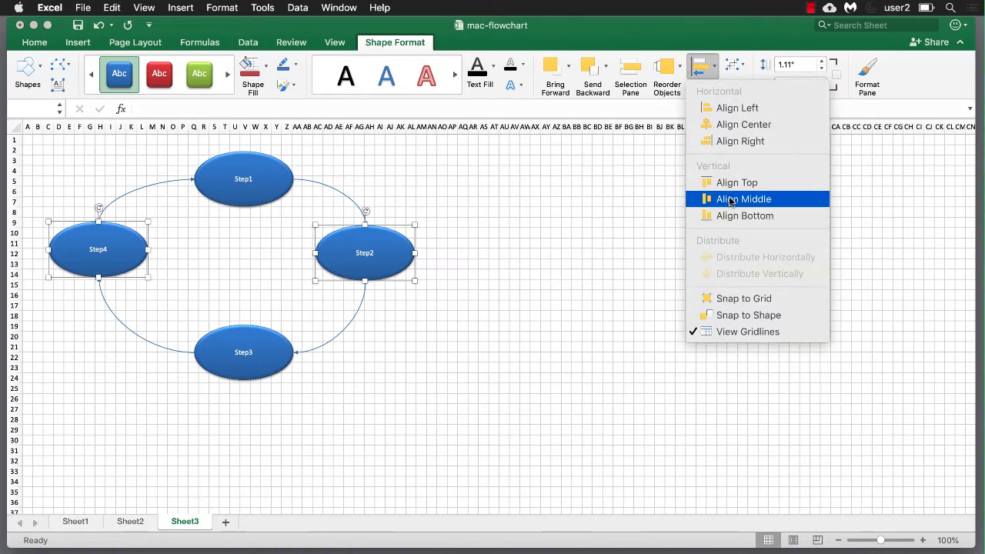
{"action": "left_click", "coordinate": [728, 199]}
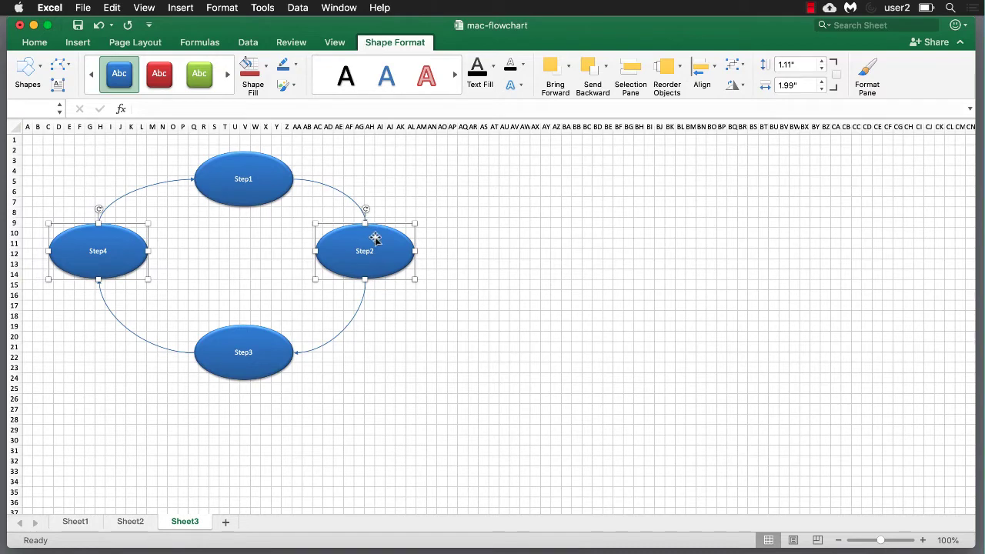
- Move the Step2 oval upward and the Step4 oval downward, both slightly outward, and realign the pair with Align Middle
{"action": "left_click_drag", "start_coordinate": [390, 248], "coordinate": [412, 216]}
{"action": "left_click", "coordinate": [452, 314]}
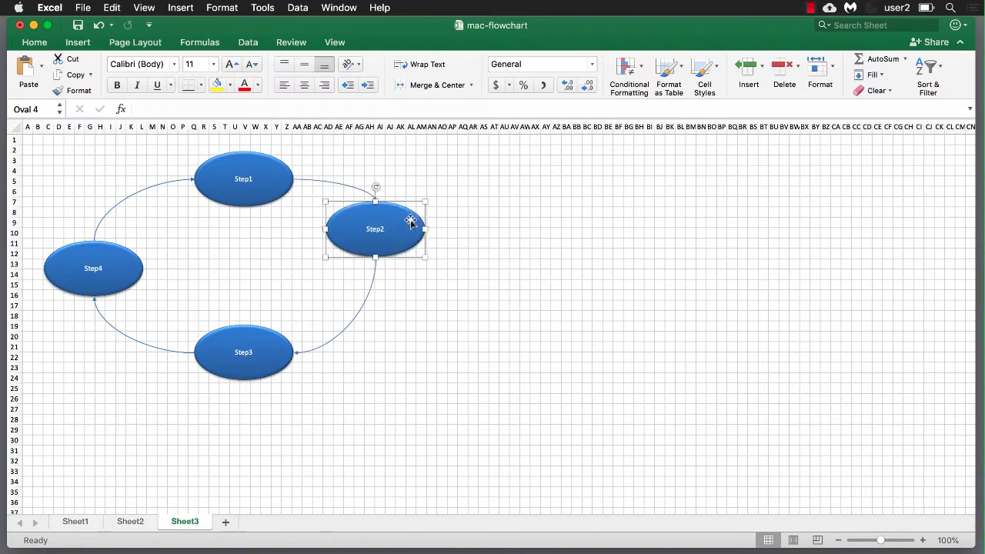
{"action": "left_click", "coordinate": [136, 271], "text": "shift"}
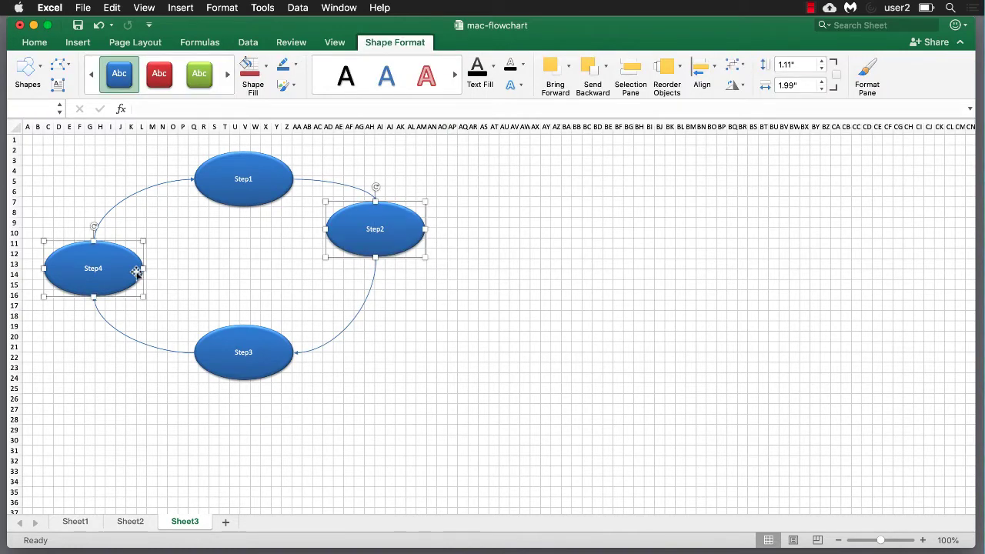
{"action": "left_click", "coordinate": [714, 70]}
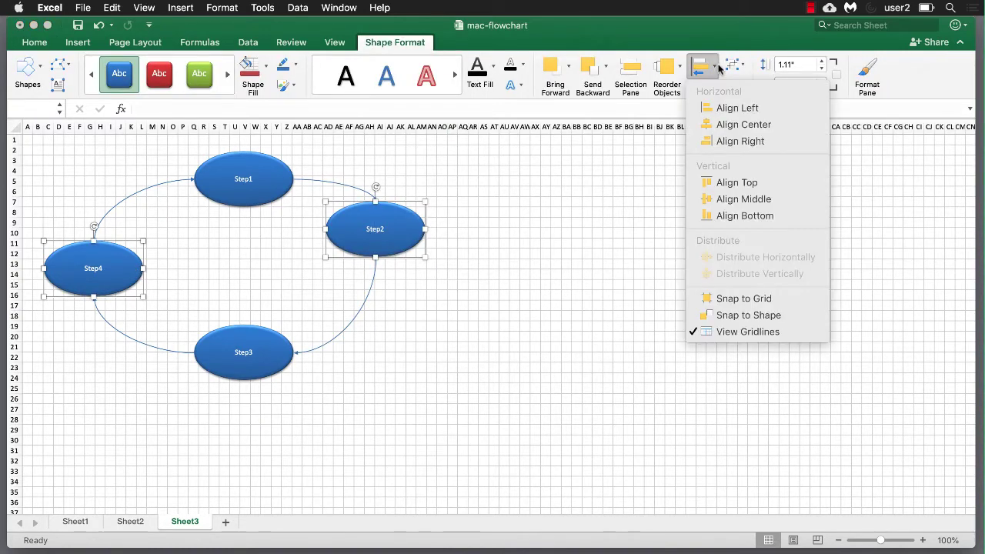
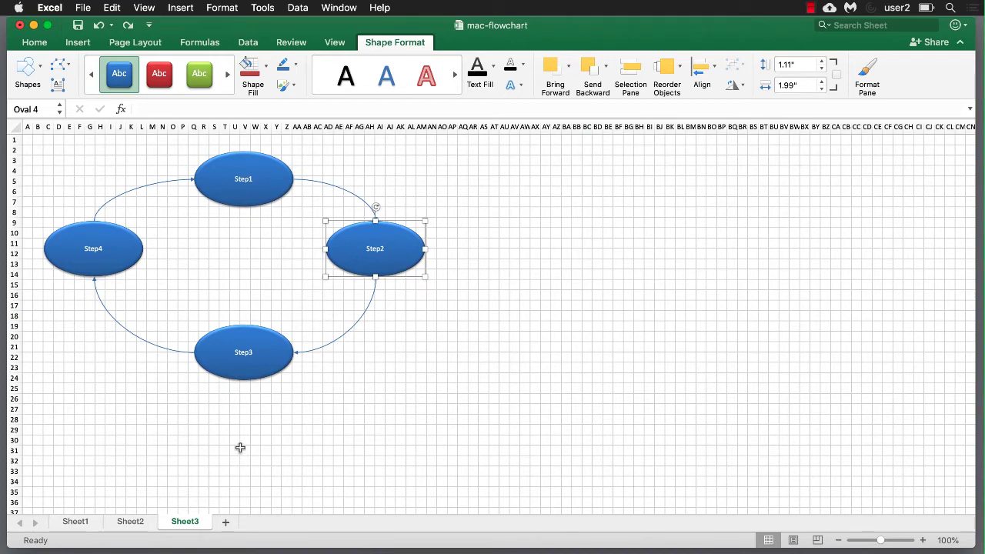
- Add a new worksheet and narrow all its columns to form a grid of square cells
{"action": "left_click", "coordinate": [225, 523]}
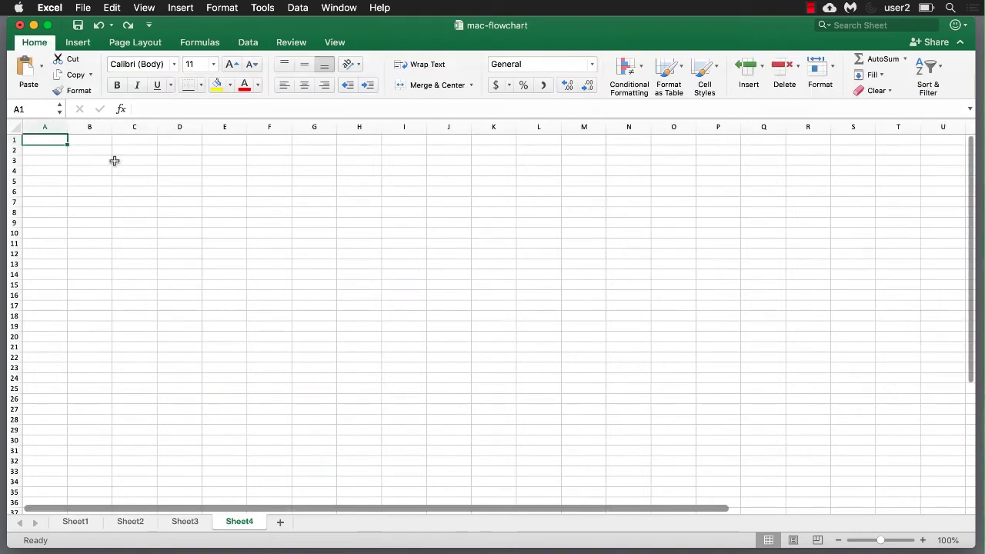
{"action": "left_click", "coordinate": [10, 127]}
{"action": "left_click_drag", "start_coordinate": [67, 127], "coordinate": [33, 126]}
{"action": "left_click", "coordinate": [203, 191]}
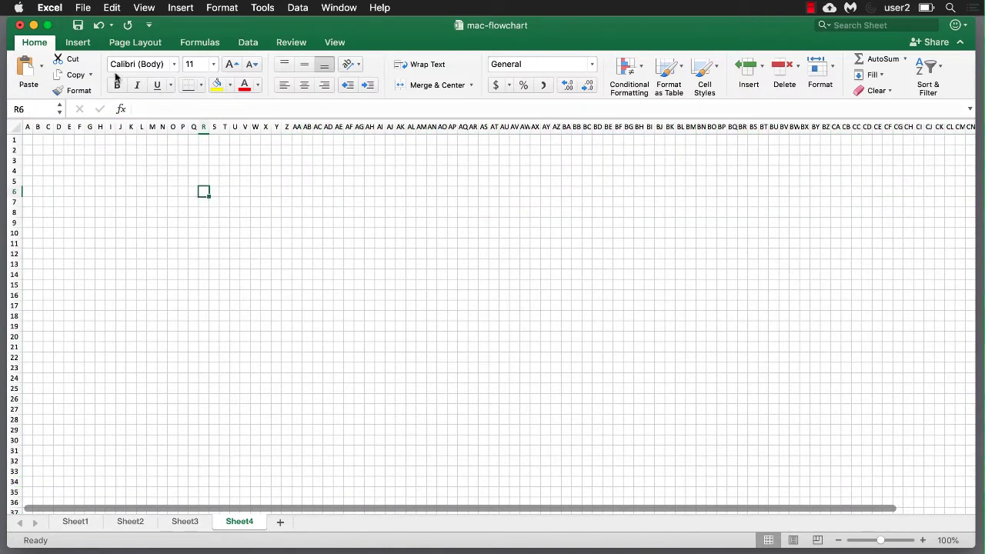
- Insert the first Process SmartArt layout, a horizontal row of three boxes linked by arrows
{"action": "left_click", "coordinate": [78, 42]}
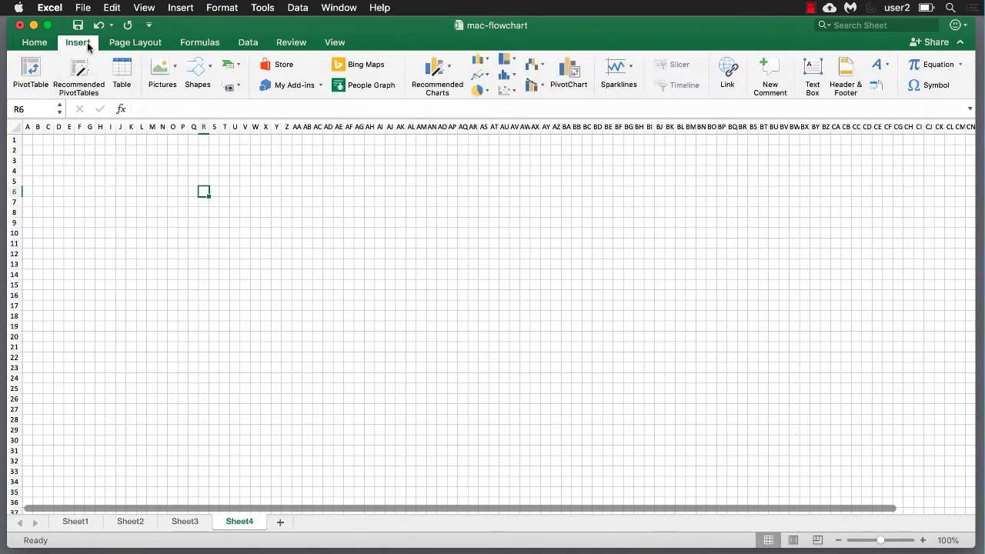
{"action": "left_click", "coordinate": [238, 67]}
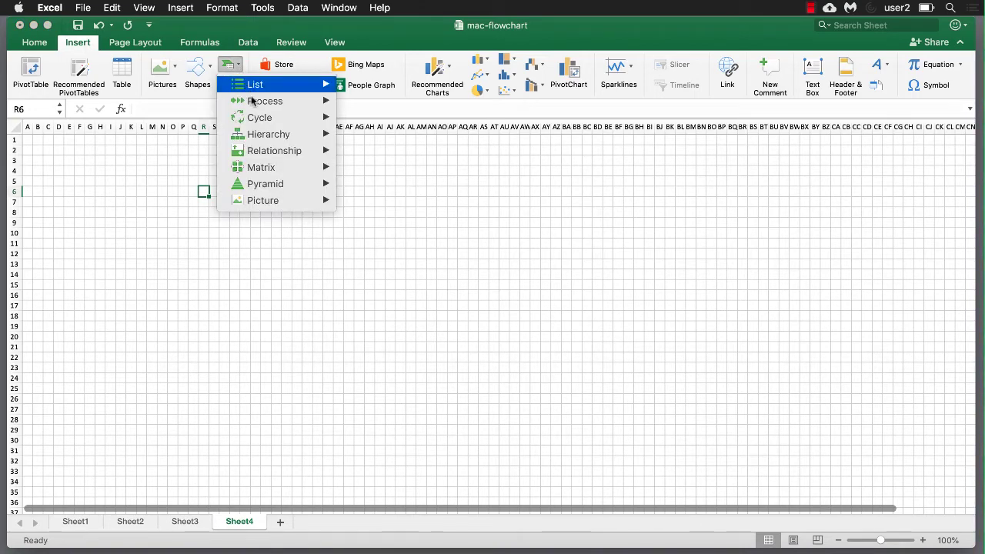
{"action": "mouse_move", "coordinate": [252, 102]}
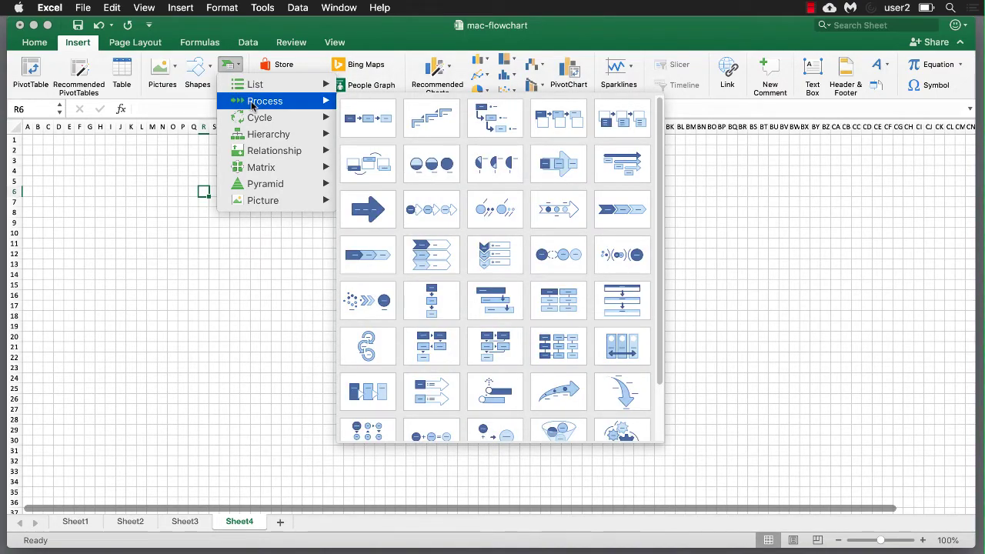
{"action": "mouse_move", "coordinate": [252, 121]}
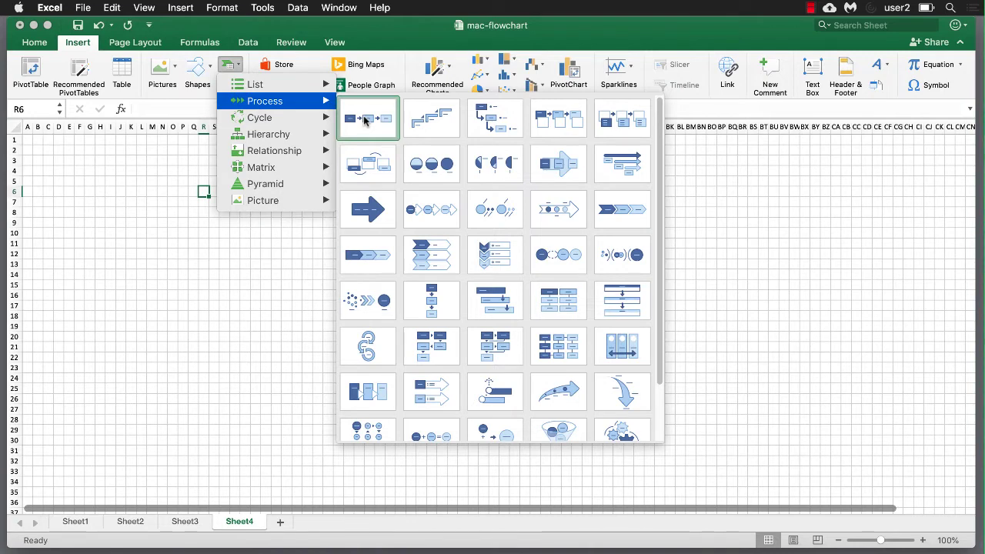
{"action": "left_click", "coordinate": [364, 120]}
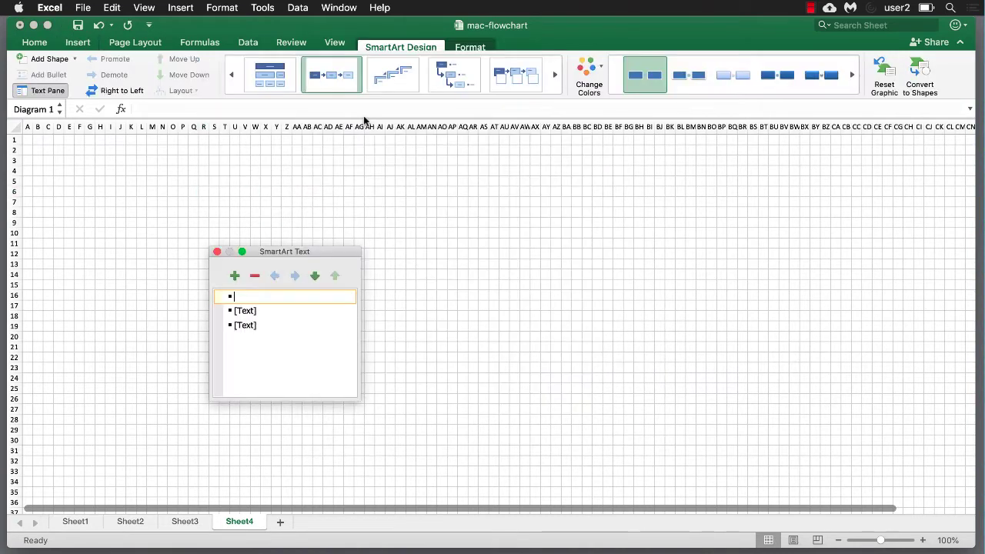
- Label the SmartArt boxes Step1, Step3 and Step4, and add a fourth box labelled Step4
{"action": "type", "text": "Step1"}
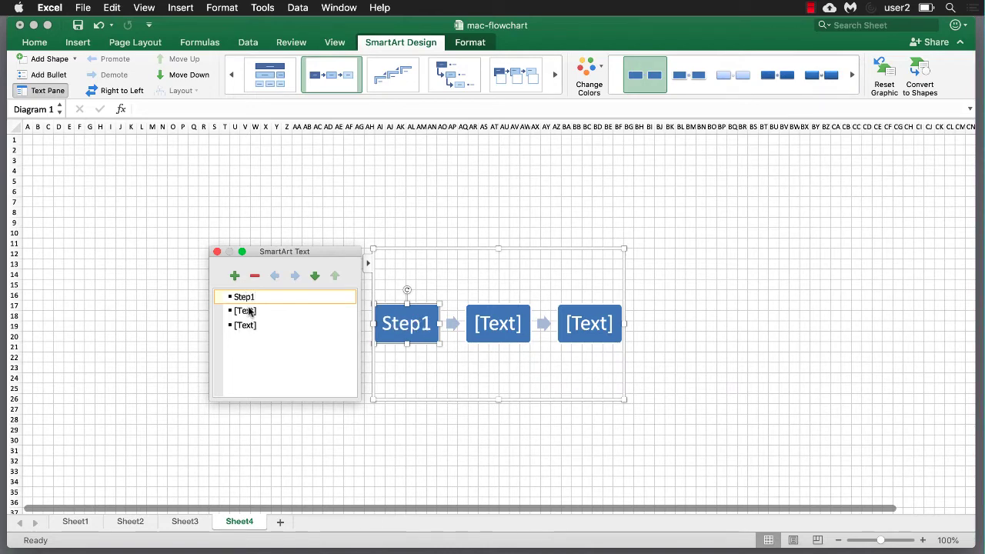
{"action": "left_click", "coordinate": [248, 310]}
{"action": "type", "text": "Step"}
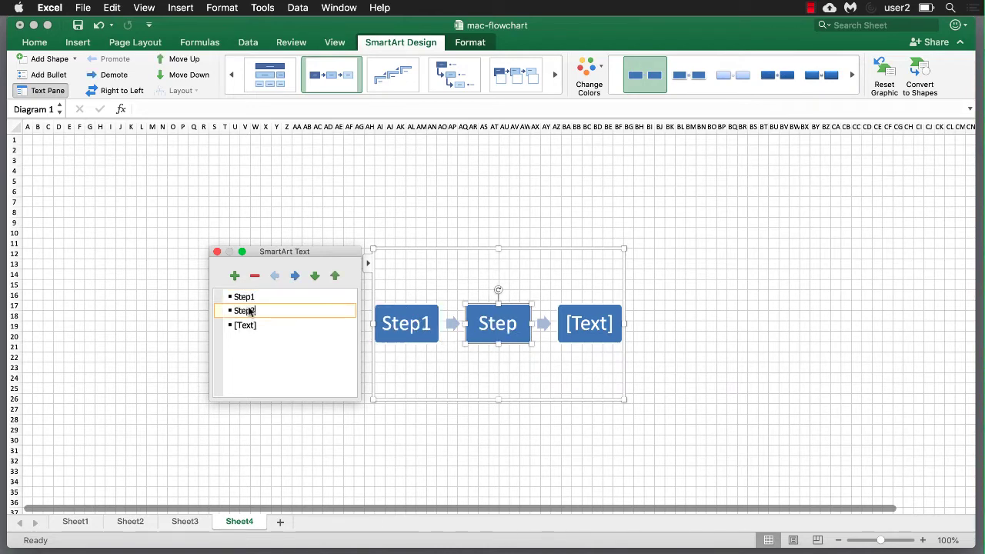
{"action": "type", "text": "3"}
{"action": "left_click", "coordinate": [244, 325]}
{"action": "type", "text": "Ste"}
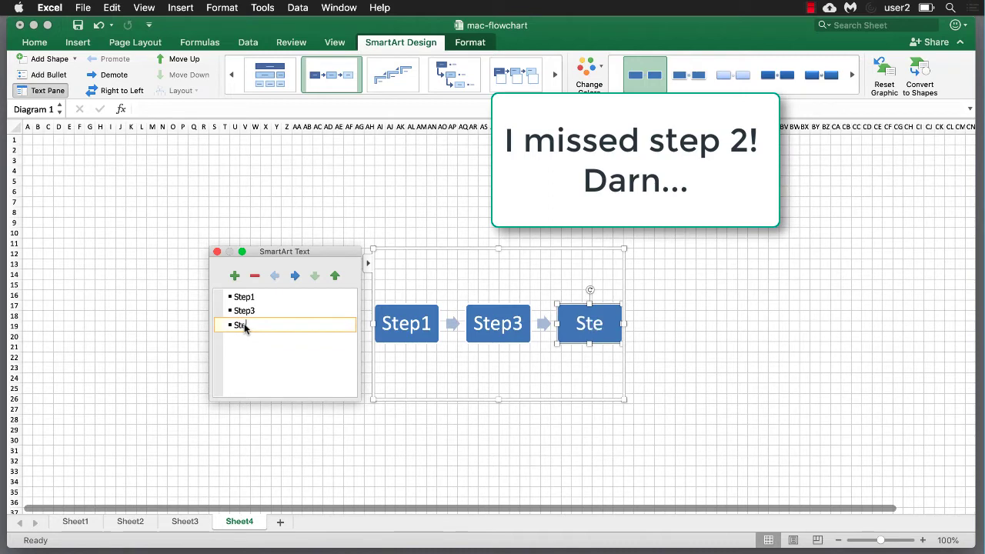
{"action": "type", "text": "p4"}
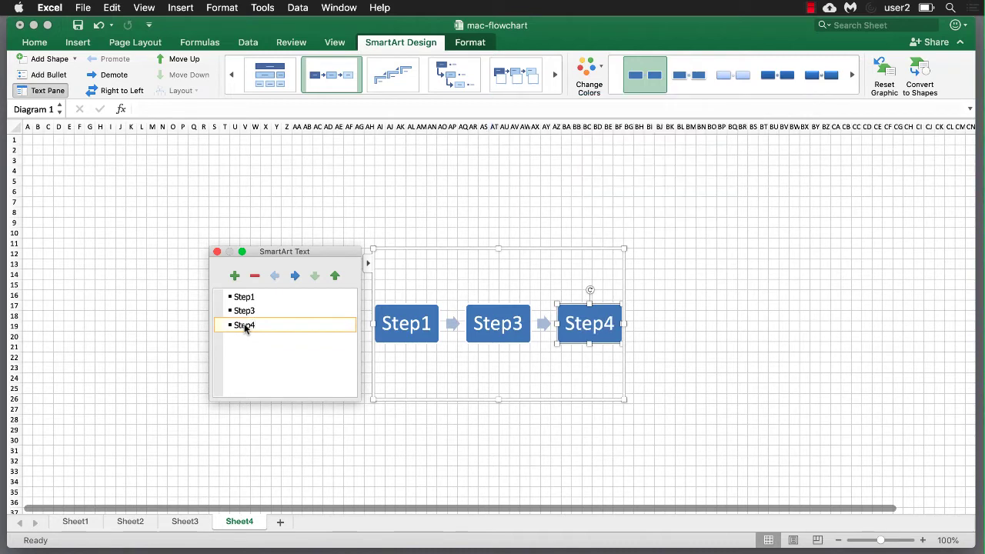
{"action": "key", "text": "Return"}
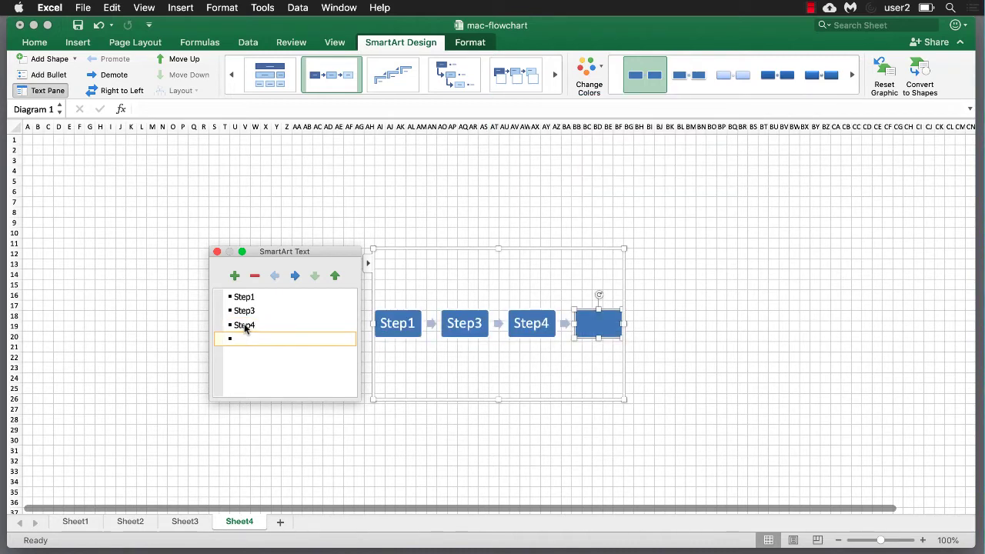
{"action": "type", "text": "Step4"}
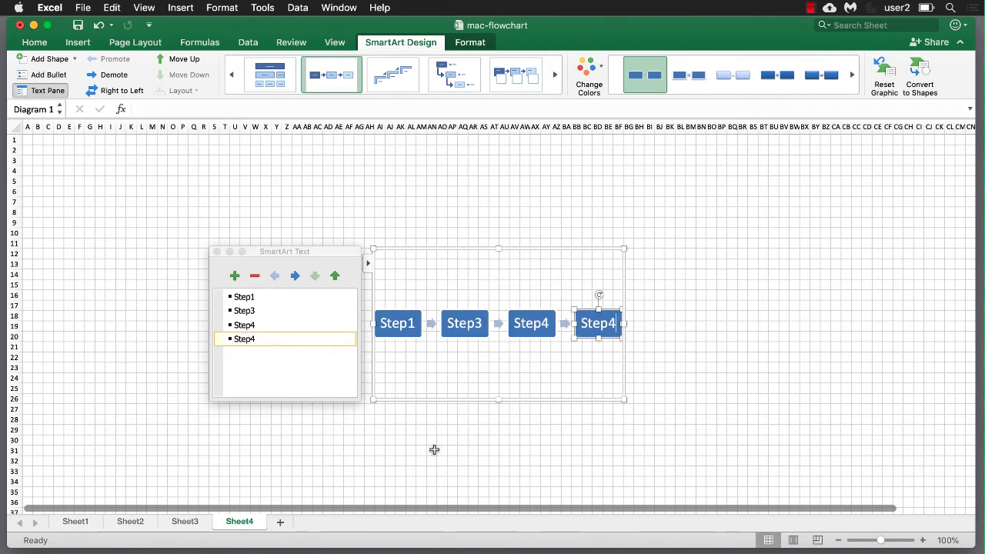
- Close the SmartArt text pane and enlarge the graphic to span from about cell Q6 to BH30
{"action": "left_click", "coordinate": [217, 253]}
{"action": "left_click_drag", "start_coordinate": [377, 246], "coordinate": [193, 191]}
{"action": "left_click_drag", "start_coordinate": [624, 397], "coordinate": [636, 439]}
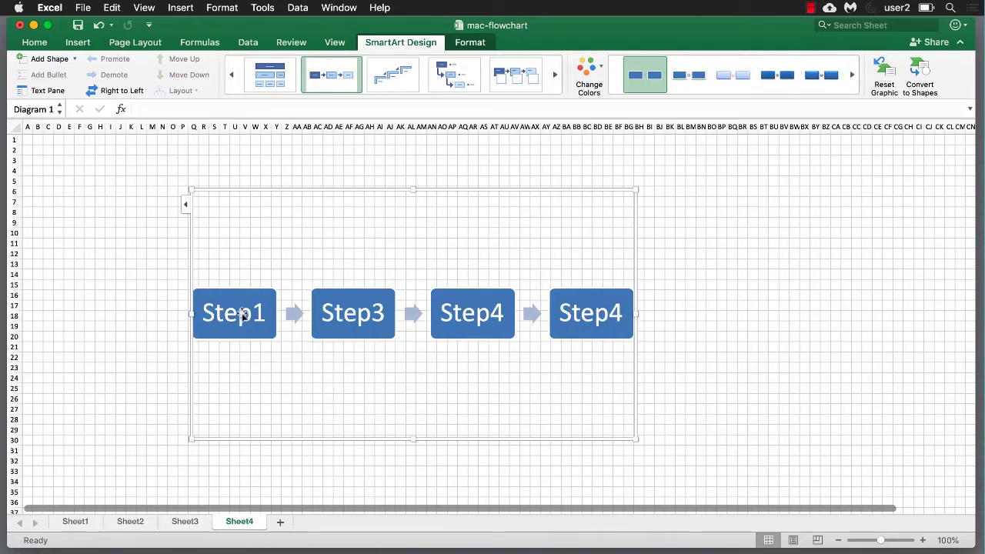
- Compare the linear SmartArt process with the oval flowchart on Sheet3, returning to Sheet4
{"action": "left_click", "coordinate": [185, 520]}
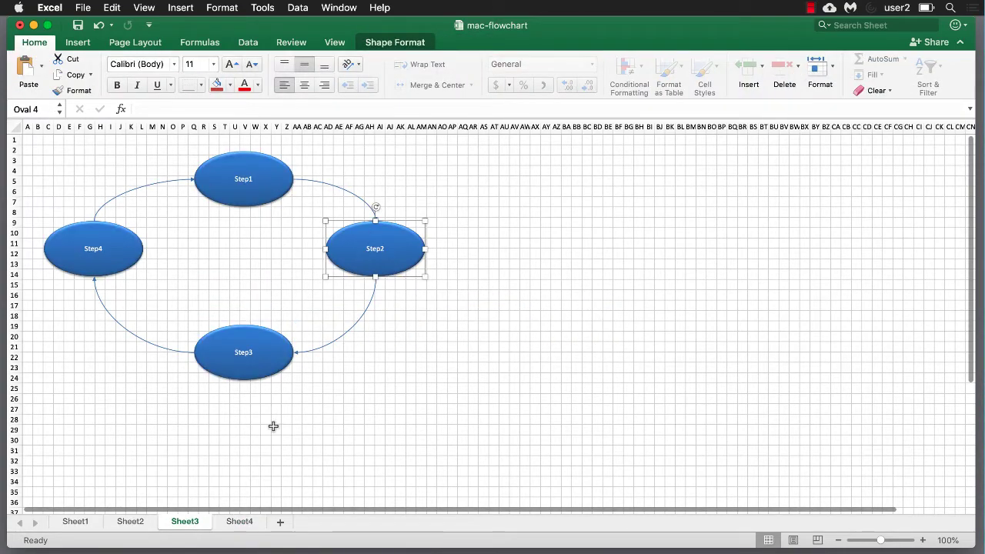
{"action": "left_click", "coordinate": [238, 521]}
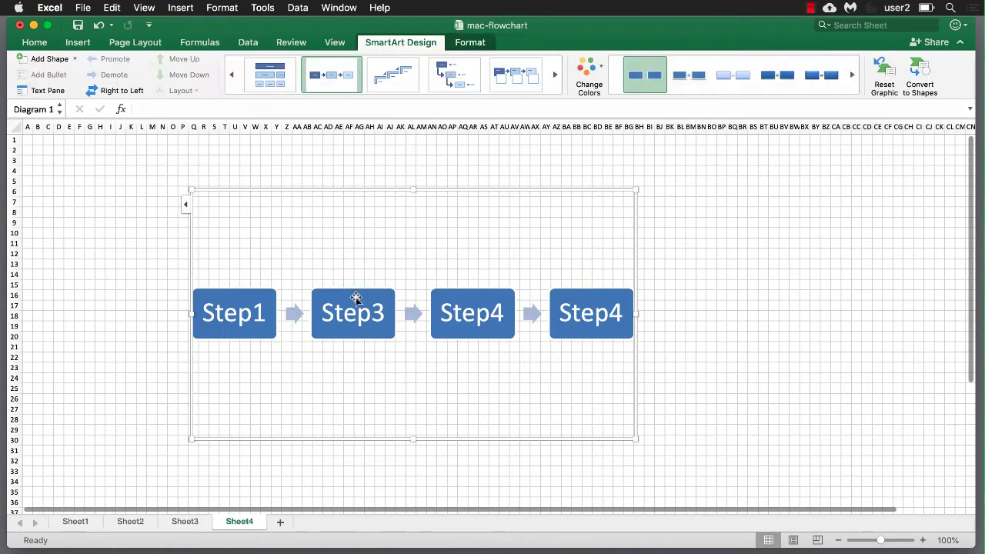
- Change the SmartArt layout to the first Cycle option, with circles joined by block arrows
{"action": "left_click", "coordinate": [263, 192]}
{"action": "left_click", "coordinate": [238, 308]}
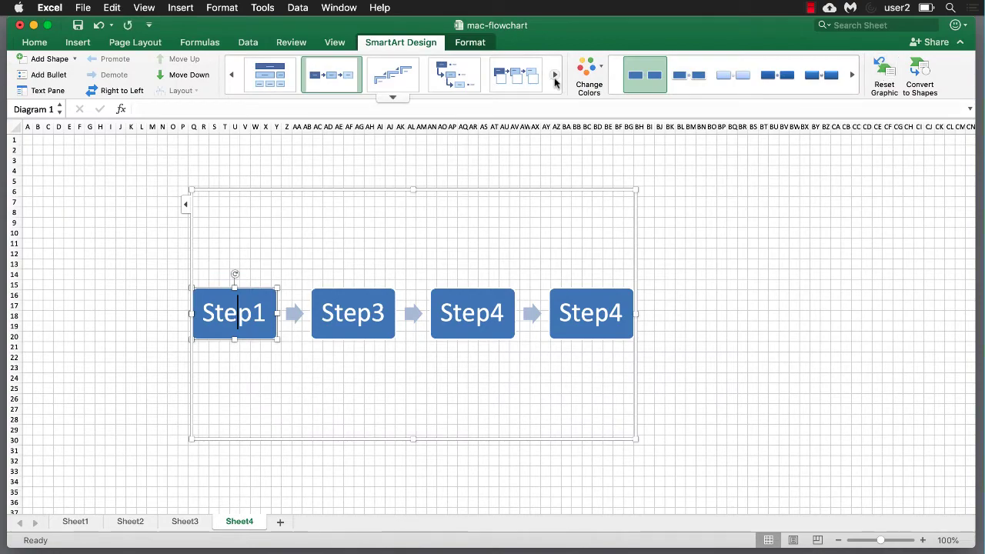
{"action": "scroll", "coordinate": [391, 96], "scroll_direction": "down", "scroll_amount": 2}
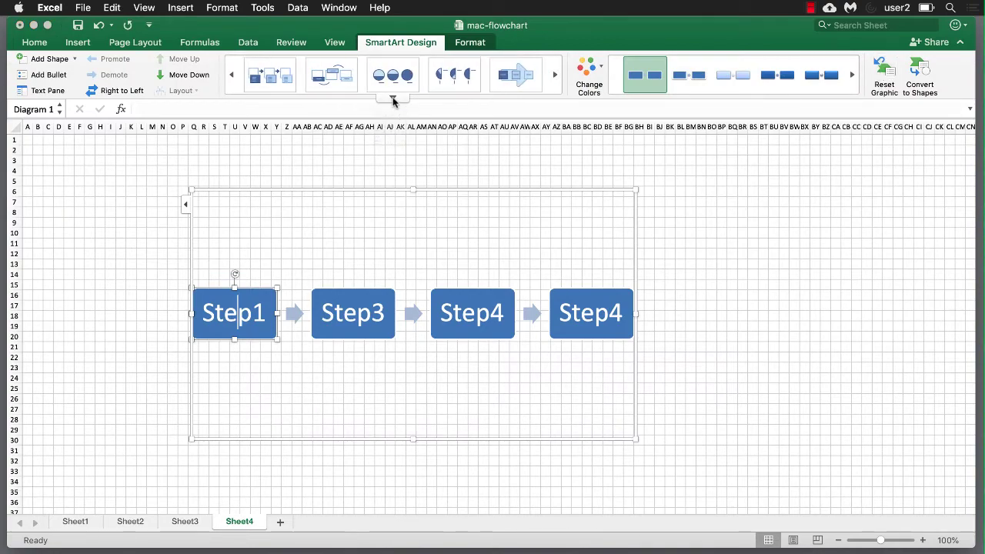
{"action": "left_click", "coordinate": [393, 99]}
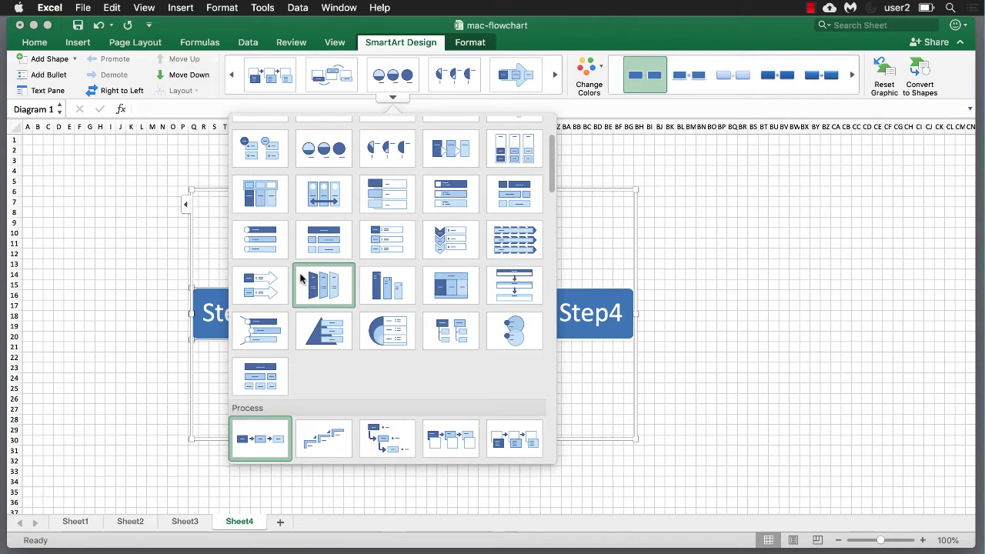
{"action": "scroll", "coordinate": [300, 279], "scroll_direction": "down", "scroll_amount": 5}
{"action": "scroll", "coordinate": [300, 278], "scroll_direction": "up", "scroll_amount": 5}
{"action": "scroll", "coordinate": [300, 278], "scroll_direction": "down", "scroll_amount": 10}
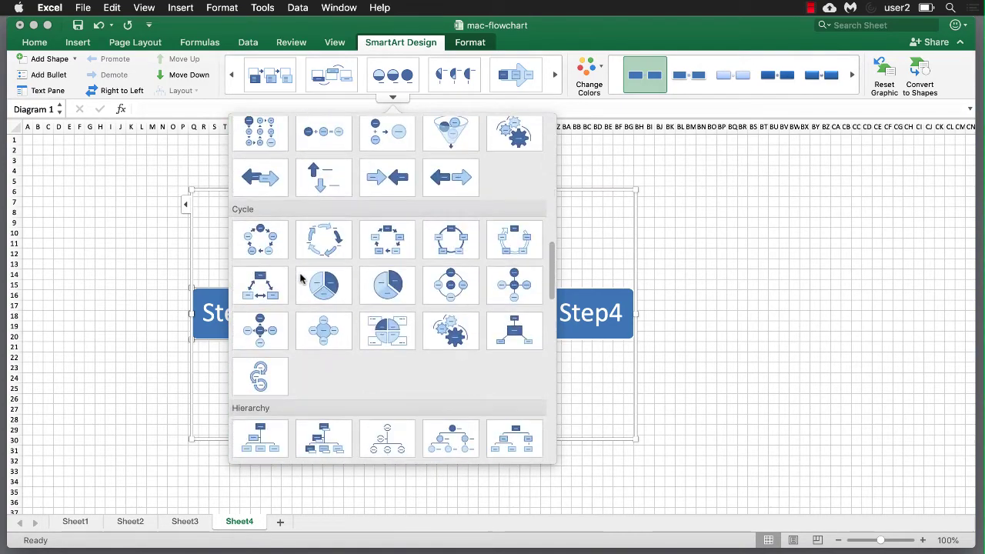
{"action": "scroll", "coordinate": [300, 278], "scroll_direction": "down", "scroll_amount": 15}
{"action": "scroll", "coordinate": [300, 278], "scroll_direction": "up", "scroll_amount": 10}
{"action": "scroll", "coordinate": [300, 279], "scroll_direction": "down", "scroll_amount": 10}
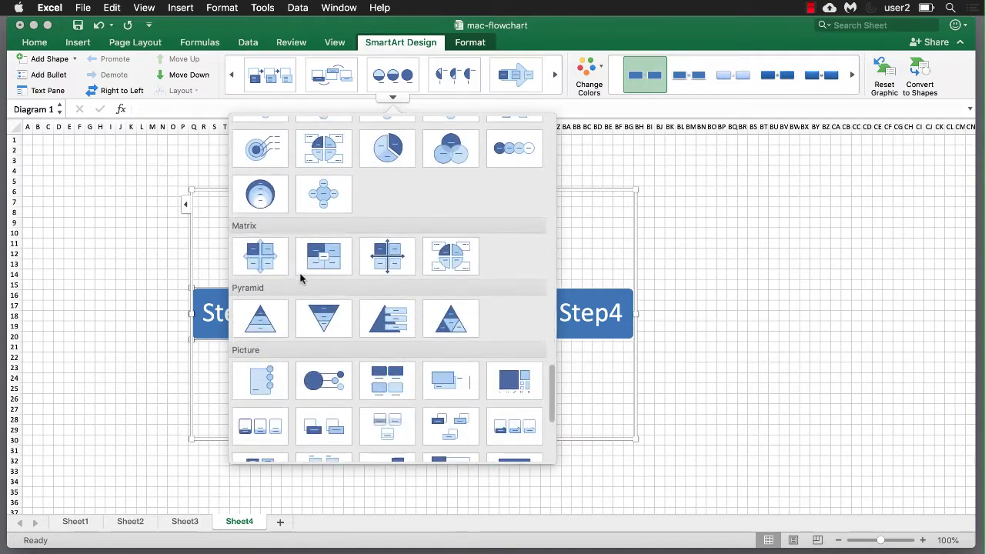
{"action": "scroll", "coordinate": [300, 279], "scroll_direction": "down", "scroll_amount": 5}
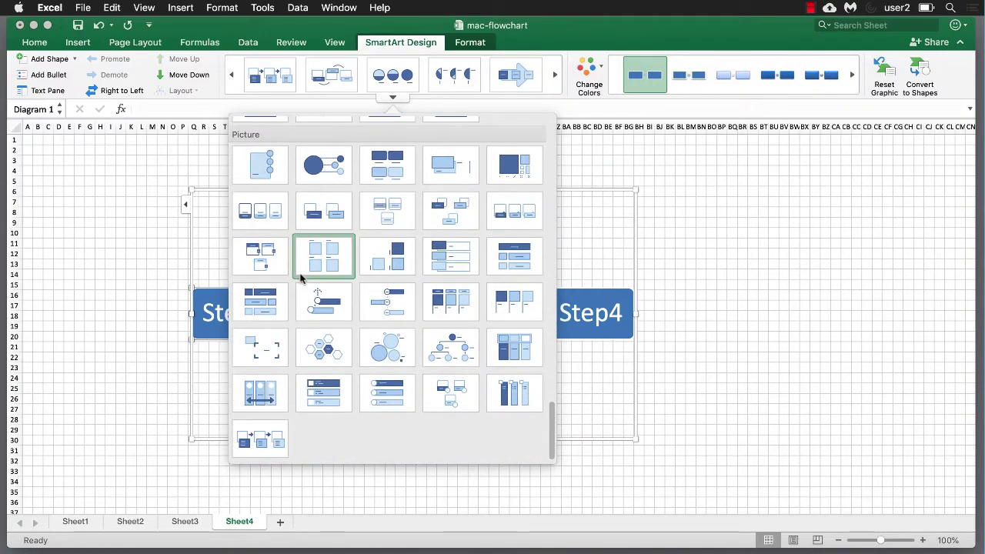
{"action": "scroll", "coordinate": [300, 279], "scroll_direction": "up", "scroll_amount": 15}
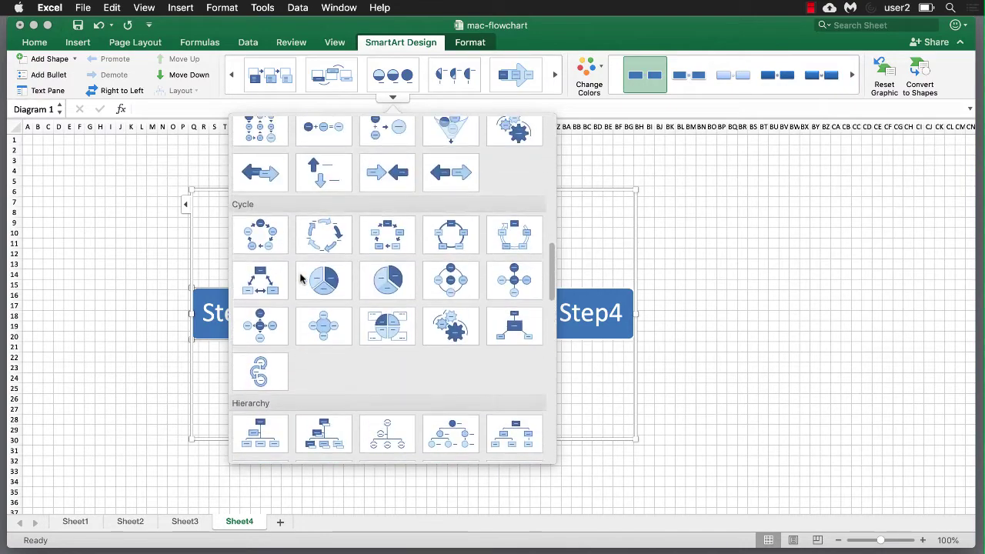
{"action": "scroll", "coordinate": [300, 279], "scroll_direction": "up", "scroll_amount": 2}
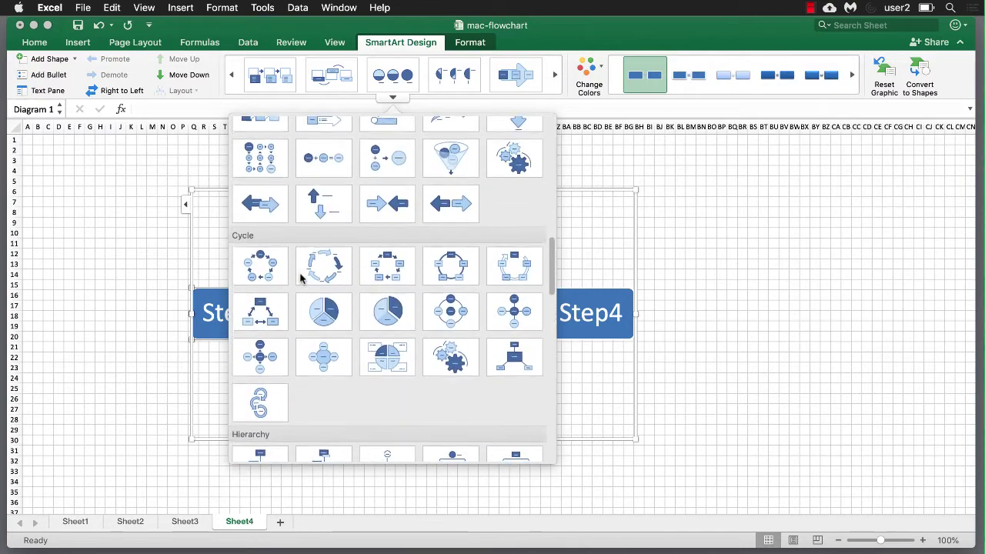
{"action": "left_click", "coordinate": [258, 265]}
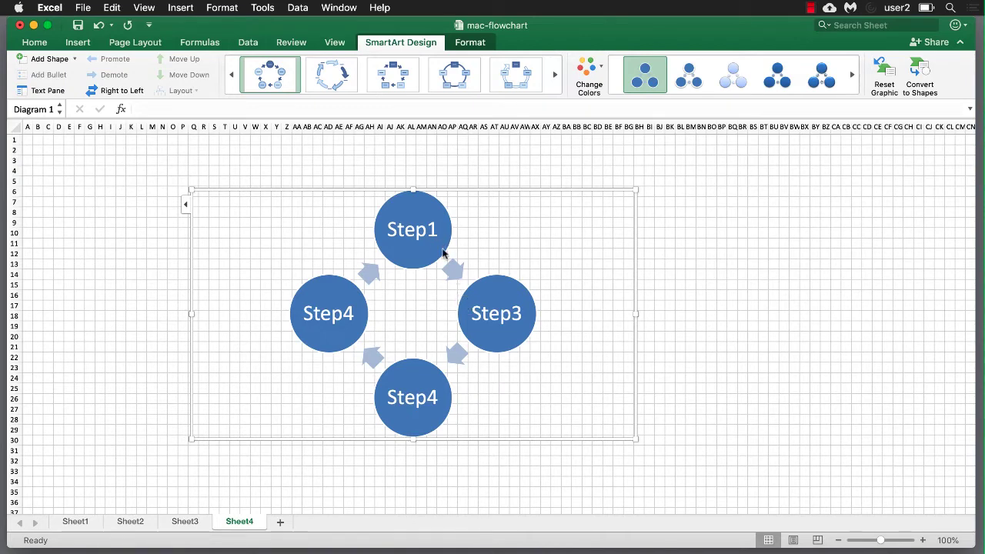
- Switch the SmartArt to the cycle layout of rounded boxes with thin curved arrows and enlarge it from about K4 to BL33
{"action": "left_click", "coordinate": [397, 75]}
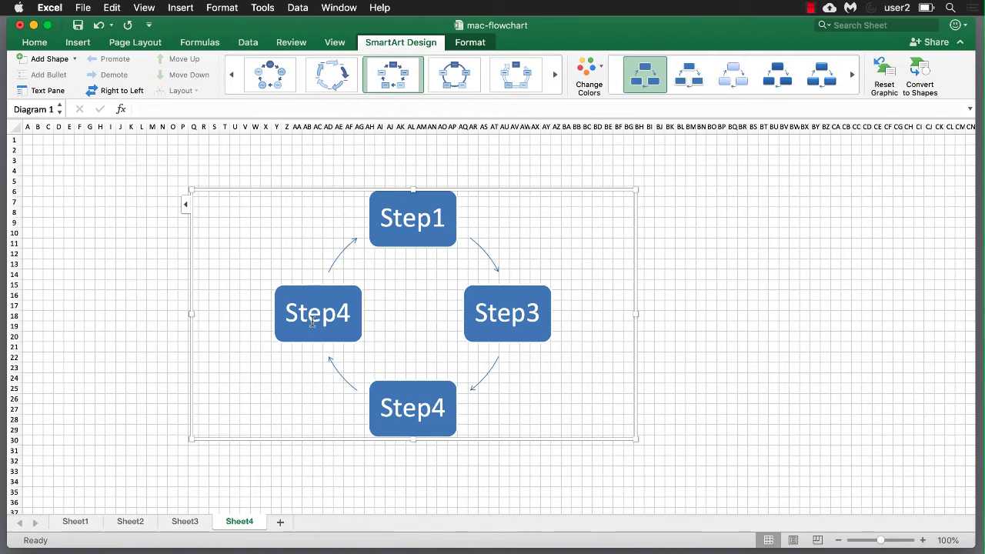
{"action": "left_click_drag", "start_coordinate": [179, 186], "coordinate": [131, 164]}
{"action": "left_click_drag", "start_coordinate": [632, 440], "coordinate": [682, 470]}
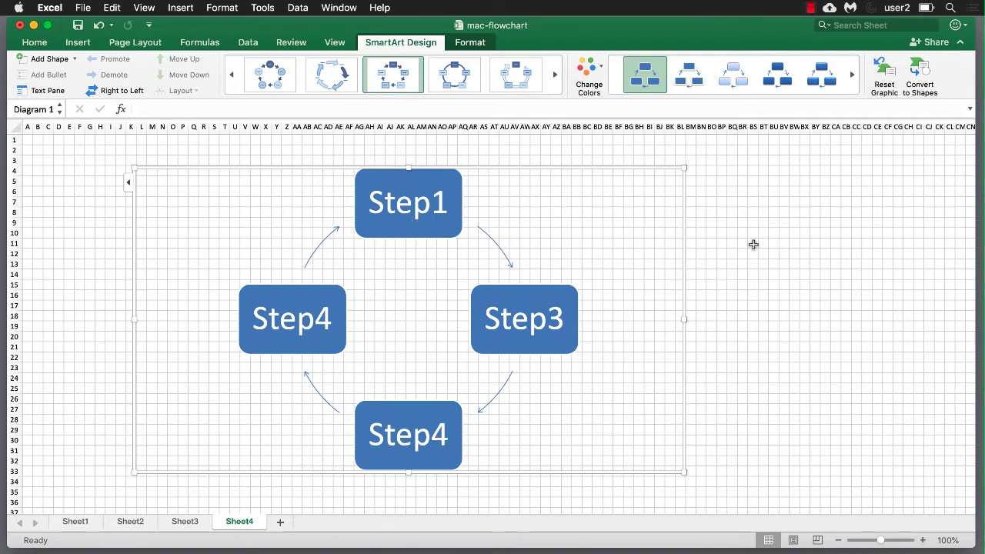
- Recolor the SmartArt cycle with the first Colorful scheme, also trying the second and fifth Colorful variants
{"action": "left_click", "coordinate": [598, 79]}
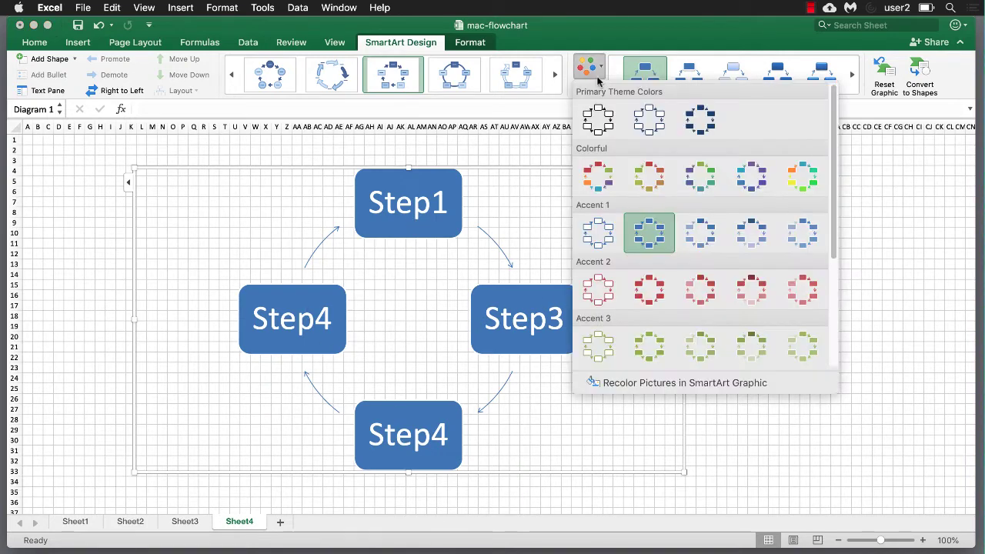
{"action": "left_click", "coordinate": [598, 176]}
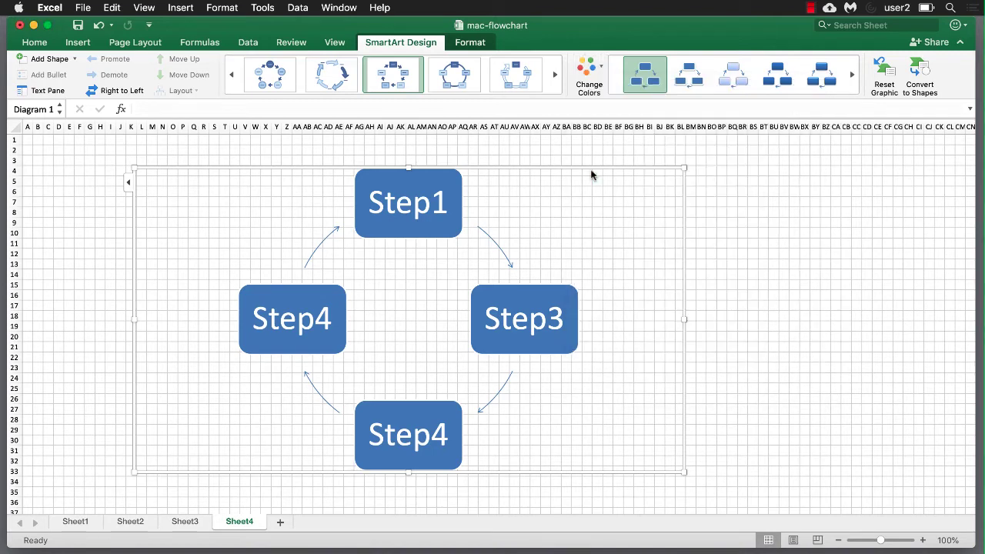
{"action": "left_click", "coordinate": [601, 70]}
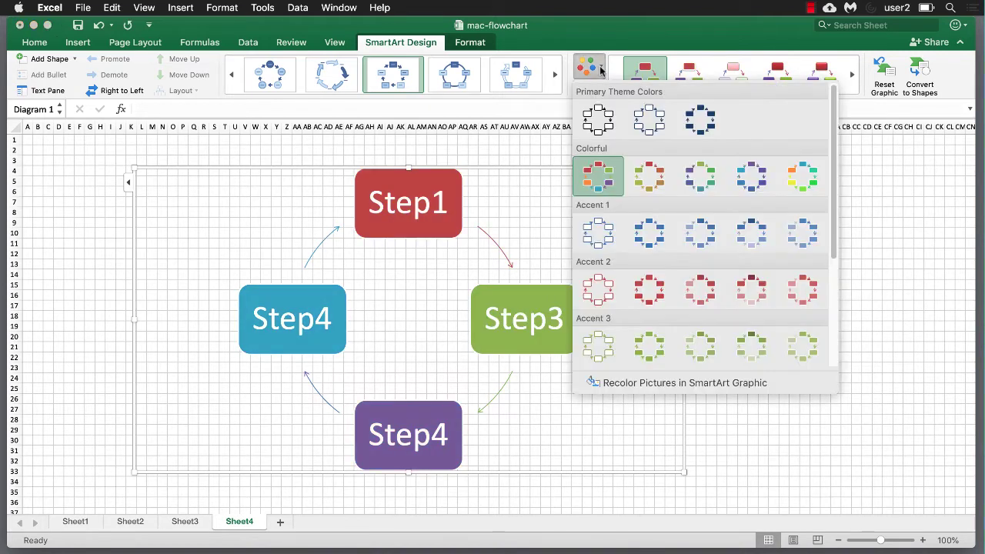
{"action": "left_click", "coordinate": [650, 176]}
{"action": "left_click", "coordinate": [589, 85]}
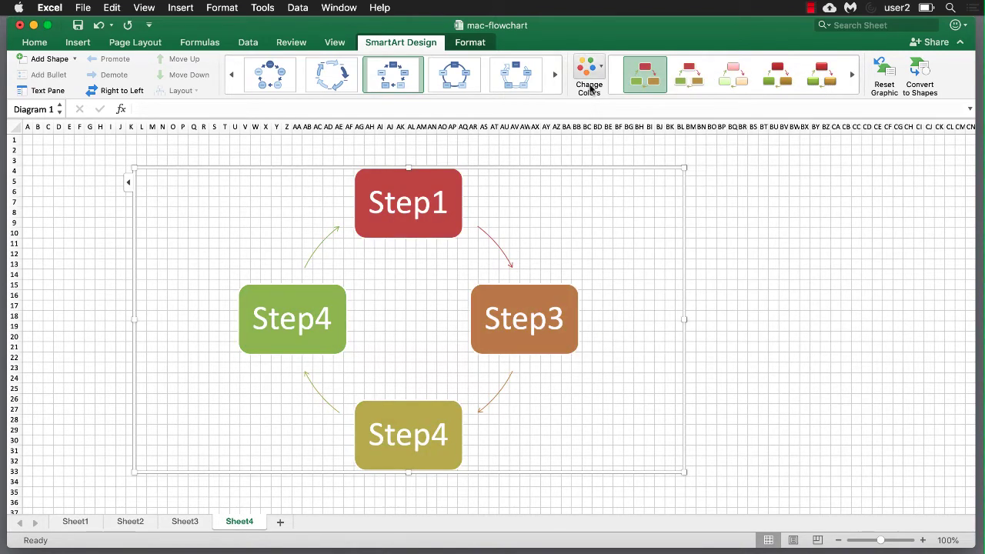
{"action": "left_click", "coordinate": [791, 179]}
{"action": "left_click", "coordinate": [602, 71]}
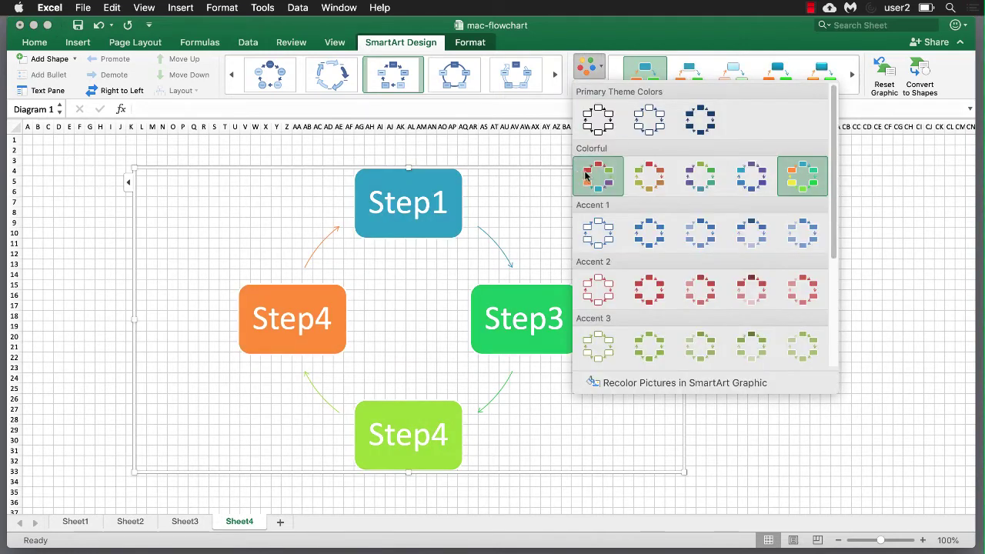
{"action": "left_click", "coordinate": [587, 177]}
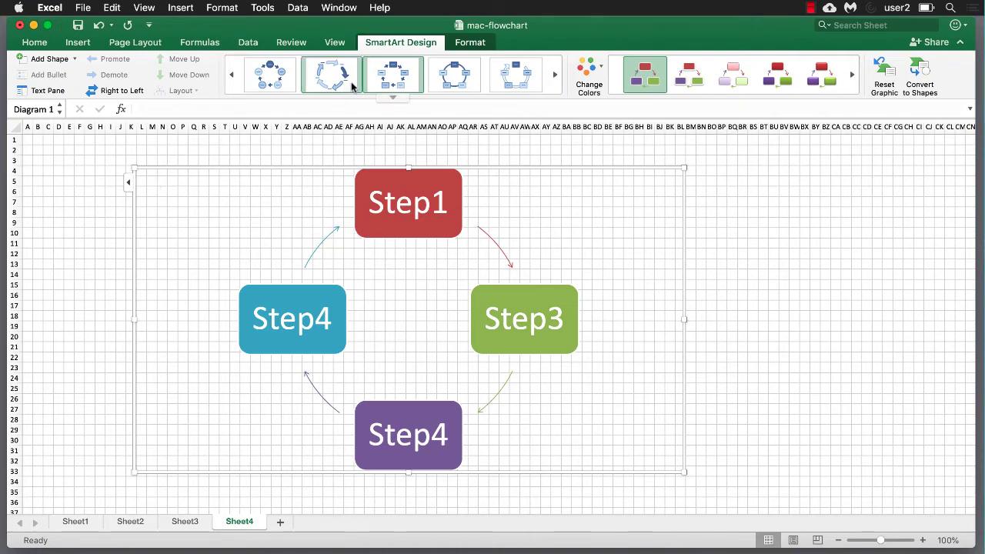
- Review the cycle's entries in the SmartArt text pane and compare the graphic with the oval flowchart on Sheet3
{"action": "left_click", "coordinate": [129, 183]}
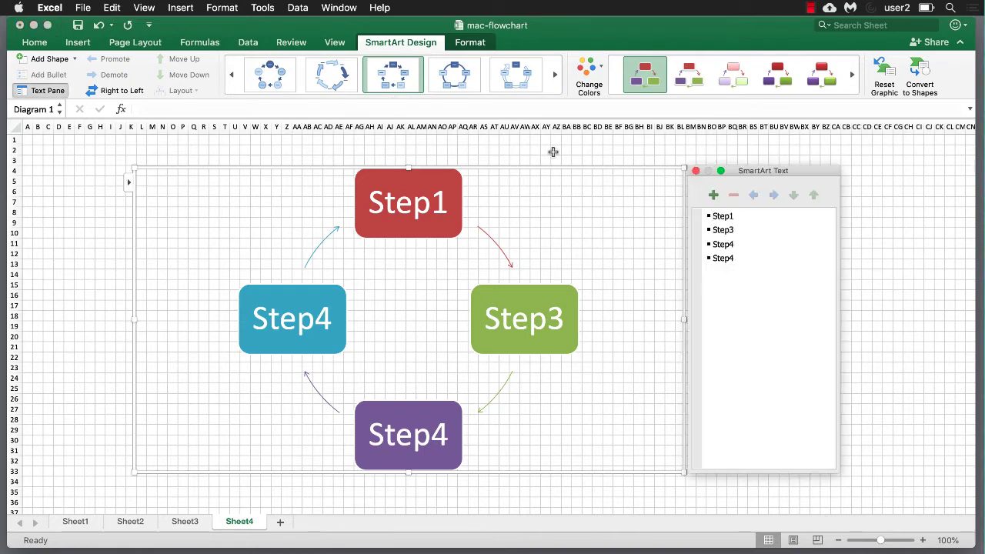
{"action": "left_click", "coordinate": [695, 170]}
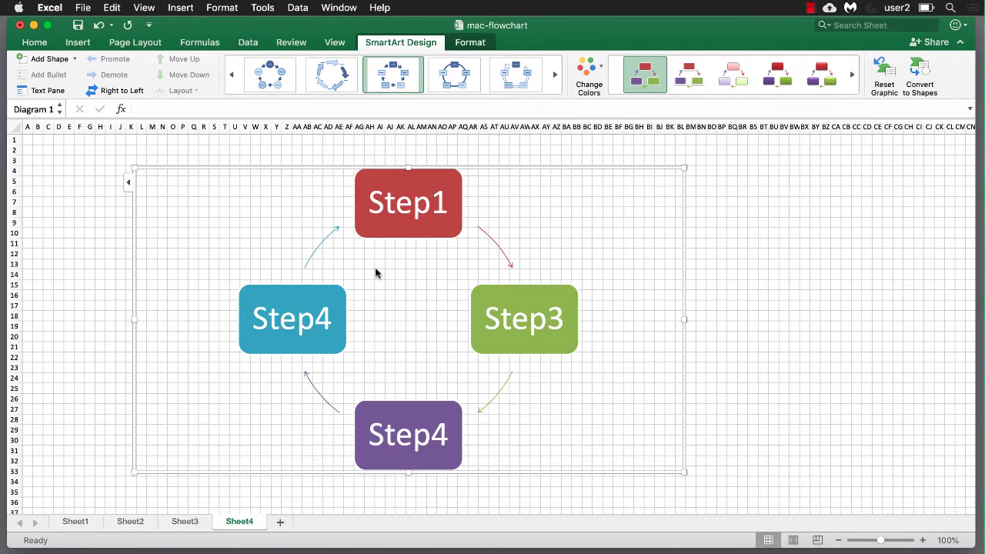
{"action": "left_click", "coordinate": [186, 521]}
{"action": "left_click", "coordinate": [236, 522]}
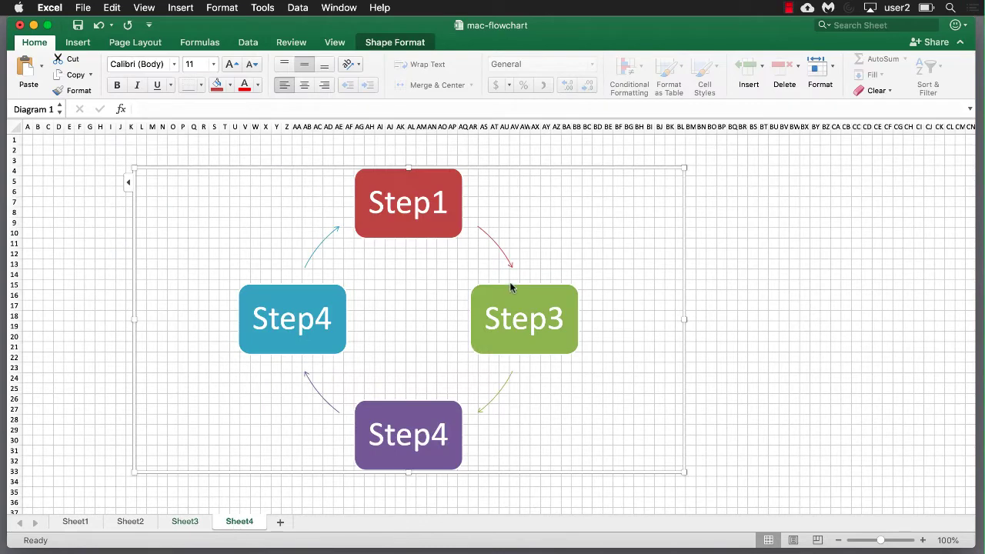
{"action": "left_click", "coordinate": [497, 220]}
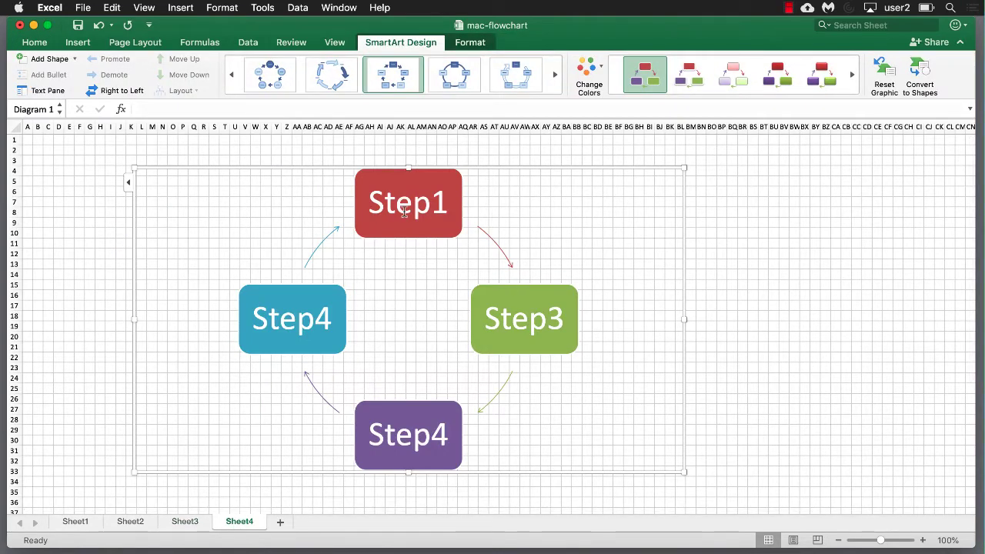
- Change all four rounded boxes of the SmartArt cycle to ovals
{"action": "left_click", "coordinate": [454, 186]}
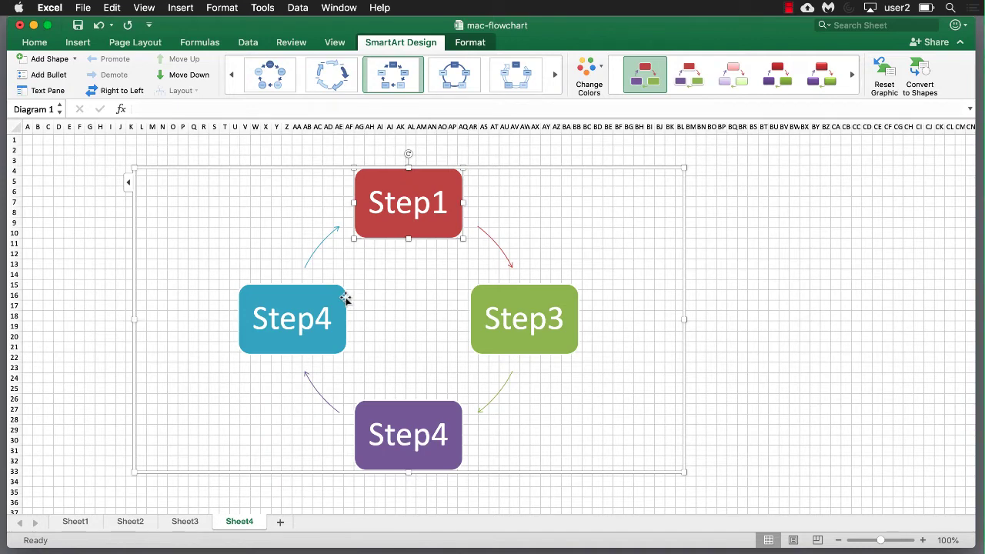
{"action": "left_click", "coordinate": [471, 322], "text": "shift"}
{"action": "left_click", "coordinate": [434, 408], "text": "shift"}
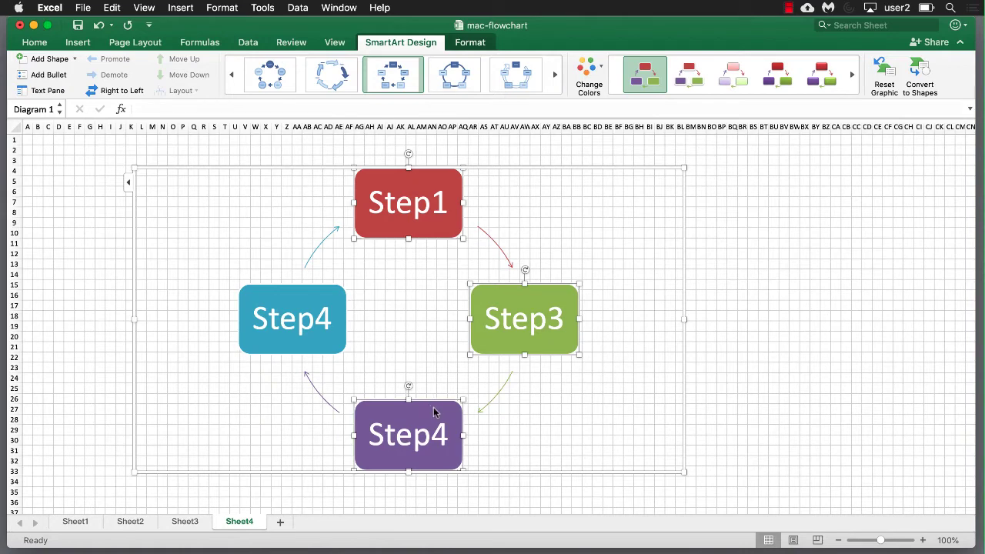
{"action": "left_click", "coordinate": [327, 295], "text": "shift"}
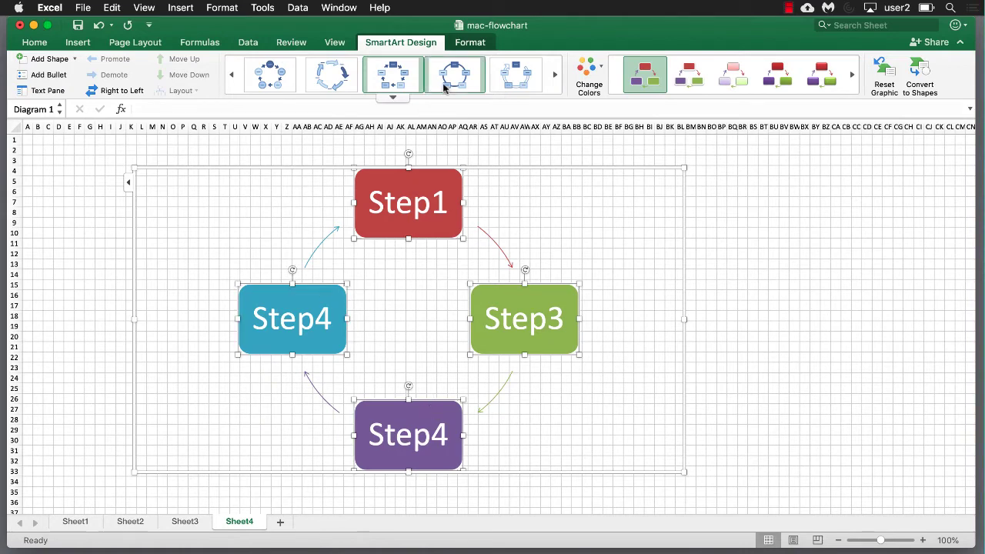
{"action": "left_click", "coordinate": [470, 45]}
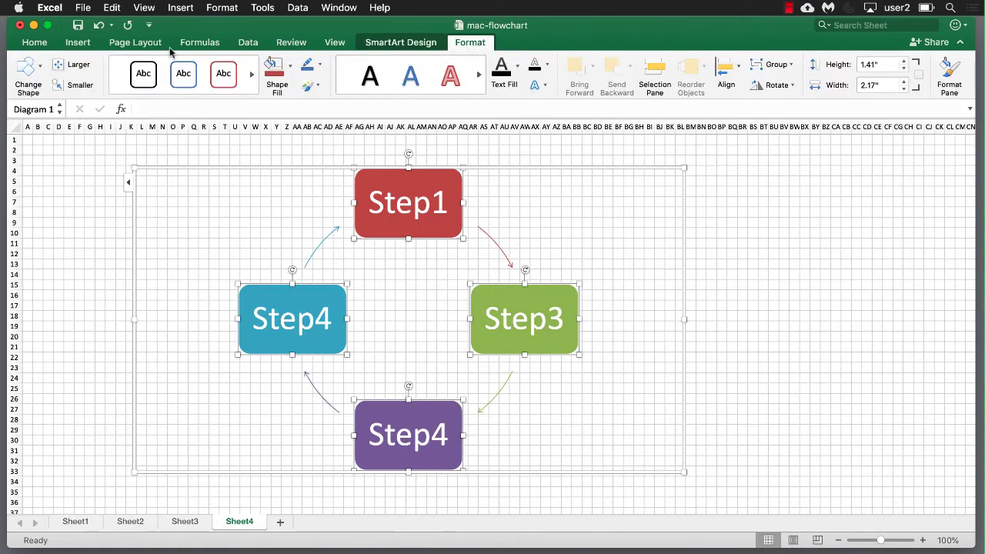
{"action": "left_click", "coordinate": [28, 68]}
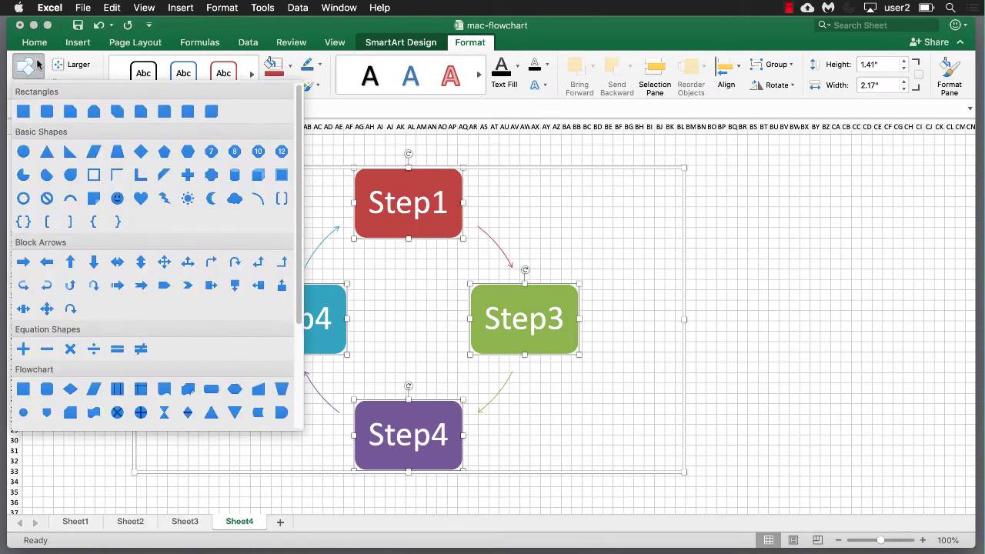
{"action": "left_click", "coordinate": [23, 152]}
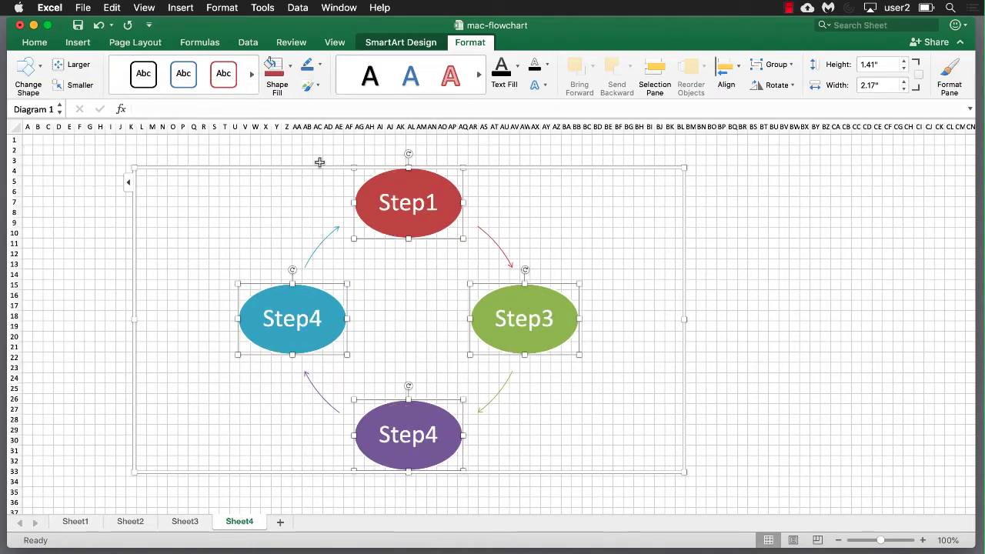
{"action": "left_click", "coordinate": [783, 254]}
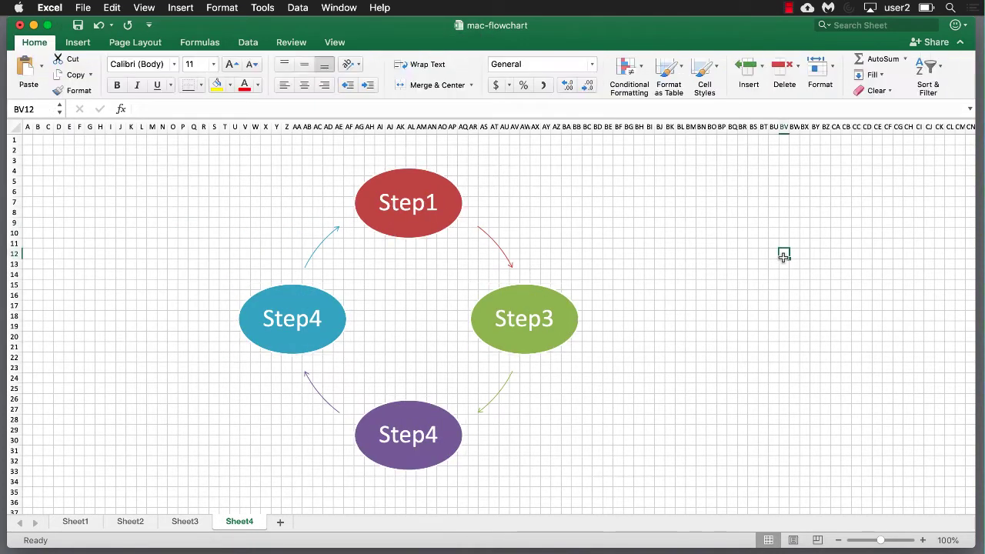
- Convert the SmartArt cycle to shapes and compare it with the oval flowchart on Sheet3
{"action": "left_click", "coordinate": [501, 248]}
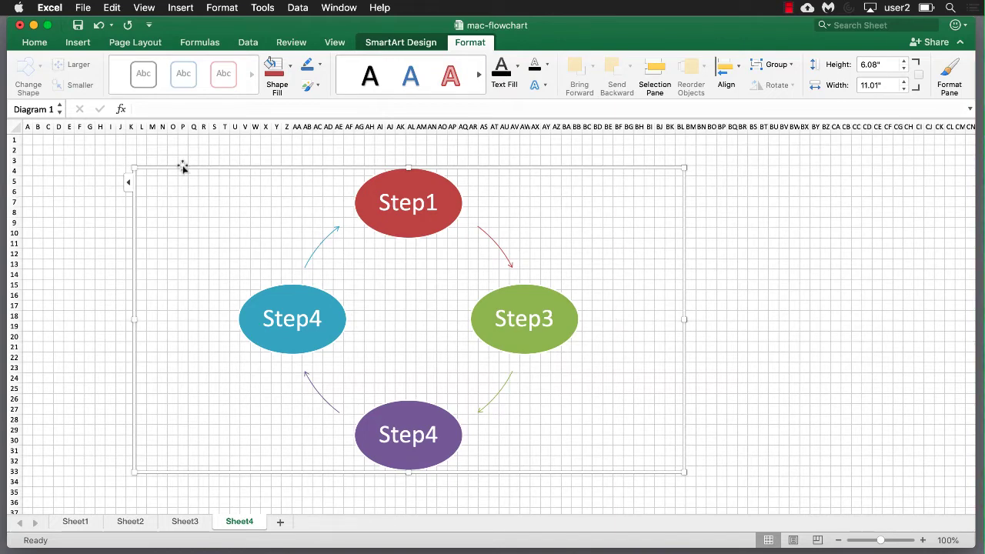
{"action": "left_click", "coordinate": [420, 44]}
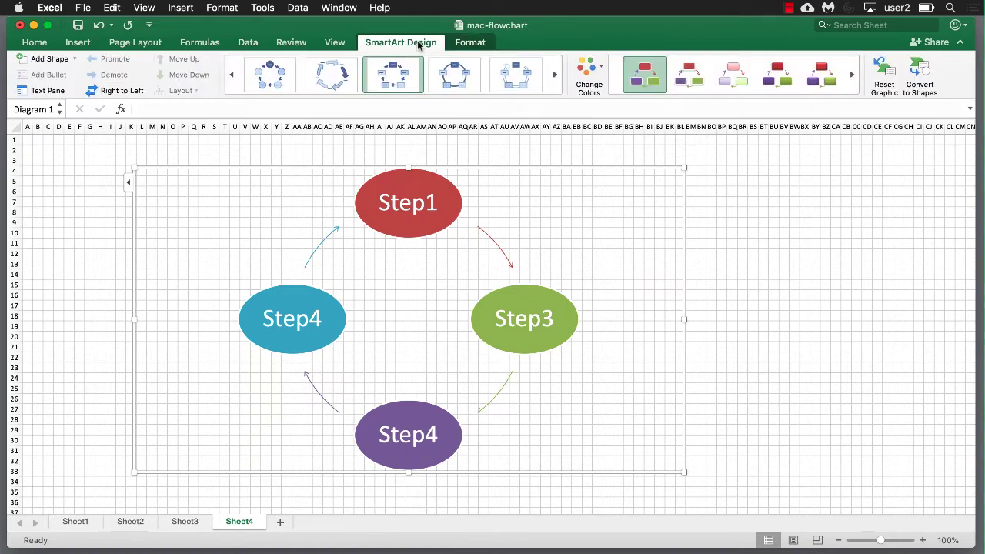
{"action": "left_click", "coordinate": [920, 67]}
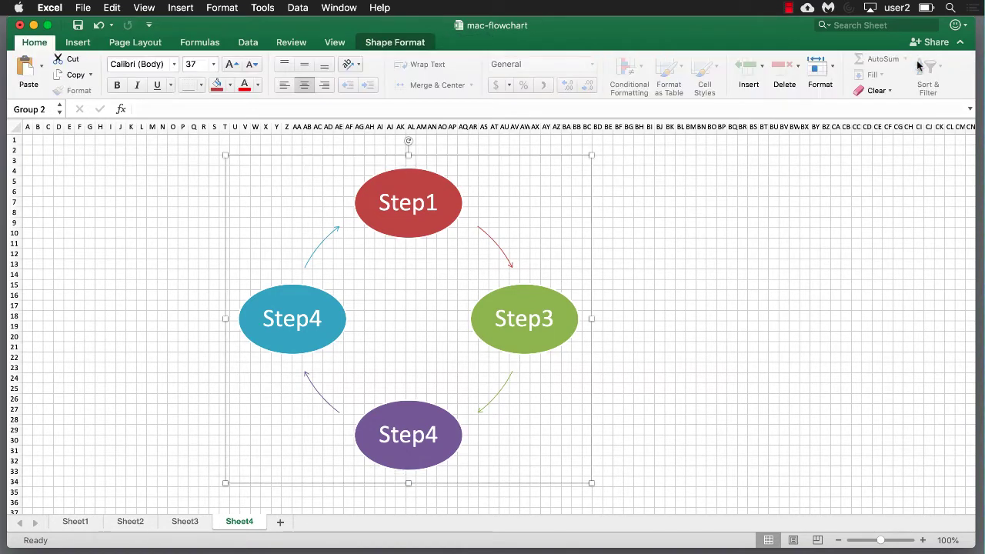
{"action": "left_click", "coordinate": [185, 521]}
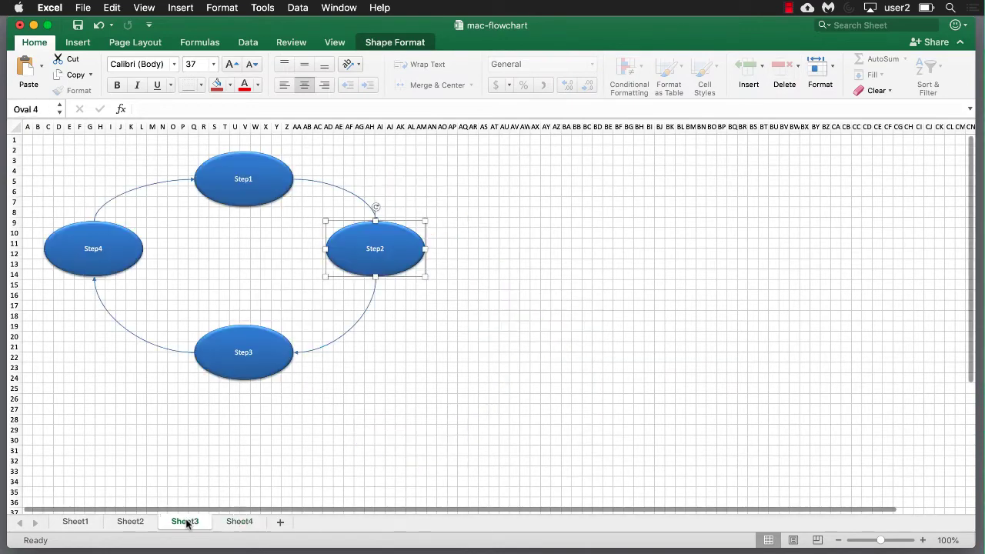
{"action": "left_click", "coordinate": [248, 524]}
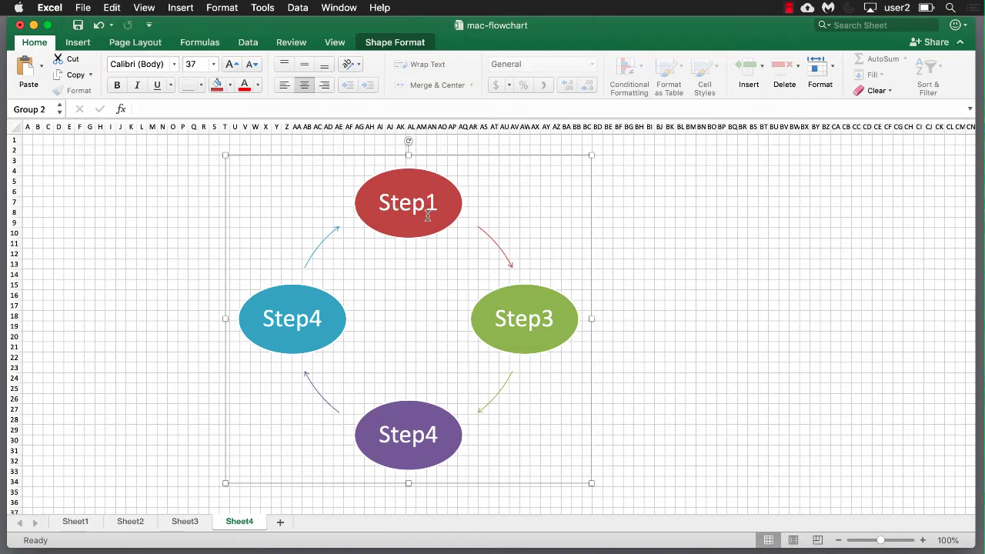
- Ungroup the converted flowchart on Sheet4 and select the green Step3 and red Step1 ovals individually
{"action": "right_click", "coordinate": [482, 167]}
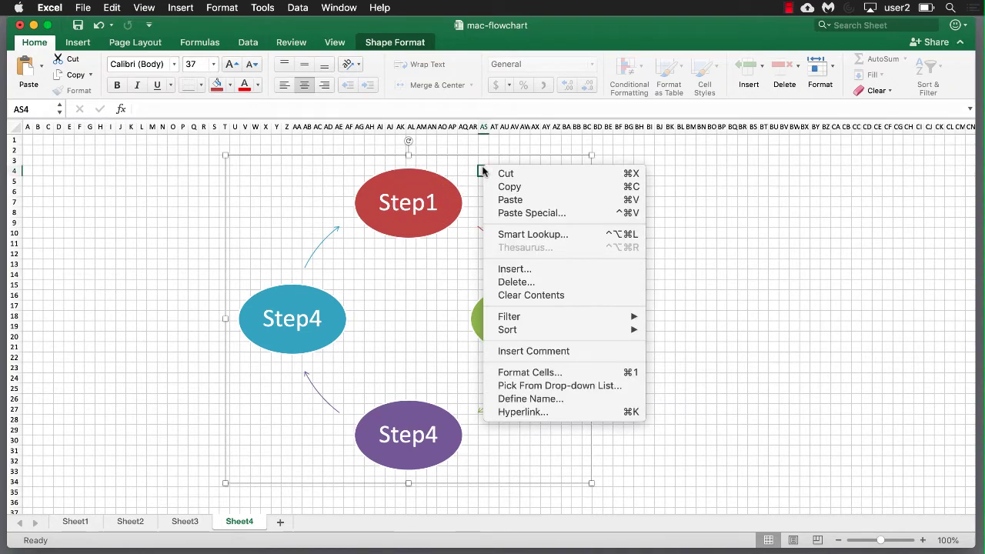
{"action": "key", "text": "Escape"}
{"action": "left_click", "coordinate": [431, 186]}
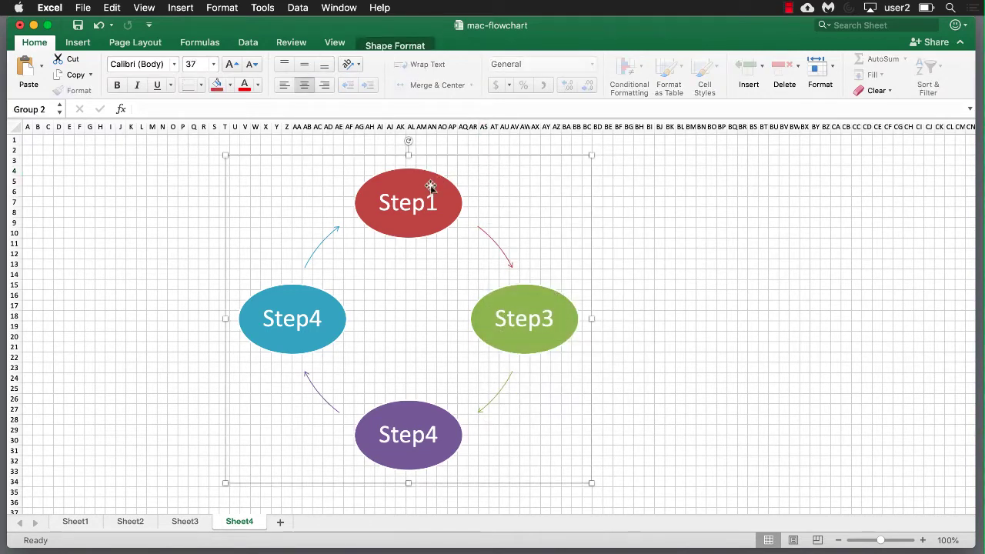
{"action": "right_click", "coordinate": [431, 186]}
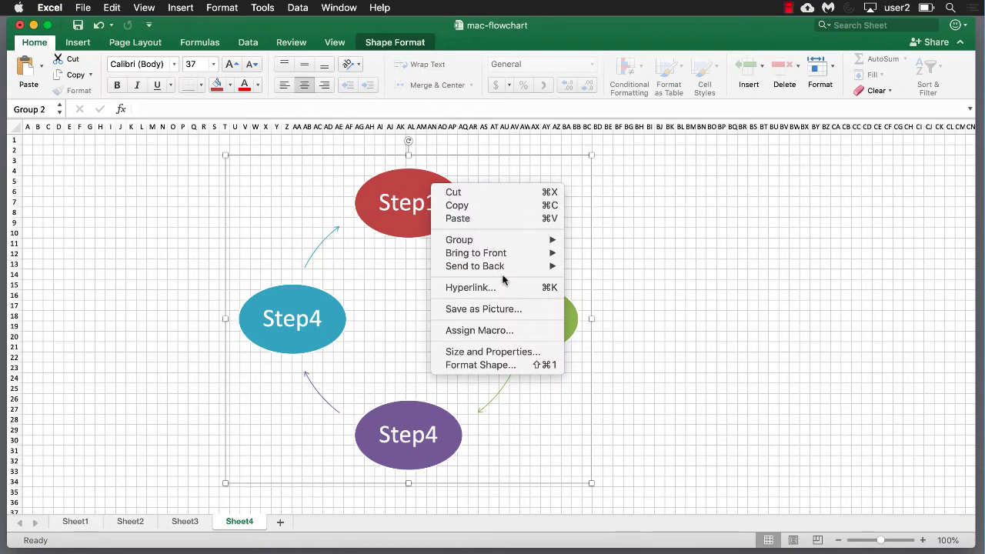
{"action": "mouse_move", "coordinate": [524, 245]}
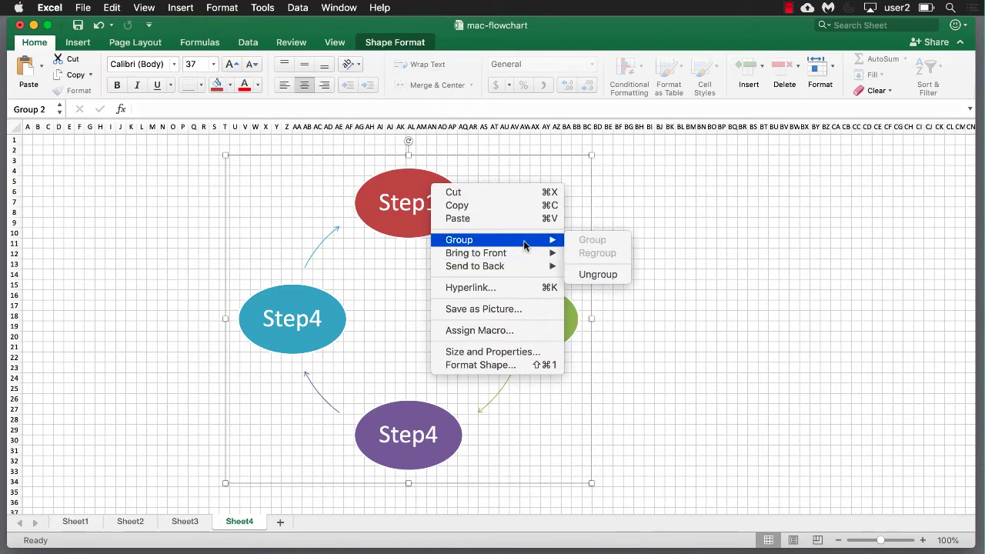
{"action": "left_click", "coordinate": [605, 276]}
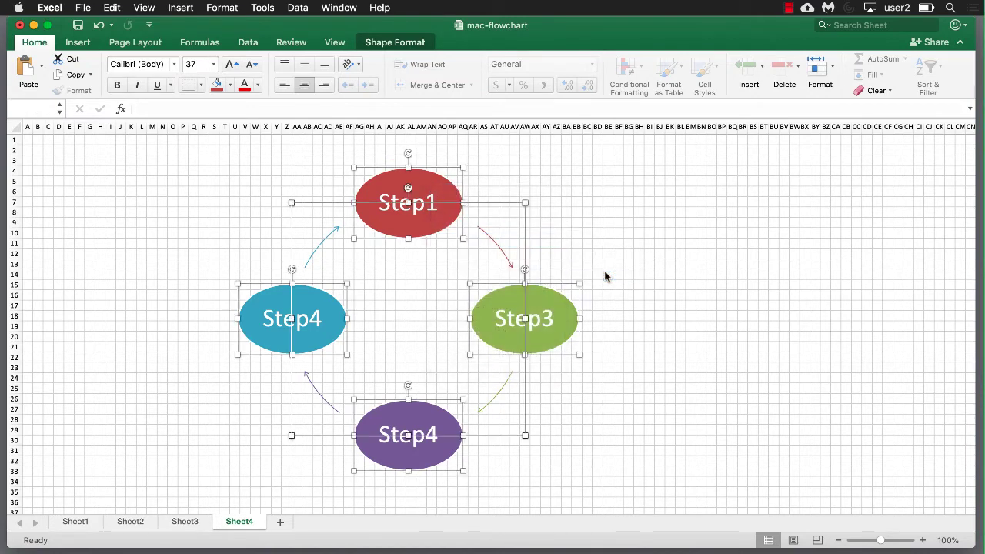
{"action": "left_click", "coordinate": [678, 274]}
{"action": "left_click", "coordinate": [536, 300]}
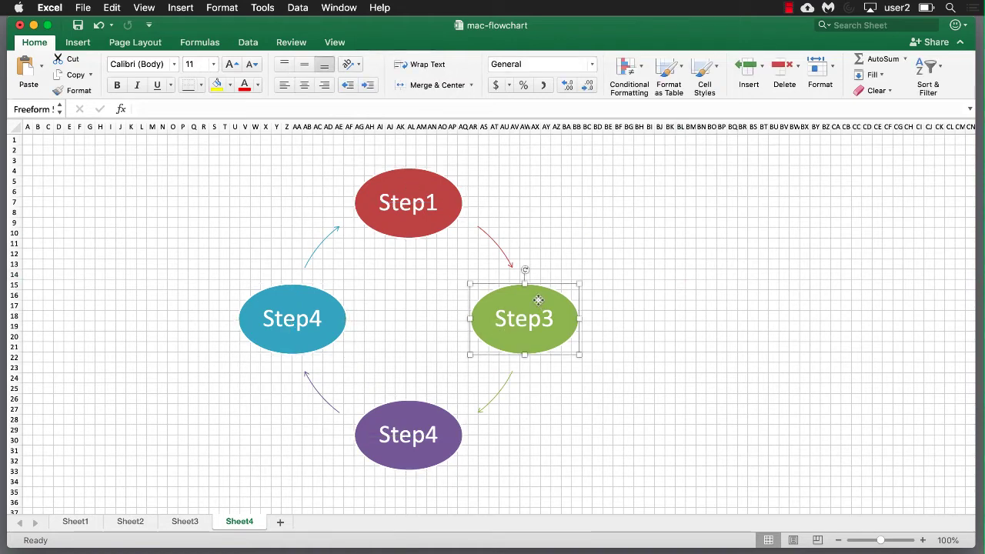
{"action": "left_click", "coordinate": [405, 187]}
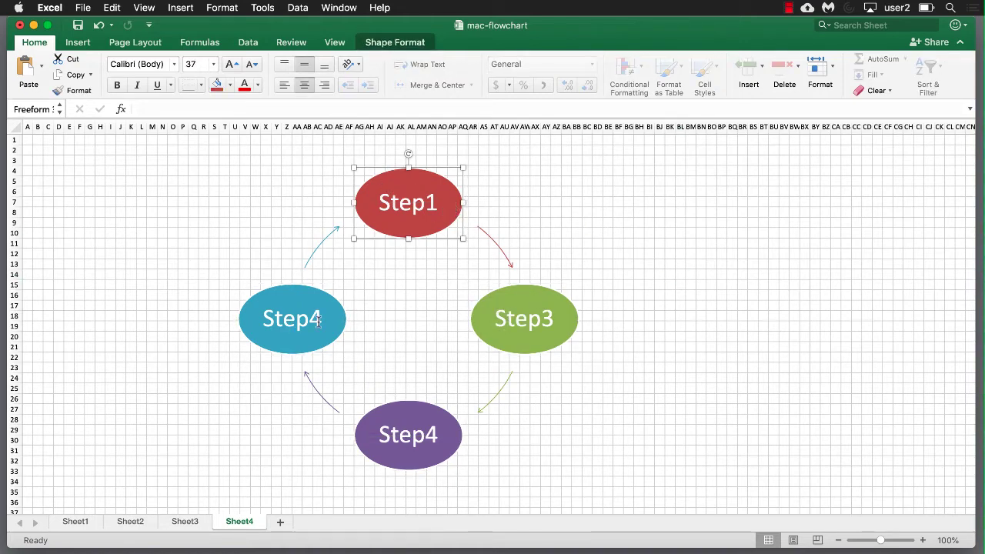
- Delete the four thin curved arrows between the ovals
{"action": "left_click", "coordinate": [496, 244]}
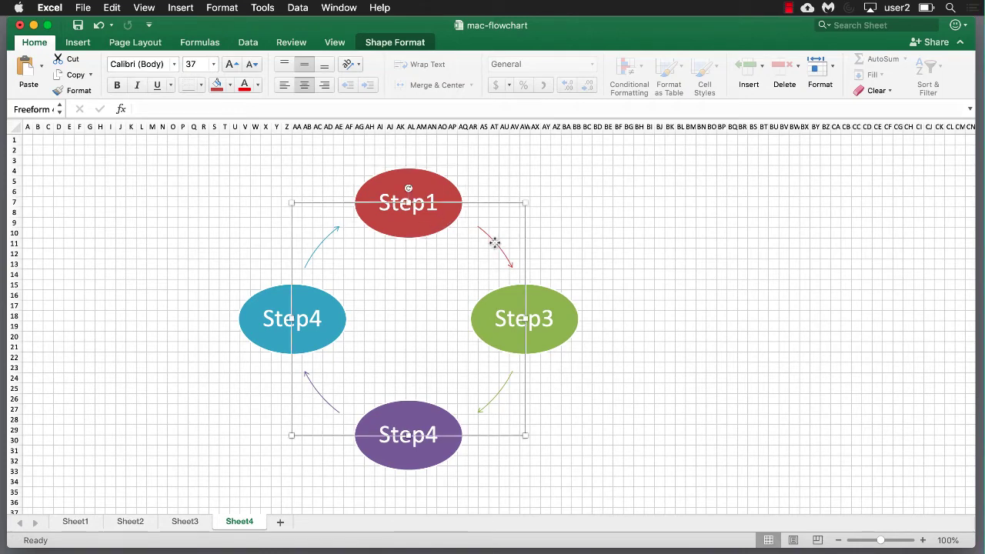
{"action": "key", "text": "Delete"}
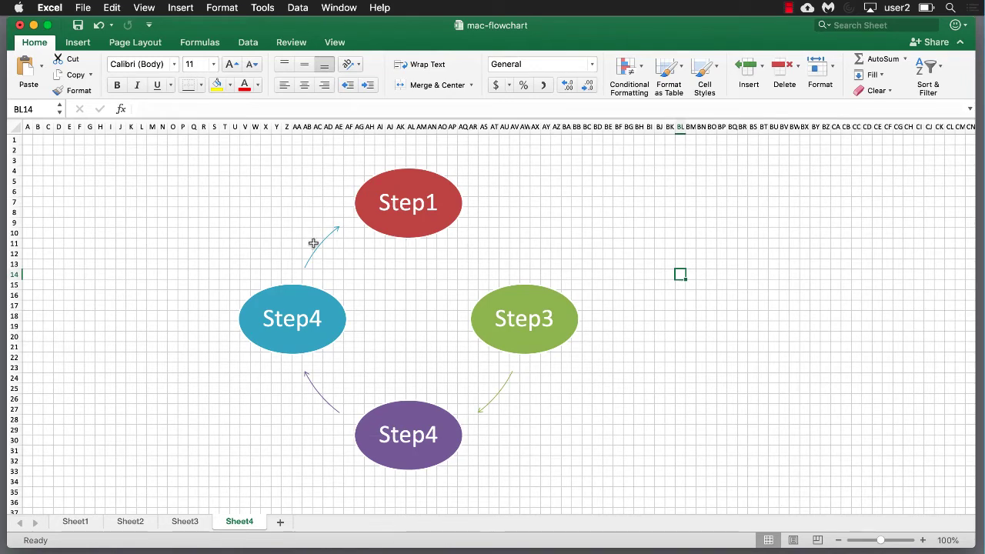
{"action": "left_click", "coordinate": [317, 246]}
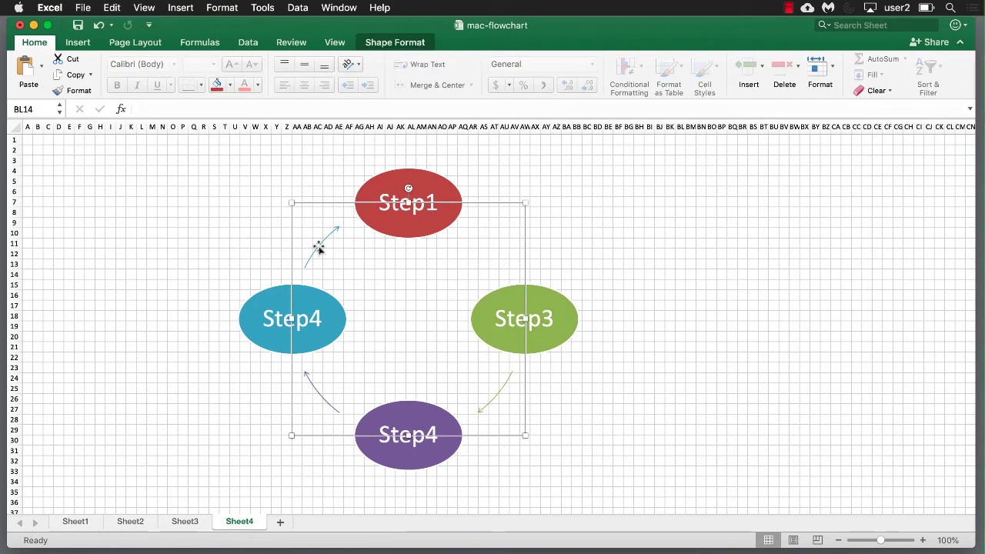
{"action": "key", "text": "Delete"}
{"action": "left_click", "coordinate": [315, 395]}
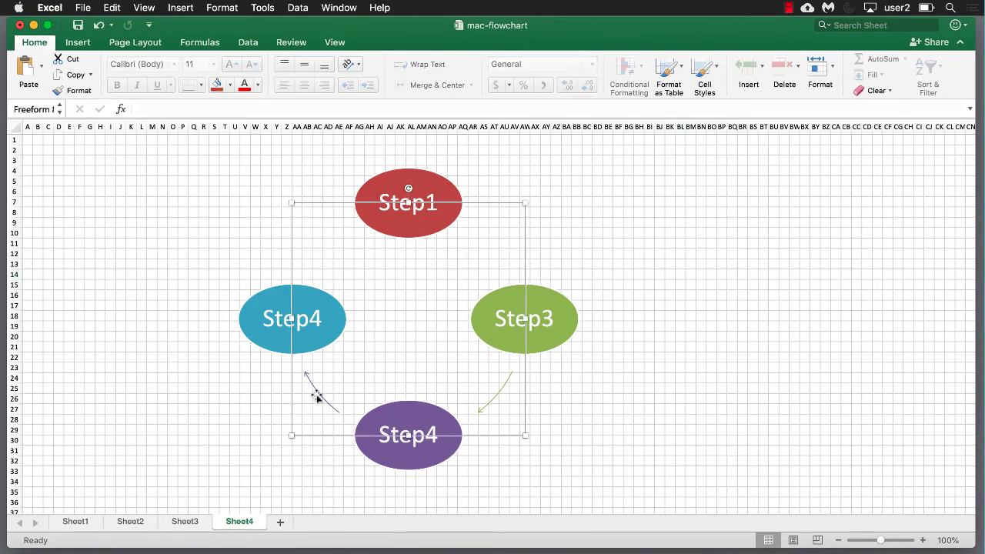
{"action": "key", "text": "Delete"}
{"action": "left_click", "coordinate": [483, 409]}
{"action": "left_click", "coordinate": [494, 392]}
{"action": "key", "text": "Delete"}
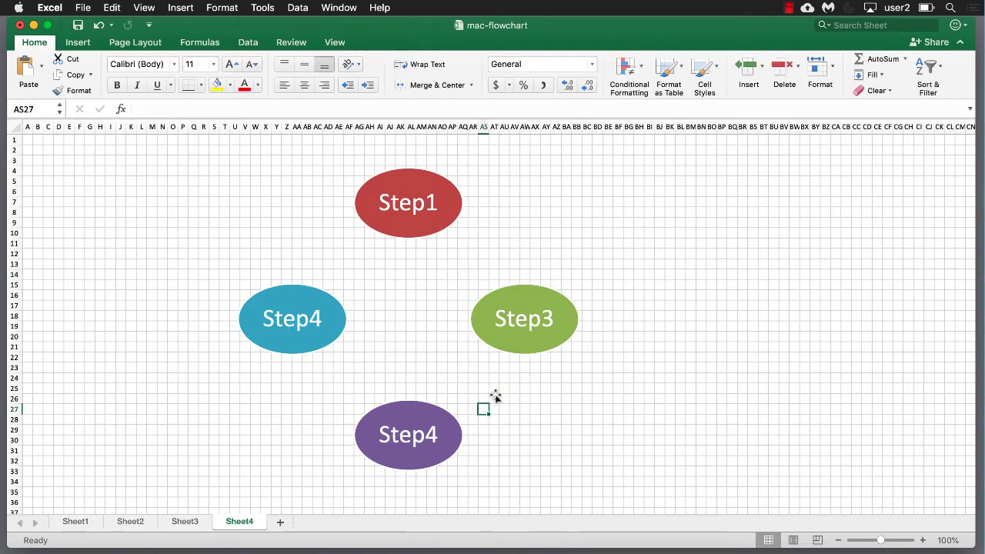
- Connect the Step1 oval's side to the top of the Step3 oval with a curved arrow connector
{"action": "left_click", "coordinate": [78, 43]}
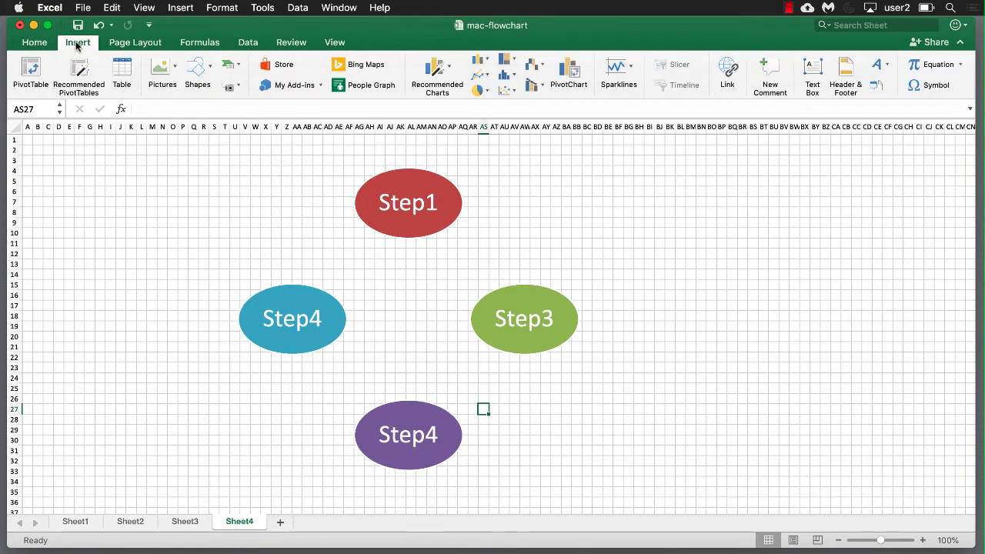
{"action": "left_click", "coordinate": [211, 69]}
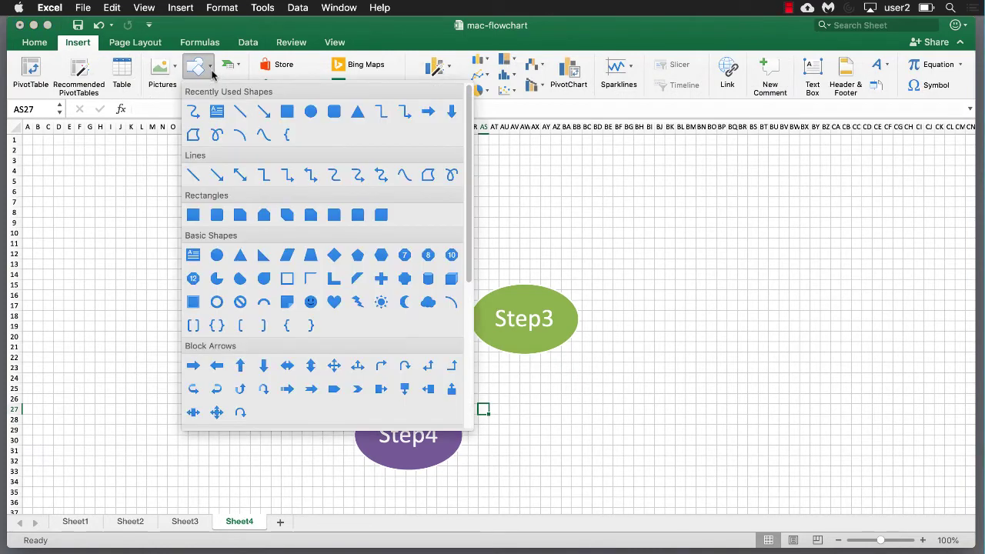
{"action": "left_click", "coordinate": [356, 177]}
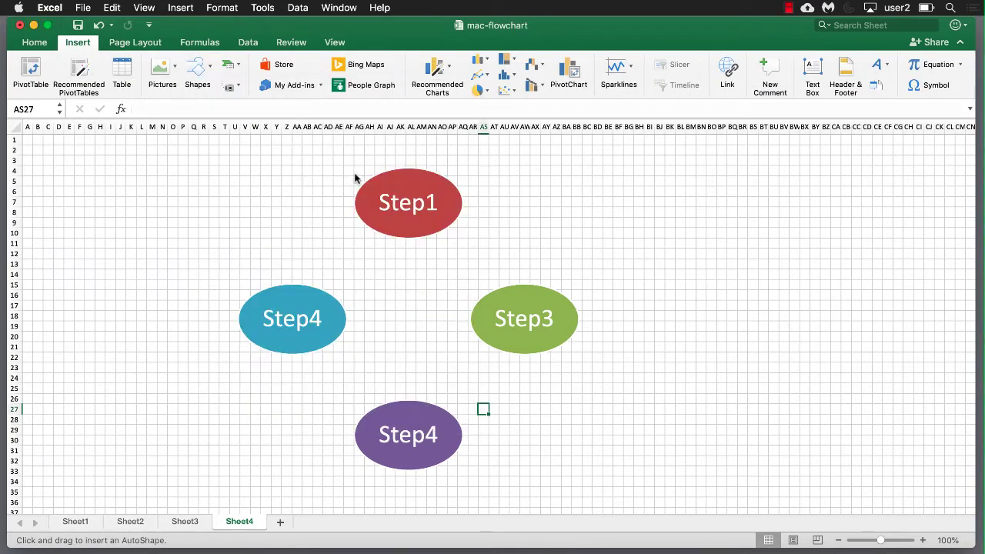
{"action": "left_click_drag", "start_coordinate": [462, 201], "coordinate": [525, 285]}
- Move the Step3 oval farther from Step1 to about column BF and reshape the curved connector between them
{"action": "left_click_drag", "start_coordinate": [567, 336], "coordinate": [654, 325]}
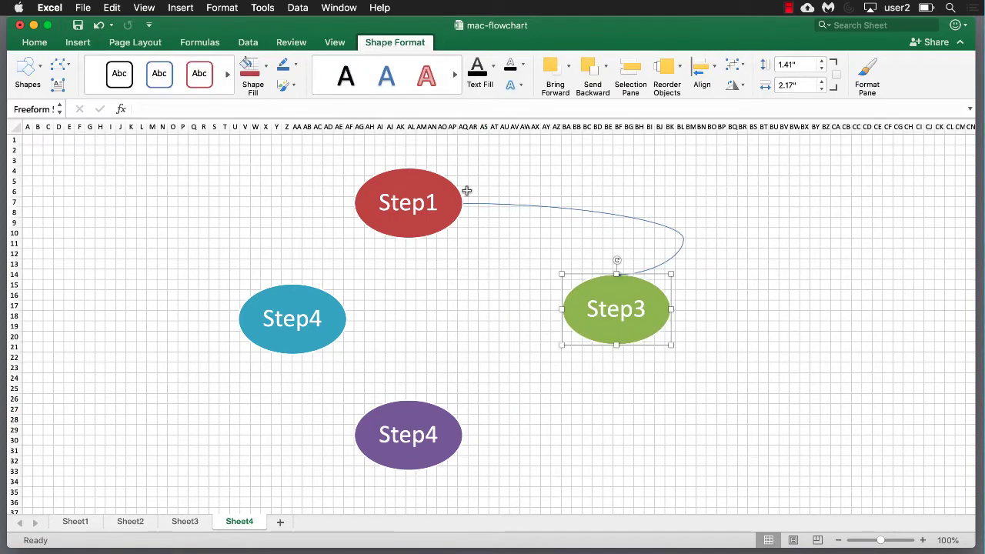
{"action": "left_click", "coordinate": [595, 211]}
{"action": "left_click_drag", "start_coordinate": [684, 239], "coordinate": [613, 204]}
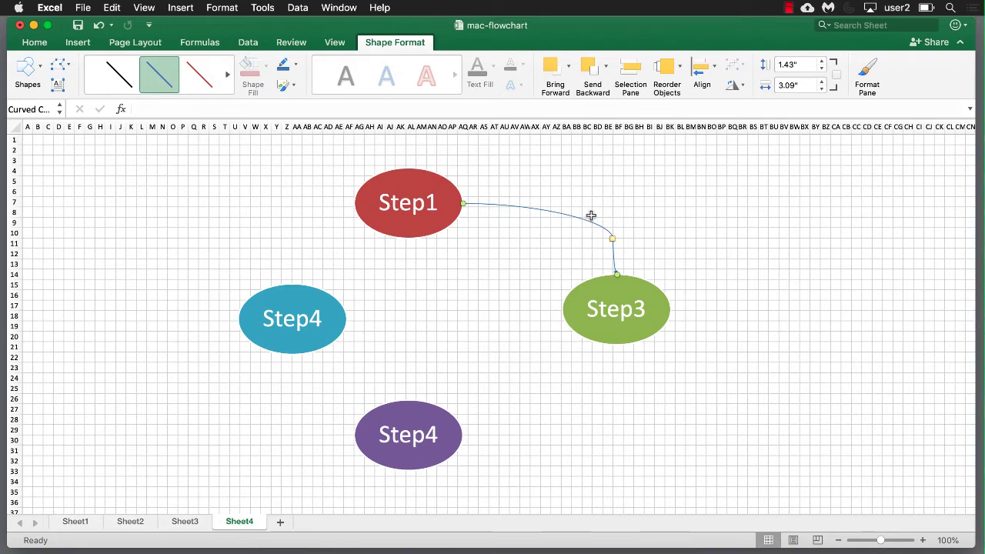
- Undo the connector edits, the Step3 move, the arrow deletions and the ungrouping of the flowchart
{"action": "key", "text": "super+z"}
{"action": "key", "text": "super+z"}
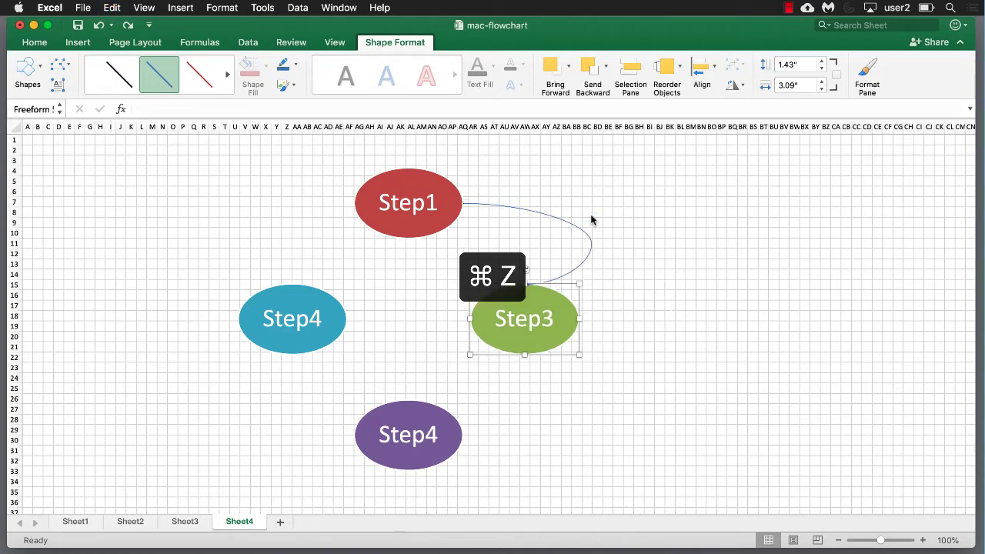
{"action": "key", "text": "super+z"}
{"action": "key", "text": "super+z"}
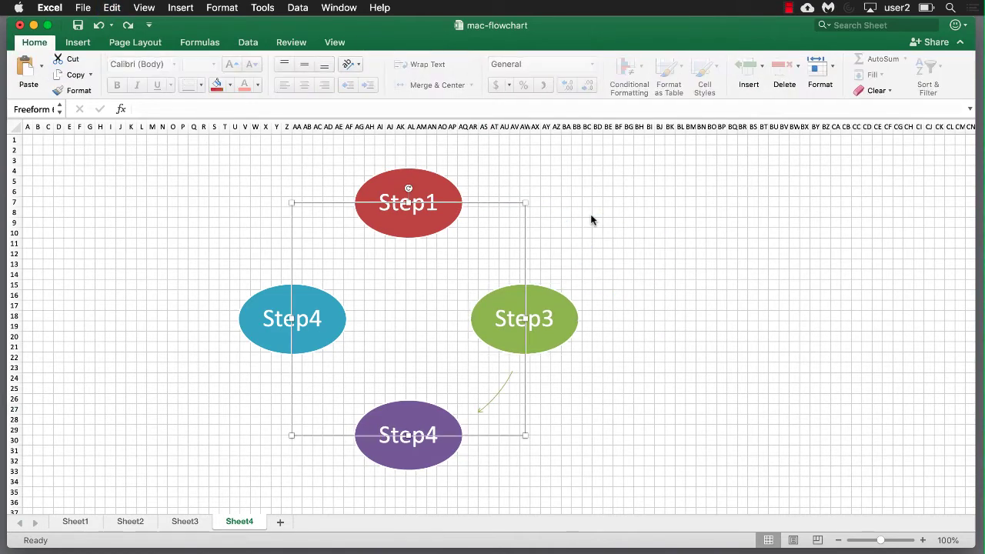
{"action": "key", "text": "super+z"}
{"action": "key", "text": "super+z"}
{"action": "key", "text": "super+z"}
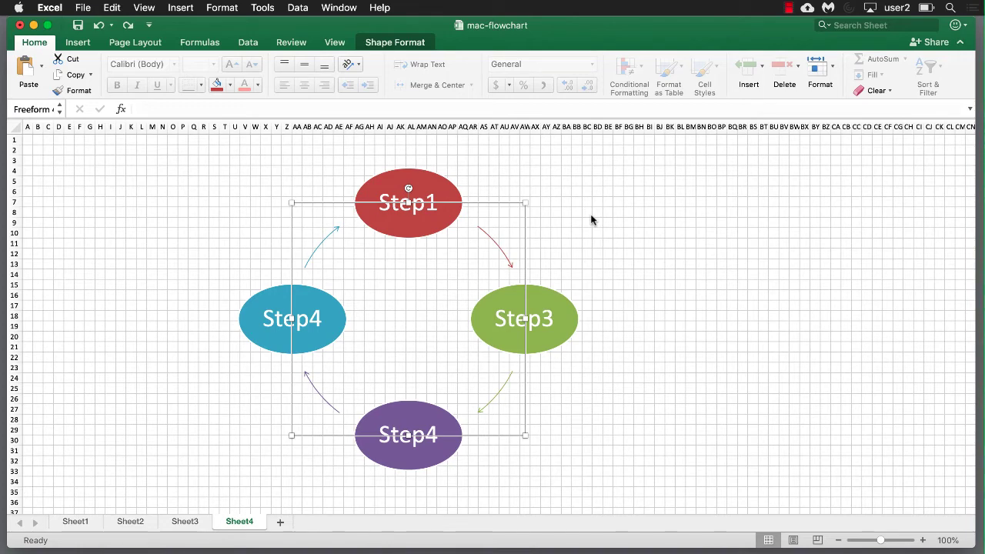
{"action": "key", "text": "super+z"}
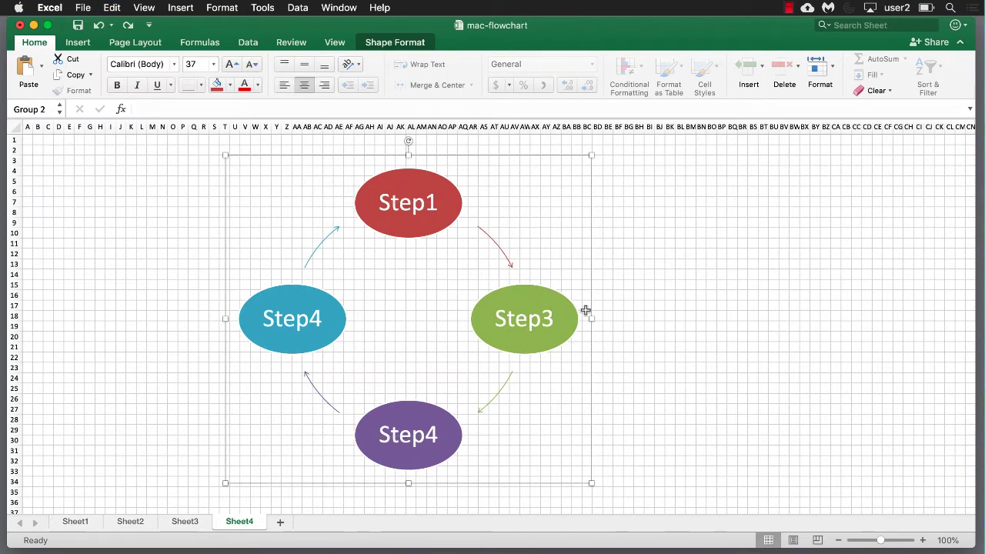
- Move the grouped flowchart so it starts at about P4, and widen it to about column BL
{"action": "left_click", "coordinate": [585, 308]}
{"action": "left_click_drag", "start_coordinate": [563, 308], "coordinate": [550, 288]}
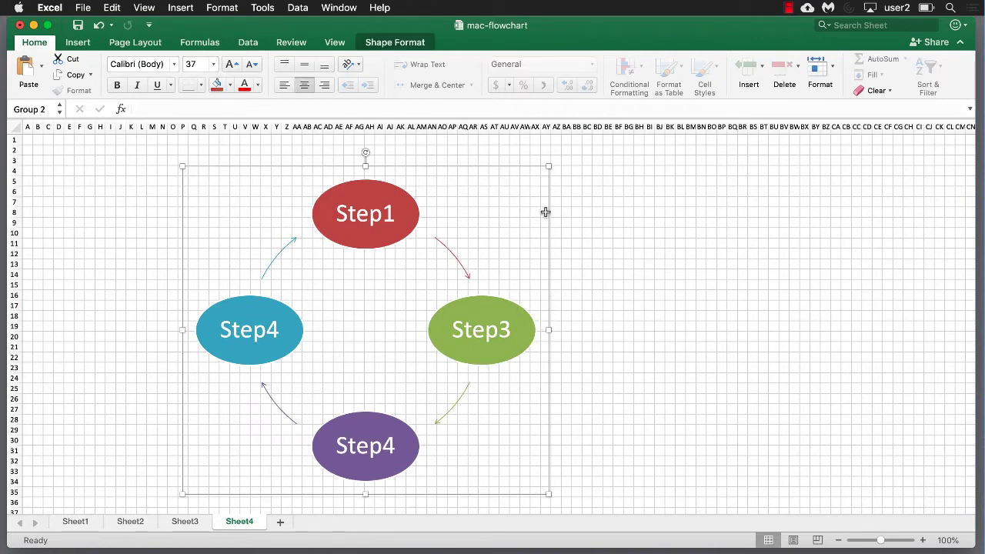
{"action": "left_click_drag", "start_coordinate": [550, 329], "coordinate": [671, 318]}
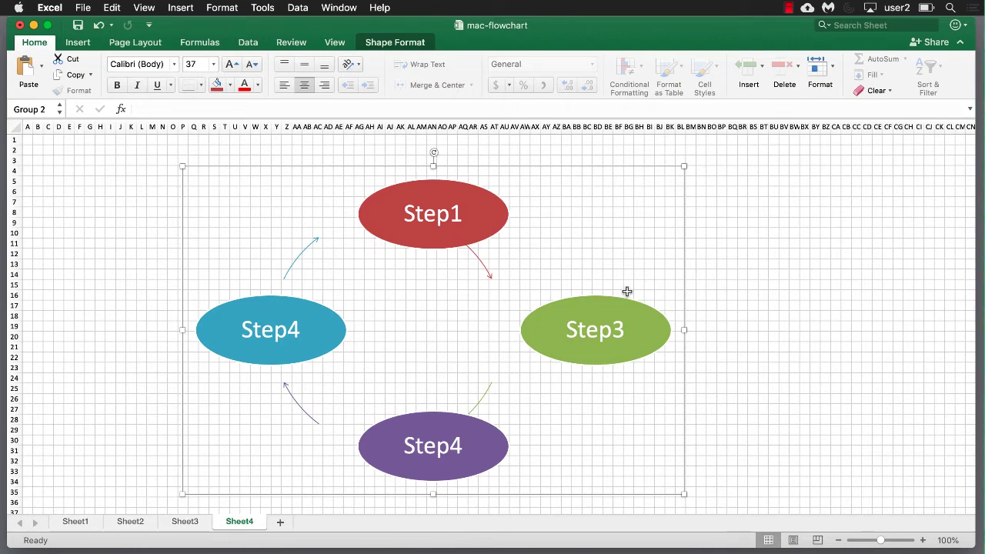
- Undo the grouped flowchart's move and widening, its conversion to shapes and the oval shape change, and deselect the SmartArt cycle
{"action": "key", "text": "super+z"}
{"action": "key", "text": "super+z"}
{"action": "key", "text": "super+z"}
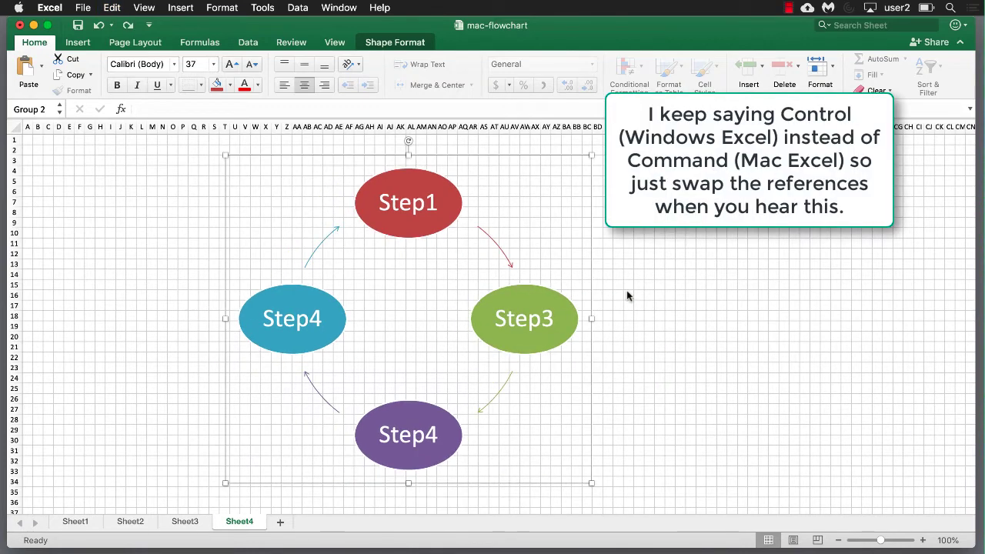
{"action": "key", "text": "super+z"}
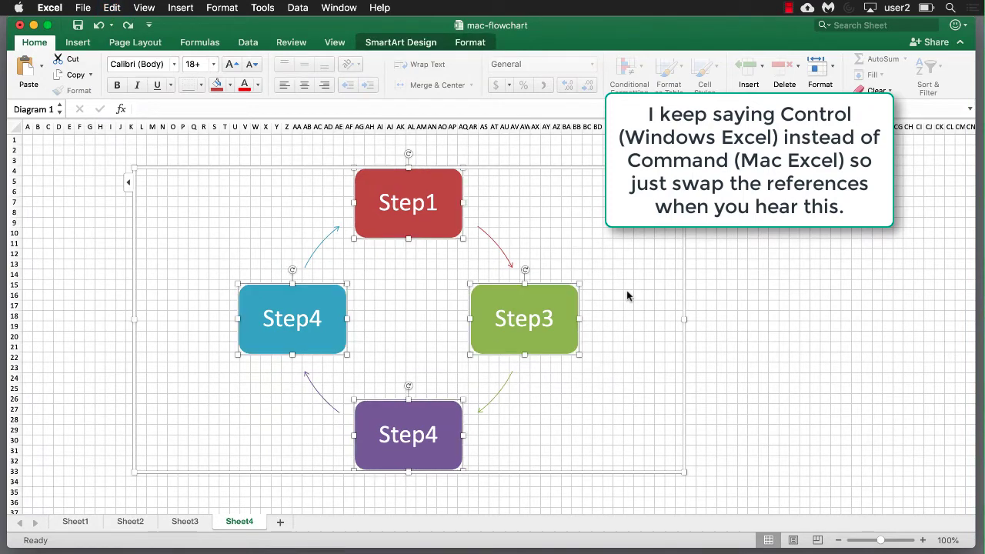
{"action": "left_click", "coordinate": [780, 265]}
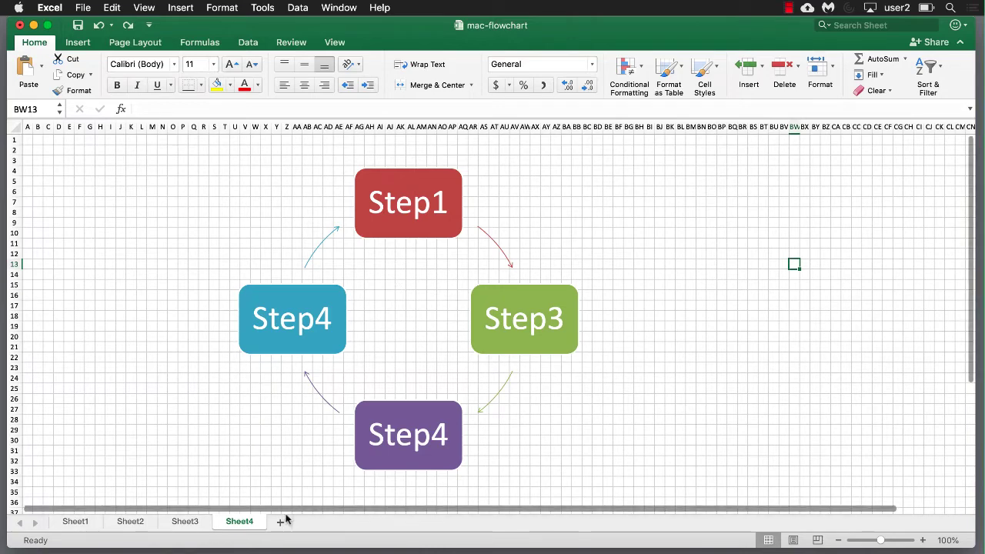
{"action": "left_click", "coordinate": [130, 522]}
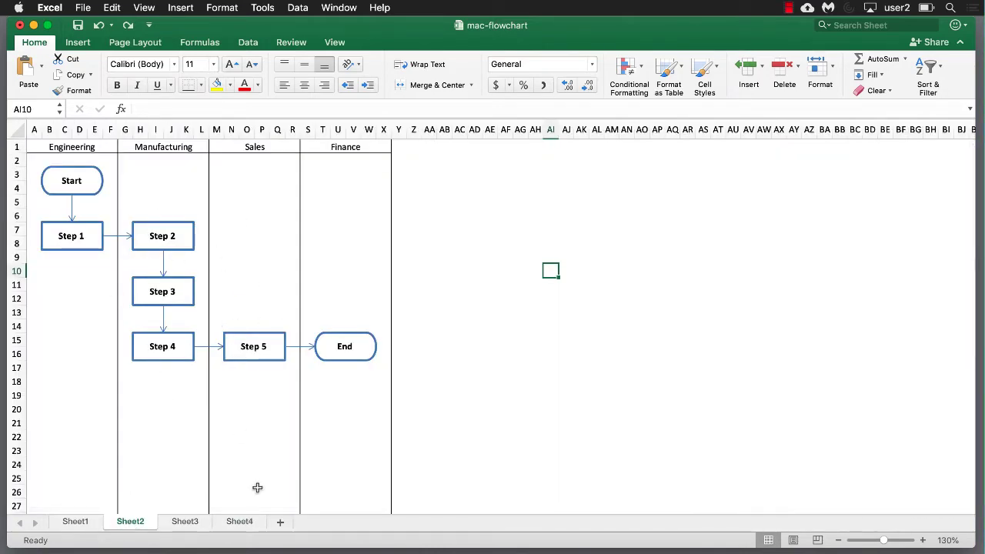
{"action": "left_click", "coordinate": [240, 521]}
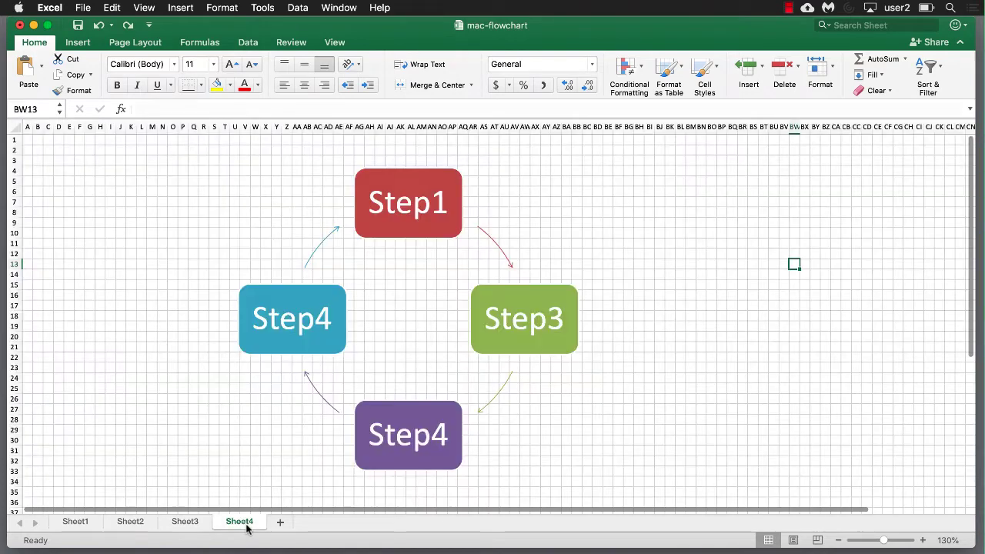
- Add a new worksheet and insert a Basic Process SmartArt graphic on it
{"action": "left_click", "coordinate": [281, 522]}
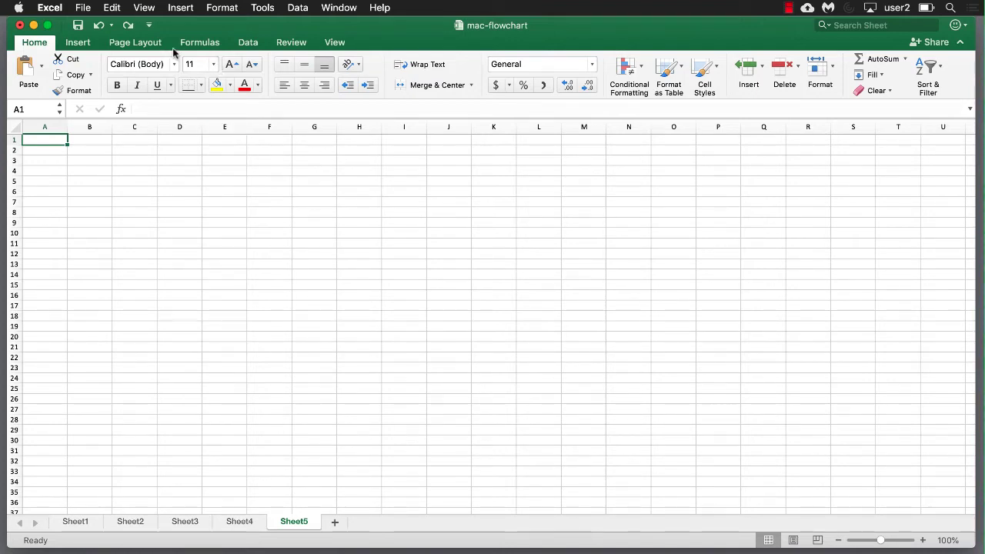
{"action": "left_click", "coordinate": [78, 43]}
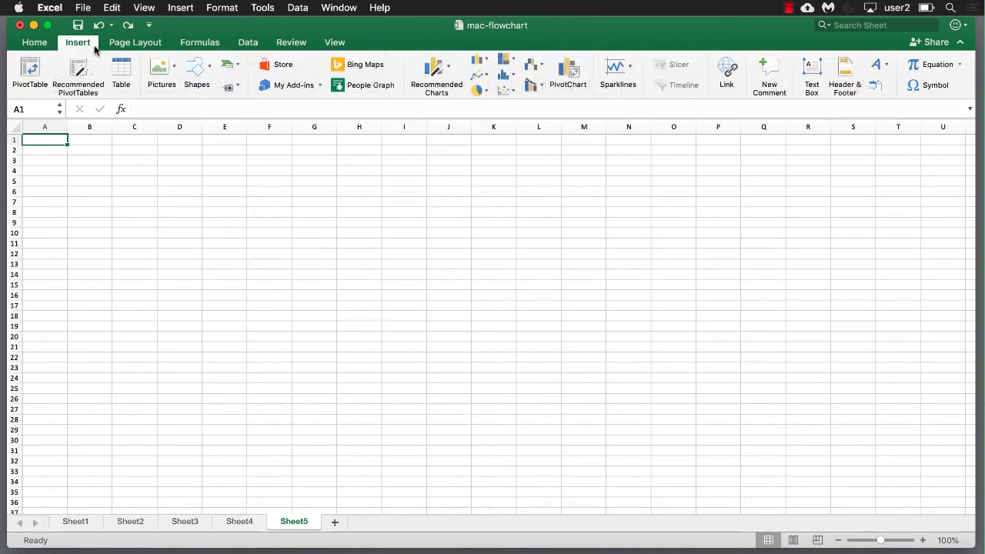
{"action": "left_click", "coordinate": [233, 64]}
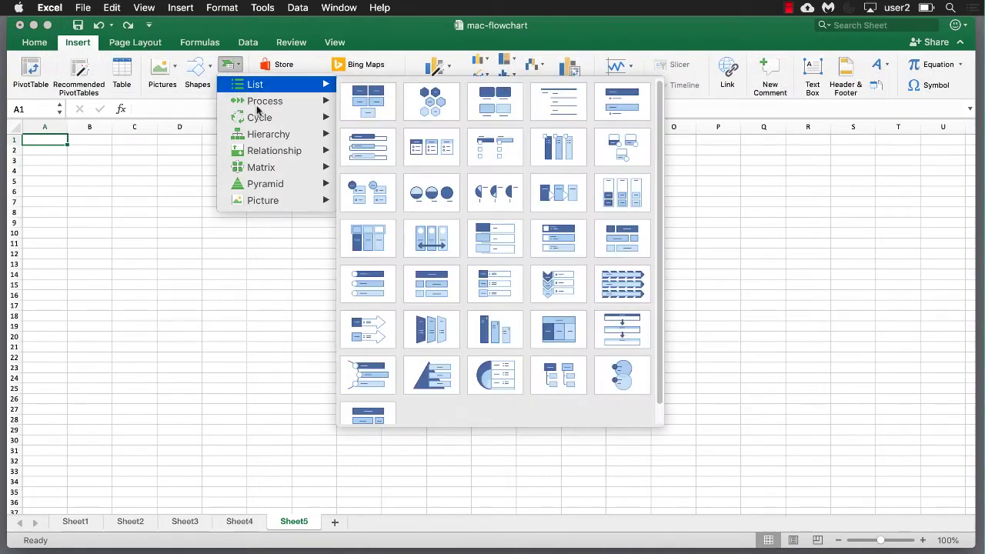
{"action": "mouse_move", "coordinate": [265, 101]}
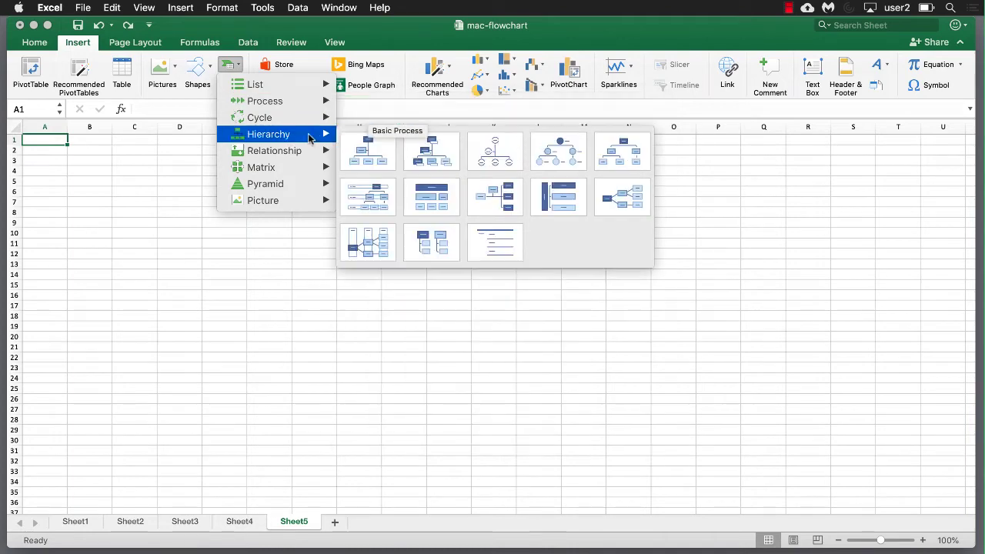
{"action": "mouse_move", "coordinate": [308, 123]}
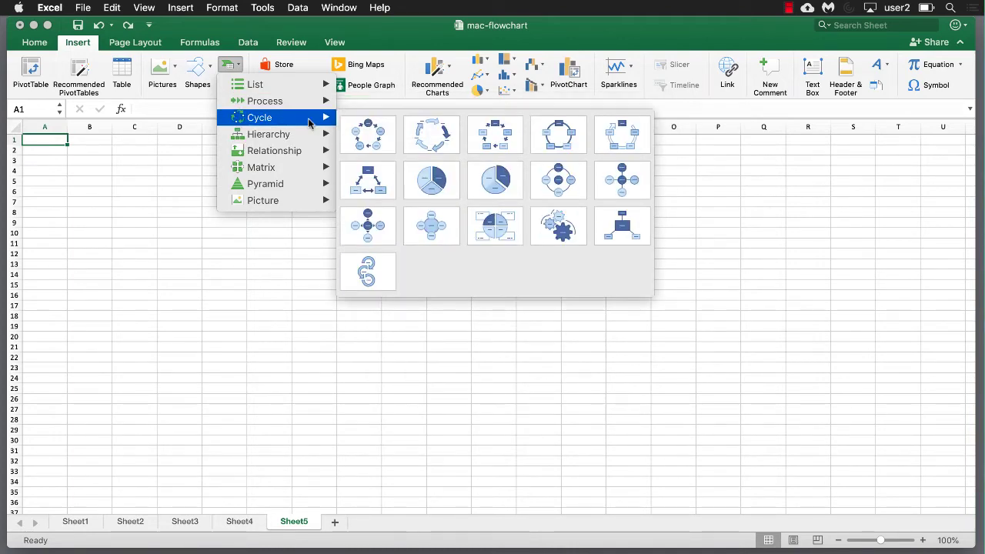
{"action": "mouse_move", "coordinate": [311, 100]}
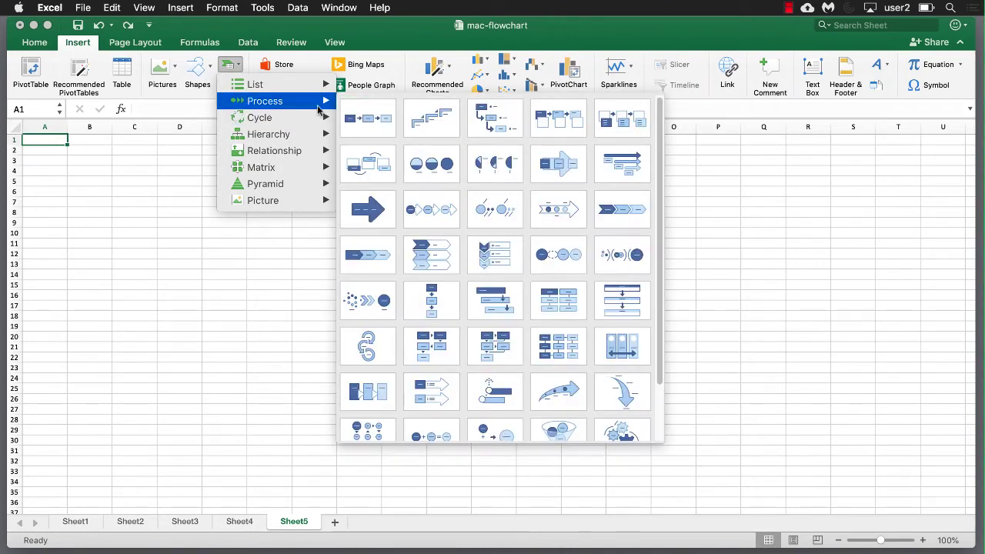
{"action": "left_click", "coordinate": [369, 123]}
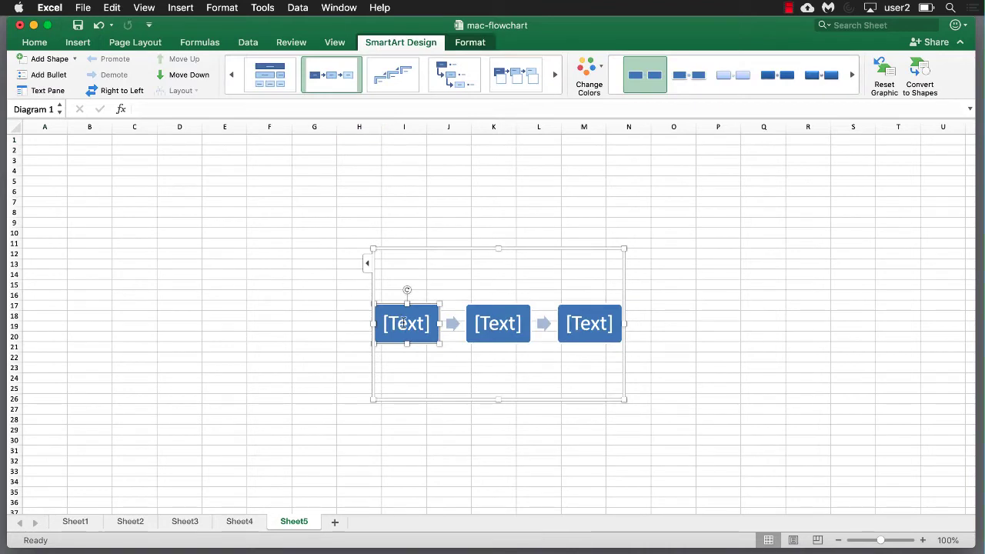
- Expand the process to five boxes and enter the texts Step1, Step2, Step3, Step4 and Step5
{"action": "left_click", "coordinate": [366, 267]}
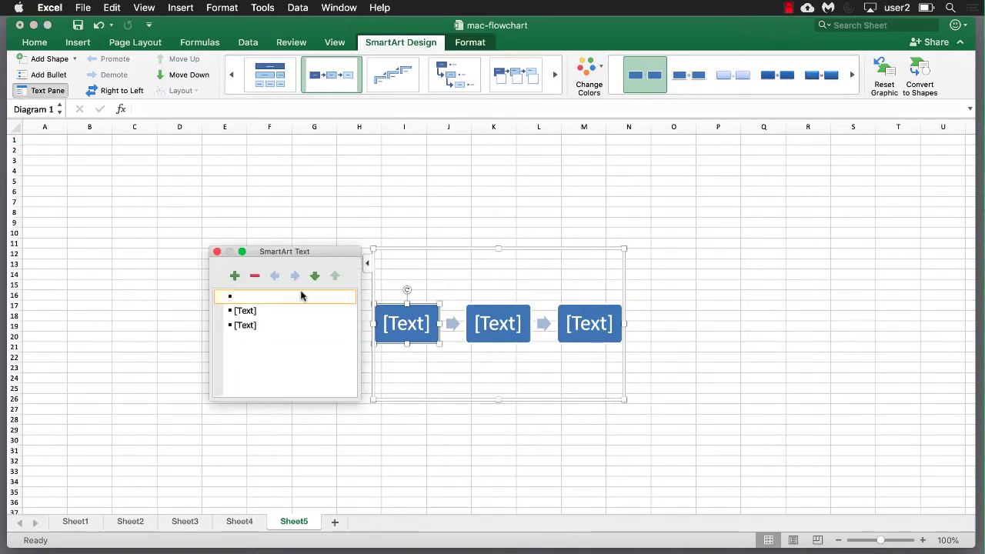
{"action": "type", "text": "Step1"}
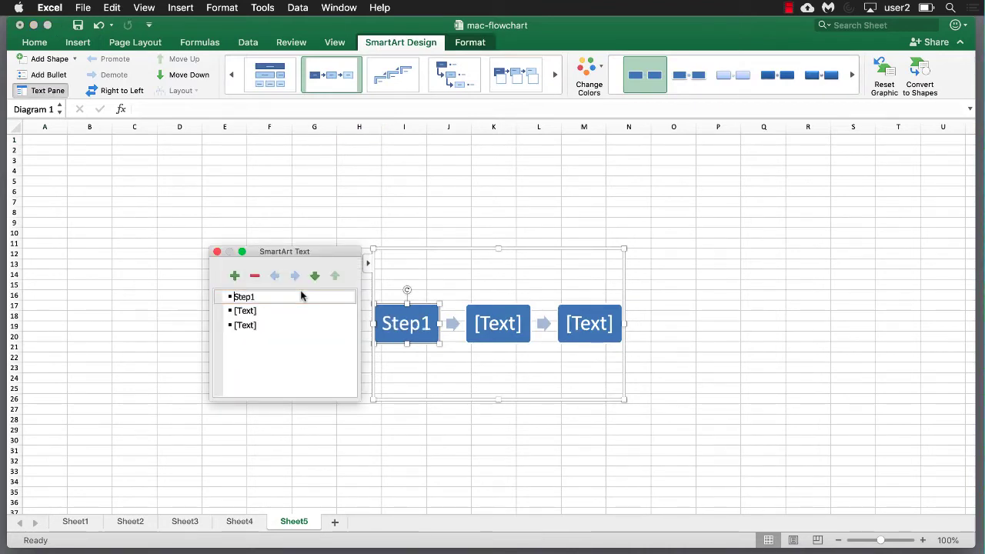
{"action": "key", "text": "Return"}
{"action": "type", "text": "Step2"}
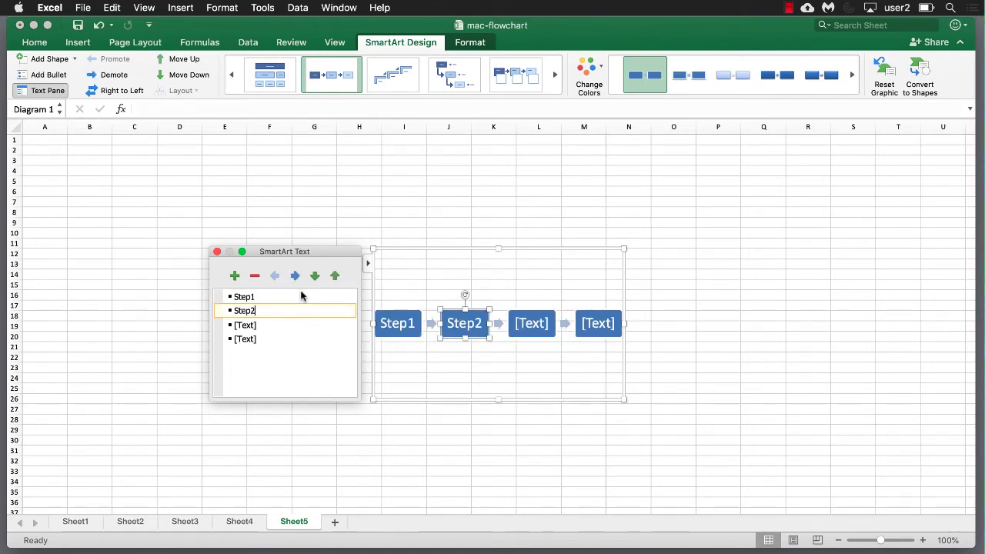
{"action": "key", "text": "Return"}
{"action": "type", "text": "Step3"}
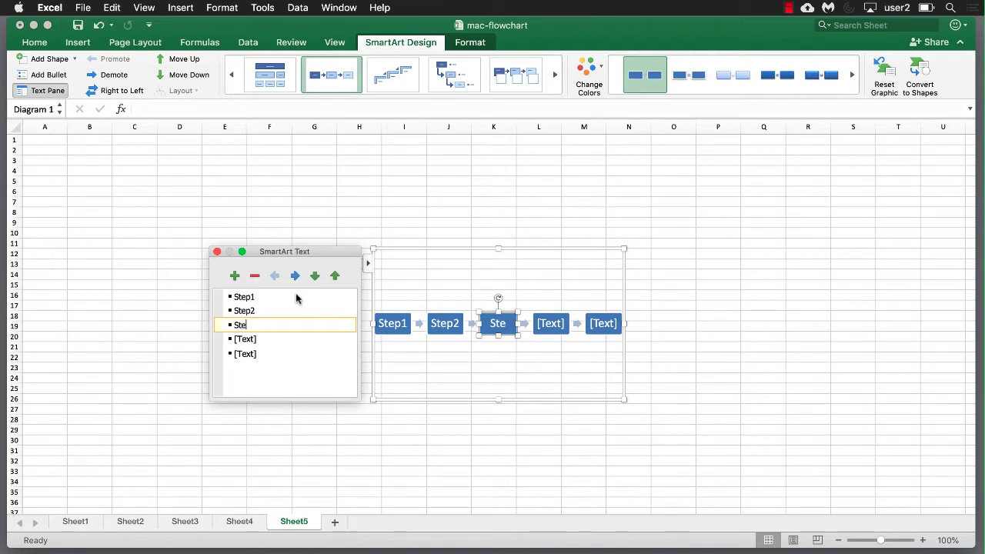
{"action": "left_click", "coordinate": [242, 339]}
{"action": "type", "text": "Step4"}
{"action": "left_click", "coordinate": [240, 354]}
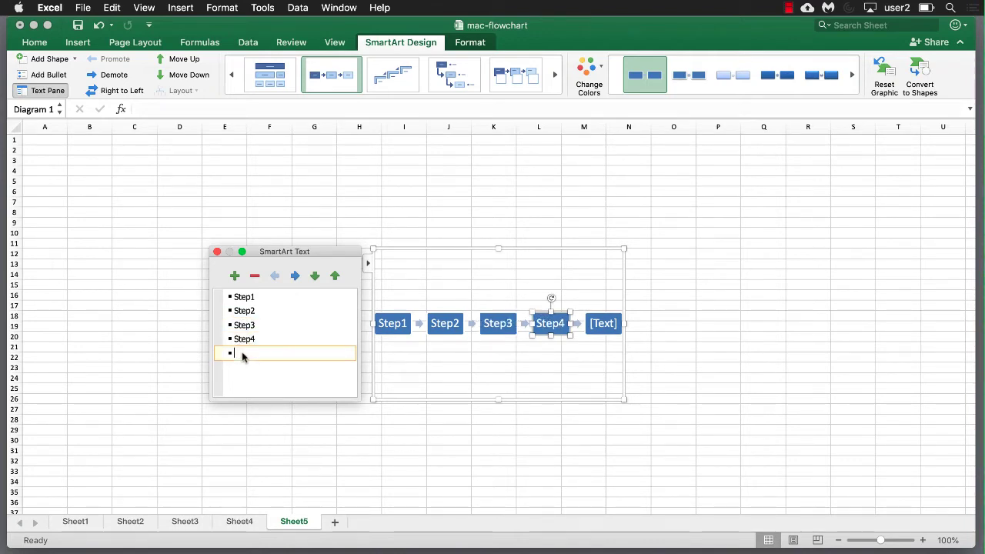
{"action": "type", "text": "Step5"}
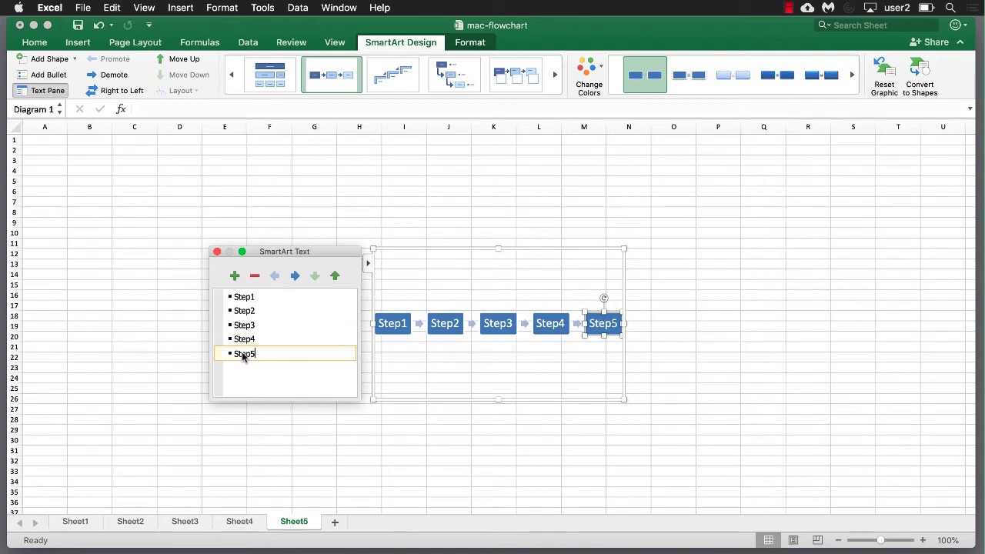
{"action": "left_click", "coordinate": [216, 252]}
- Enlarge the SmartArt frame so it spans from about B3 to O30
{"action": "left_click_drag", "start_coordinate": [372, 249], "coordinate": [97, 162]}
{"action": "left_click_drag", "start_coordinate": [623, 399], "coordinate": [680, 444]}
{"action": "left_click_drag", "start_coordinate": [96, 163], "coordinate": [76, 164]}
- Rearrange the boxes freely, with Step1 at about B6, Step2 at B16, Step3 at F14, Step4 at J9 and Step5 at M22
{"action": "left_click_drag", "start_coordinate": [144, 287], "coordinate": [148, 200]}
{"action": "left_click_drag", "start_coordinate": [251, 285], "coordinate": [133, 306]}
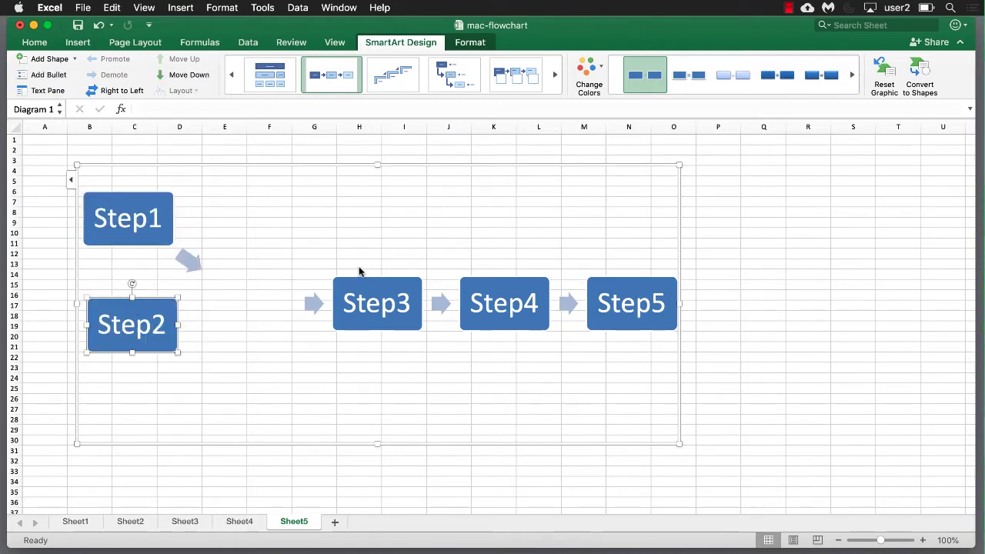
{"action": "left_click_drag", "start_coordinate": [370, 283], "coordinate": [295, 275]}
{"action": "left_click_drag", "start_coordinate": [510, 303], "coordinate": [461, 223]}
{"action": "left_click_drag", "start_coordinate": [612, 281], "coordinate": [589, 363]}
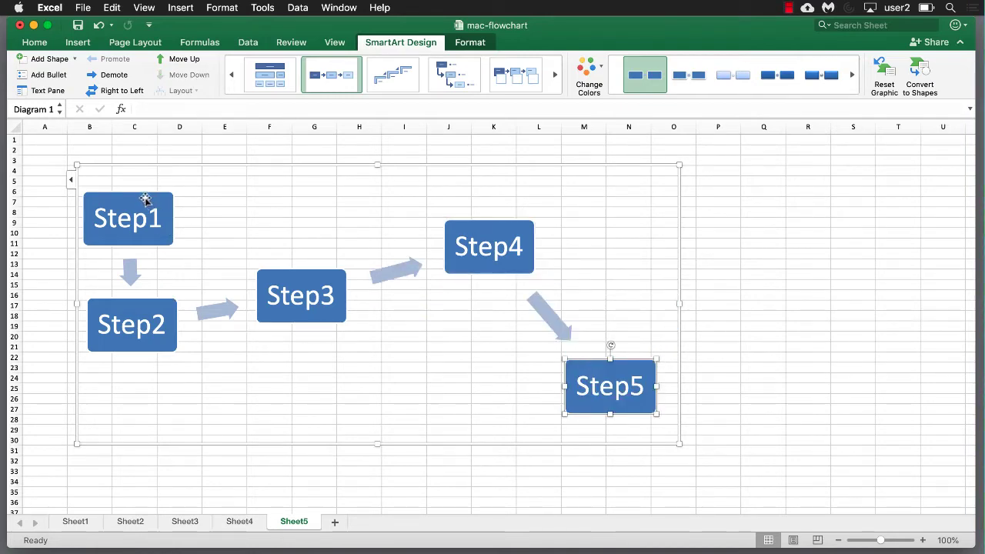
- Change the Step1 and Step5 boxes to ovals
{"action": "left_click", "coordinate": [145, 197]}
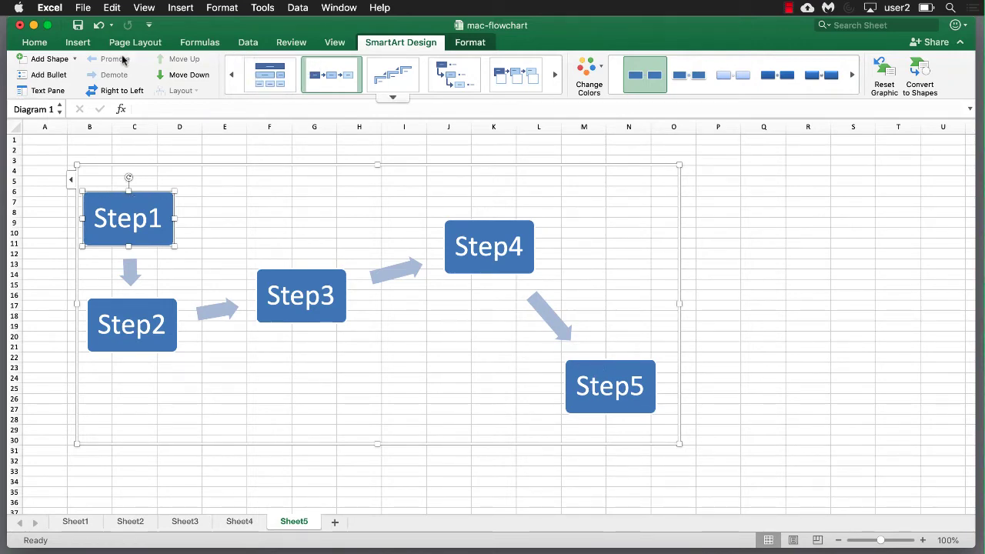
{"action": "left_click", "coordinate": [470, 42]}
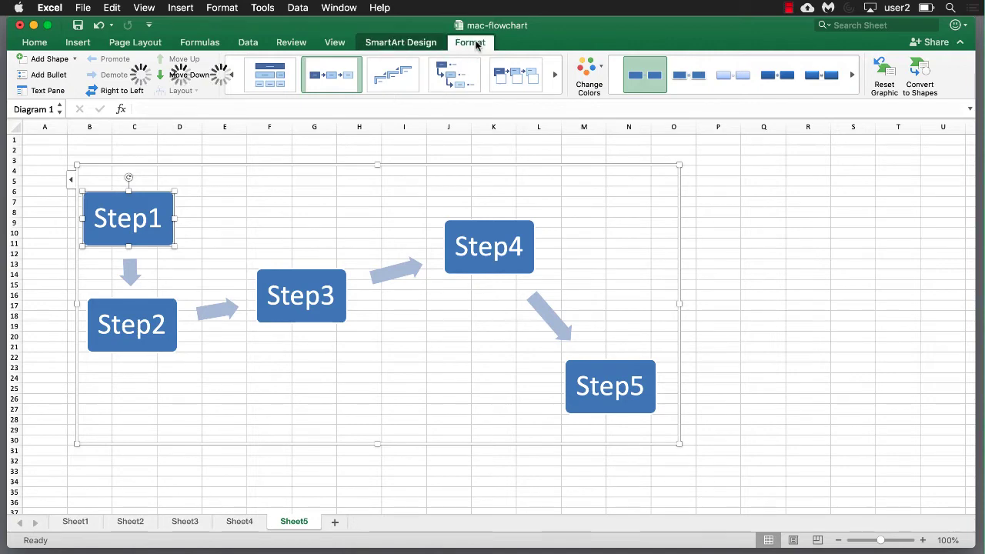
{"action": "left_click", "coordinate": [44, 66]}
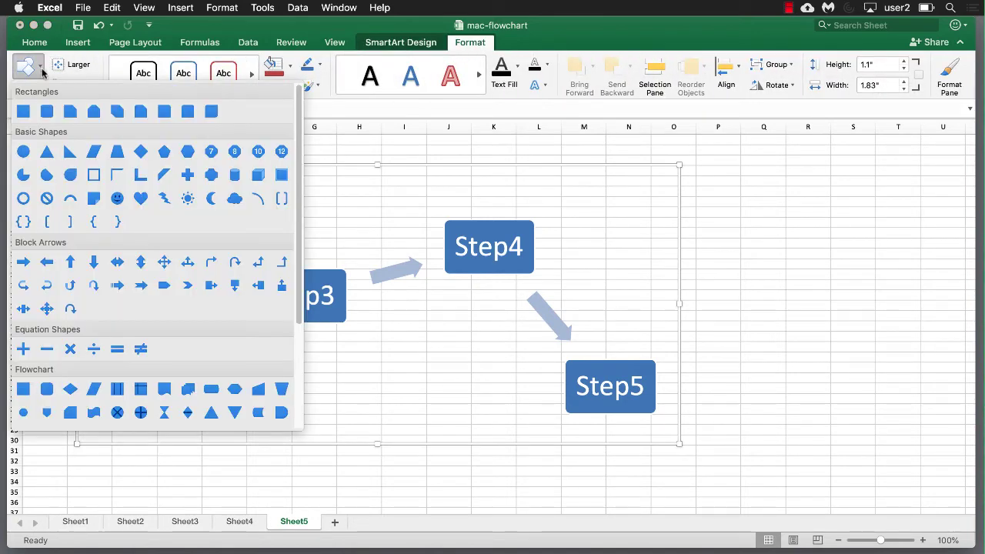
{"action": "left_click", "coordinate": [23, 151]}
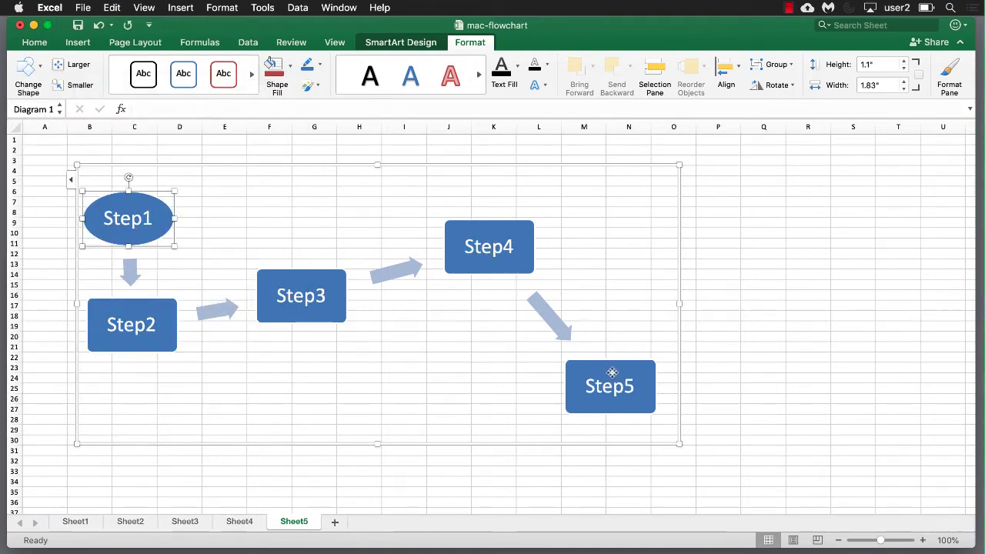
{"action": "left_click", "coordinate": [611, 373]}
{"action": "left_click", "coordinate": [39, 69]}
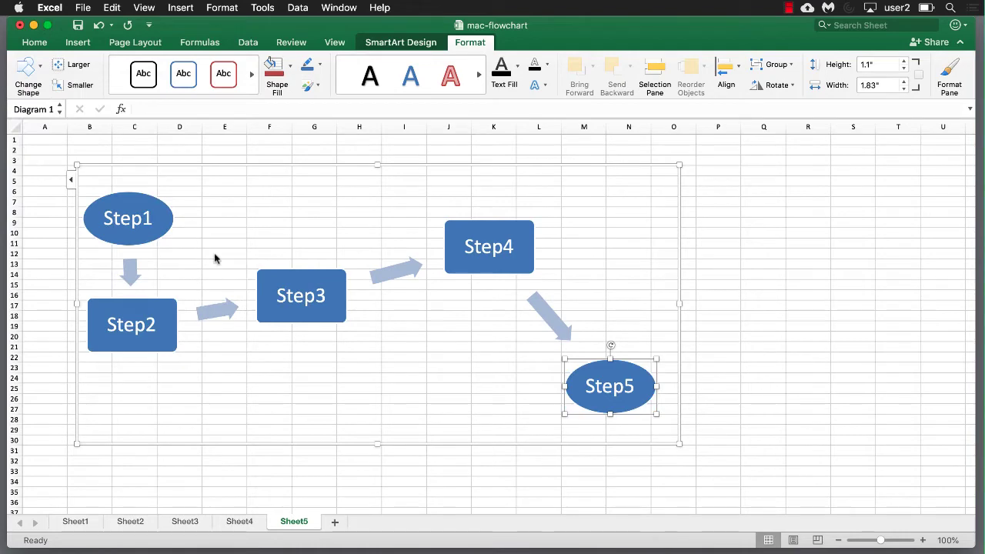
- Change the Step3 box to the flowchart diamond shape
{"action": "left_click", "coordinate": [300, 278]}
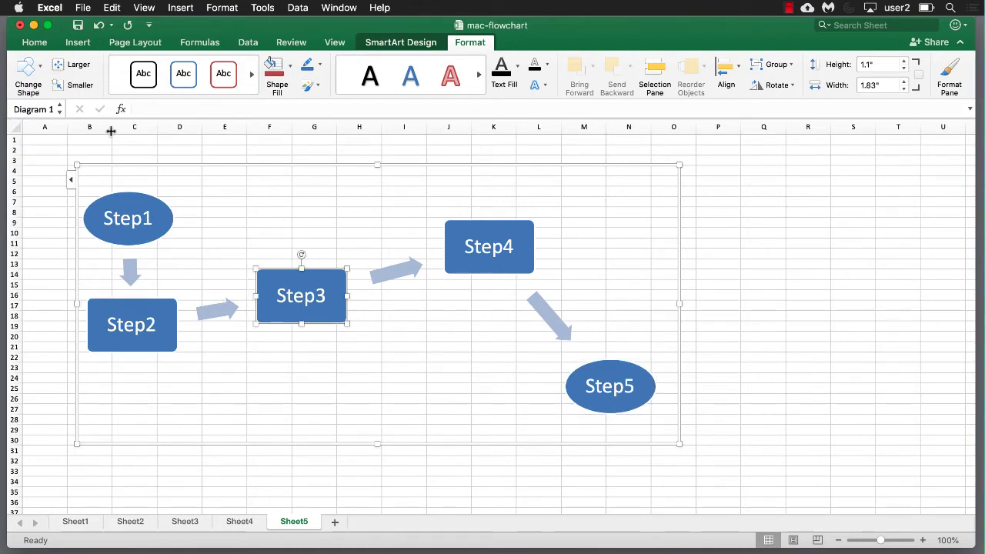
{"action": "left_click", "coordinate": [37, 69]}
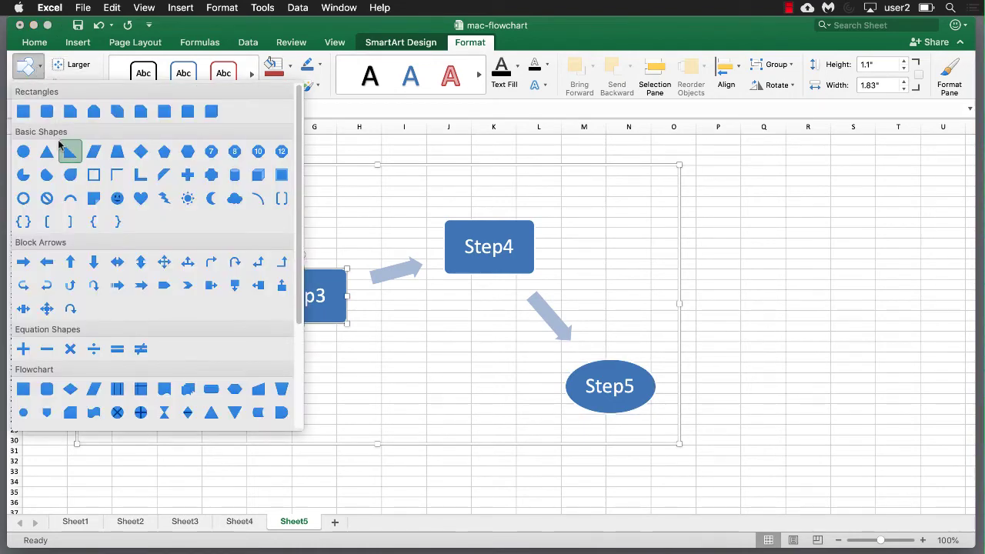
{"action": "left_click", "coordinate": [70, 390]}
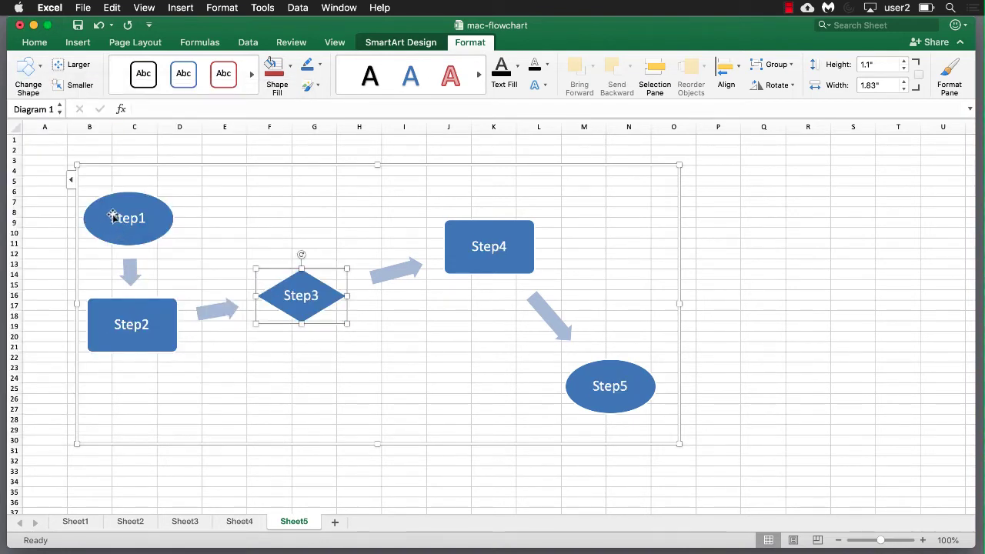
{"action": "left_click", "coordinate": [34, 79]}
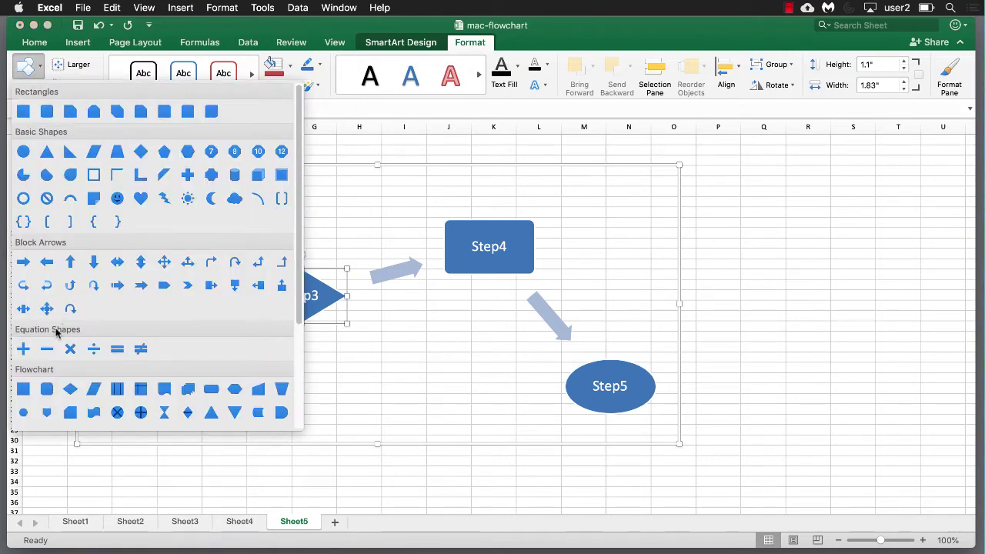
{"action": "left_click", "coordinate": [23, 414]}
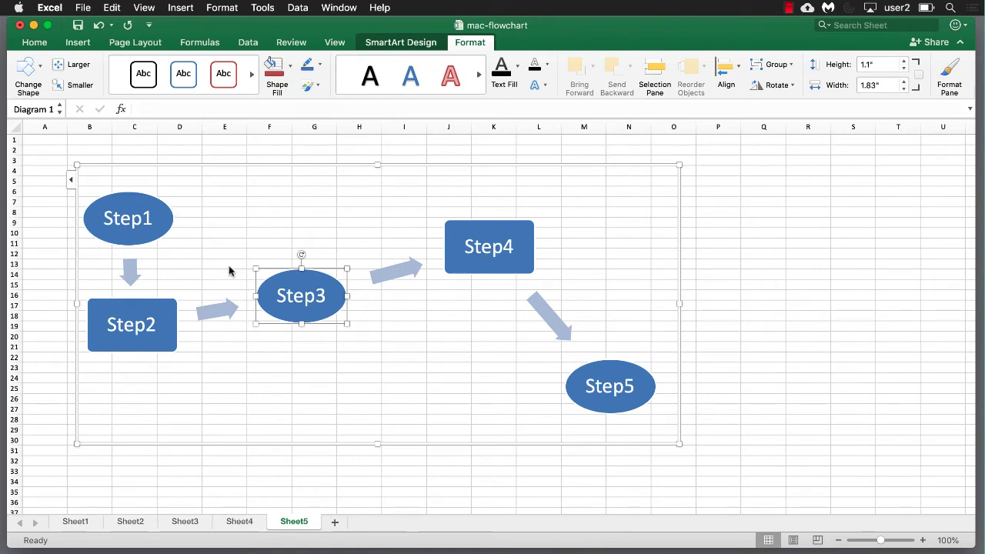
{"action": "key", "text": "super+z"}
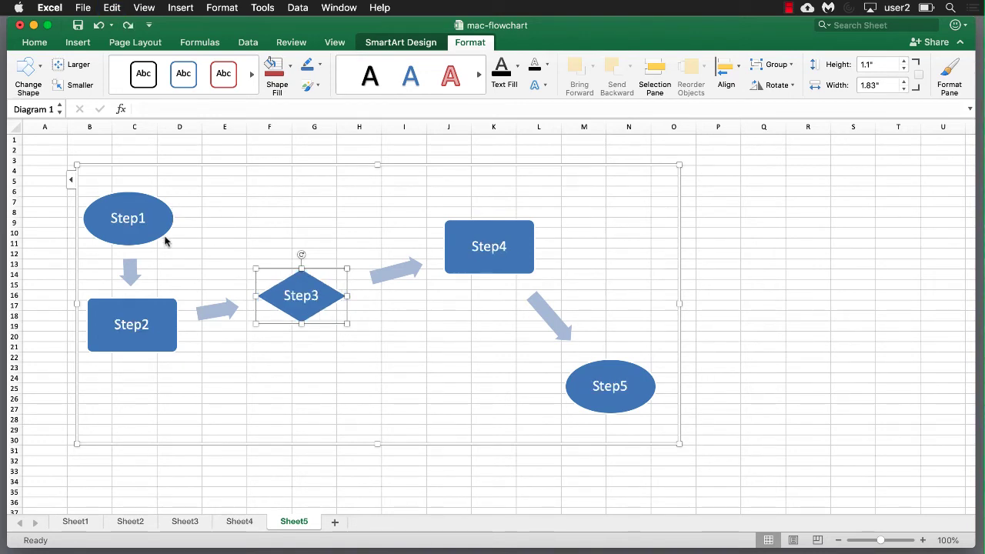
- Change the Step1 and Step5 ovals to the flowchart connector shape
{"action": "left_click", "coordinate": [150, 226]}
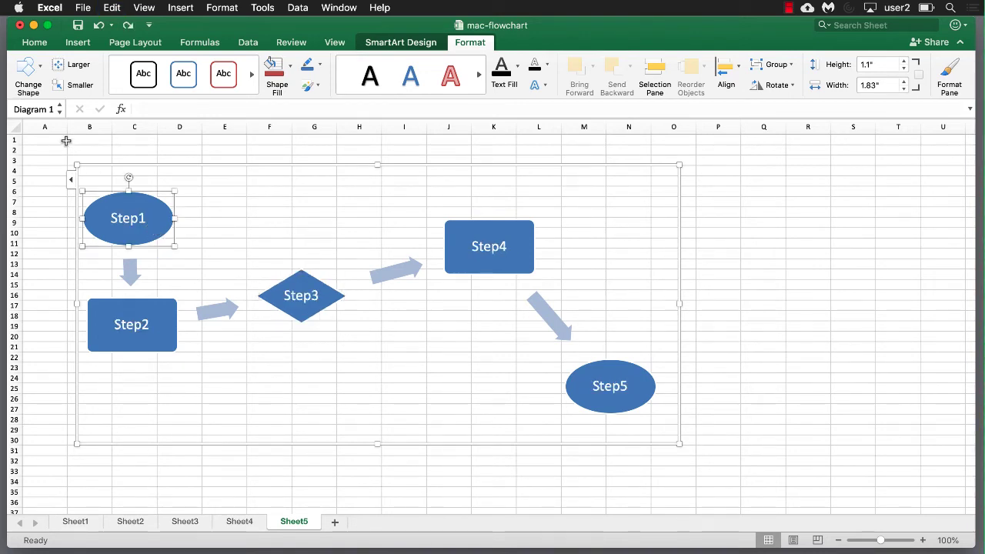
{"action": "left_click", "coordinate": [27, 68]}
{"action": "left_click", "coordinate": [23, 413]}
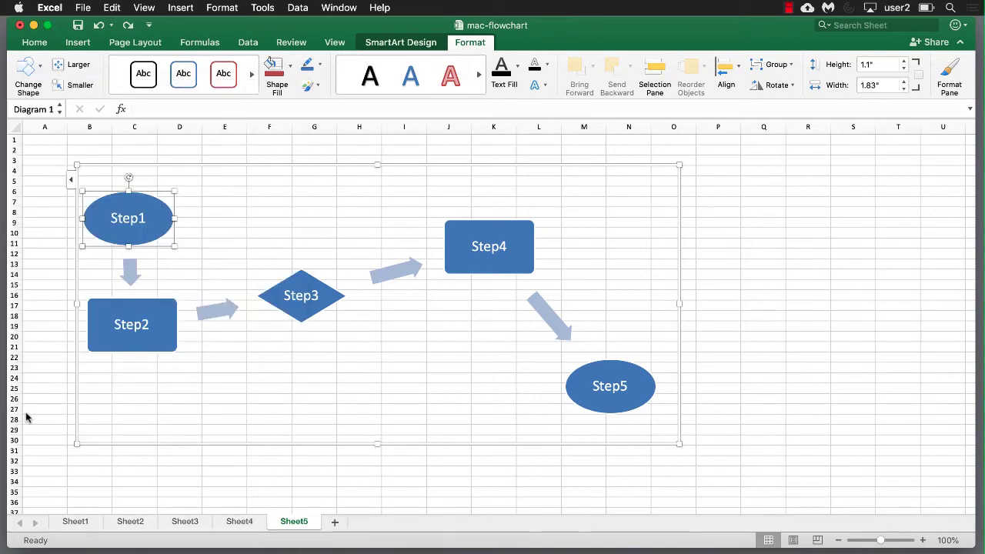
{"action": "left_click", "coordinate": [575, 389]}
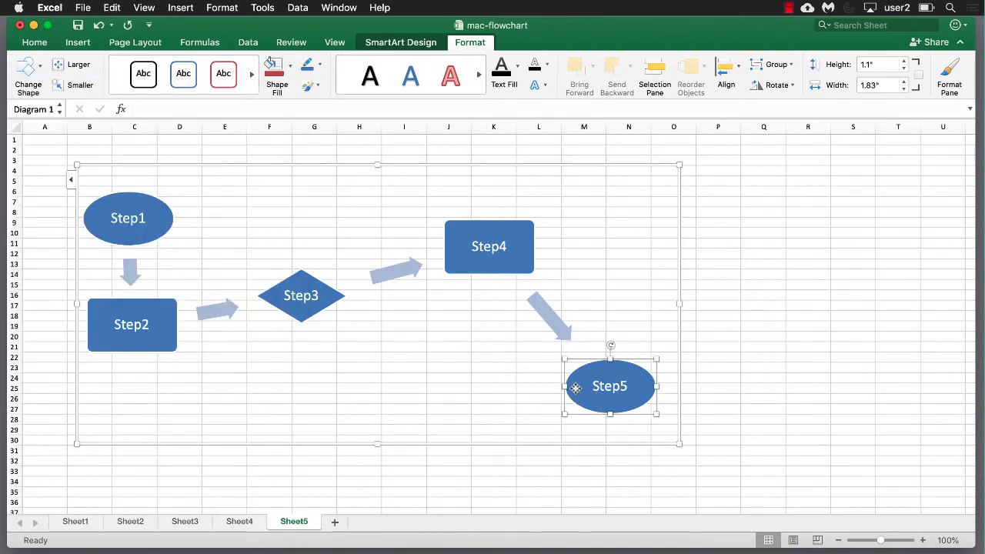
{"action": "left_click", "coordinate": [27, 68]}
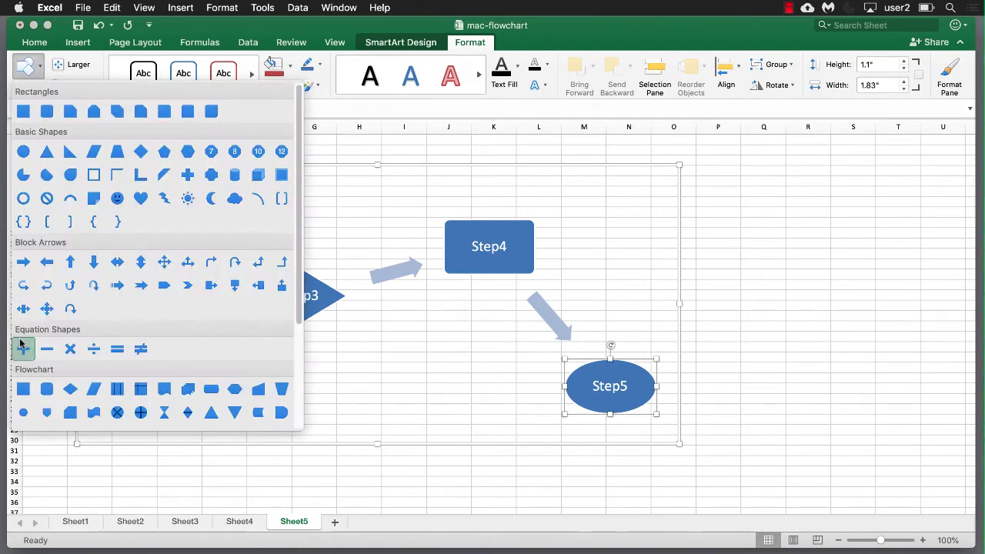
{"action": "left_click", "coordinate": [24, 414]}
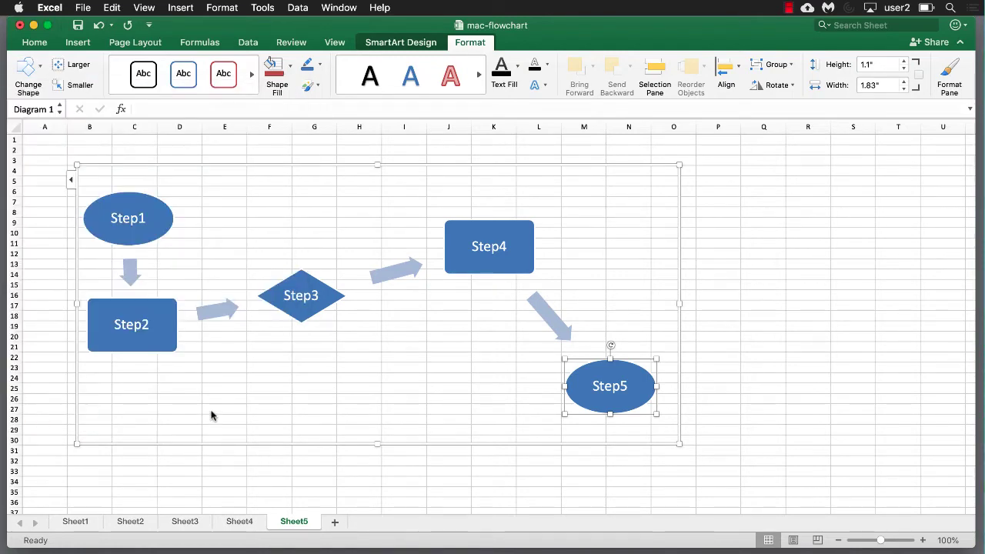
- Resize the SmartArt frame so it spans from about A7 to O34
{"action": "left_click", "coordinate": [330, 391]}
{"action": "left_click_drag", "start_coordinate": [378, 443], "coordinate": [241, 480]}
{"action": "left_click_drag", "start_coordinate": [76, 321], "coordinate": [50, 319]}
{"action": "left_click_drag", "start_coordinate": [364, 165], "coordinate": [363, 202]}
- Check the flowchart on Sheet2 and change the Step2 and Step4 boxes on Sheet5 to the flowchart process rectangle
{"action": "left_click", "coordinate": [134, 521]}
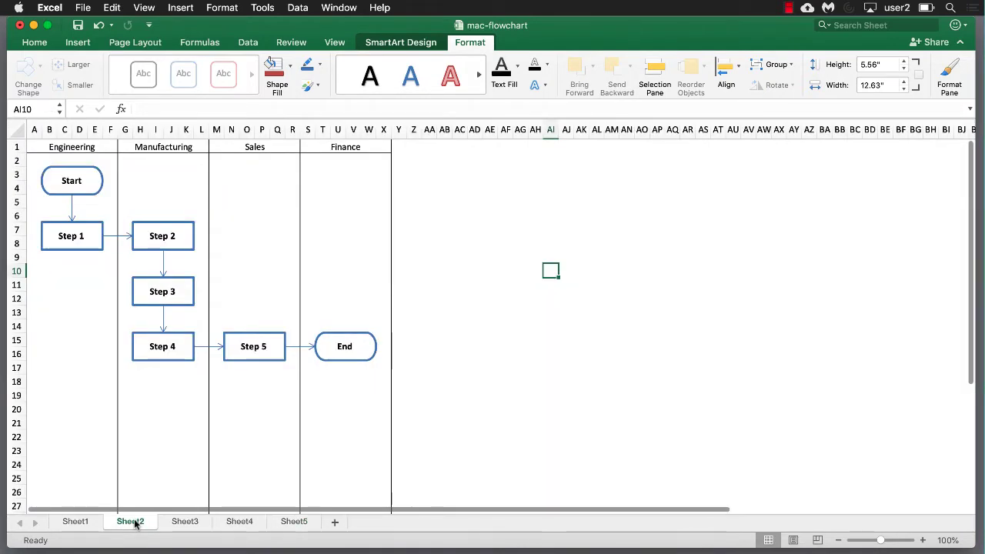
{"action": "left_click", "coordinate": [297, 527]}
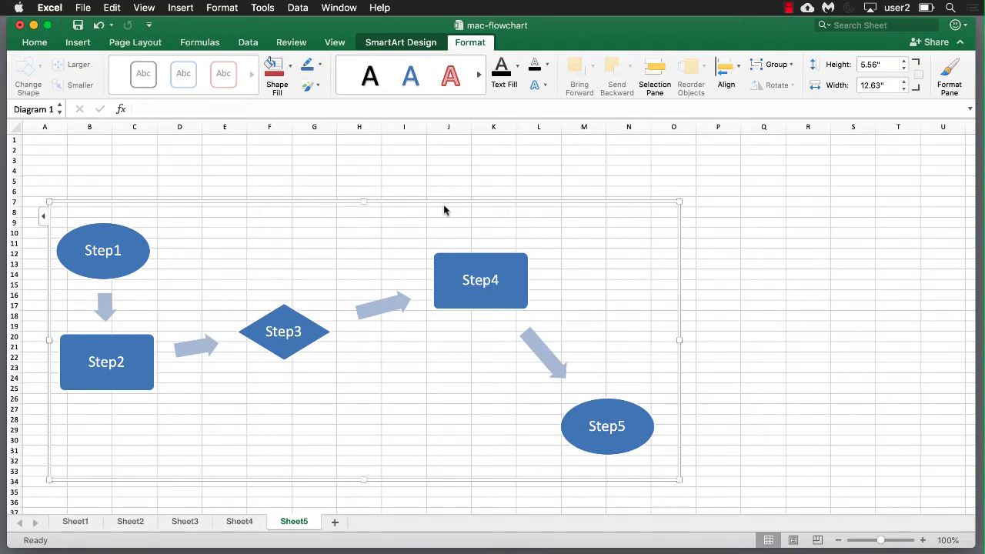
{"action": "left_click", "coordinate": [145, 349]}
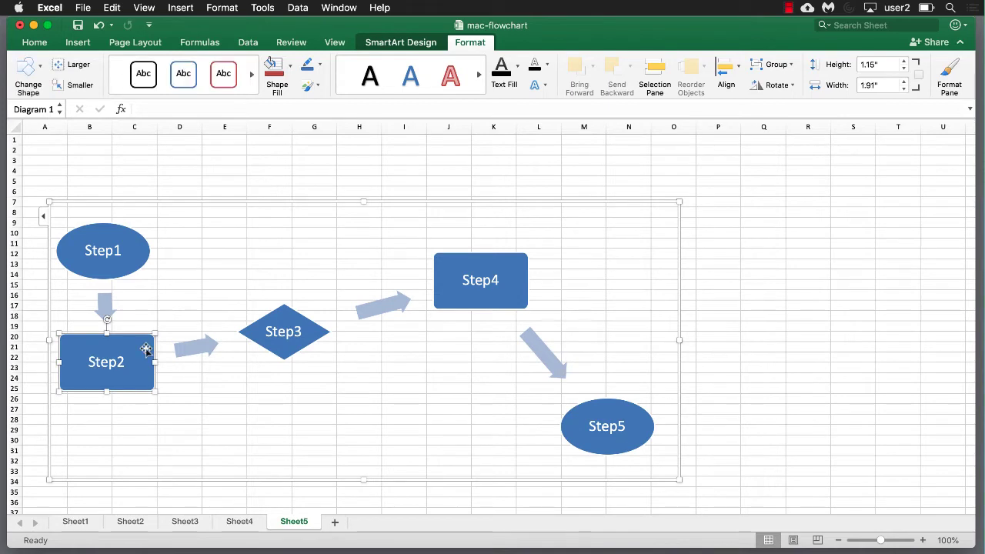
{"action": "left_click", "coordinate": [457, 265], "text": "shift"}
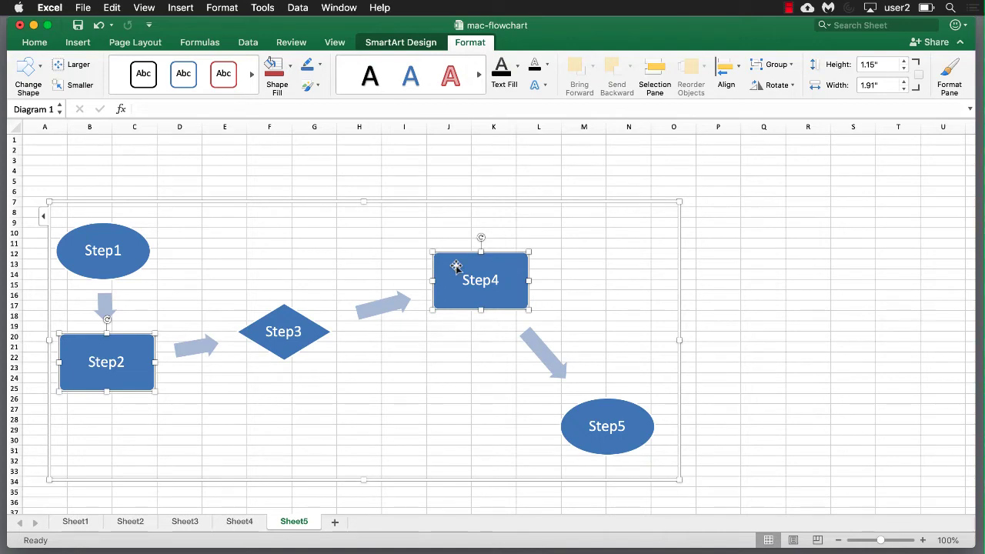
{"action": "left_click", "coordinate": [40, 73]}
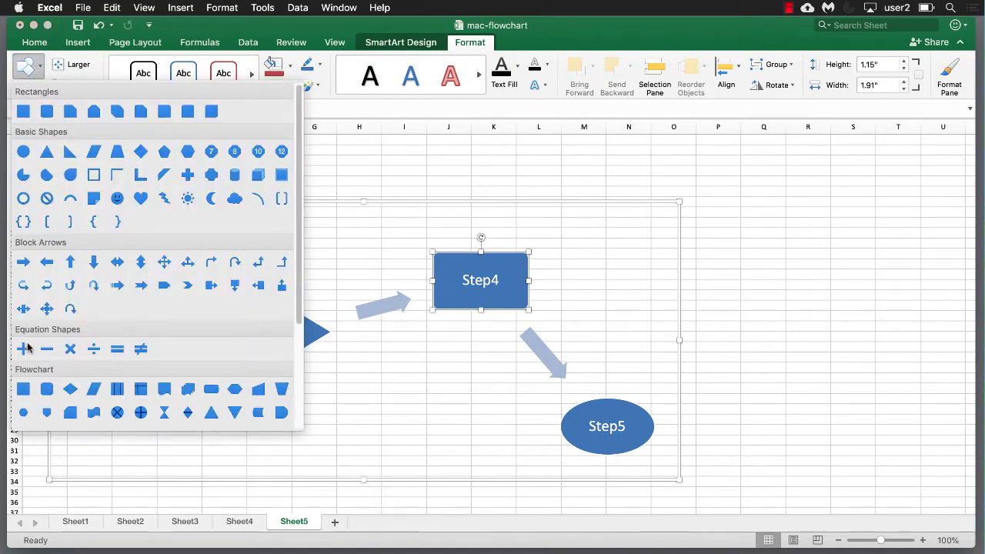
{"action": "left_click", "coordinate": [23, 389]}
{"action": "left_click", "coordinate": [287, 419]}
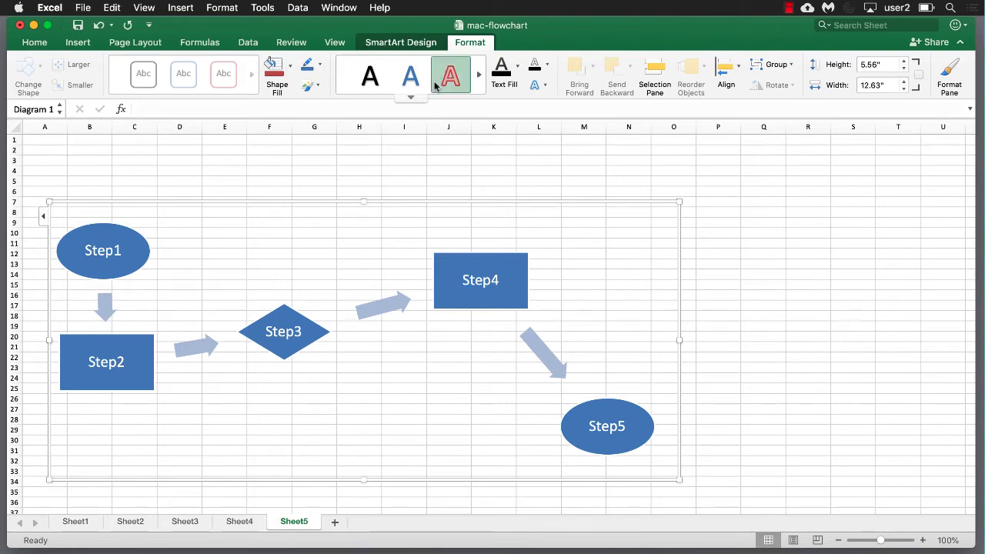
- Convert the SmartArt graphic to shapes and ungroup them into separate objects
{"action": "left_click", "coordinate": [402, 44]}
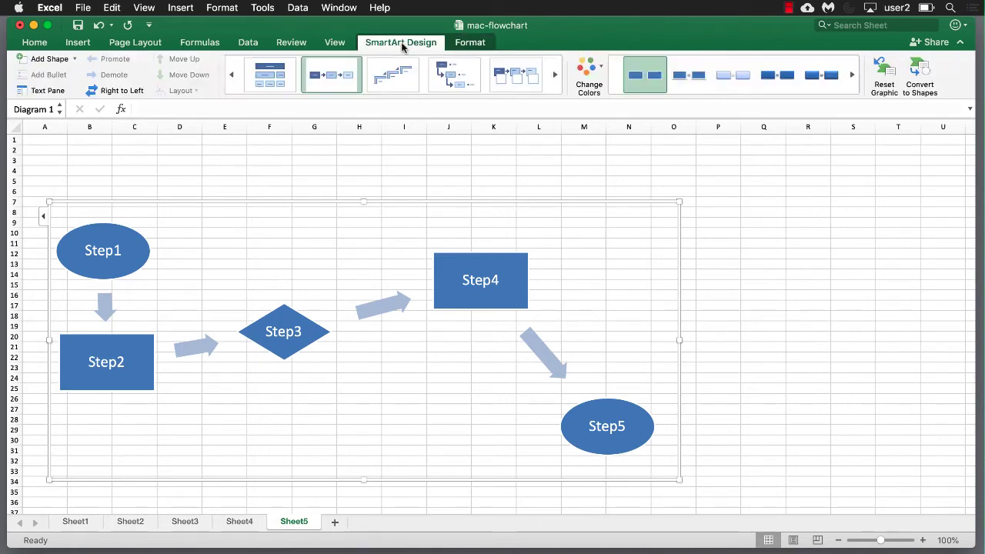
{"action": "left_click", "coordinate": [919, 77]}
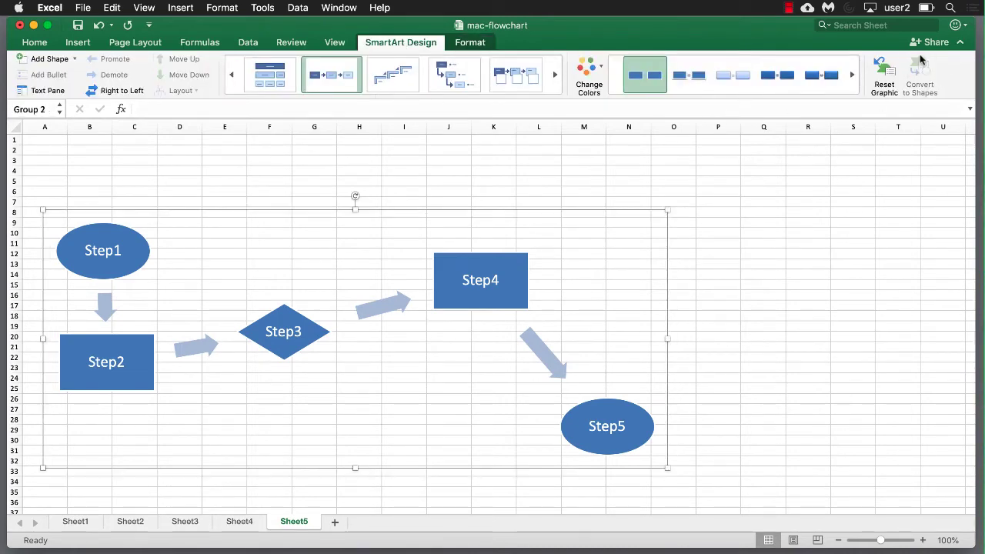
{"action": "right_click", "coordinate": [622, 212]}
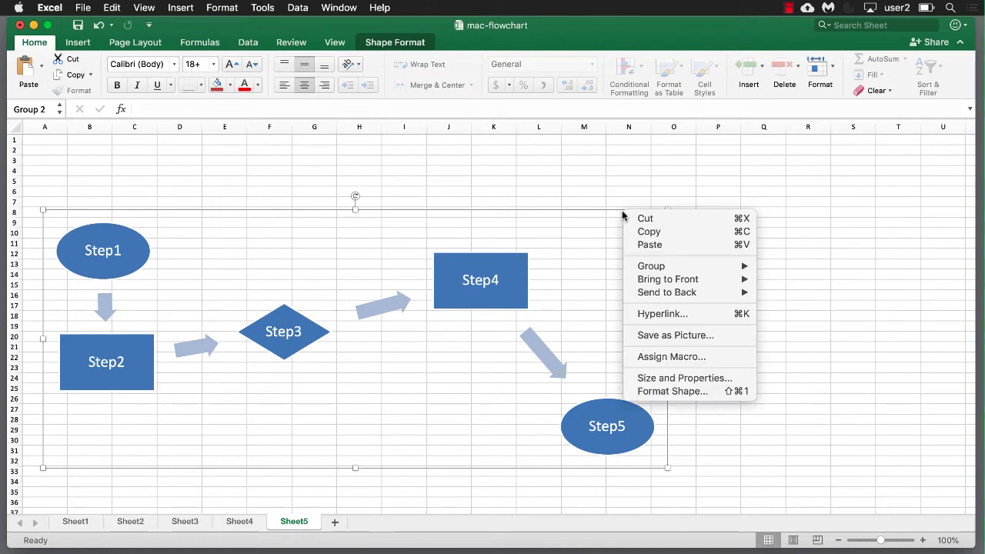
{"action": "mouse_move", "coordinate": [674, 265]}
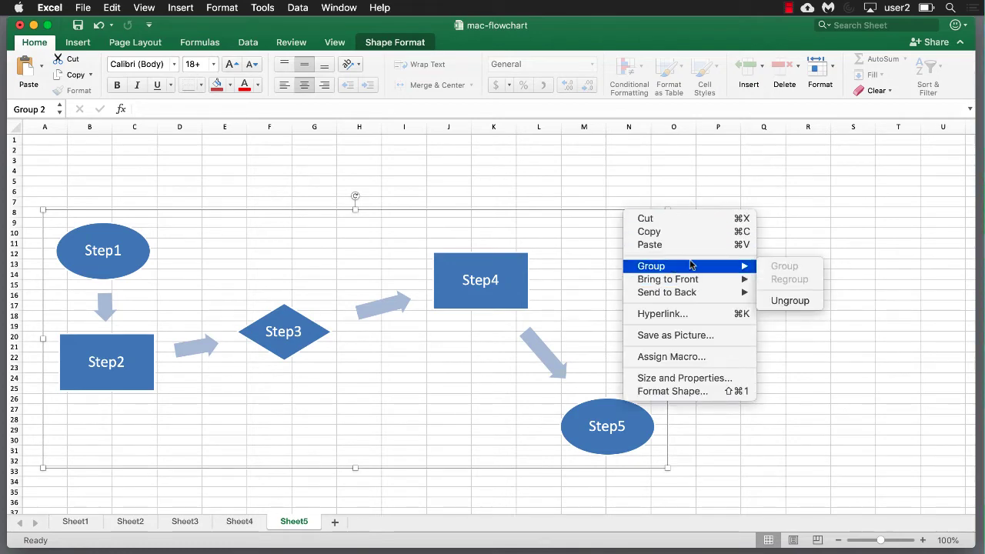
{"action": "left_click", "coordinate": [791, 300]}
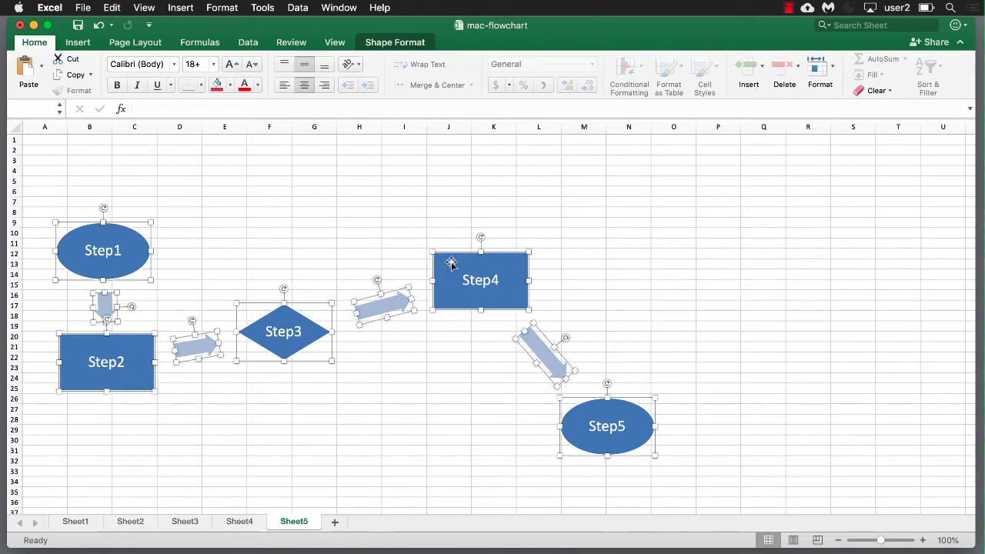
{"action": "left_click", "coordinate": [269, 221]}
- Delete the four arrows between the step shapes
{"action": "left_click", "coordinate": [104, 306]}
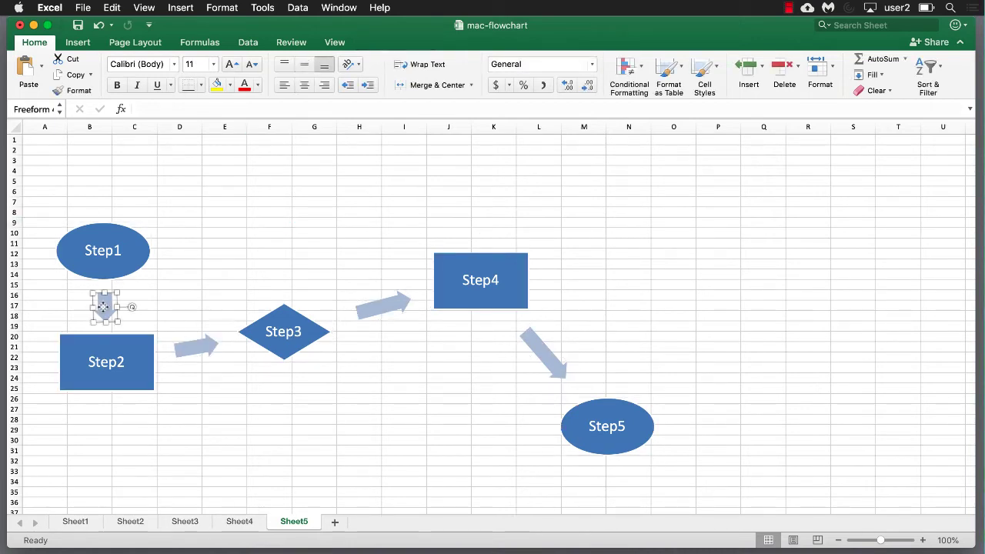
{"action": "left_click", "coordinate": [204, 346], "text": "shift"}
{"action": "left_click", "coordinate": [360, 310], "text": "shift"}
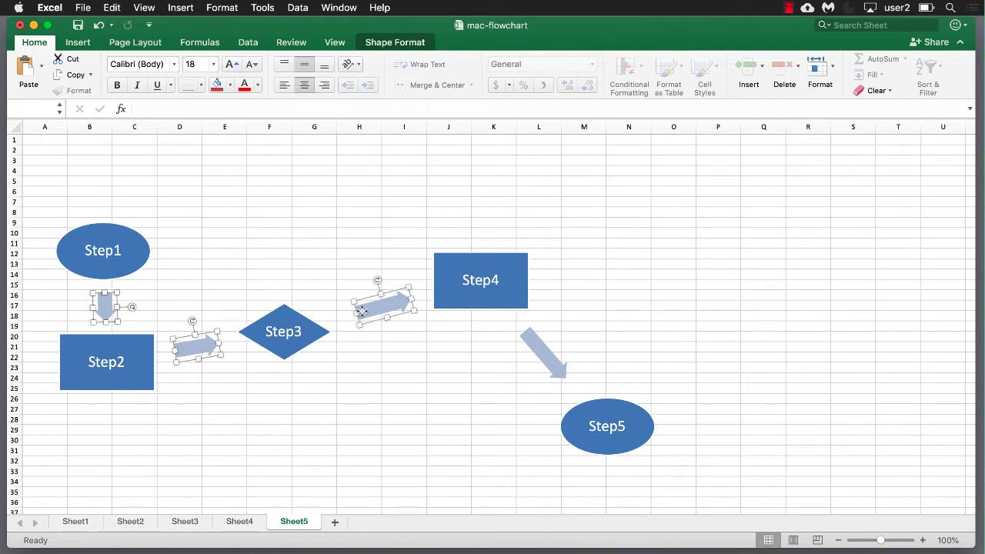
{"action": "left_click", "coordinate": [541, 350], "text": "shift"}
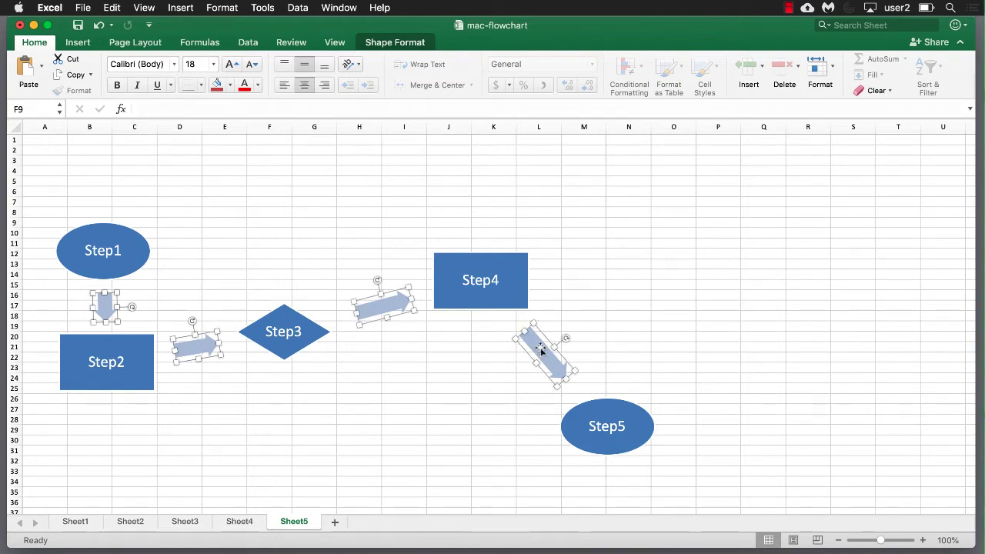
{"action": "key", "text": "Delete"}
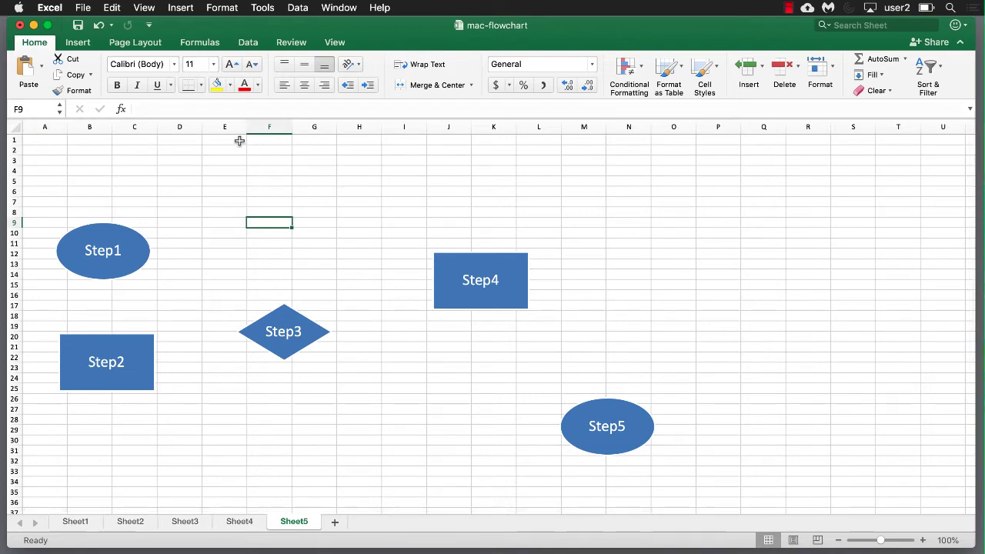
- Try to narrow all the sheet's columns into a small square grid, and undo the change
{"action": "left_click", "coordinate": [17, 128]}
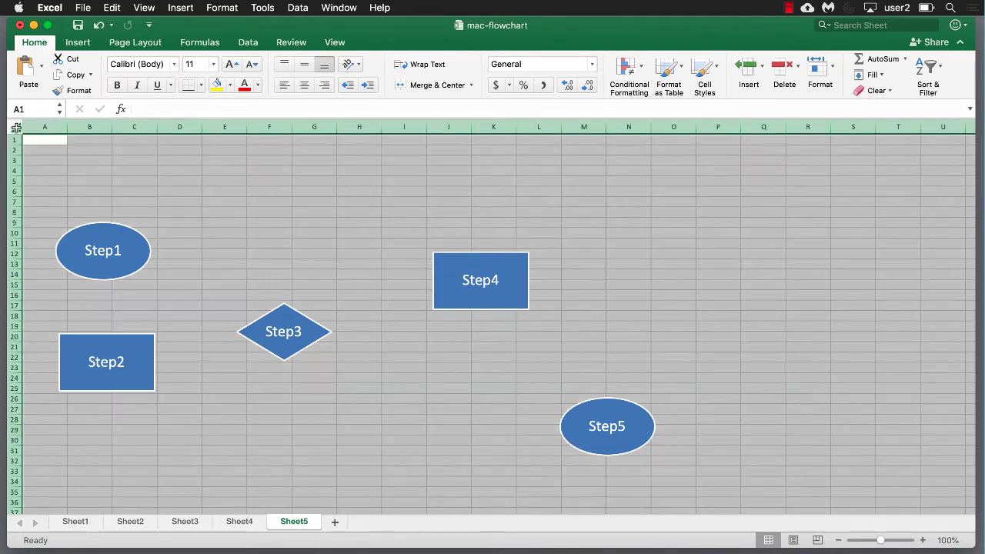
{"action": "left_click_drag", "start_coordinate": [68, 127], "coordinate": [32, 127]}
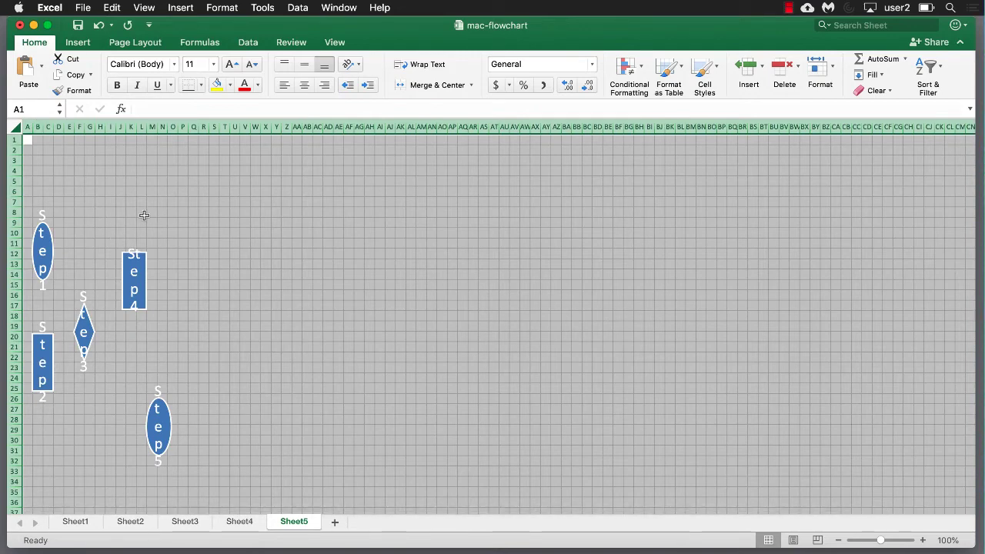
{"action": "key", "text": "super+z"}
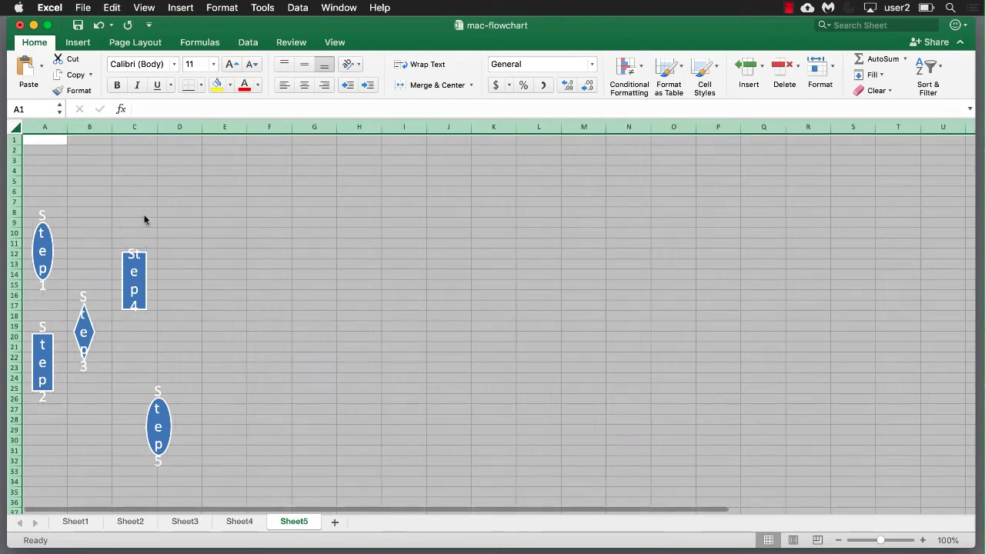
- Set the properties of all five step shapes to "Don't move or size with cells"
{"action": "left_click", "coordinate": [133, 249]}
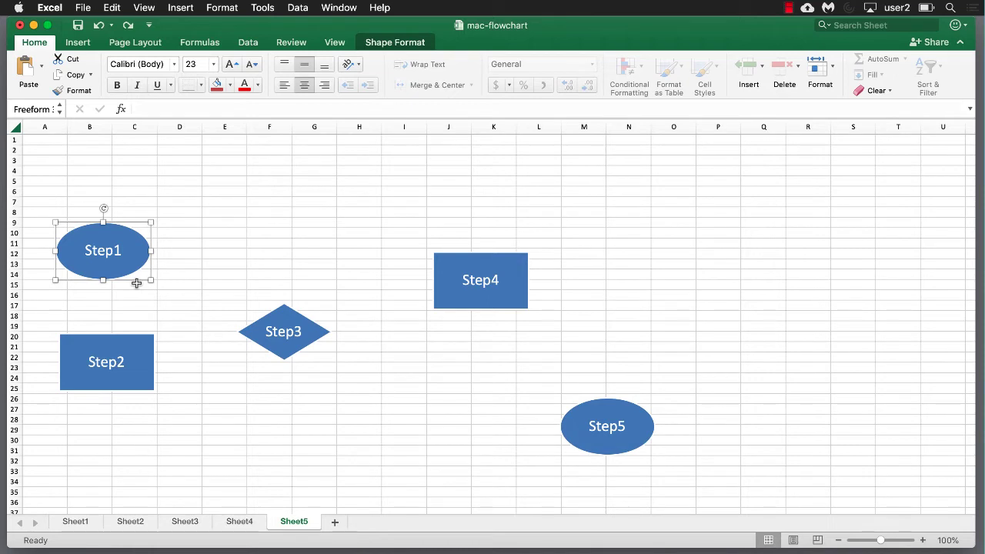
{"action": "left_click", "coordinate": [130, 337], "text": "shift"}
{"action": "left_click", "coordinate": [286, 325], "text": "shift"}
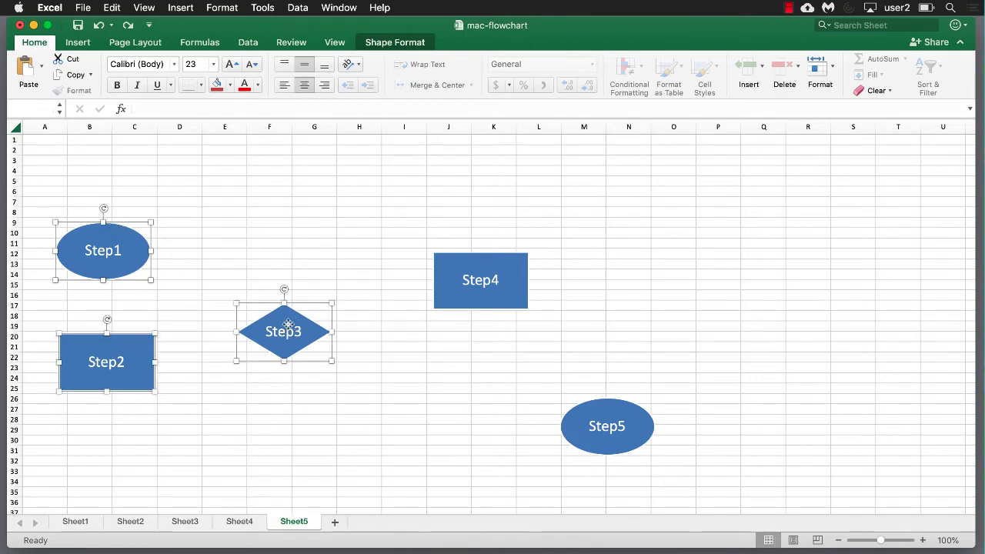
{"action": "left_click", "coordinate": [453, 267], "text": "shift"}
{"action": "left_click", "coordinate": [600, 413], "text": "shift"}
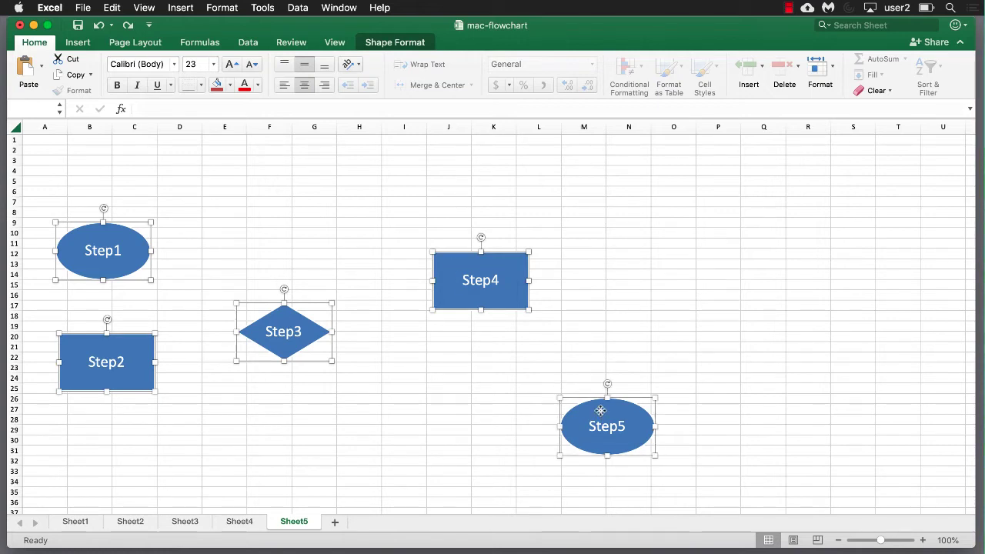
{"action": "left_click", "coordinate": [406, 45]}
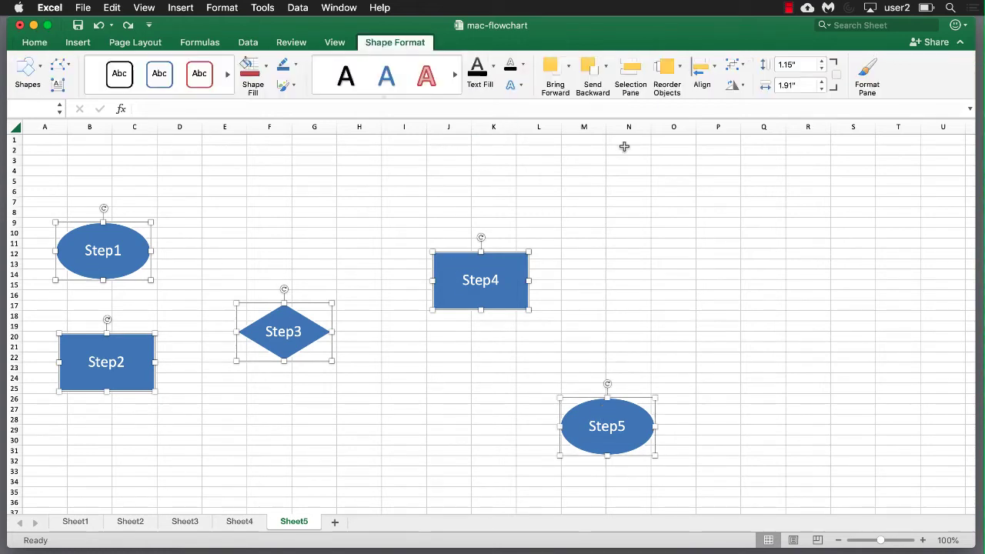
{"action": "left_click", "coordinate": [863, 84]}
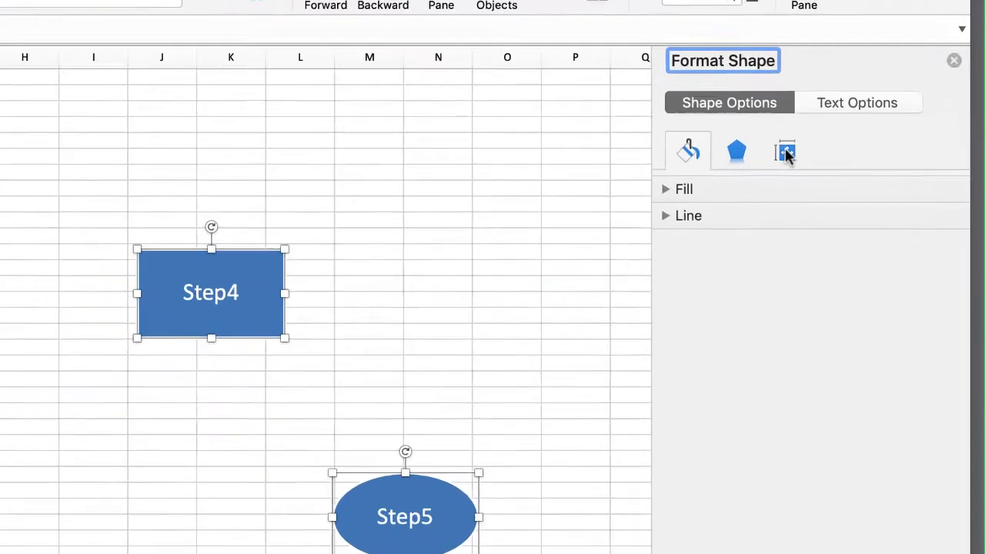
{"action": "left_click", "coordinate": [855, 188]}
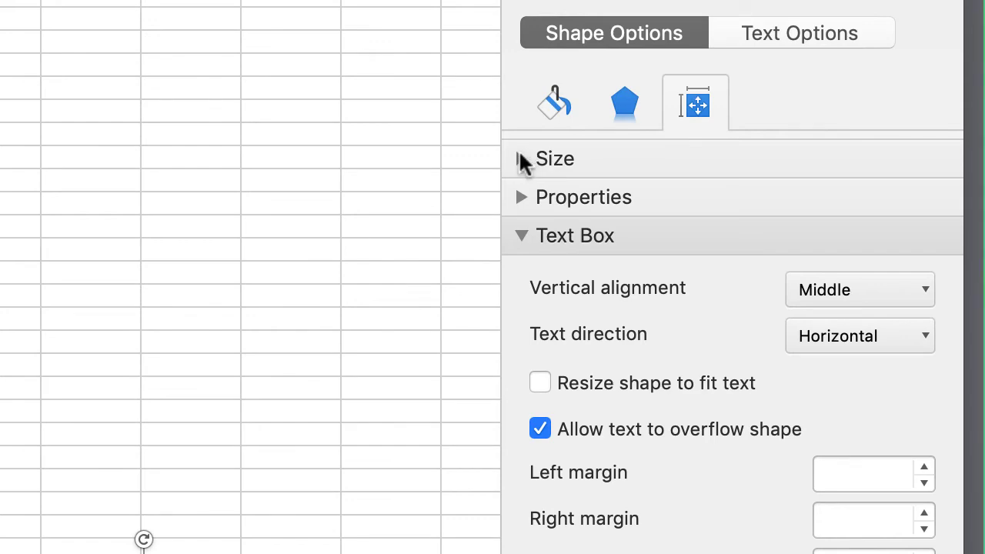
{"action": "left_click", "coordinate": [522, 159]}
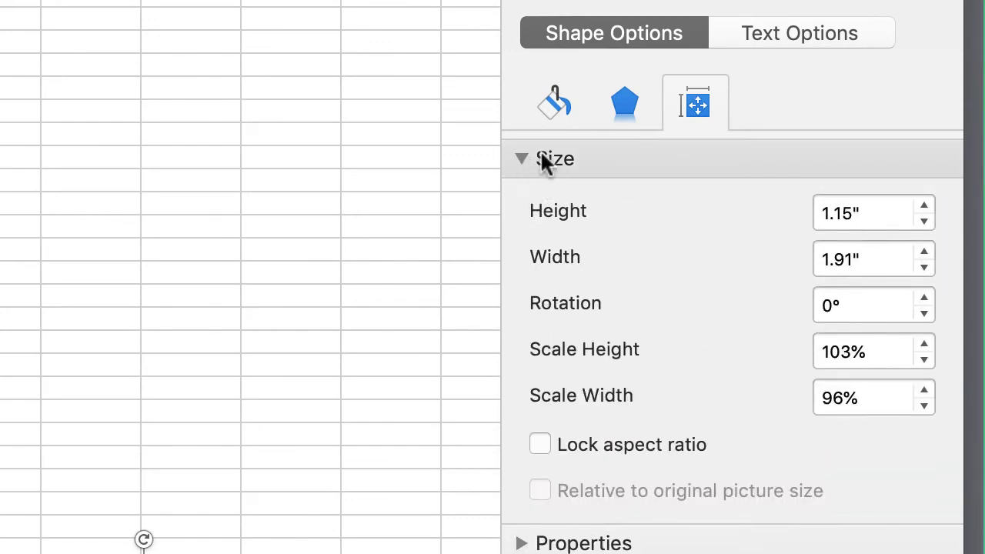
{"action": "left_click", "coordinate": [522, 158]}
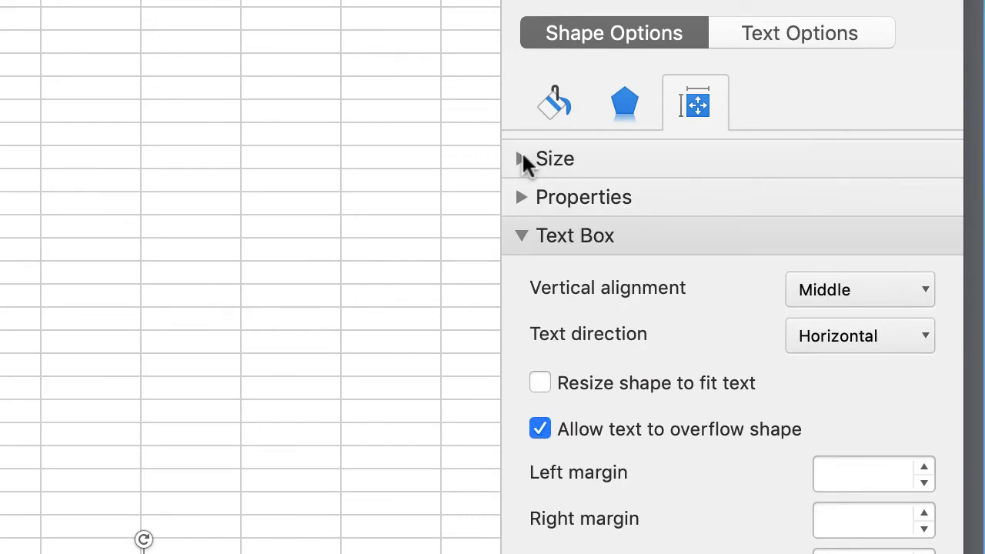
{"action": "left_click", "coordinate": [518, 198]}
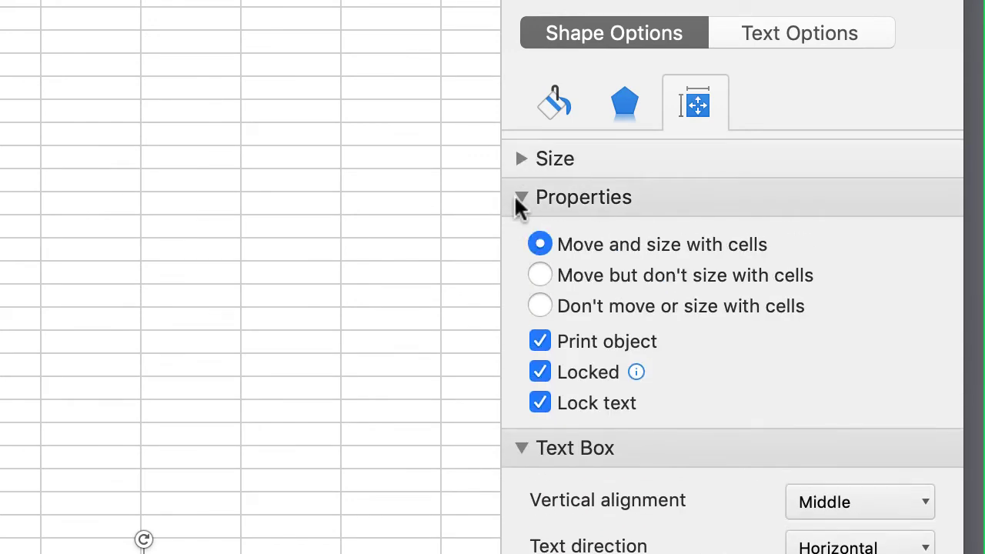
{"action": "left_click", "coordinate": [541, 305]}
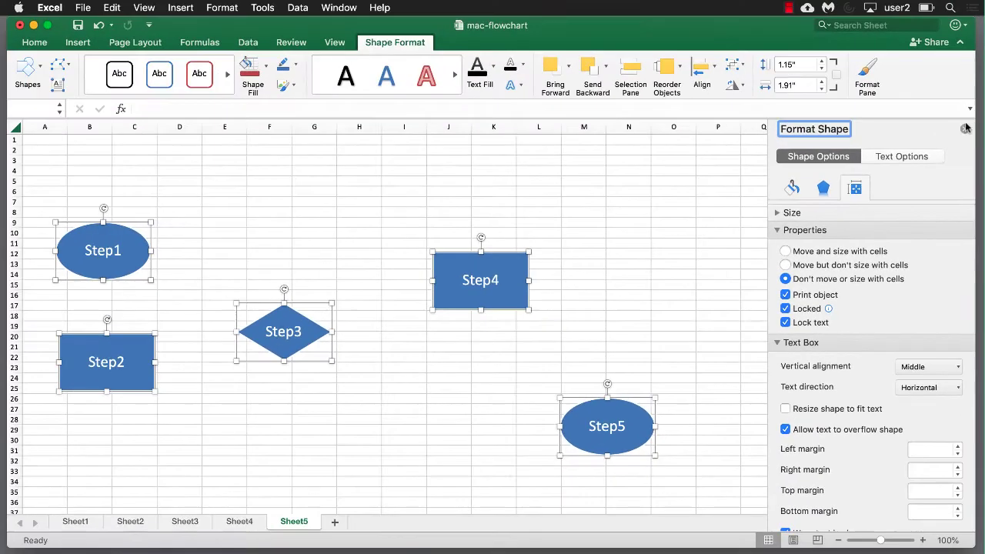
{"action": "left_click", "coordinate": [963, 131]}
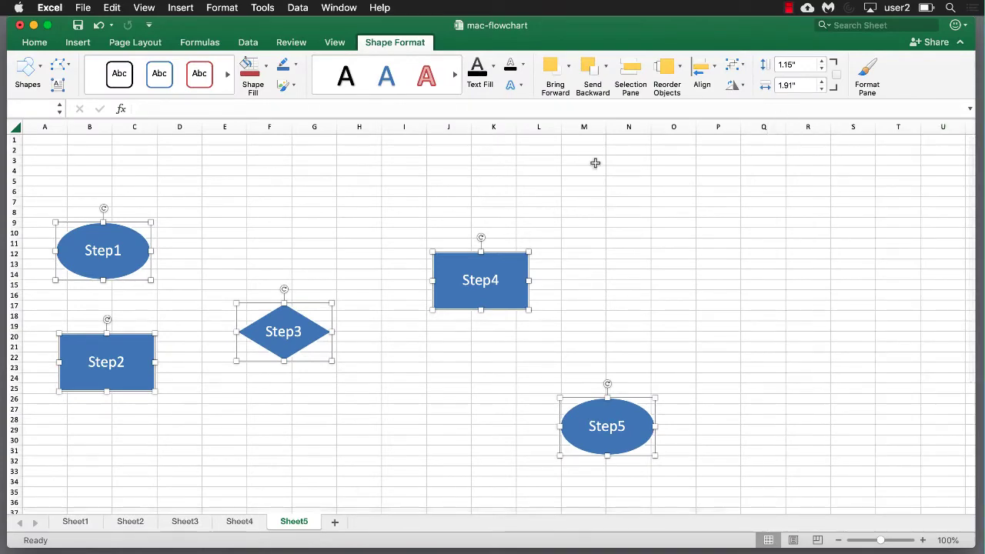
- Narrow all the sheet's columns so the cells form a small square grid
{"action": "left_click", "coordinate": [15, 126]}
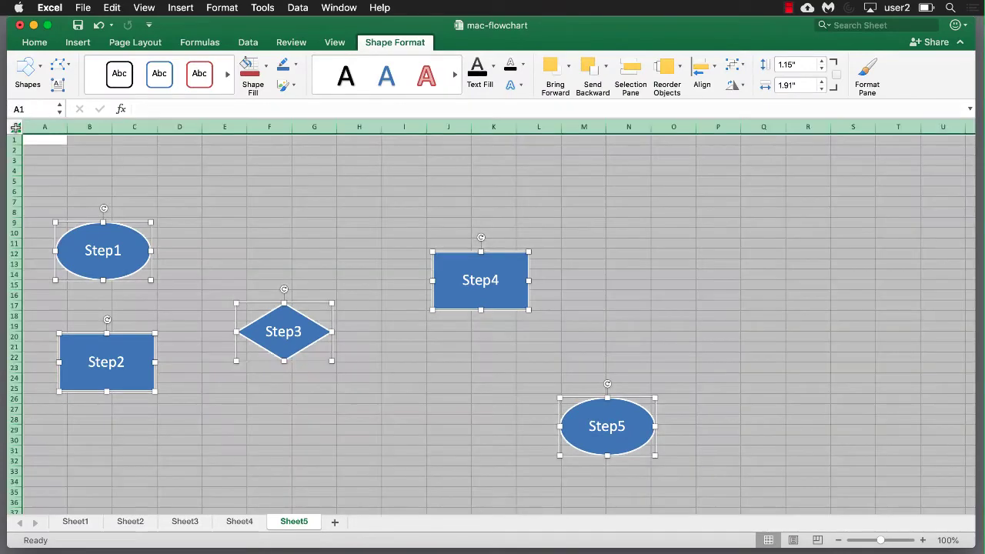
{"action": "left_click_drag", "start_coordinate": [67, 123], "coordinate": [30, 123]}
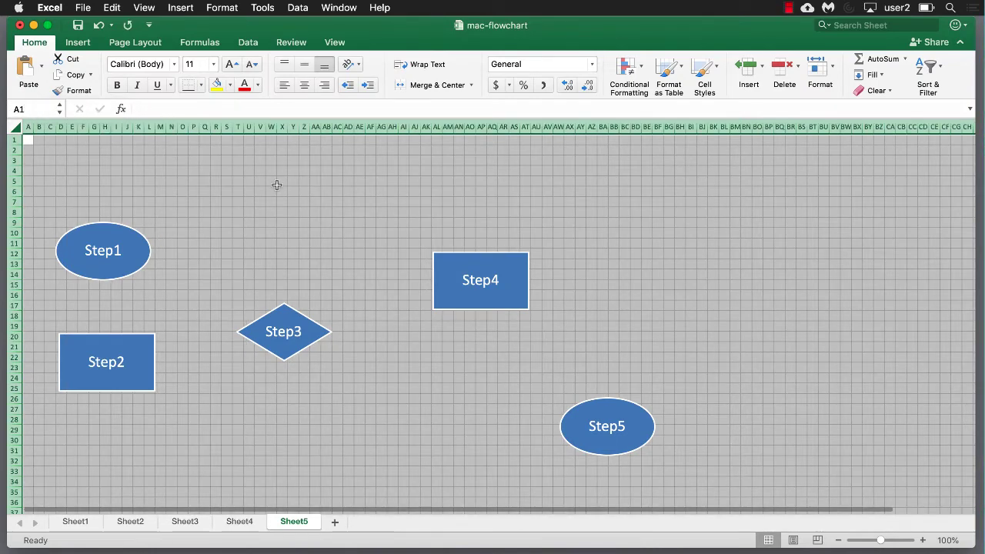
{"action": "left_click", "coordinate": [591, 242]}
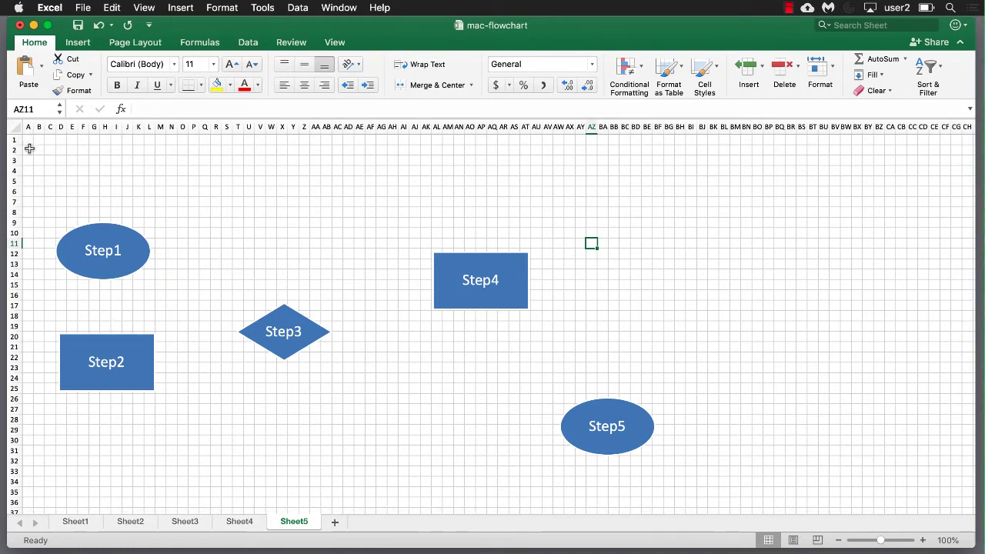
- Fill all the cells from A2 to N2 with the value 1
{"action": "left_click_drag", "start_coordinate": [30, 149], "coordinate": [169, 150]}
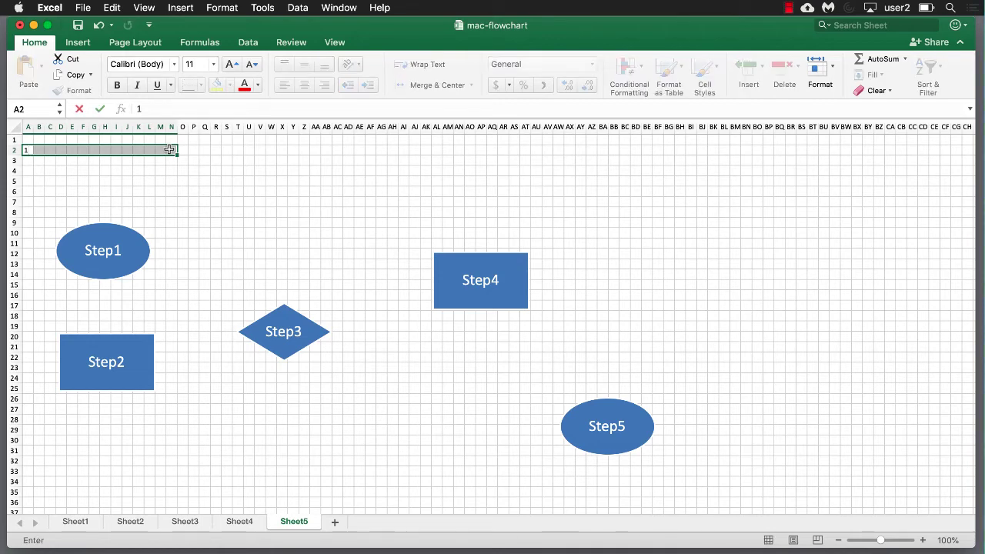
{"action": "type", "text": "1"}
{"action": "key", "text": "super+Return"}
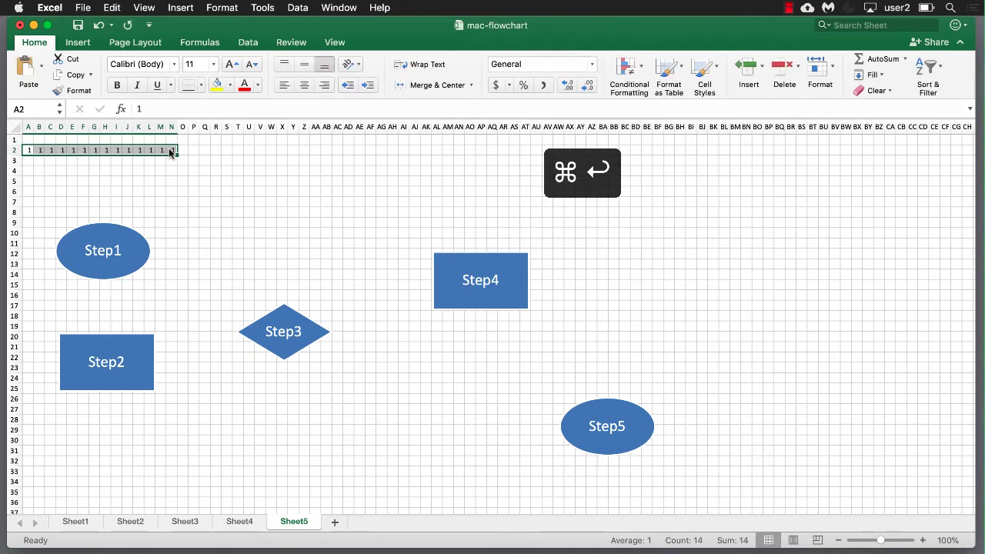
- Enter the heading Function1 in A1, and merge and center it across A1:N1
{"action": "left_click", "coordinate": [27, 140]}
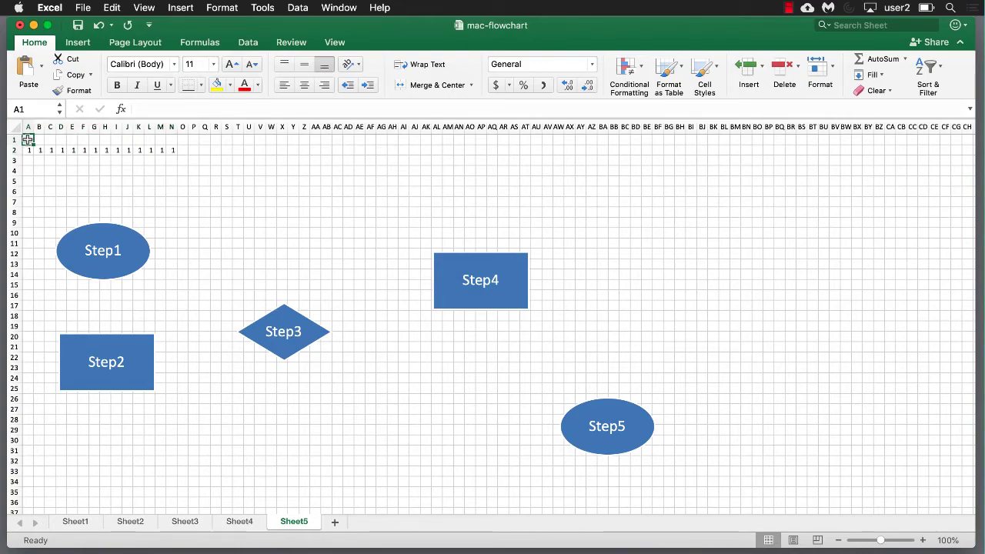
{"action": "type", "text": "Funct"}
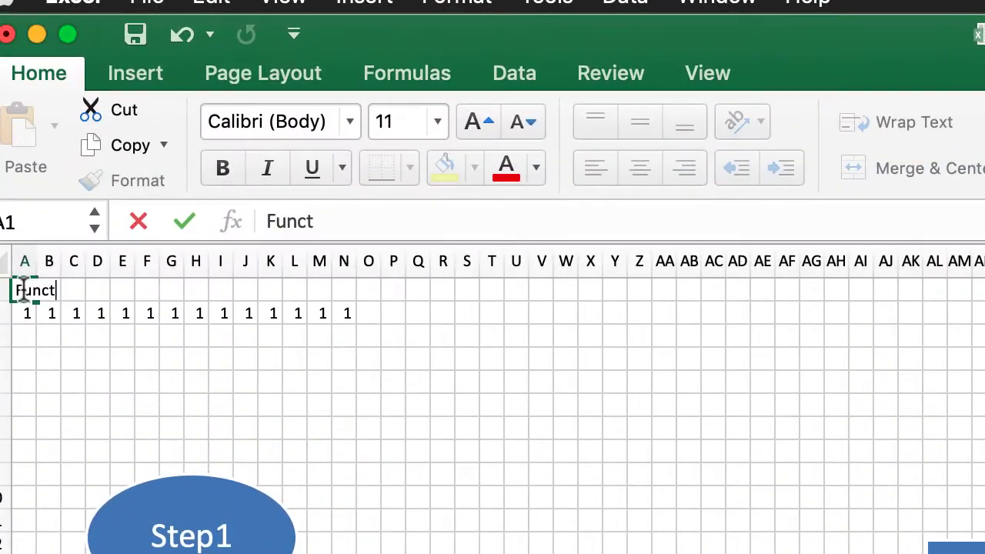
{"action": "type", "text": "ion1"}
{"action": "left_click", "coordinate": [124, 406]}
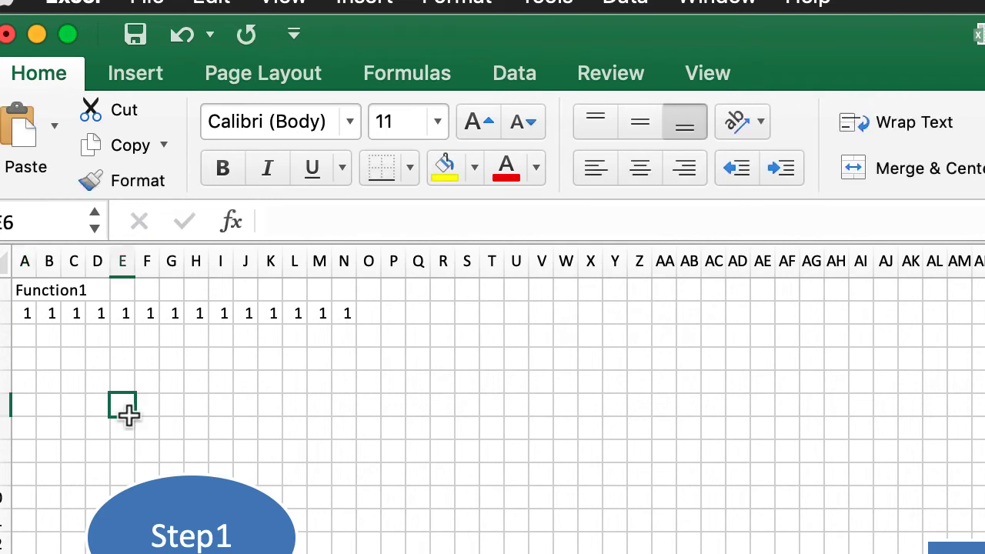
{"action": "left_click_drag", "start_coordinate": [20, 297], "coordinate": [335, 290]}
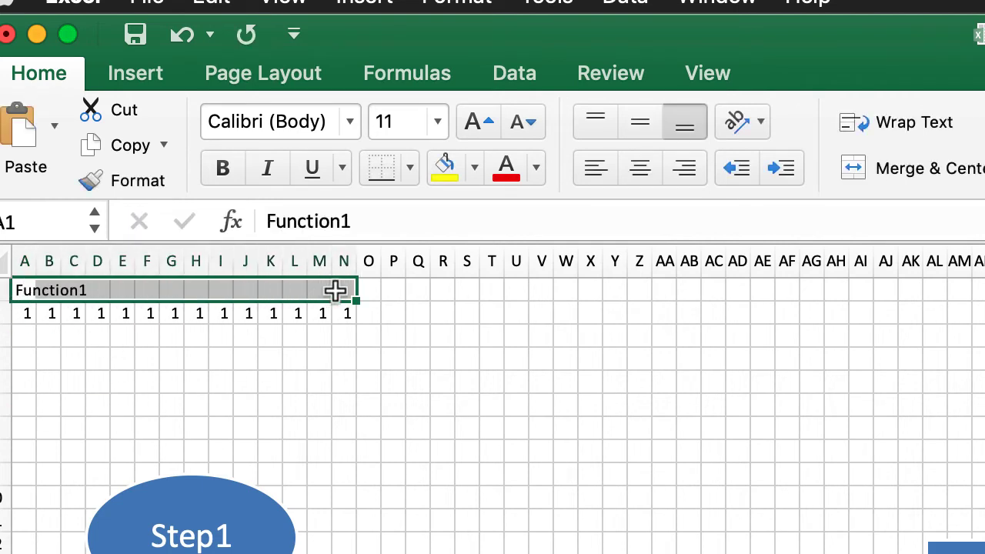
{"action": "left_click", "coordinate": [922, 173]}
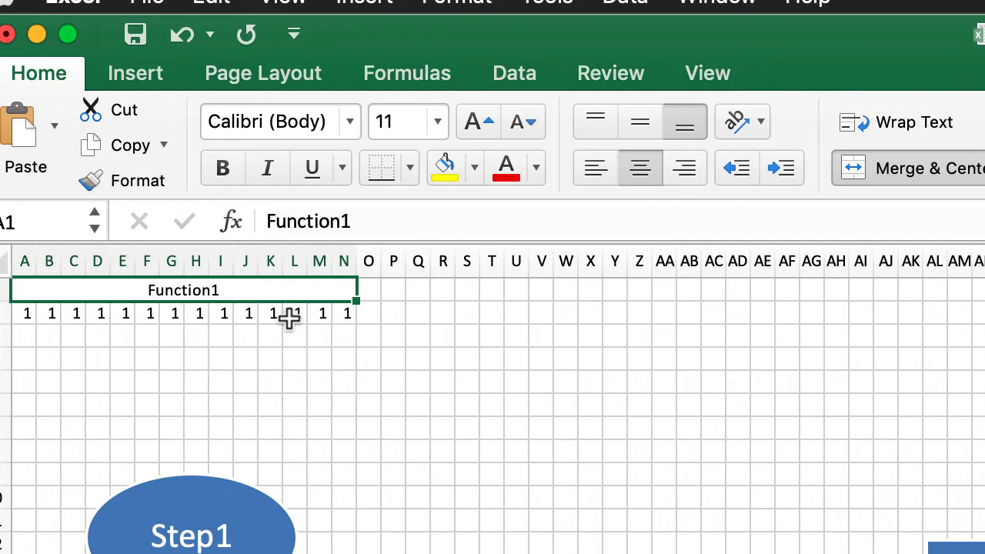
- Move the row of 1s from A2:N2 so that it starts in O2
{"action": "left_click", "coordinate": [24, 315]}
{"action": "left_click_drag", "start_coordinate": [25, 317], "coordinate": [332, 319]}
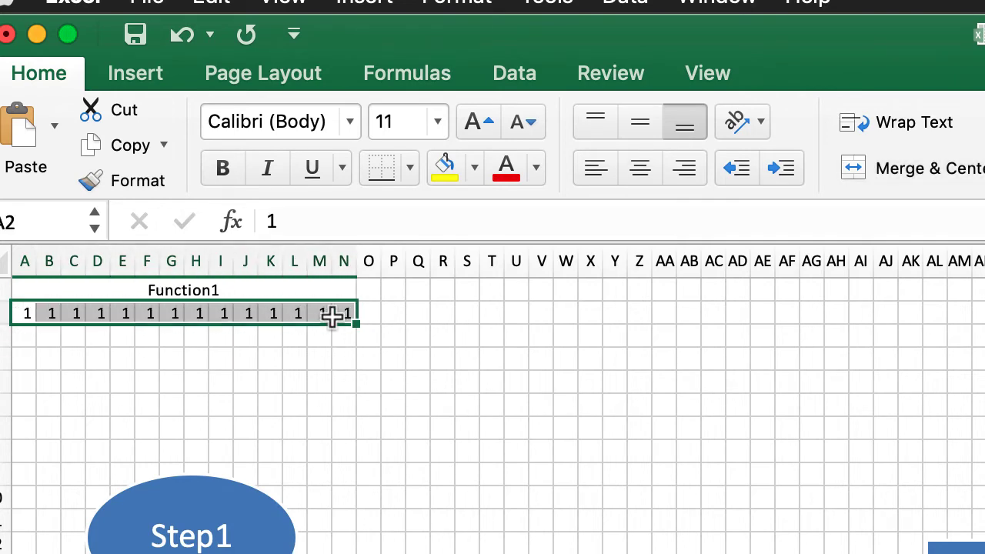
{"action": "key", "text": "super+x"}
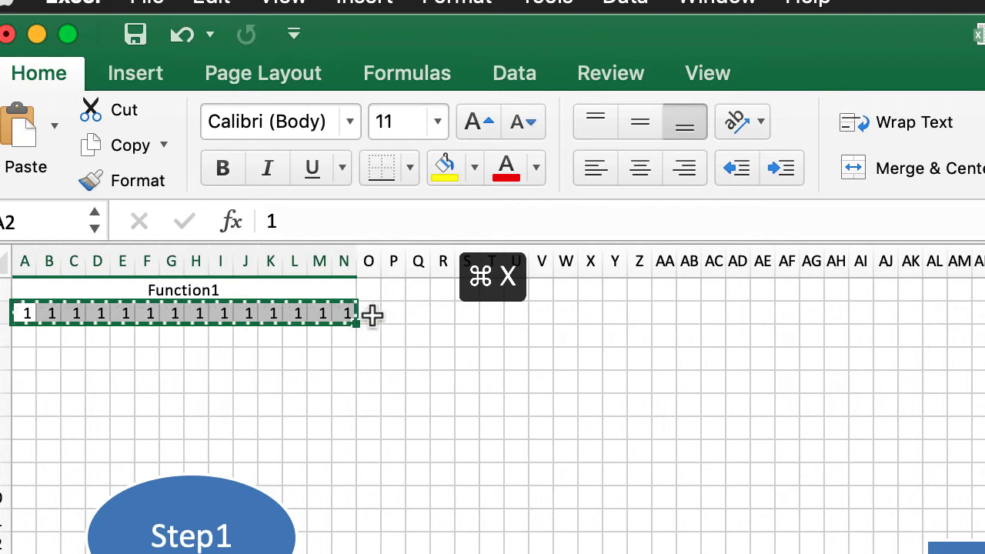
{"action": "left_click", "coordinate": [370, 313]}
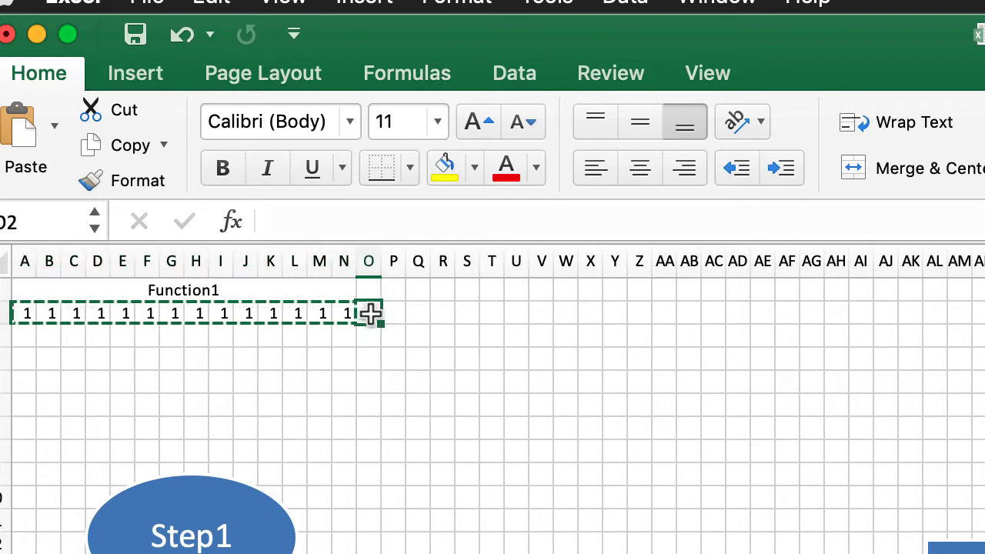
{"action": "key", "text": "super+v"}
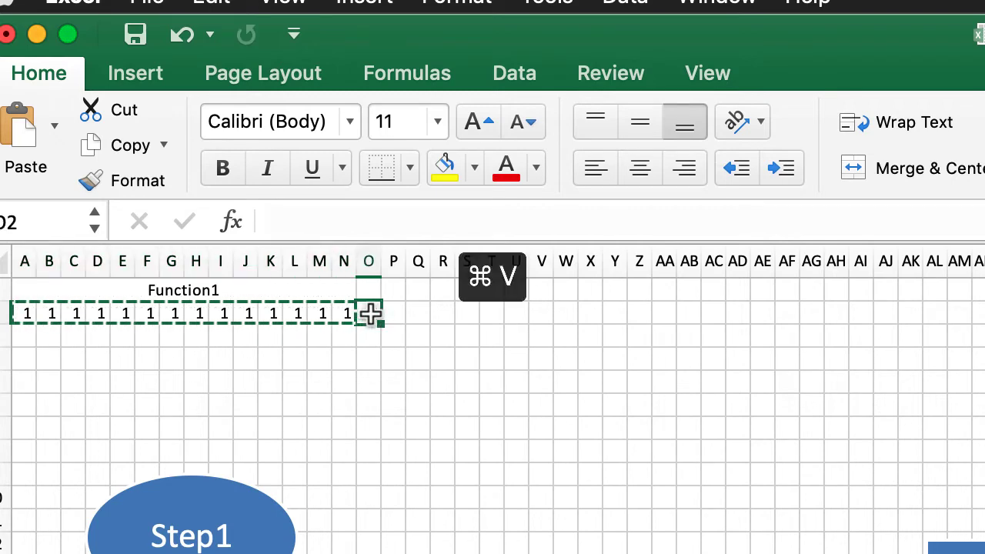
- Enter the heading Function2 in O1, above the moved row of 1s
{"action": "left_click", "coordinate": [370, 289]}
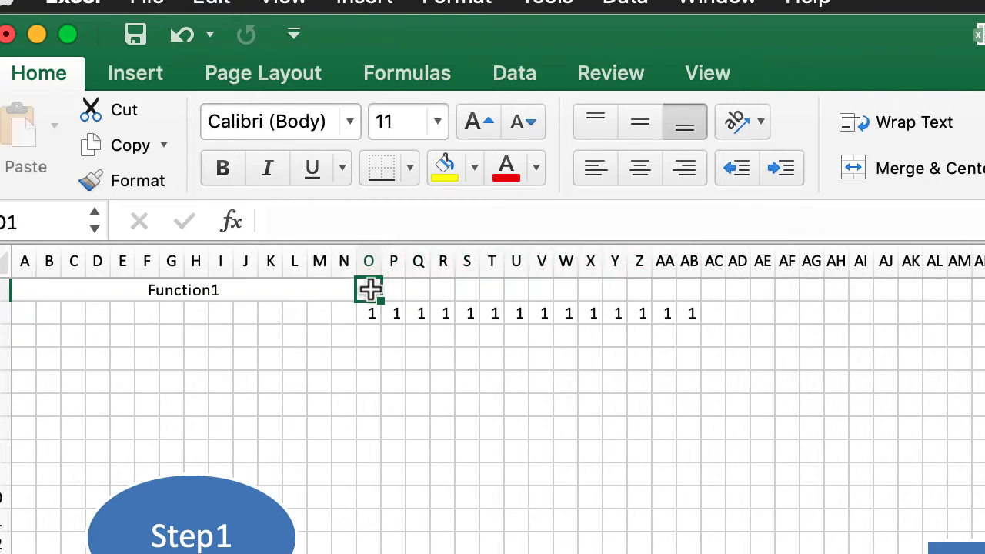
{"action": "type", "text": "Functio"}
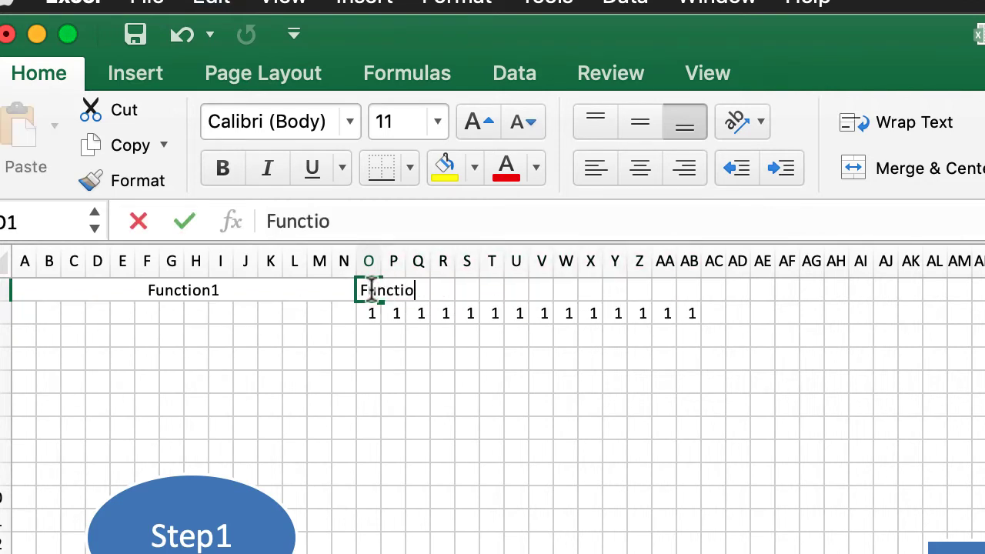
{"action": "type", "text": "n2"}
{"action": "left_click", "coordinate": [391, 380]}
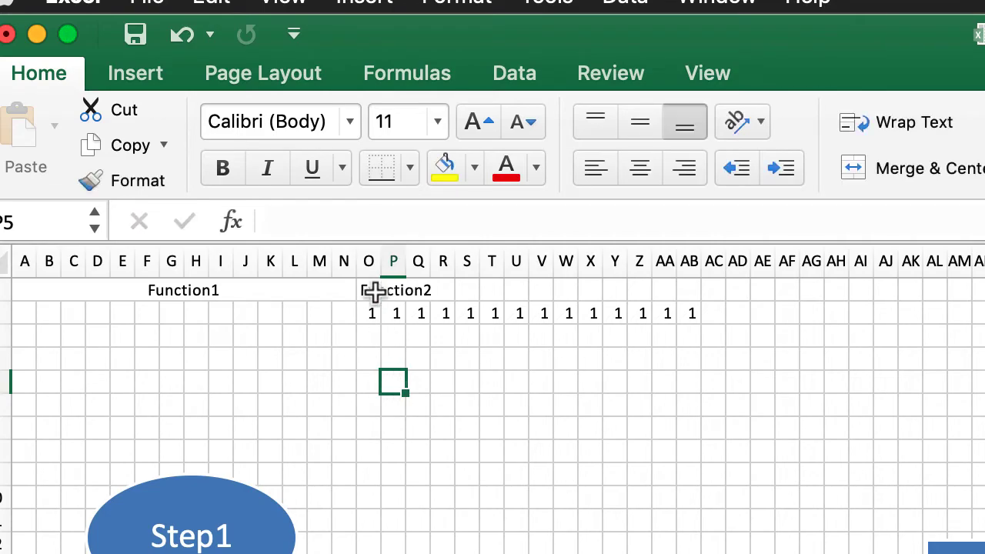
- Set the horizontal alignment of O1:AB1 to Center Across Selection, leaving the cells unmerged
{"action": "left_click_drag", "start_coordinate": [368, 289], "coordinate": [678, 288]}
{"action": "right_click", "coordinate": [678, 288]}
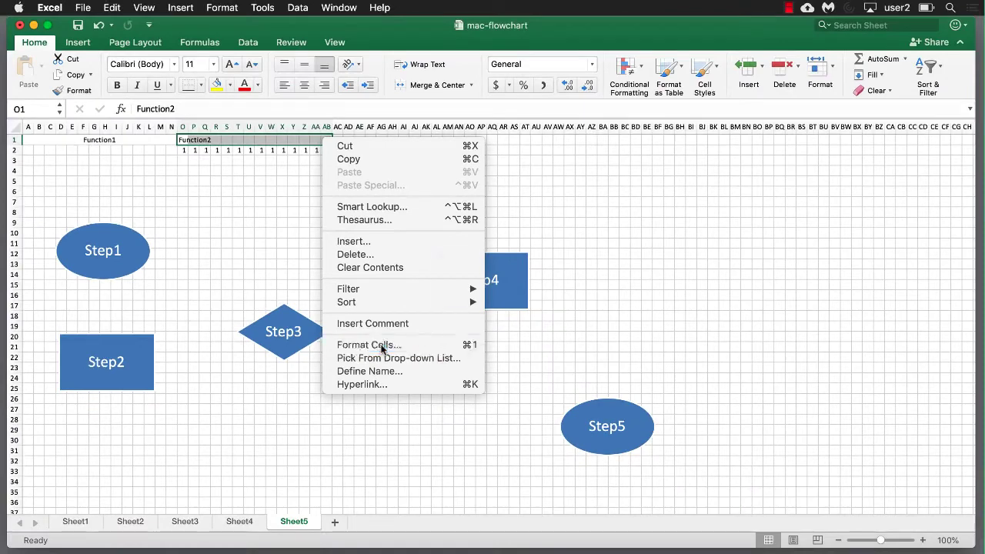
{"action": "key", "text": "Escape"}
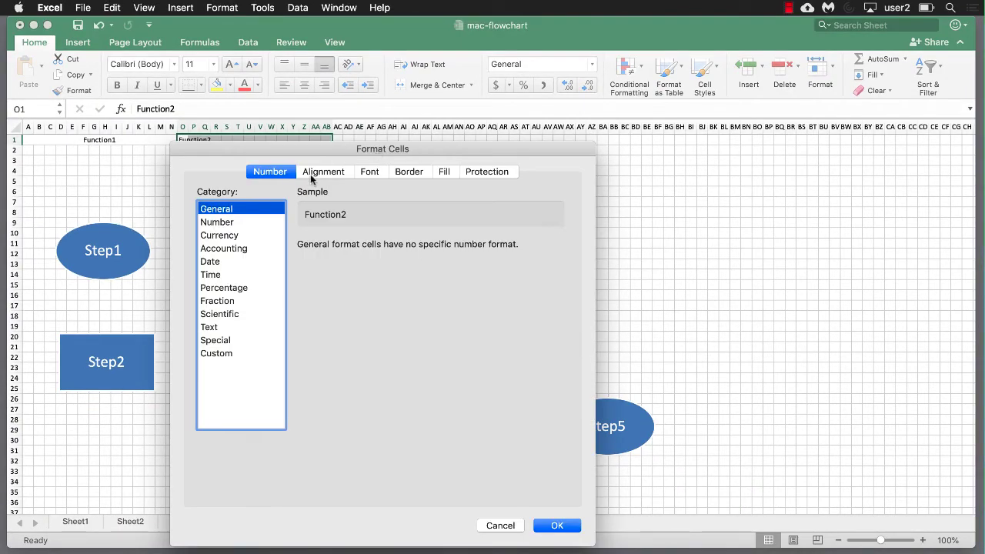
{"action": "left_click", "coordinate": [321, 175]}
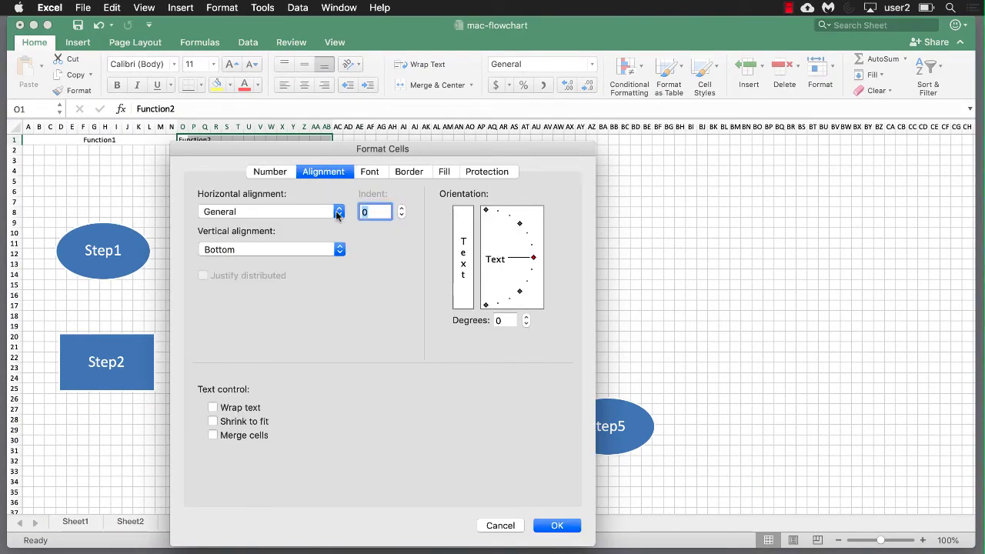
{"action": "left_click", "coordinate": [337, 212]}
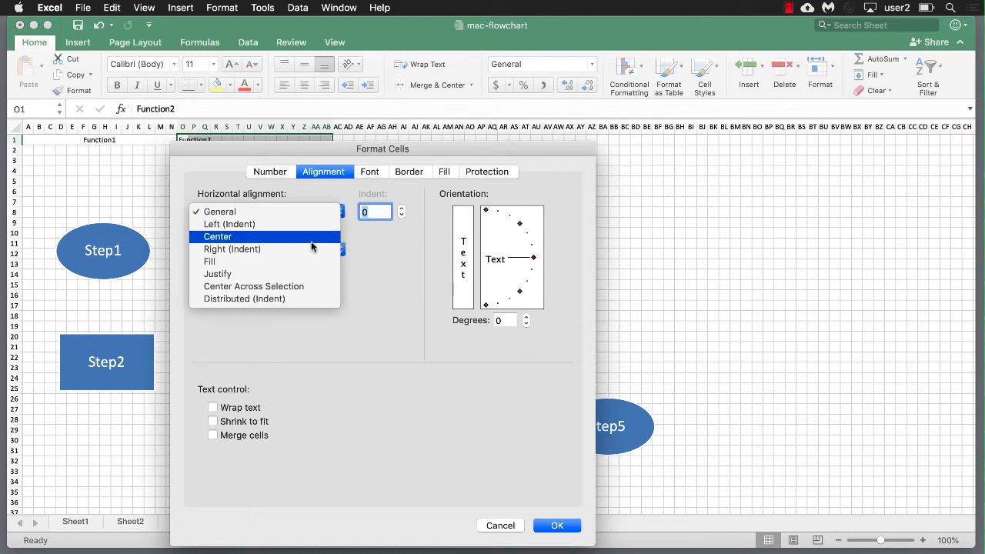
{"action": "left_click", "coordinate": [276, 286]}
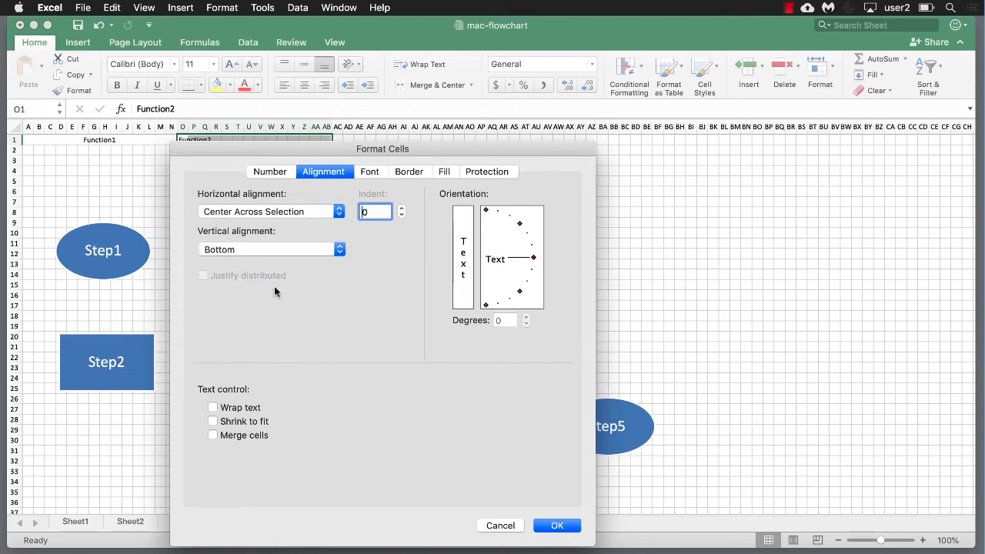
{"action": "left_click", "coordinate": [556, 525]}
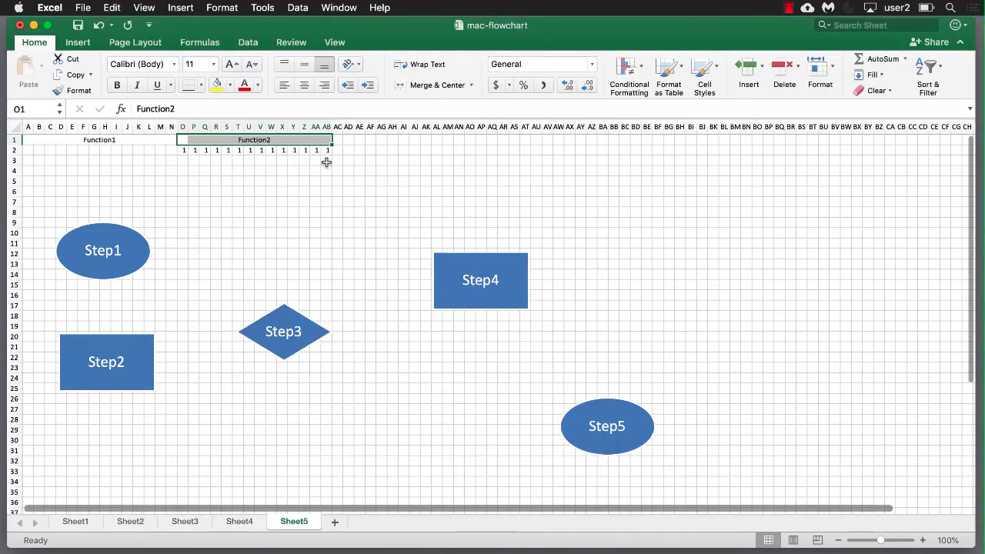
- Check the individual cells under the Function2 heading by entering x in AB1, and clear that entry
{"action": "left_click", "coordinate": [315, 139]}
{"action": "left_click", "coordinate": [192, 139]}
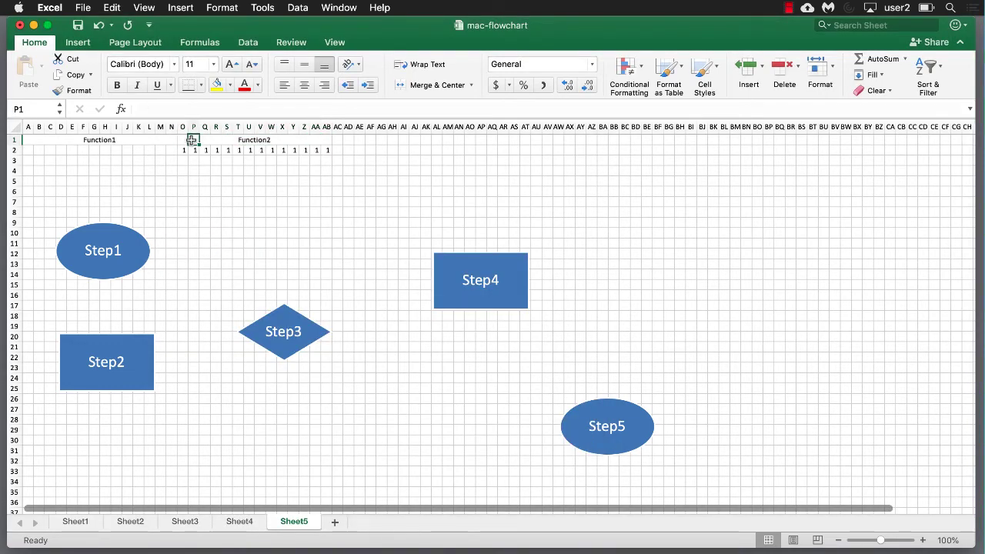
{"action": "left_click", "coordinate": [185, 139]}
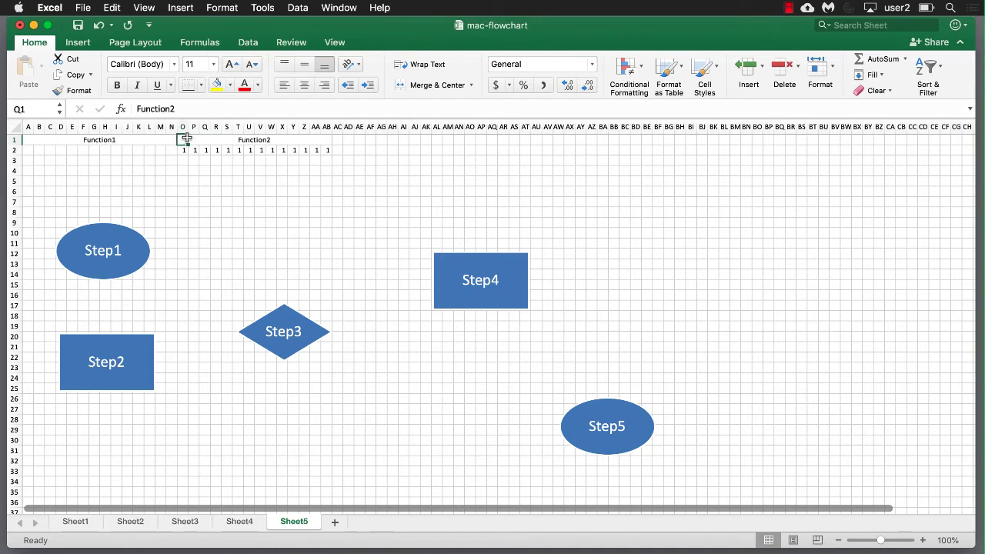
{"action": "left_click", "coordinate": [193, 140]}
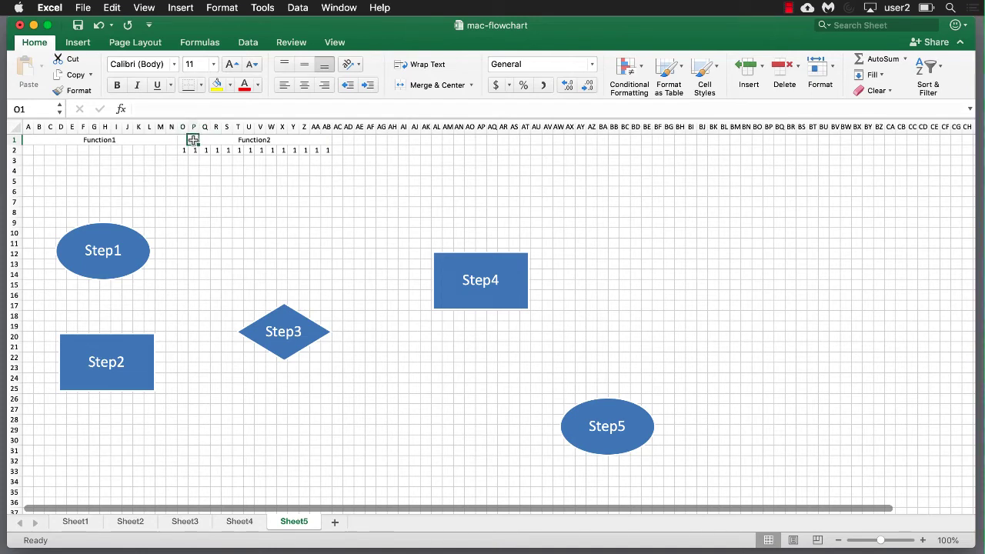
{"action": "left_click", "coordinate": [326, 140]}
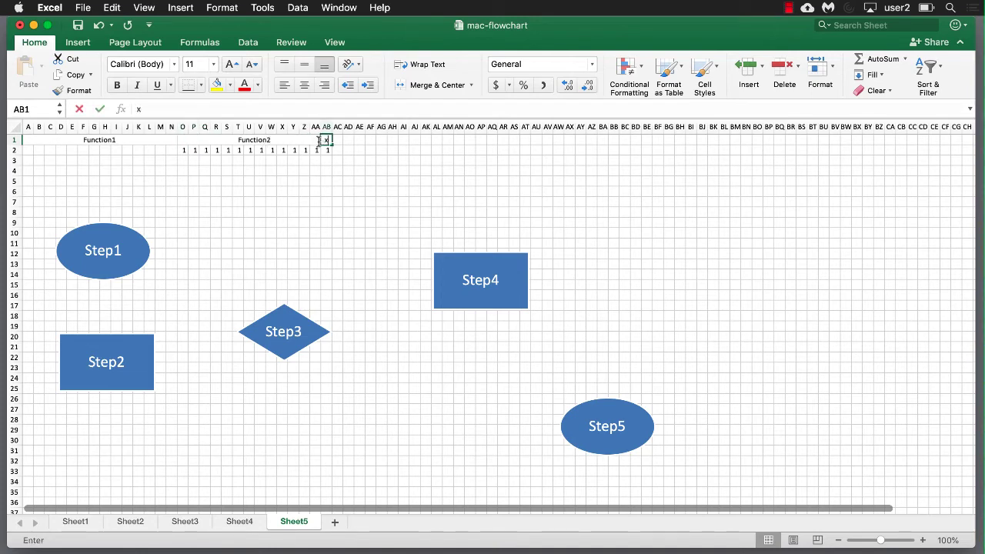
{"action": "key", "text": "Return"}
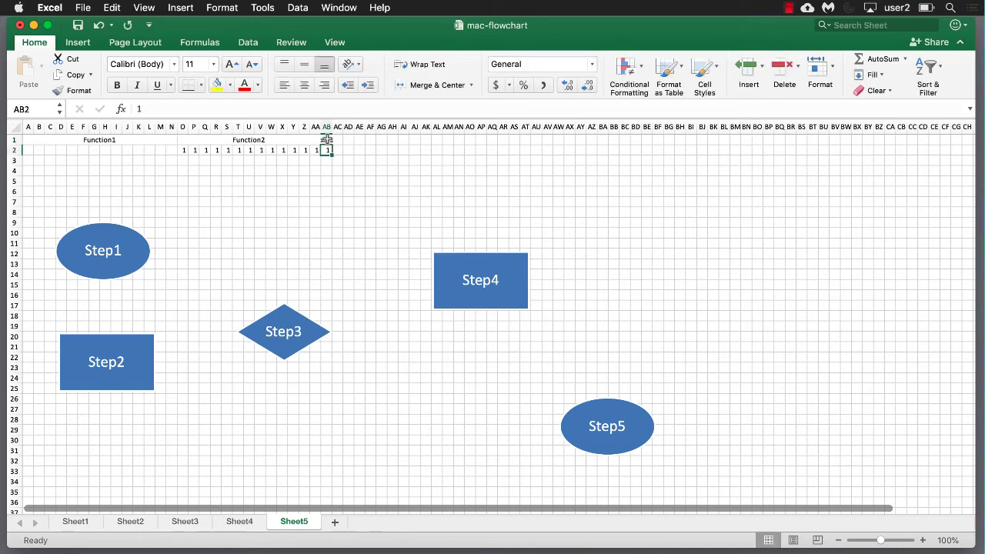
{"action": "key", "text": "Delete"}
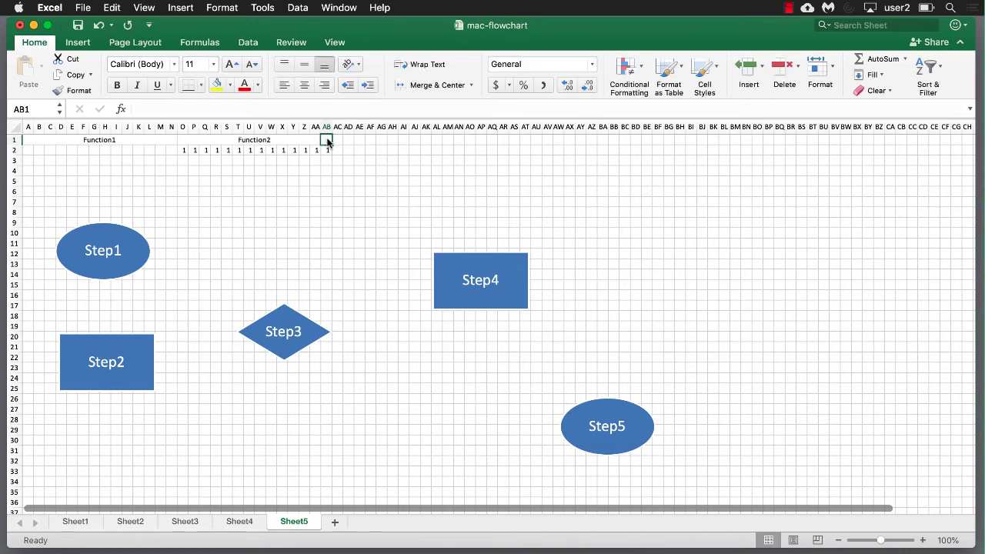
- Try overwriting the merged Function1 heading with the test text hjghjkg, and undo the entry
{"action": "left_click", "coordinate": [128, 142]}
{"action": "type", "text": "hjghjkg"}
{"action": "key", "text": "Return"}
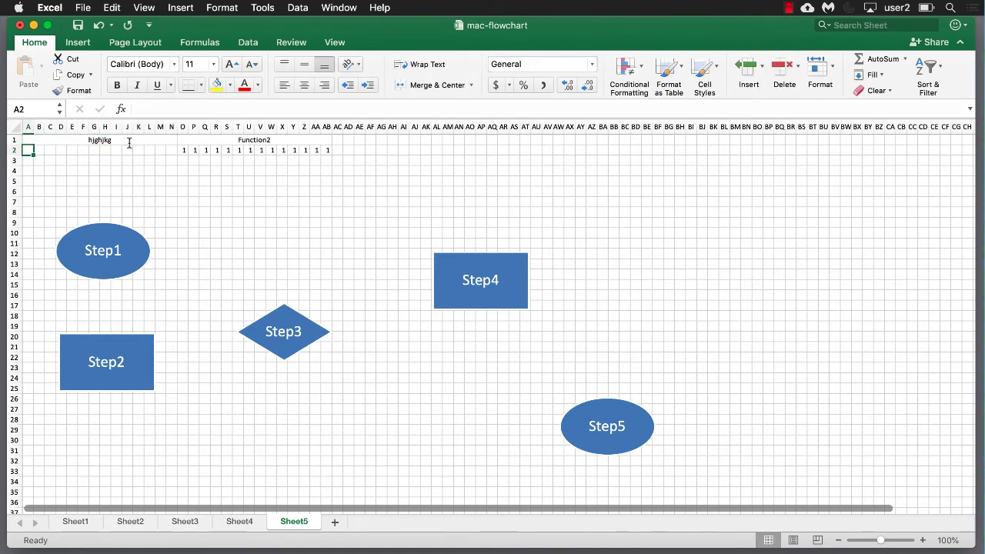
{"action": "key", "text": "super+z"}
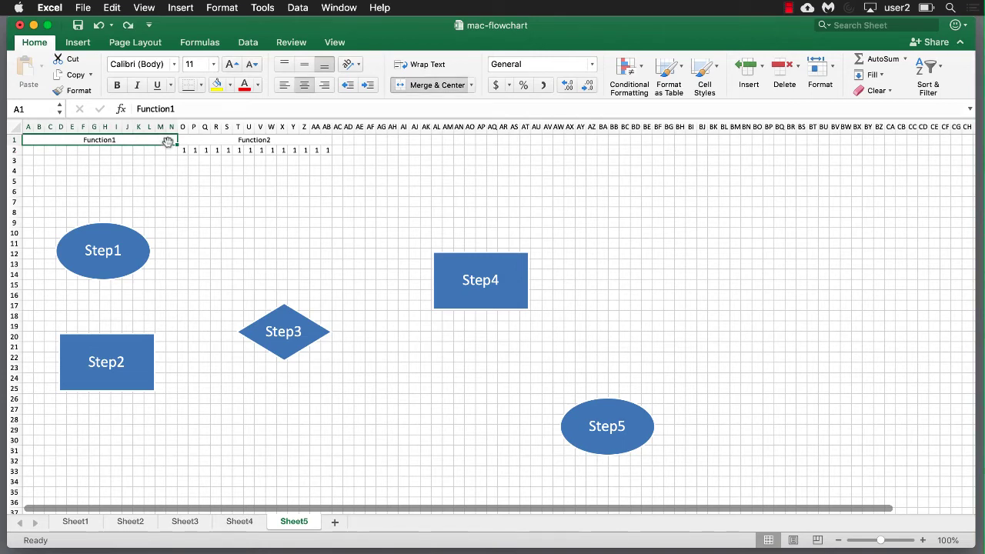
- Copy the formatting of the Function2 heading cells O1:AB1 onto the Function1 heading to replace its merge
{"action": "left_click", "coordinate": [191, 140]}
{"action": "left_click_drag", "start_coordinate": [181, 139], "coordinate": [312, 140]}
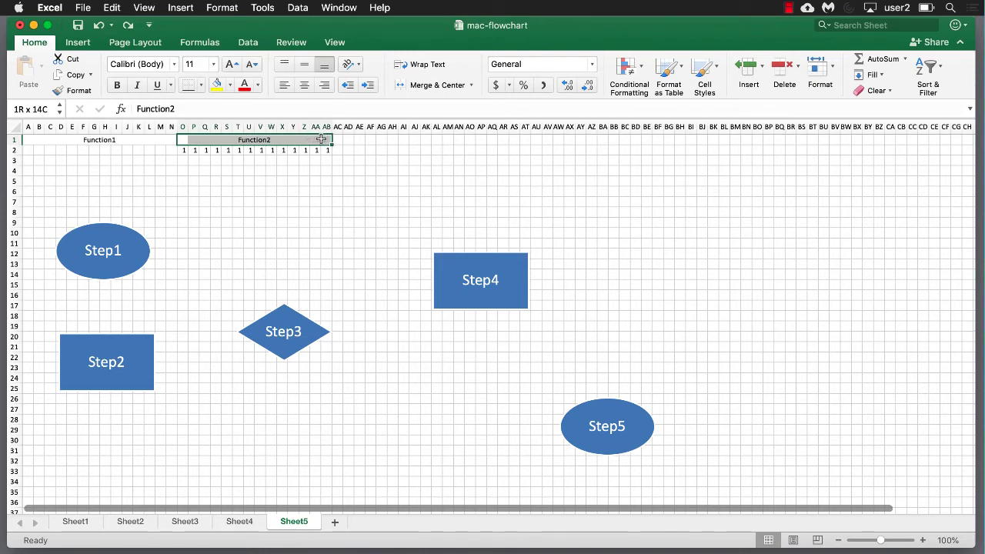
{"action": "left_click", "coordinate": [72, 90]}
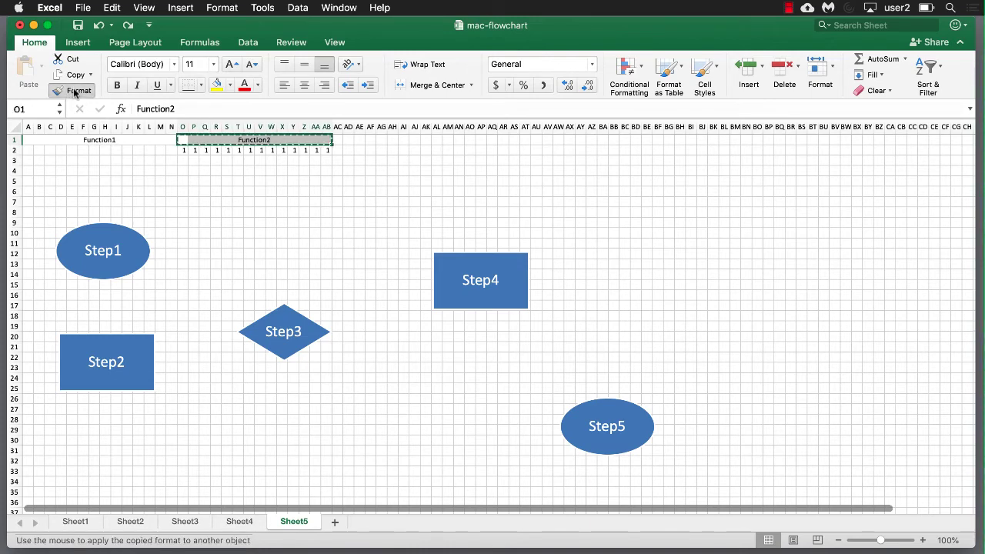
{"action": "left_click", "coordinate": [29, 140]}
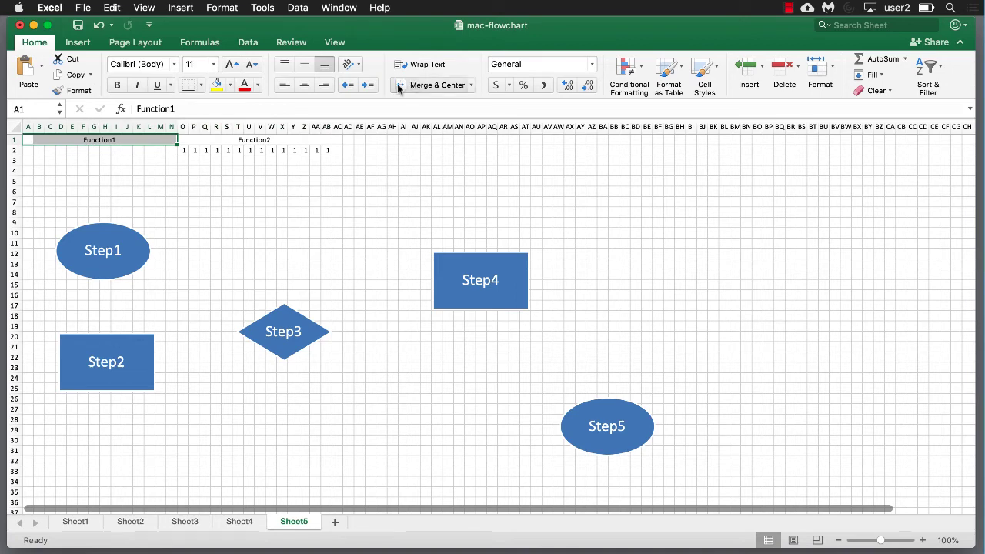
{"action": "left_click", "coordinate": [160, 139]}
{"action": "left_click", "coordinate": [192, 139]}
- Move the row of 1s from O2:AB2 to the neighbouring cells AC2:AP2 to mark an equally wide third function
{"action": "left_click_drag", "start_coordinate": [184, 146], "coordinate": [315, 149]}
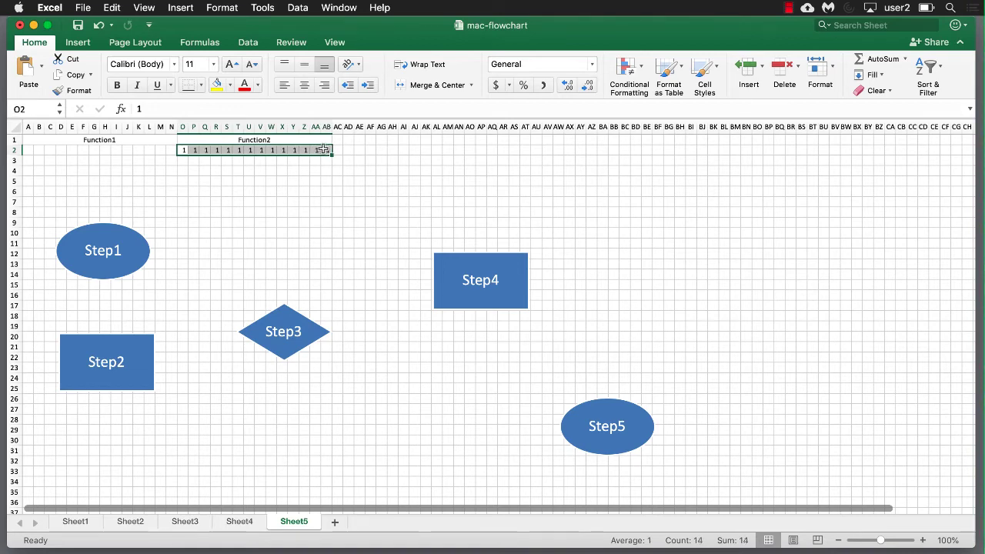
{"action": "key", "text": "super+c"}
{"action": "left_click", "coordinate": [338, 149]}
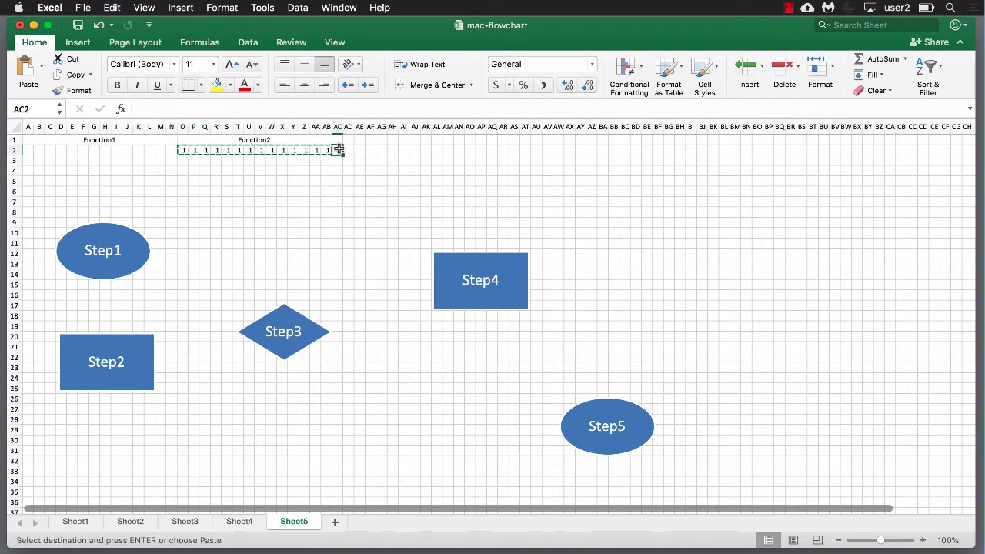
{"action": "key", "text": "Return"}
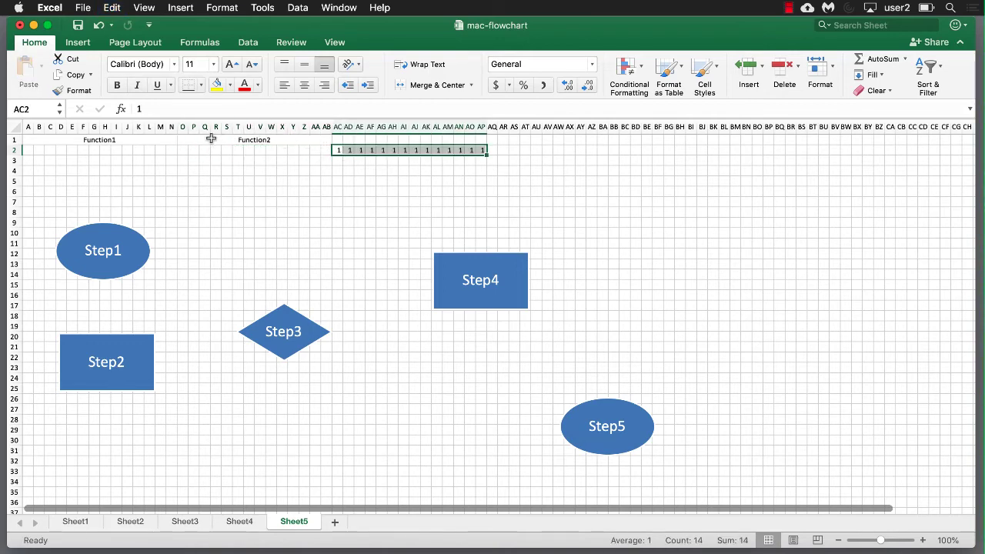
- Copy the Function2 heading from O1:AB1 to AC1:AP1 and rename the copy Function3
{"action": "left_click_drag", "start_coordinate": [183, 139], "coordinate": [324, 140]}
{"action": "key", "text": "super+c"}
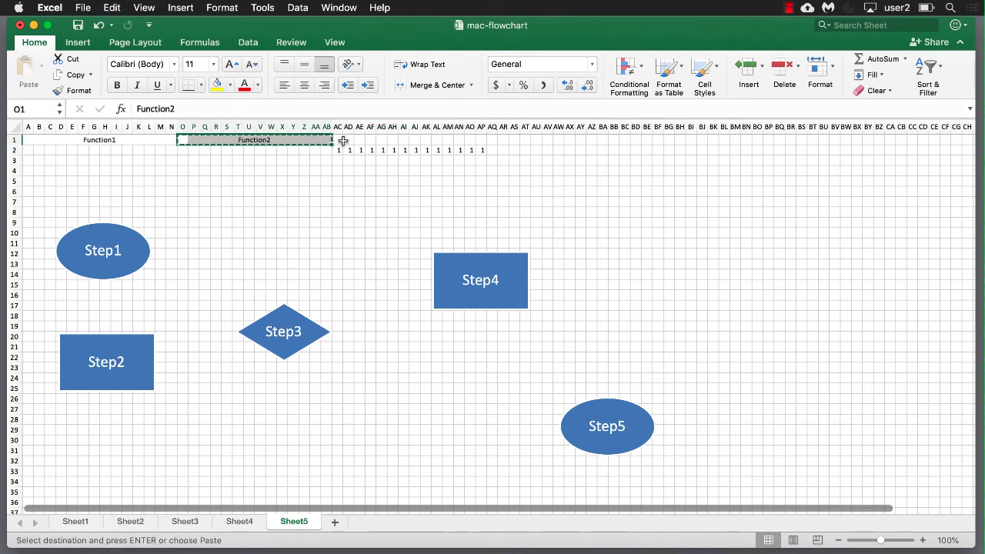
{"action": "left_click", "coordinate": [340, 141]}
{"action": "key", "text": "super+v"}
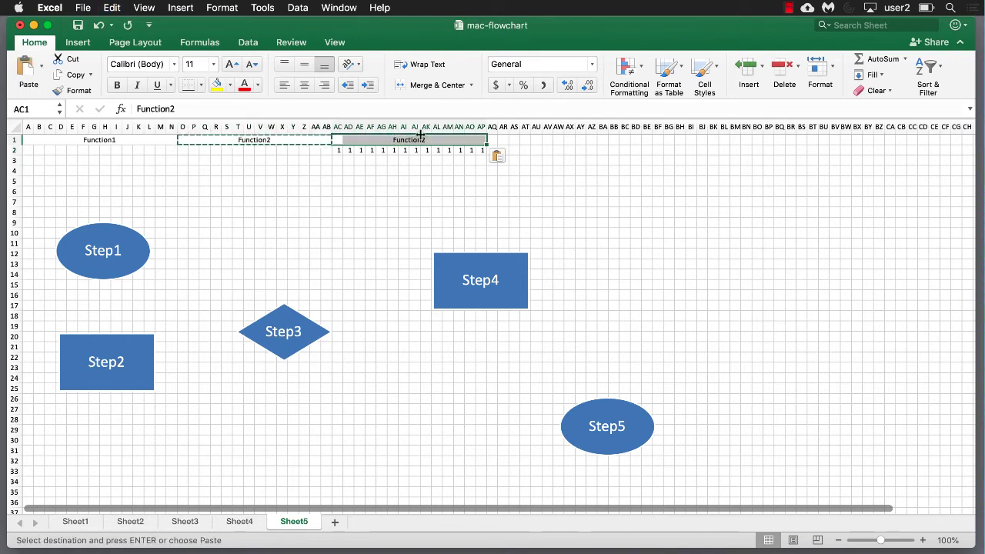
{"action": "left_click", "coordinate": [198, 109]}
{"action": "key", "text": "BackSpace"}
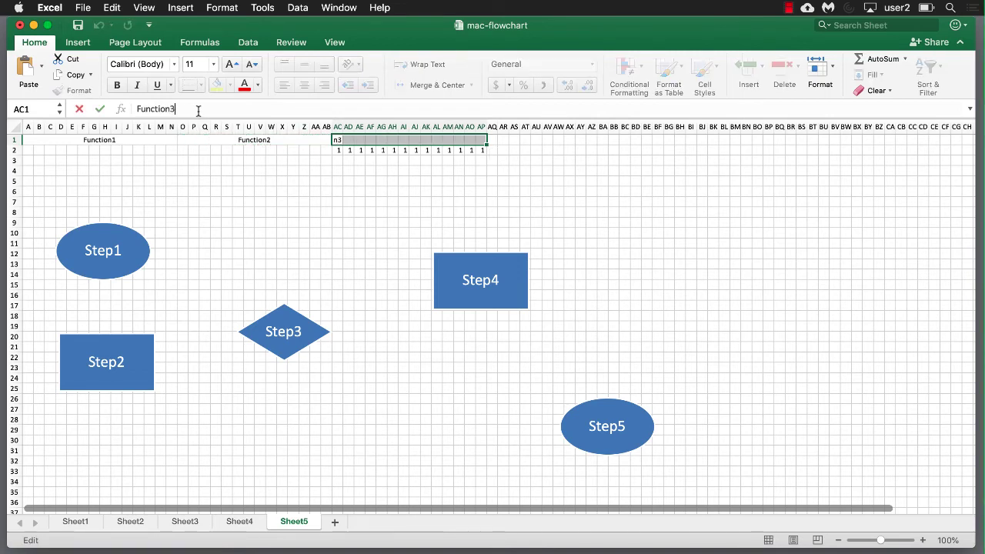
{"action": "key", "text": "Return"}
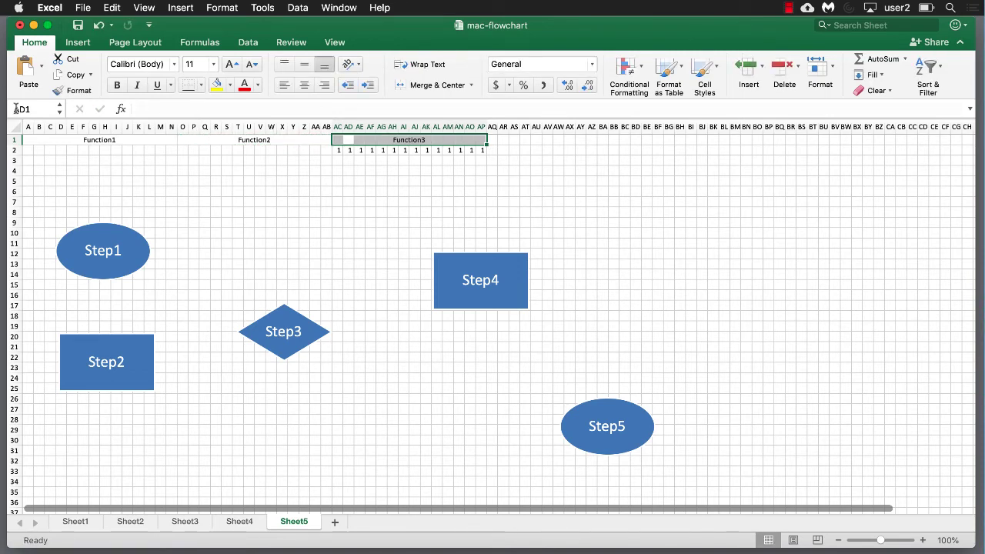
- Apply outside borders to the Function1 heading cells A1:N1
{"action": "left_click_drag", "start_coordinate": [27, 140], "coordinate": [170, 143]}
{"action": "left_click", "coordinate": [201, 86]}
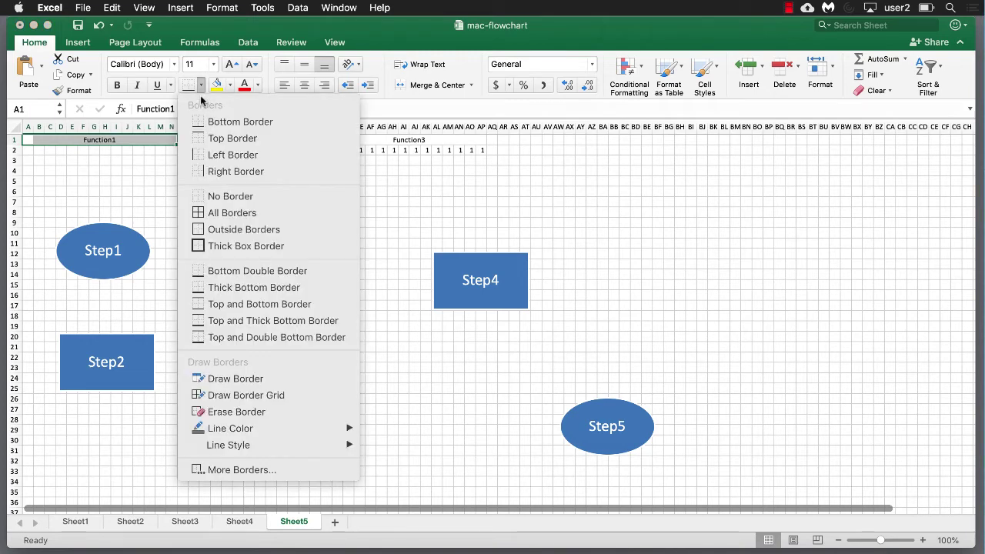
{"action": "left_click", "coordinate": [220, 229]}
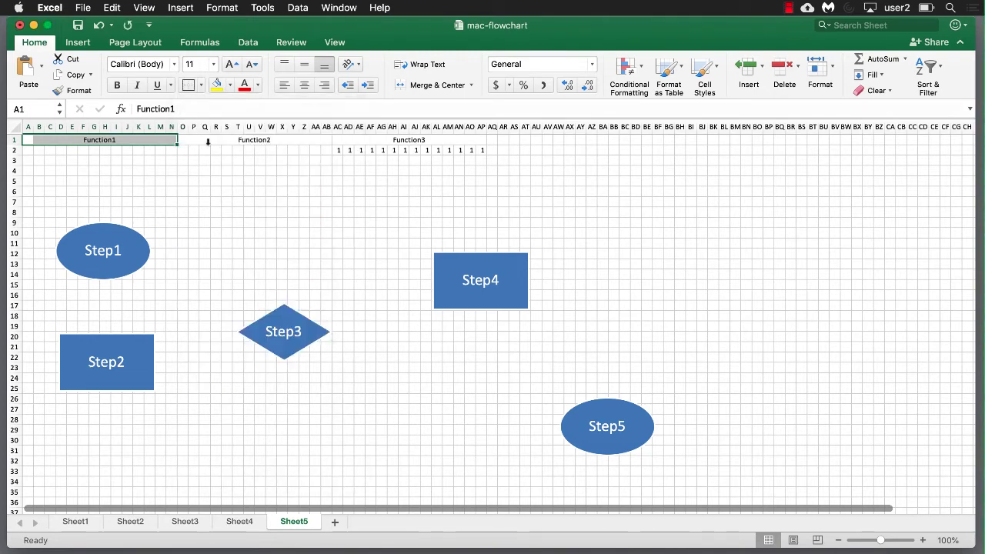
- Copy the bordered heading format onto the Function2 and Function3 headings, and clear the 1s from AC2:AP2
{"action": "left_click", "coordinate": [85, 91]}
{"action": "left_click_drag", "start_coordinate": [185, 141], "coordinate": [329, 143]}
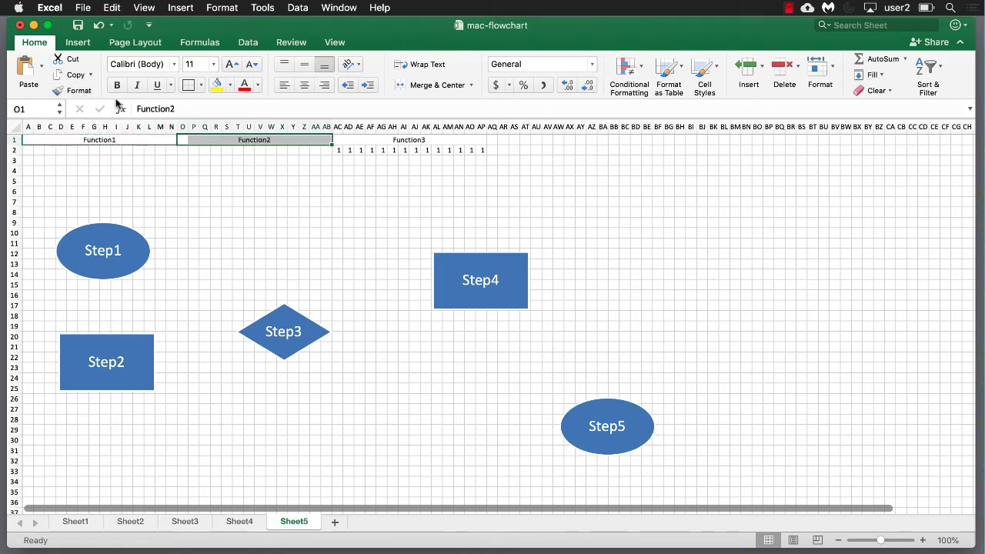
{"action": "left_click", "coordinate": [81, 90]}
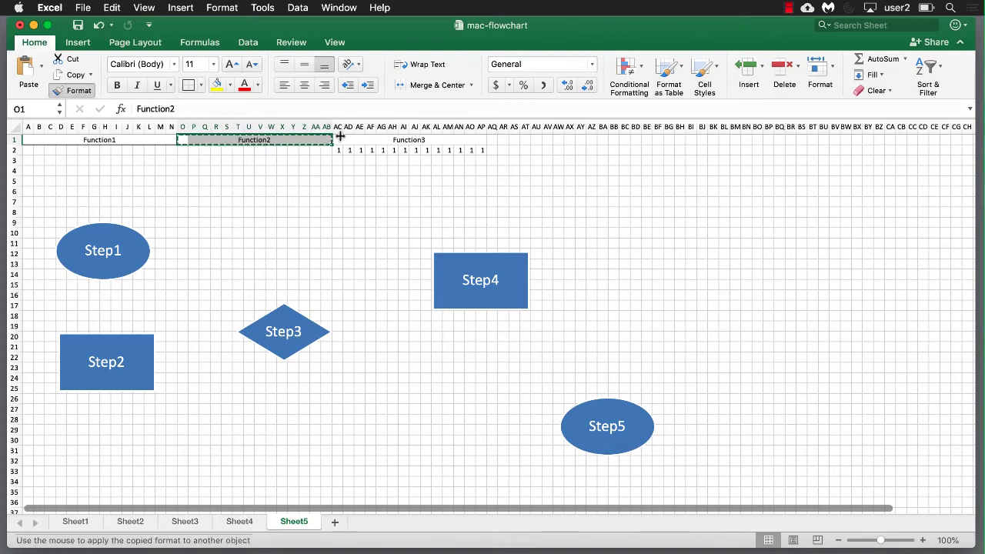
{"action": "left_click_drag", "start_coordinate": [336, 140], "coordinate": [481, 139]}
{"action": "left_click", "coordinate": [359, 212]}
{"action": "left_click_drag", "start_coordinate": [335, 151], "coordinate": [485, 152]}
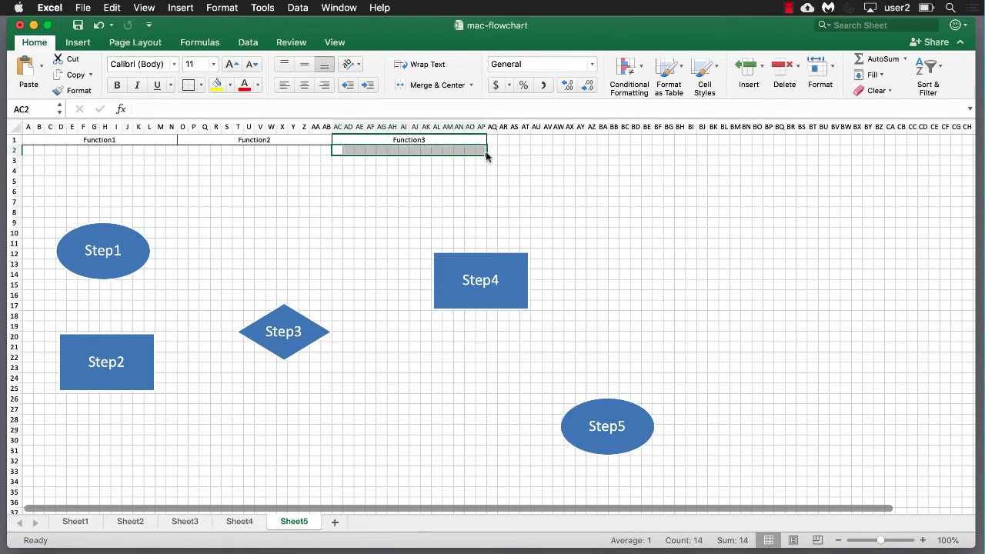
- Put an outside border around A2:N33 and copy its formatting to the areas beneath Function2 and Function3 down to row 33
{"action": "left_click", "coordinate": [28, 150]}
{"action": "left_click_drag", "start_coordinate": [28, 150], "coordinate": [167, 471]}
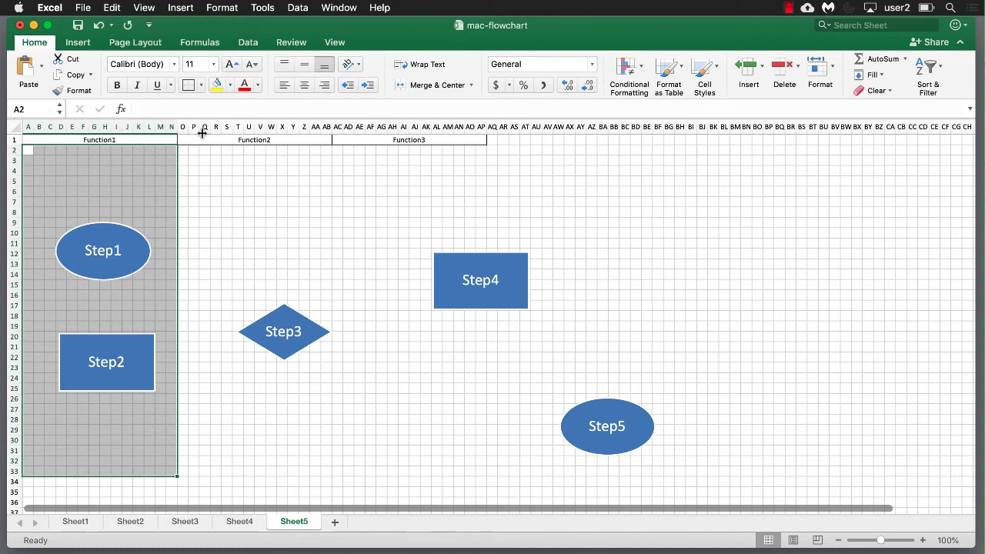
{"action": "left_click", "coordinate": [73, 90]}
{"action": "mouse_move", "coordinate": [182, 150]}
{"action": "left_mouse_down"}
{"action": "mouse_move", "coordinate": [289, 361]}
{"action": "mouse_move", "coordinate": [331, 415]}
{"action": "mouse_move", "coordinate": [338, 471]}
{"action": "left_mouse_up"}
{"action": "left_click", "coordinate": [68, 92]}
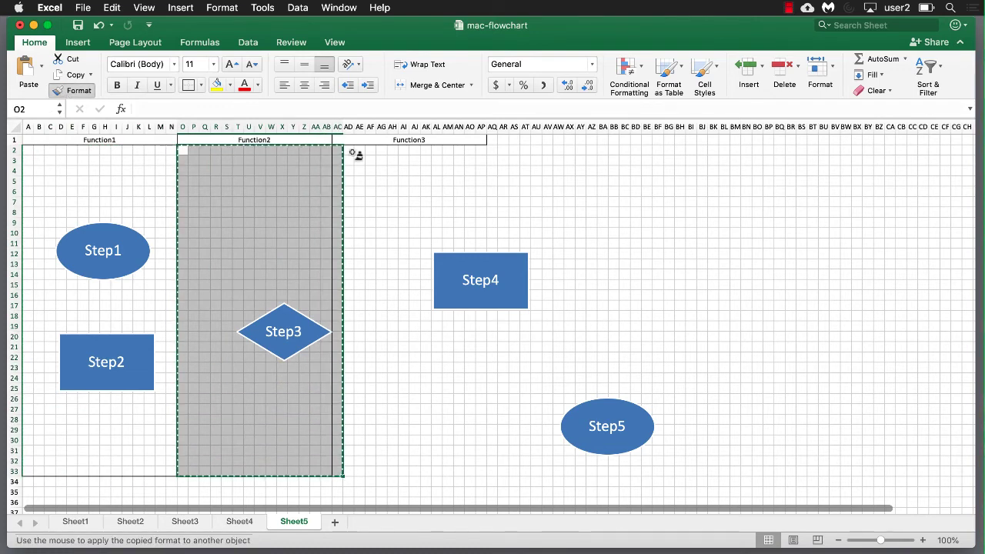
{"action": "mouse_move", "coordinate": [340, 151]}
{"action": "left_mouse_down"}
{"action": "mouse_move", "coordinate": [488, 393]}
{"action": "mouse_move", "coordinate": [477, 471]}
{"action": "left_mouse_up"}
{"action": "left_click", "coordinate": [624, 326]}
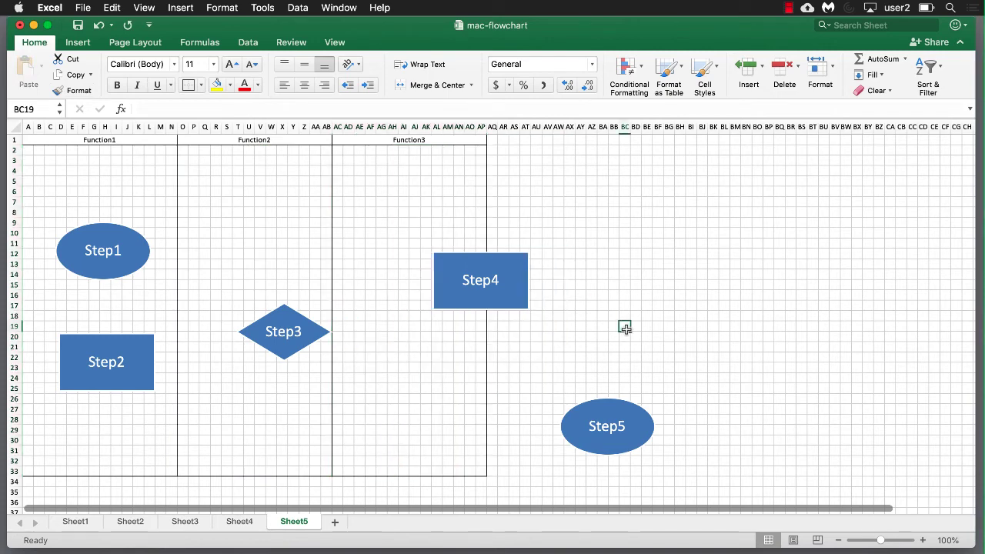
- Hide the gridlines on Sheet5
{"action": "left_click", "coordinate": [640, 292]}
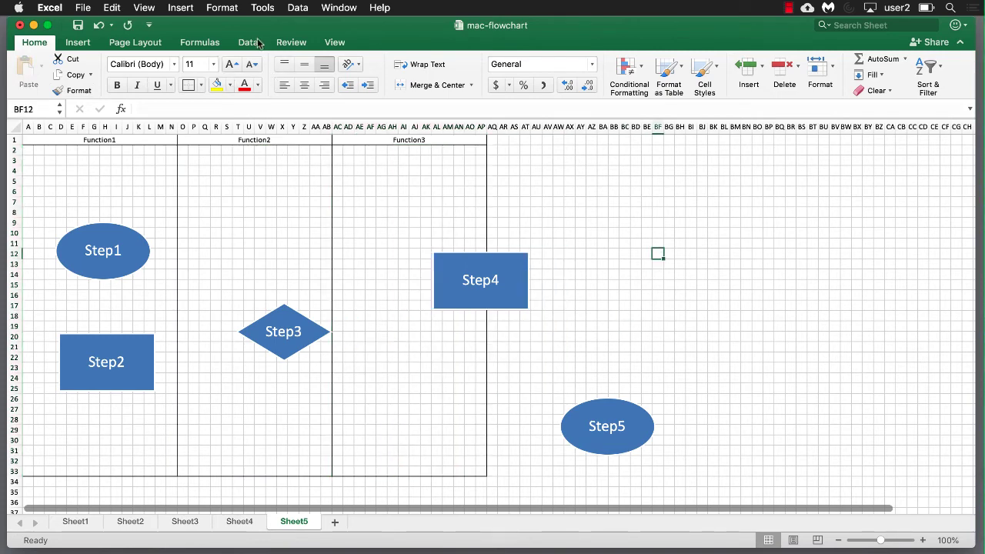
{"action": "left_click", "coordinate": [334, 42]}
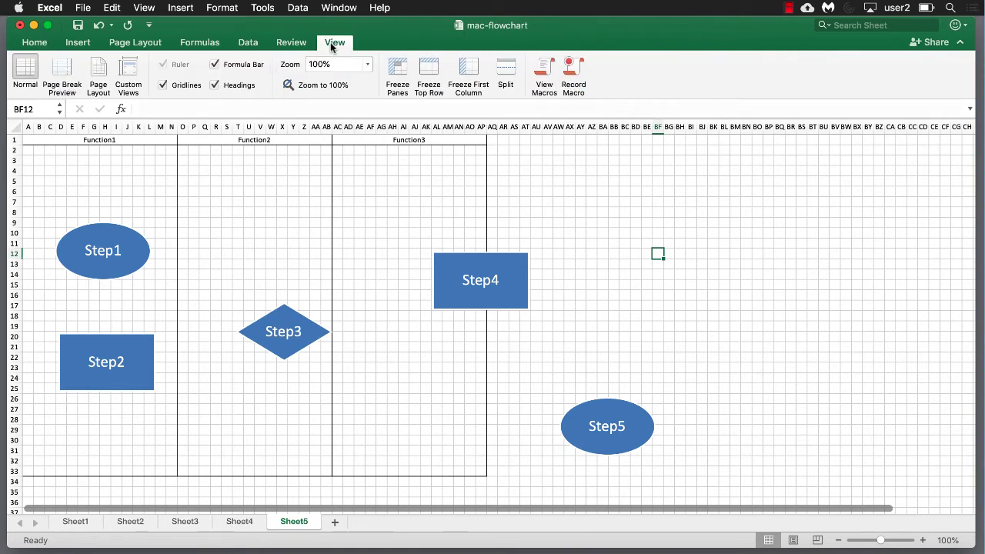
{"action": "left_click", "coordinate": [163, 85]}
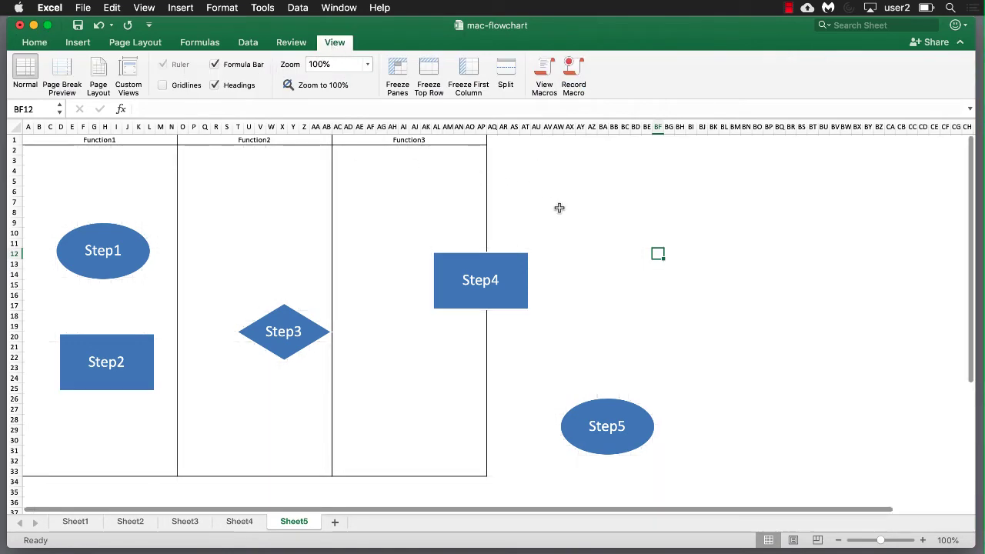
- Arrange Step1 and Step2 in the Function1 lane, Step3 in the Function2 lane, and Step4 above Step5 in the Function3 lane
{"action": "left_click_drag", "start_coordinate": [96, 233], "coordinate": [85, 180]}
{"action": "left_click_drag", "start_coordinate": [107, 347], "coordinate": [97, 271]}
{"action": "left_click_drag", "start_coordinate": [282, 315], "coordinate": [249, 270]}
{"action": "mouse_move", "coordinate": [107, 305]}
{"action": "left_mouse_down"}
{"action": "mouse_move", "coordinate": [105, 330]}
{"action": "mouse_move", "coordinate": [107, 310]}
{"action": "left_mouse_up"}
{"action": "left_click_drag", "start_coordinate": [466, 263], "coordinate": [395, 279]}
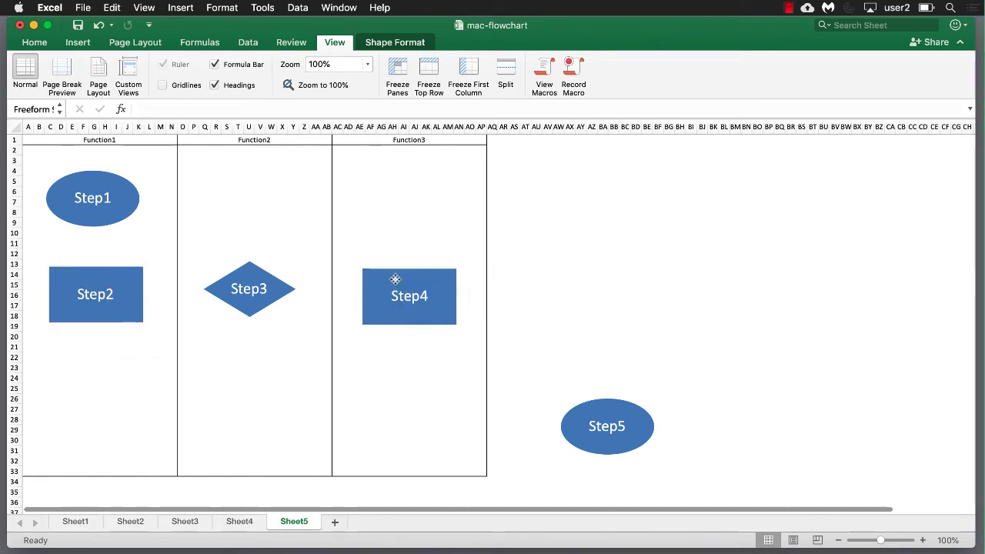
{"action": "left_click_drag", "start_coordinate": [599, 419], "coordinate": [401, 397]}
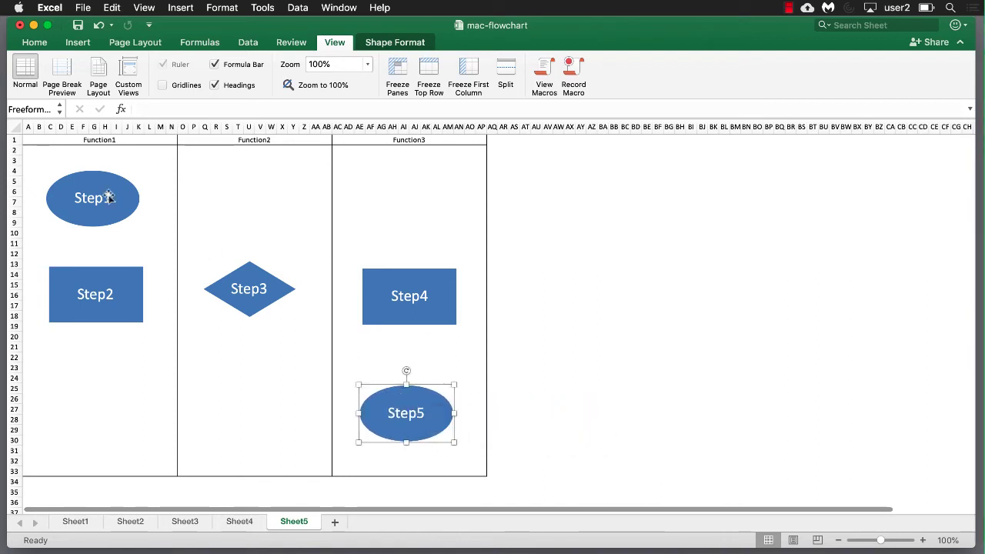
- Draw a straight arrow connector from the bottom of the Step1 oval to the top of the Step2 rectangle
{"action": "left_click", "coordinate": [77, 43]}
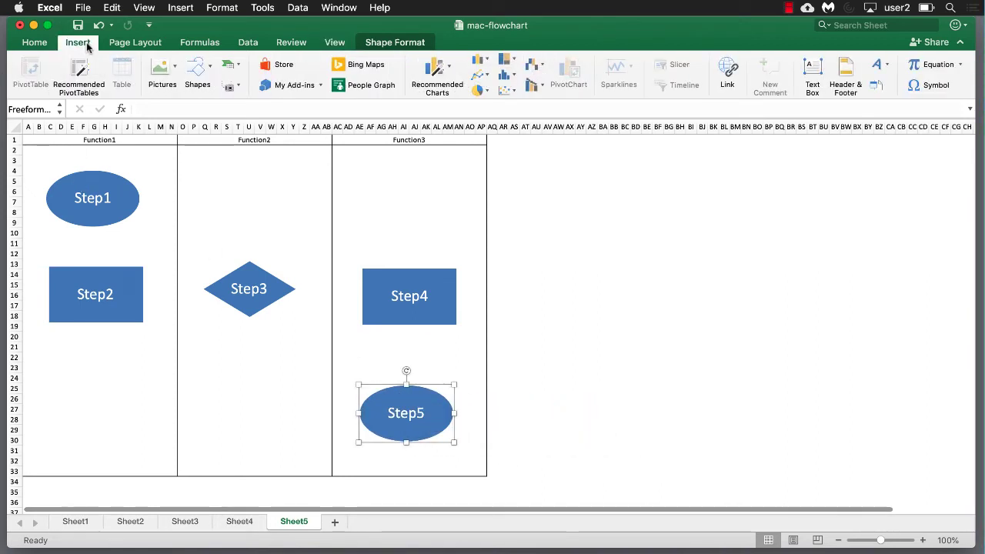
{"action": "left_click", "coordinate": [197, 70]}
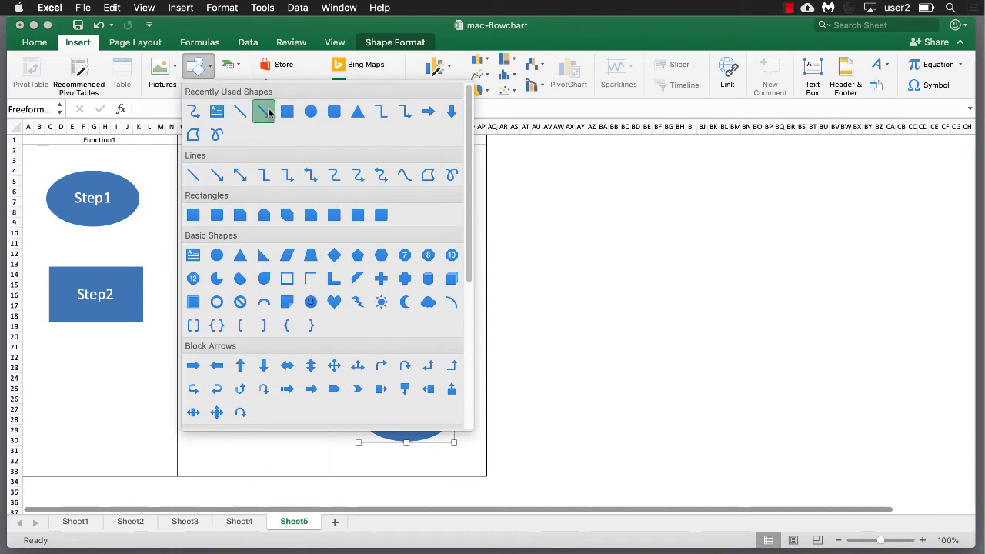
{"action": "left_click", "coordinate": [265, 112]}
{"action": "left_click_drag", "start_coordinate": [93, 225], "coordinate": [97, 273]}
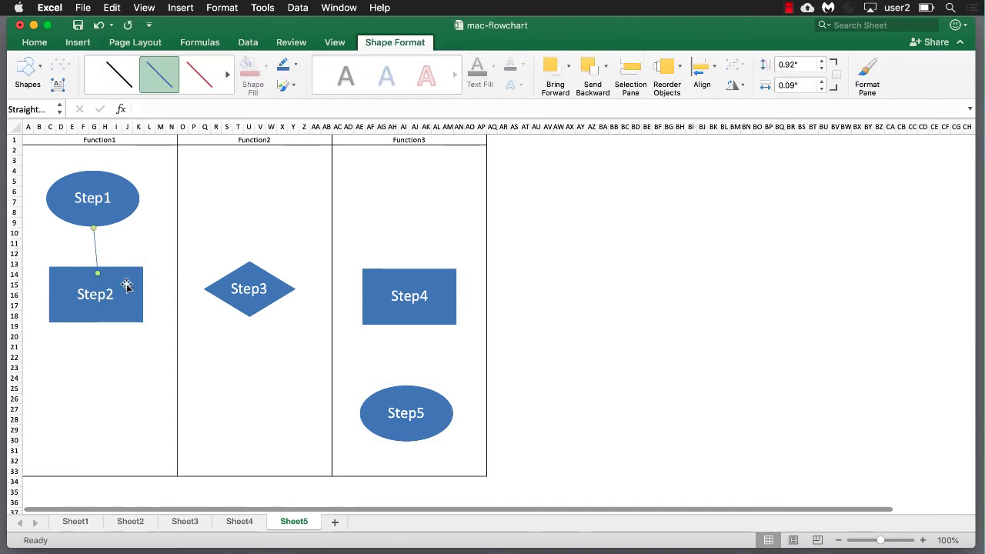
{"action": "right_click", "coordinate": [117, 277]}
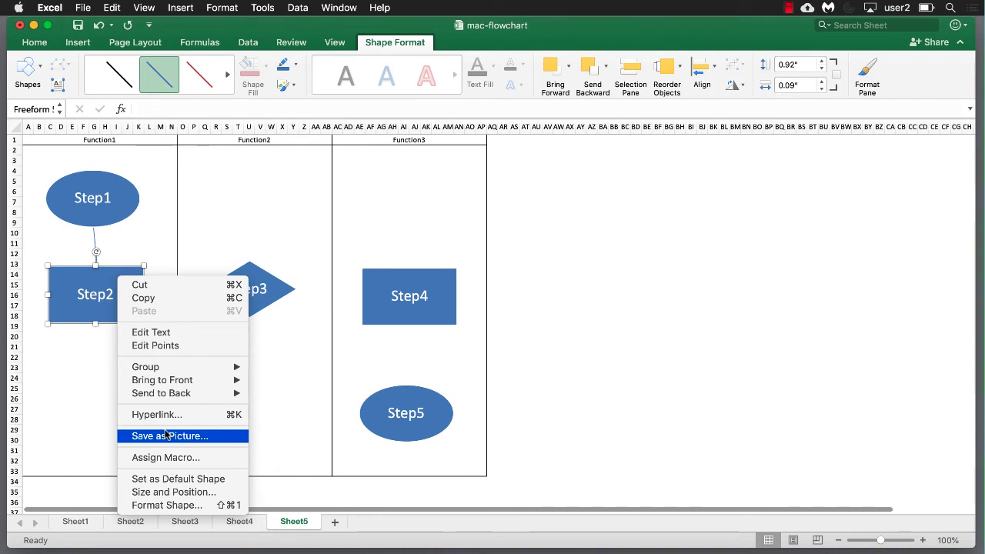
{"action": "left_click", "coordinate": [43, 67]}
{"action": "left_click", "coordinate": [41, 68]}
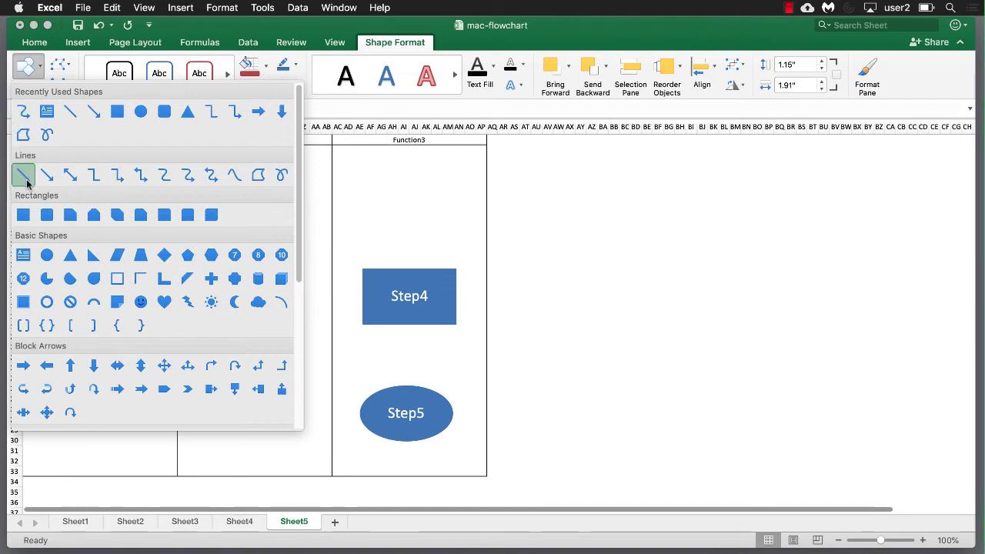
{"action": "left_click", "coordinate": [23, 215]}
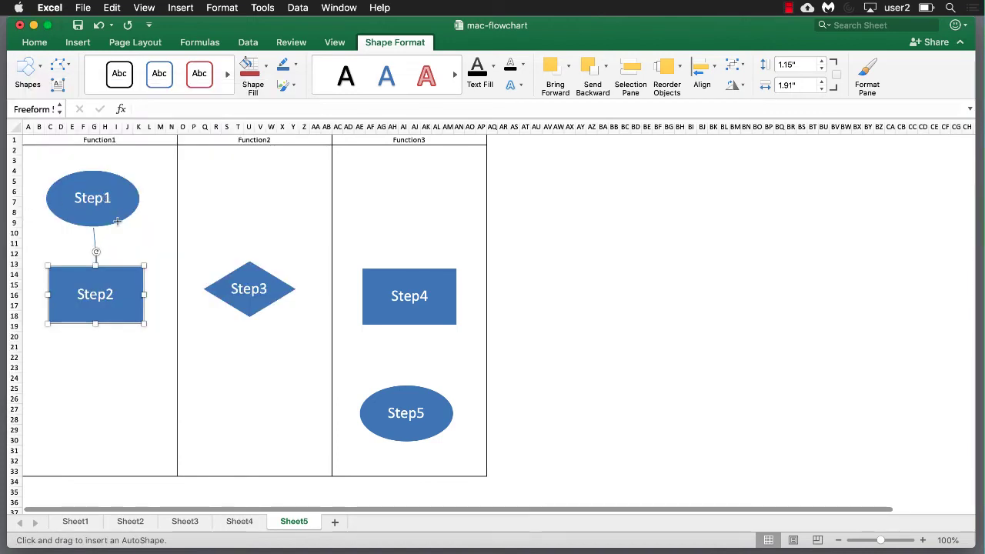
{"action": "left_click", "coordinate": [125, 241]}
{"action": "left_click", "coordinate": [96, 247]}
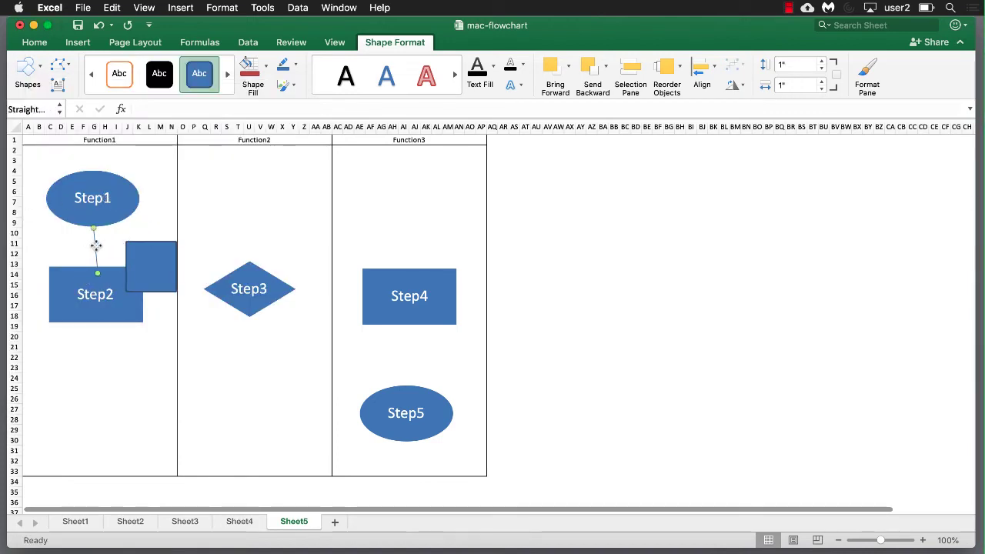
{"action": "left_click", "coordinate": [143, 250]}
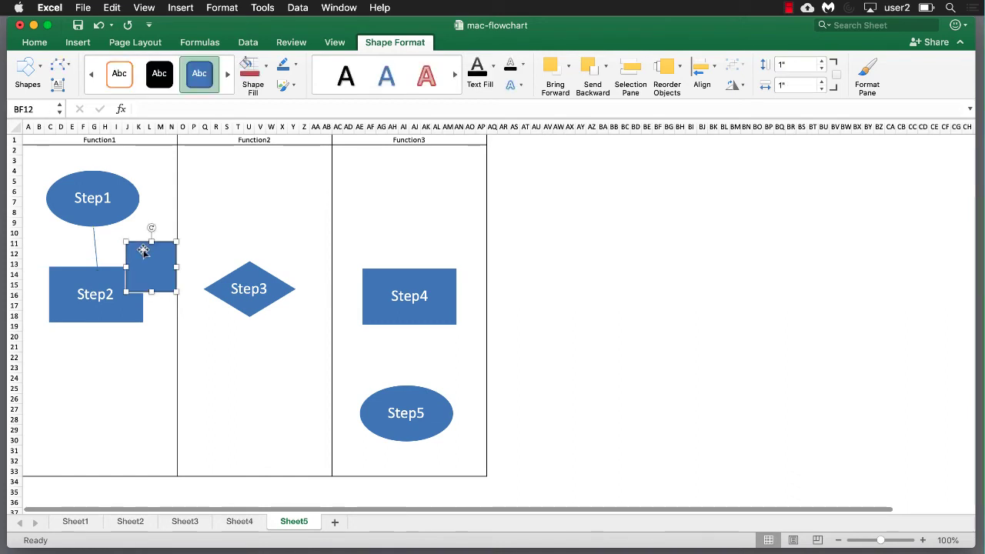
{"action": "key", "text": "Delete"}
- Move Step2 down to about rows 18 to 23 and adjust the arrow's ends to meet Step1's bottom and Step2's top
{"action": "left_click", "coordinate": [95, 246]}
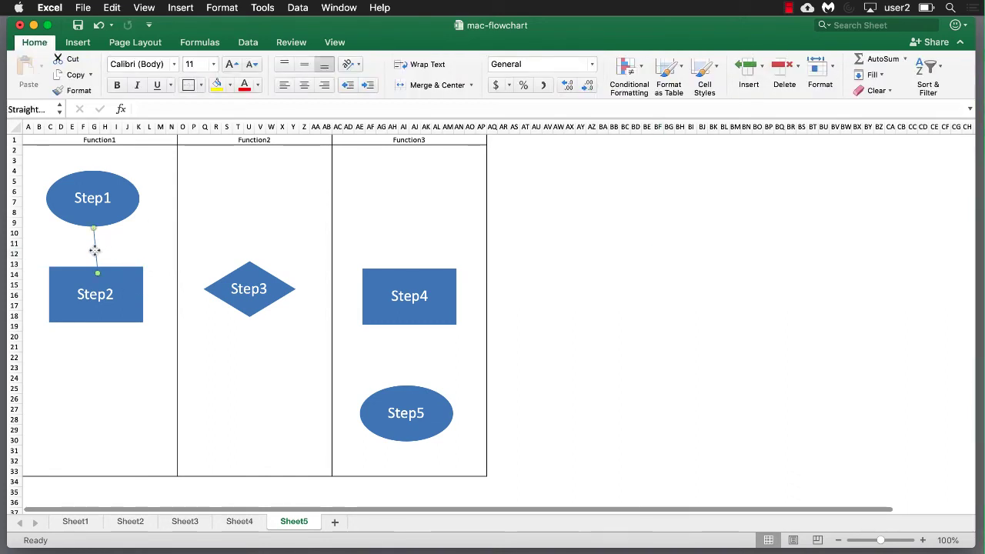
{"action": "left_click_drag", "start_coordinate": [95, 278], "coordinate": [94, 322]}
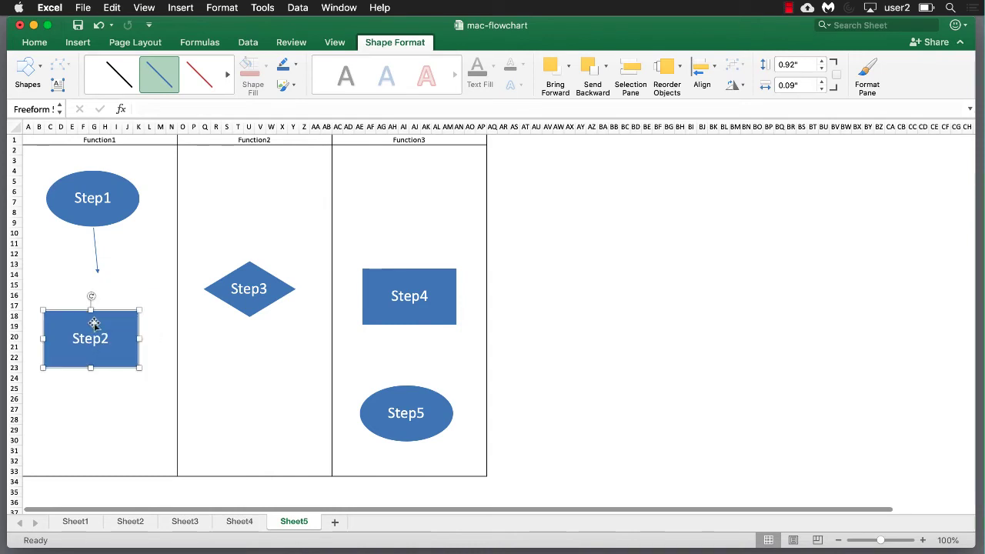
{"action": "left_click", "coordinate": [96, 268]}
{"action": "left_click_drag", "start_coordinate": [97, 268], "coordinate": [90, 308]}
{"action": "left_click_drag", "start_coordinate": [86, 247], "coordinate": [93, 226]}
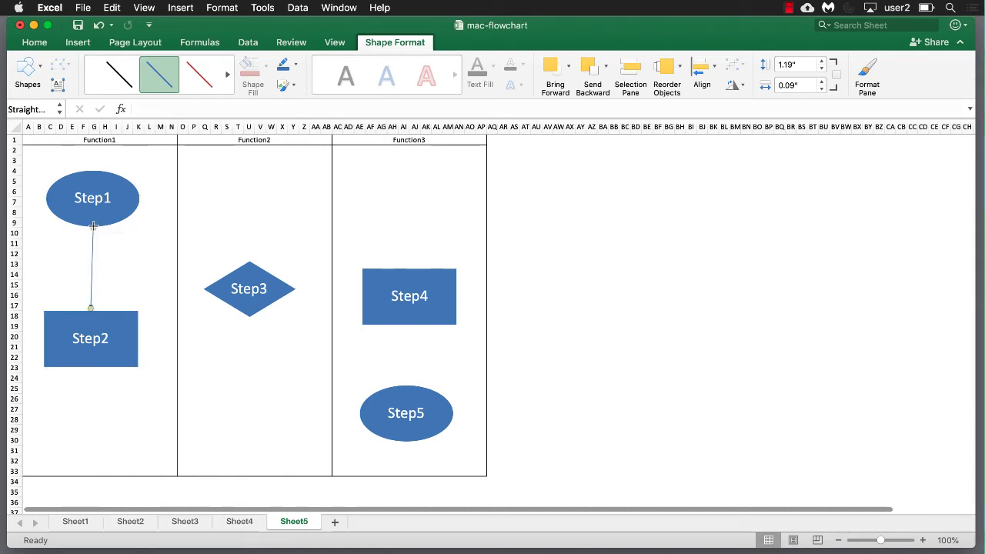
- Try copying the Step2 rectangle's formatting onto Step4, and undo the change
{"action": "left_click", "coordinate": [119, 338]}
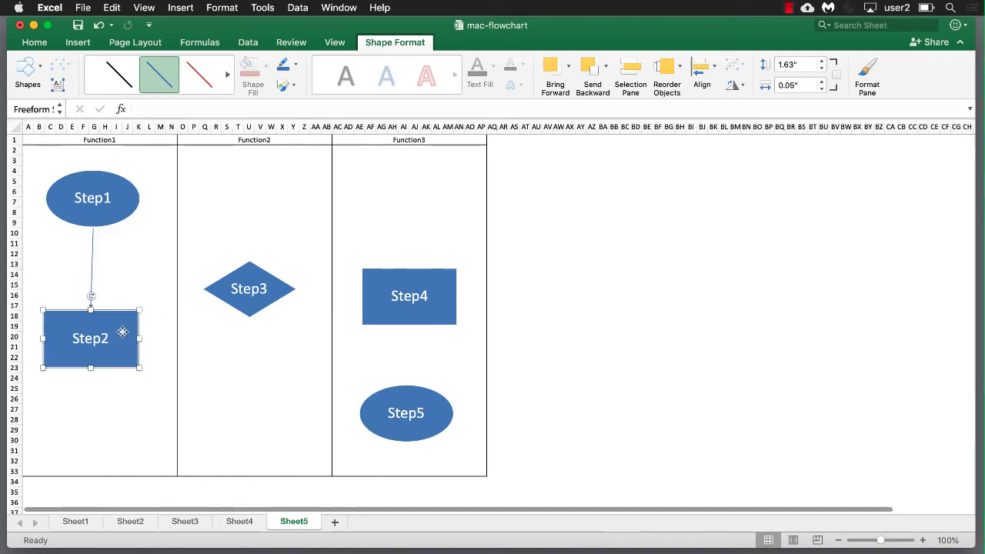
{"action": "left_click", "coordinate": [75, 46]}
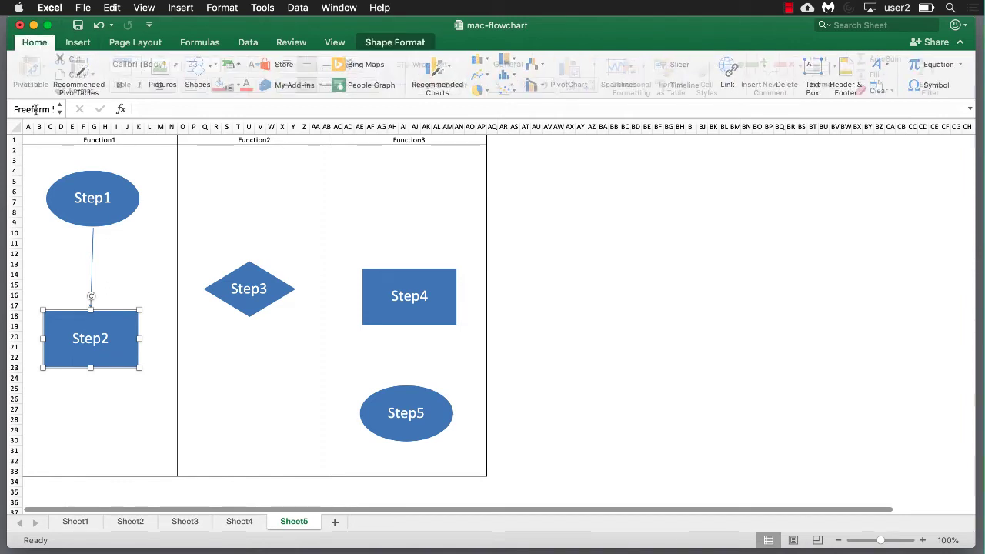
{"action": "left_click", "coordinate": [73, 90]}
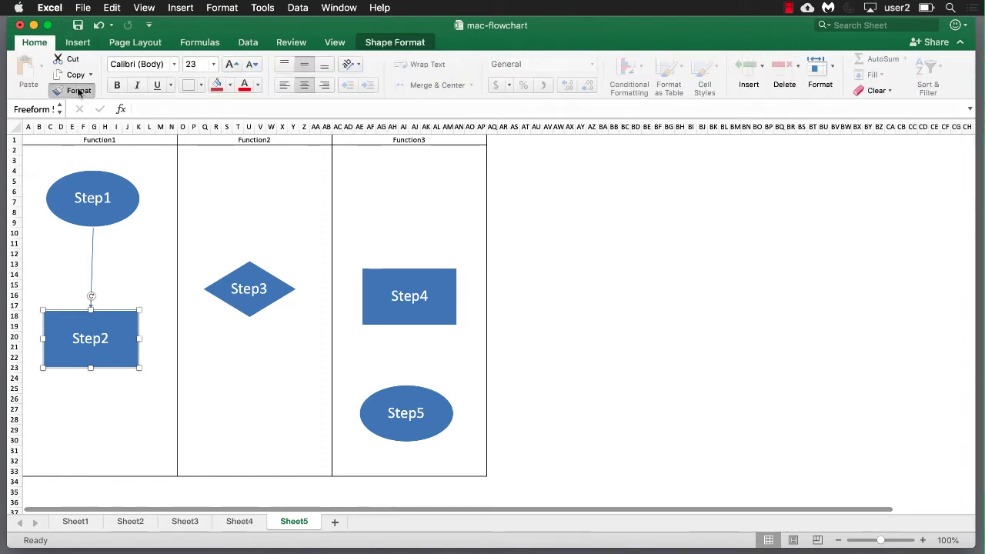
{"action": "key", "text": "super+z"}
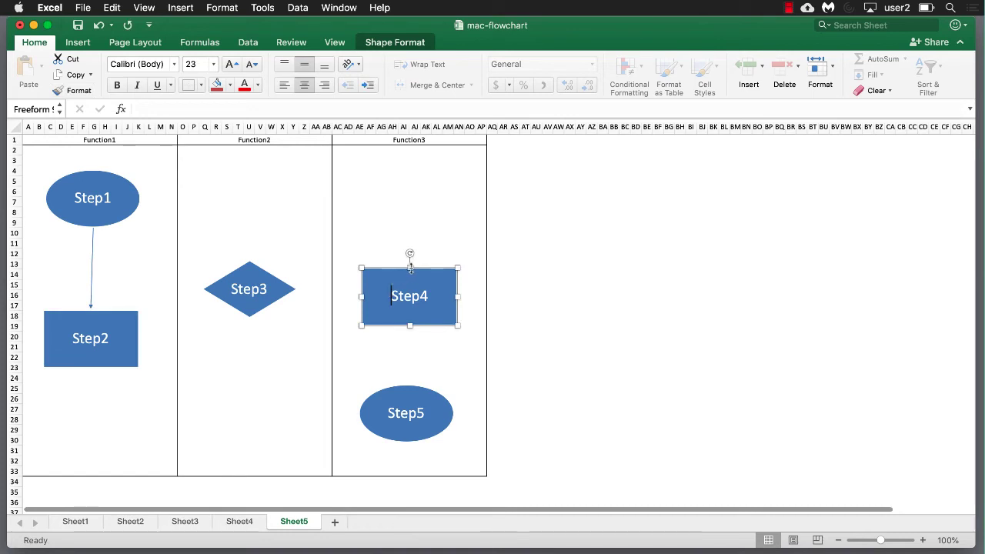
- Draw a straight arrow connector from the right side of the Step2 rectangle to the left point of the Step3 diamond
{"action": "left_click", "coordinate": [92, 249]}
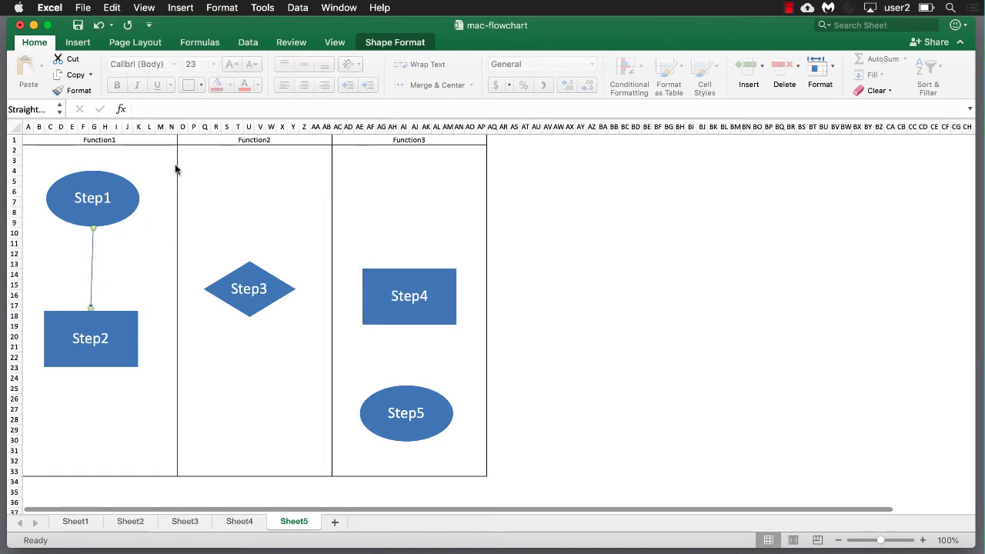
{"action": "left_click", "coordinate": [84, 45]}
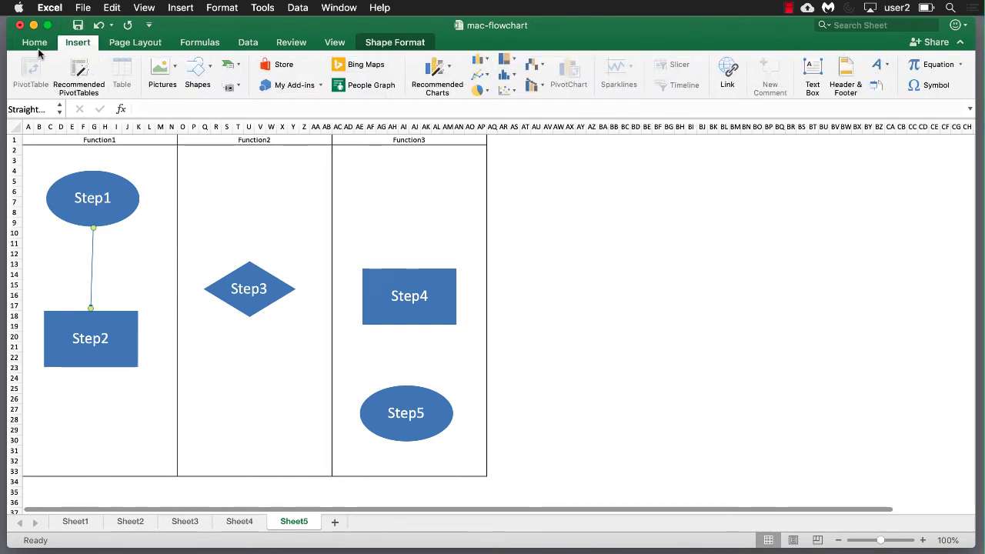
{"action": "left_click", "coordinate": [150, 283]}
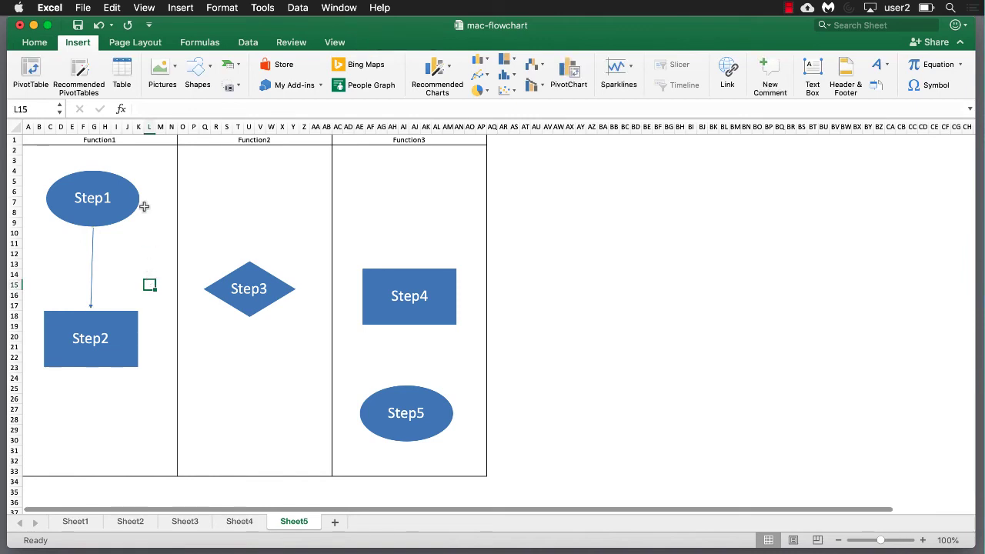
{"action": "left_click", "coordinate": [32, 43]}
{"action": "left_click", "coordinate": [74, 45]}
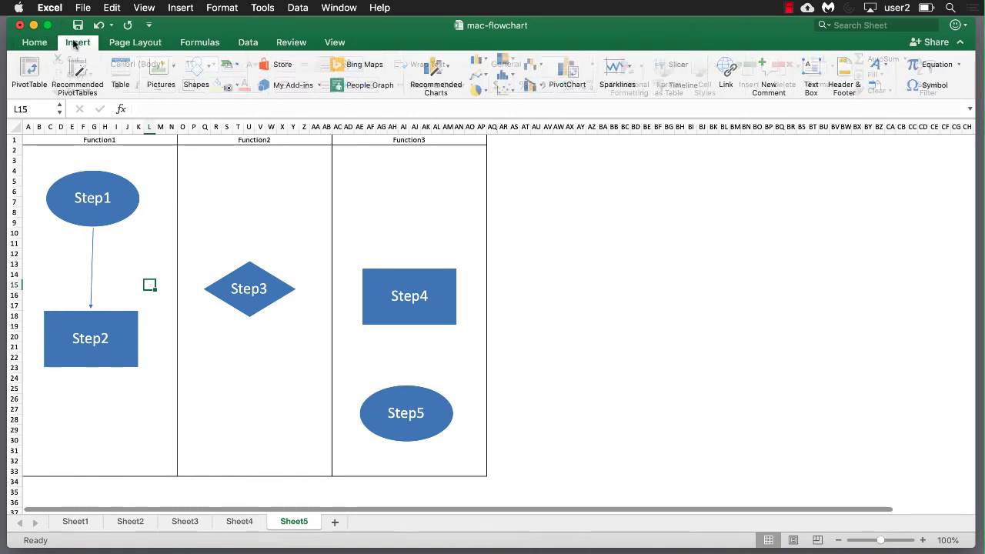
{"action": "left_click", "coordinate": [204, 66]}
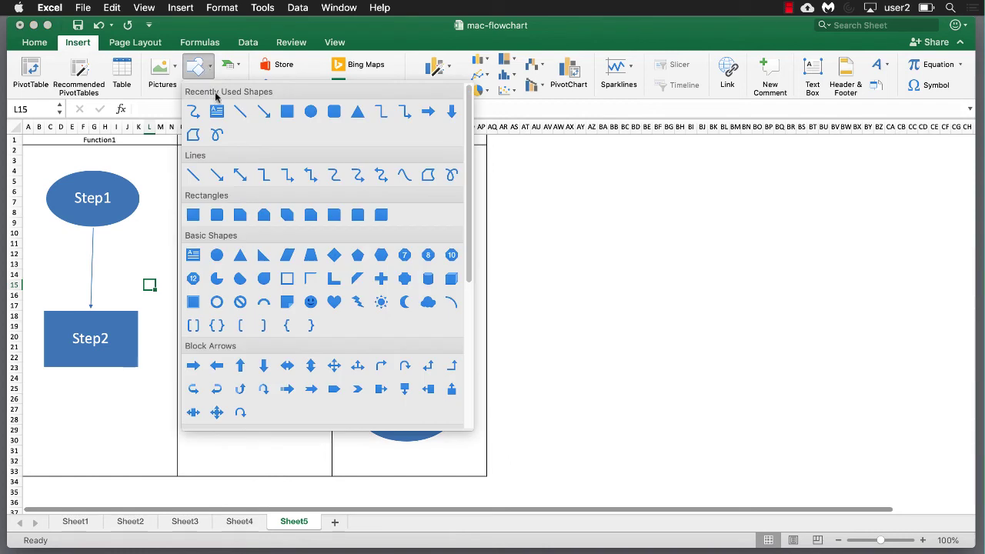
{"action": "left_click", "coordinate": [262, 112]}
{"action": "left_click_drag", "start_coordinate": [137, 335], "coordinate": [202, 292]}
{"action": "key", "text": "Escape"}
{"action": "left_click", "coordinate": [167, 339]}
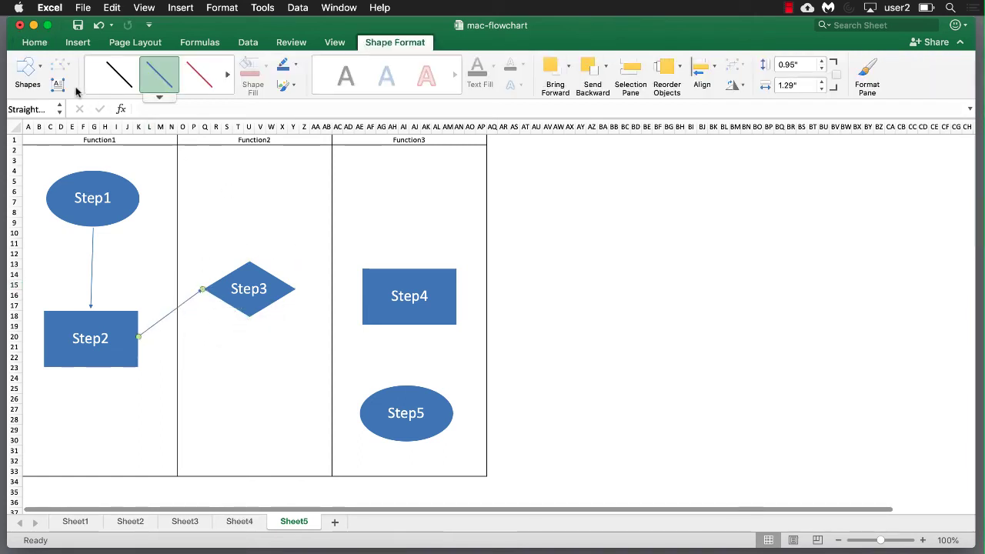
- Draw a straight arrow connector from Step3's right point to Step4 and adjust its end to meet the middle of Step4's left side
{"action": "left_click", "coordinate": [40, 68]}
{"action": "left_click", "coordinate": [93, 113]}
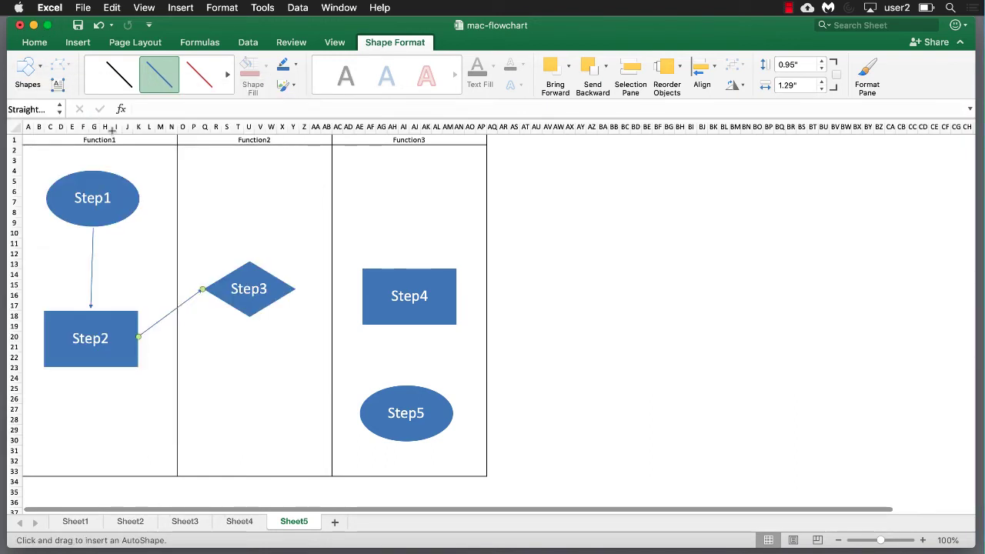
{"action": "left_click_drag", "start_coordinate": [297, 288], "coordinate": [366, 297]}
{"action": "left_click", "coordinate": [379, 285]}
{"action": "left_click", "coordinate": [343, 295]}
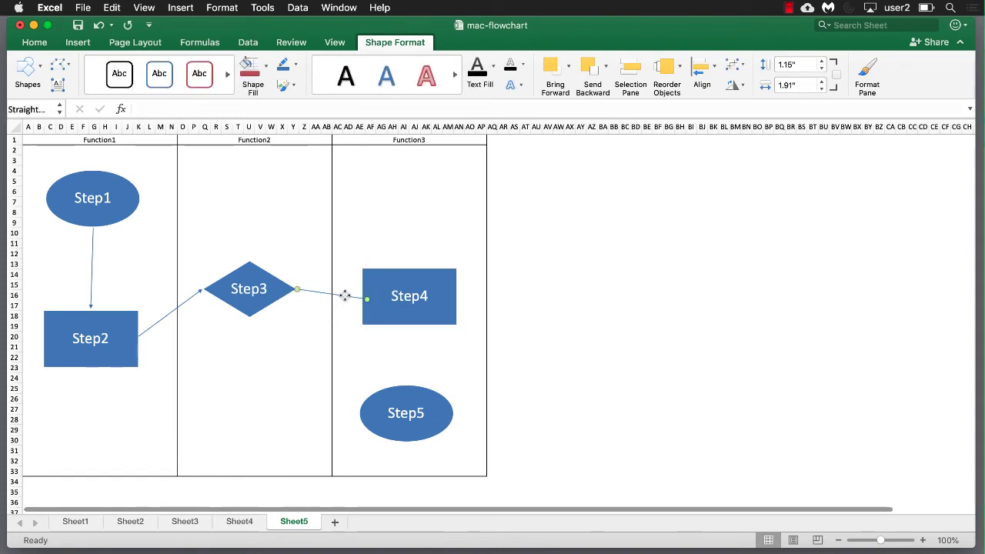
{"action": "mouse_move", "coordinate": [367, 300]}
{"action": "left_mouse_down"}
{"action": "mouse_move", "coordinate": [355, 292]}
{"action": "mouse_move", "coordinate": [372, 289]}
{"action": "mouse_move", "coordinate": [355, 295]}
{"action": "mouse_move", "coordinate": [360, 270]}
{"action": "mouse_move", "coordinate": [363, 294]}
{"action": "left_mouse_up"}
- Move Step4 slightly up and right in the Function3 lane and adjust the Step3-to-Step4 arrow's ends toward both shapes
{"action": "left_click", "coordinate": [125, 338]}
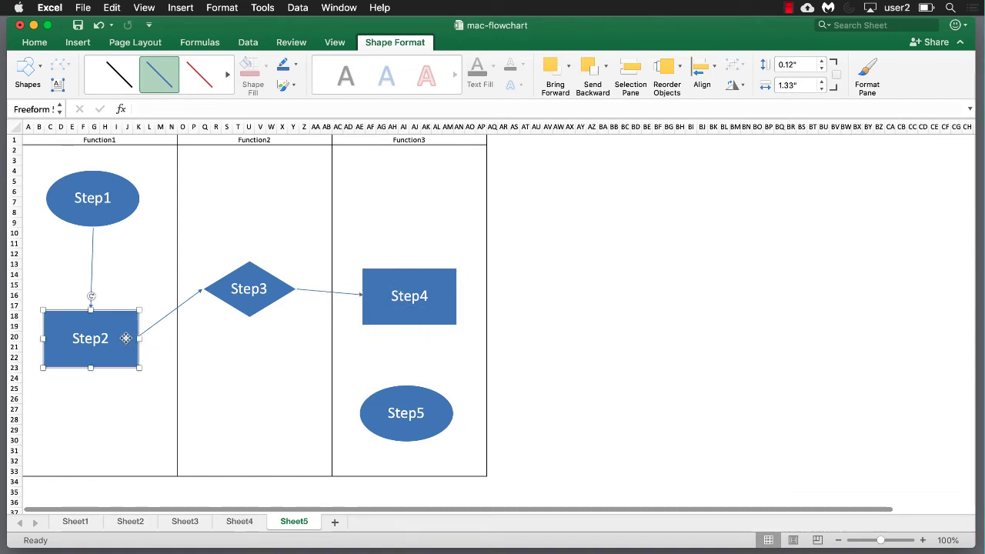
{"action": "left_click", "coordinate": [152, 324]}
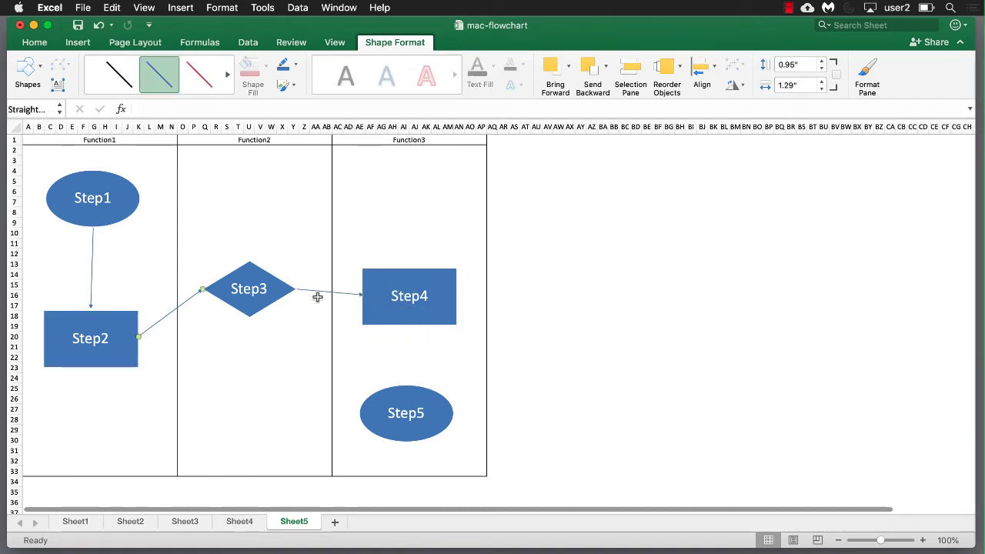
{"action": "left_click", "coordinate": [237, 367]}
{"action": "left_click", "coordinate": [387, 281]}
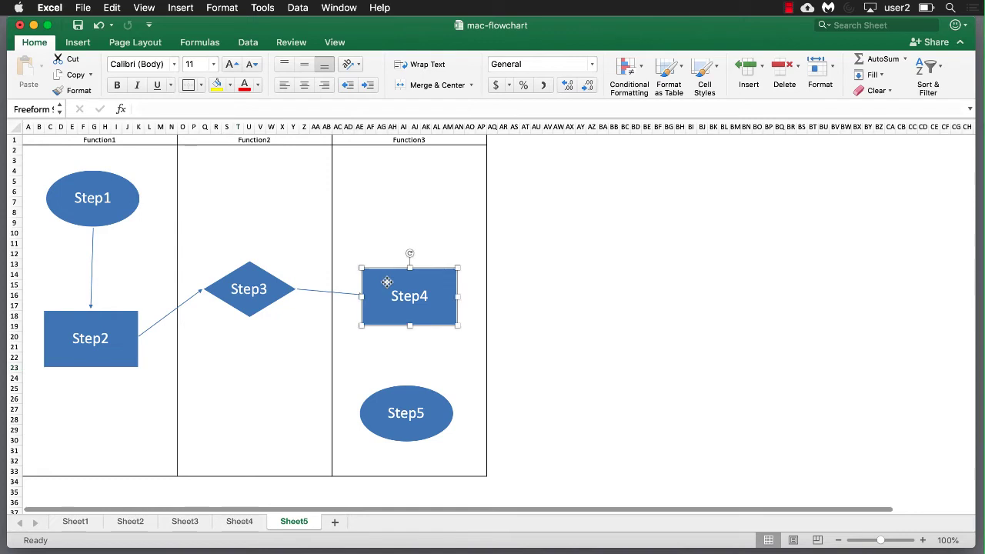
{"action": "left_click_drag", "start_coordinate": [389, 281], "coordinate": [402, 264]}
{"action": "left_click", "coordinate": [355, 292]}
{"action": "mouse_move", "coordinate": [360, 296]}
{"action": "left_mouse_down"}
{"action": "mouse_move", "coordinate": [385, 275]}
{"action": "mouse_move", "coordinate": [356, 286]}
{"action": "mouse_move", "coordinate": [360, 296]}
{"action": "left_mouse_up"}
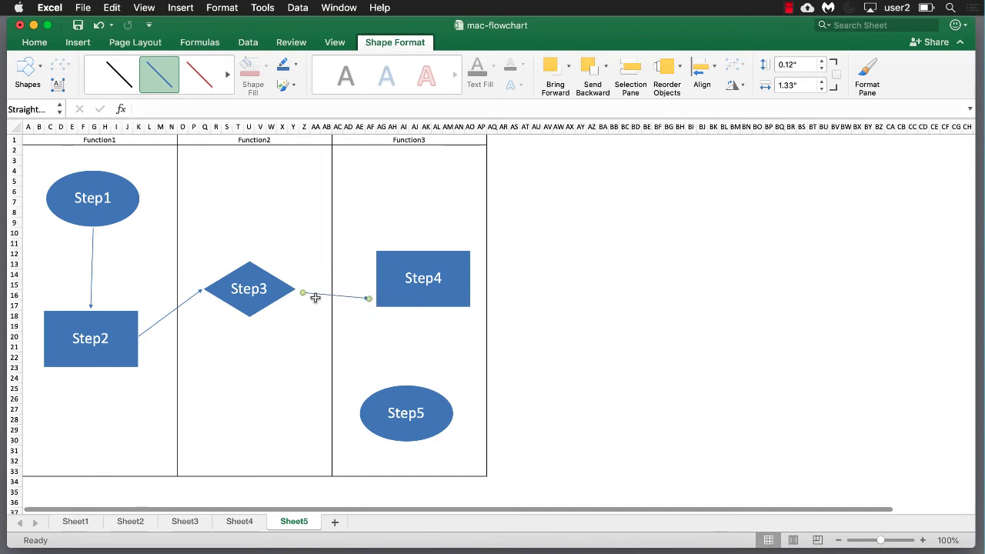
{"action": "mouse_move", "coordinate": [297, 289]}
{"action": "left_mouse_down"}
{"action": "mouse_move", "coordinate": [288, 288]}
{"action": "mouse_move", "coordinate": [296, 288]}
{"action": "left_mouse_up"}
{"action": "left_click_drag", "start_coordinate": [368, 300], "coordinate": [405, 264]}
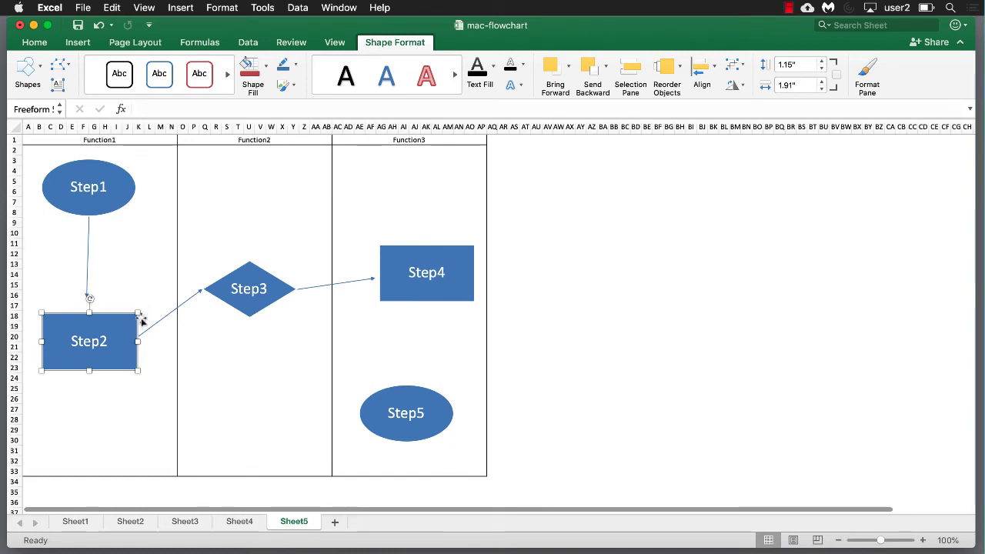
- Reposition Step2 in the Function1 lane and attach the Step1 arrow to its top-right corner and the Step3 arrow to its bottom-right corner
{"action": "mouse_move", "coordinate": [116, 341]}
{"action": "left_mouse_down"}
{"action": "mouse_move", "coordinate": [117, 316]}
{"action": "mouse_move", "coordinate": [109, 325]}
{"action": "left_mouse_up"}
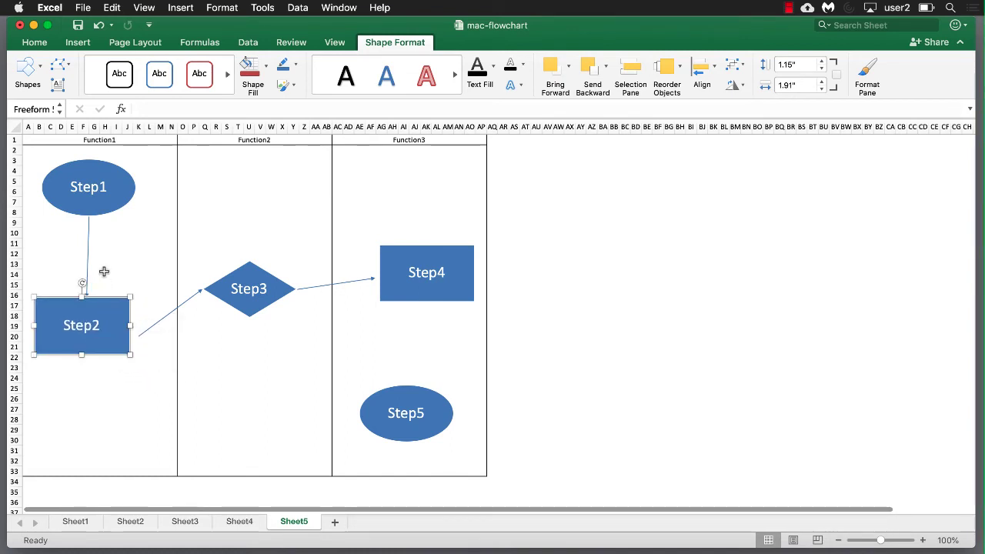
{"action": "left_click", "coordinate": [88, 256]}
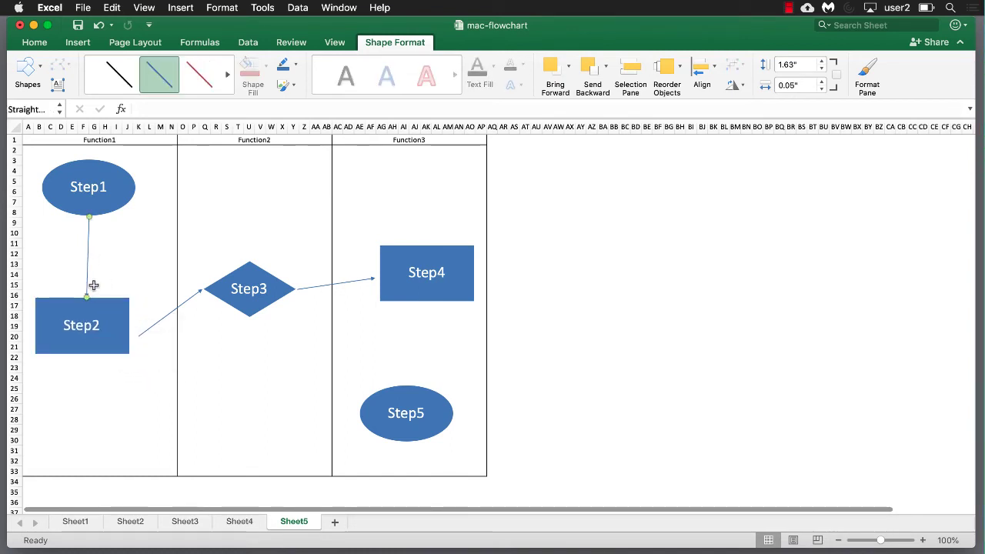
{"action": "left_click_drag", "start_coordinate": [107, 316], "coordinate": [114, 330]}
{"action": "left_click", "coordinate": [88, 257]}
{"action": "left_click_drag", "start_coordinate": [86, 296], "coordinate": [133, 335]}
{"action": "left_click", "coordinate": [144, 333]}
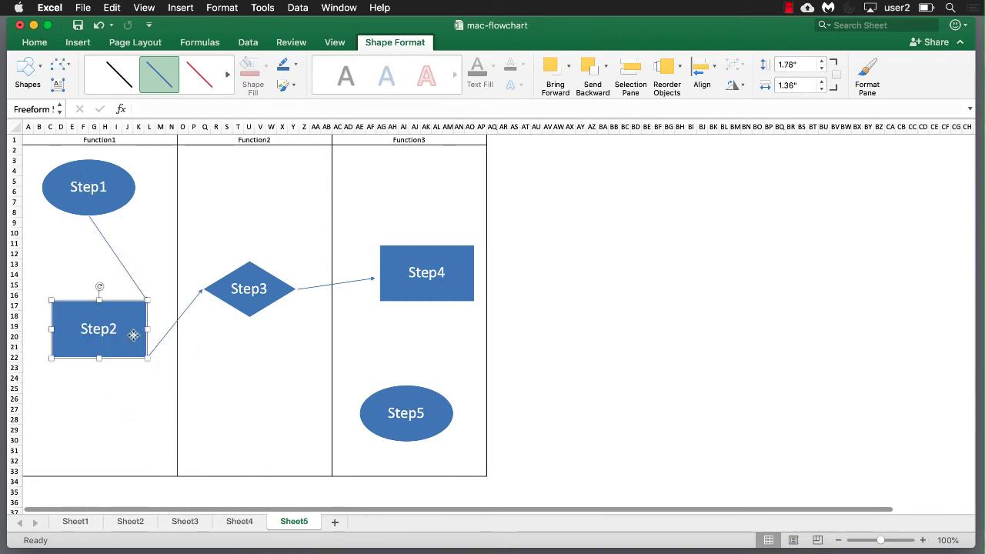
{"action": "left_click", "coordinate": [31, 69]}
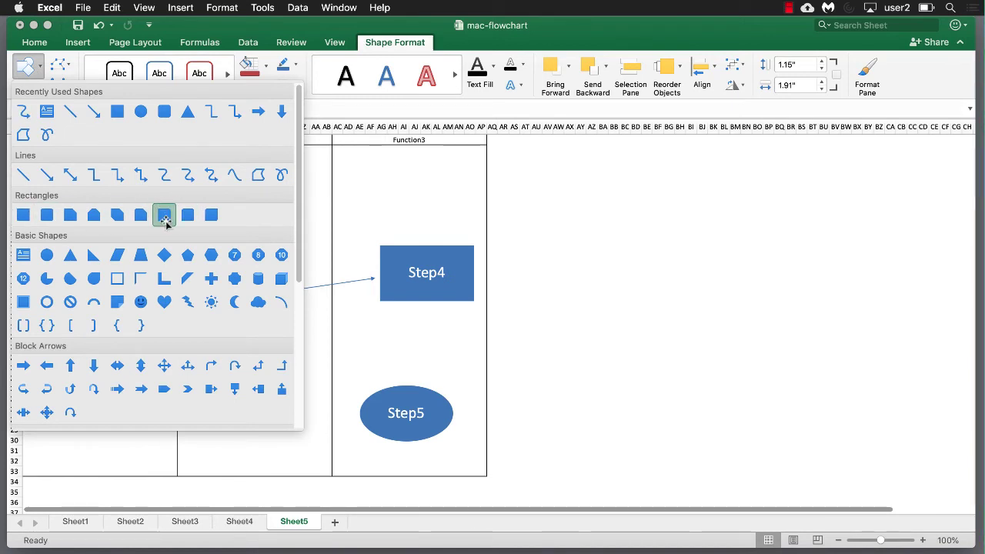
{"action": "left_click", "coordinate": [23, 215]}
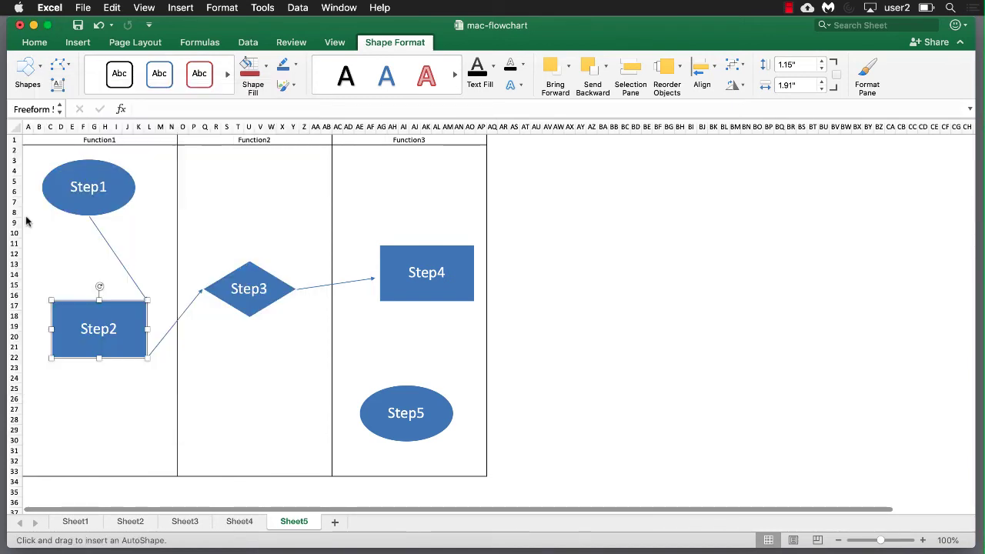
{"action": "left_click", "coordinate": [128, 271]}
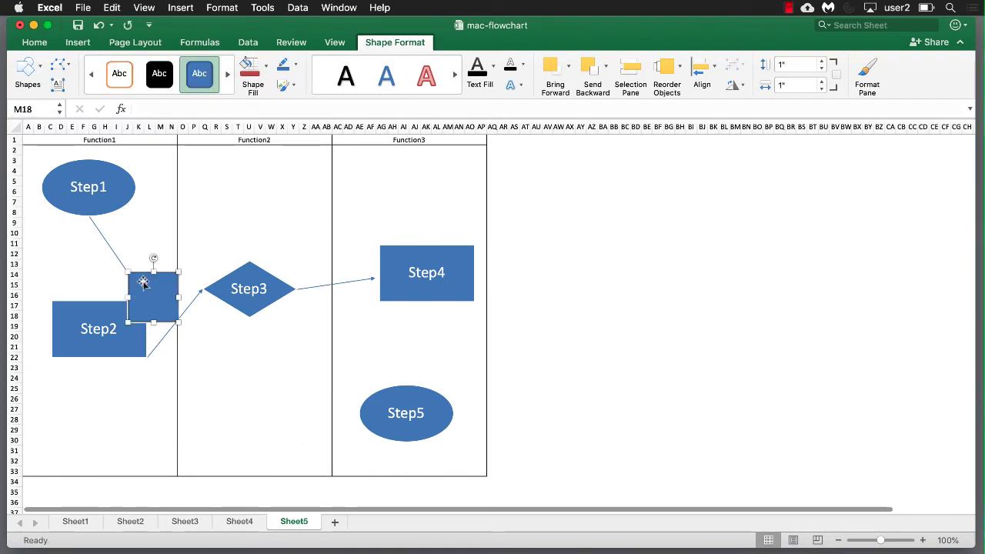
{"action": "key", "text": "Delete"}
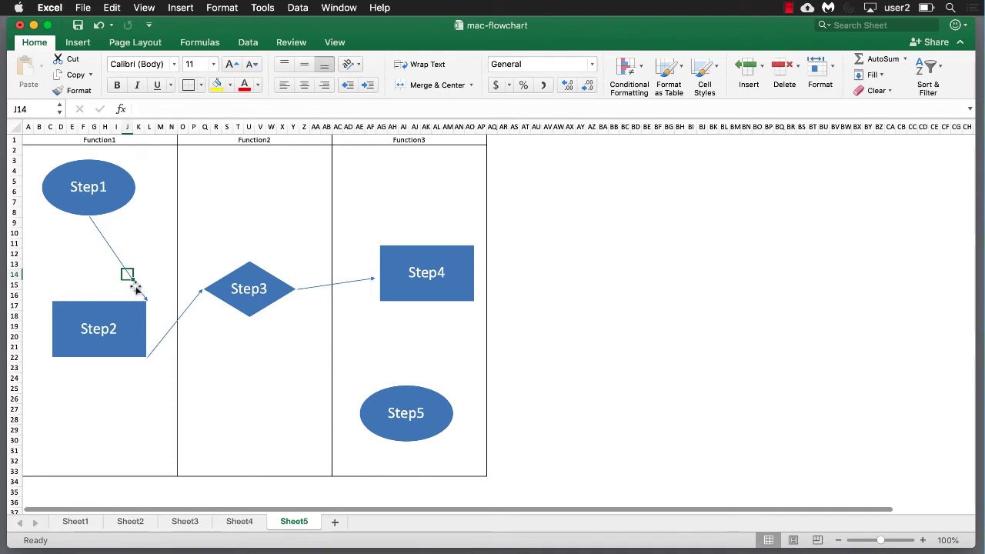
- Nudge Step3 slightly up and left and attach the Step3-to-Step4 arrow from Step3's right point to Step4's top-left corner
{"action": "left_click", "coordinate": [109, 245]}
{"action": "mouse_move", "coordinate": [147, 300]}
{"action": "left_mouse_down"}
{"action": "mouse_move", "coordinate": [92, 297]}
{"action": "mouse_move", "coordinate": [154, 310]}
{"action": "mouse_move", "coordinate": [123, 302]}
{"action": "mouse_move", "coordinate": [145, 300]}
{"action": "left_mouse_up"}
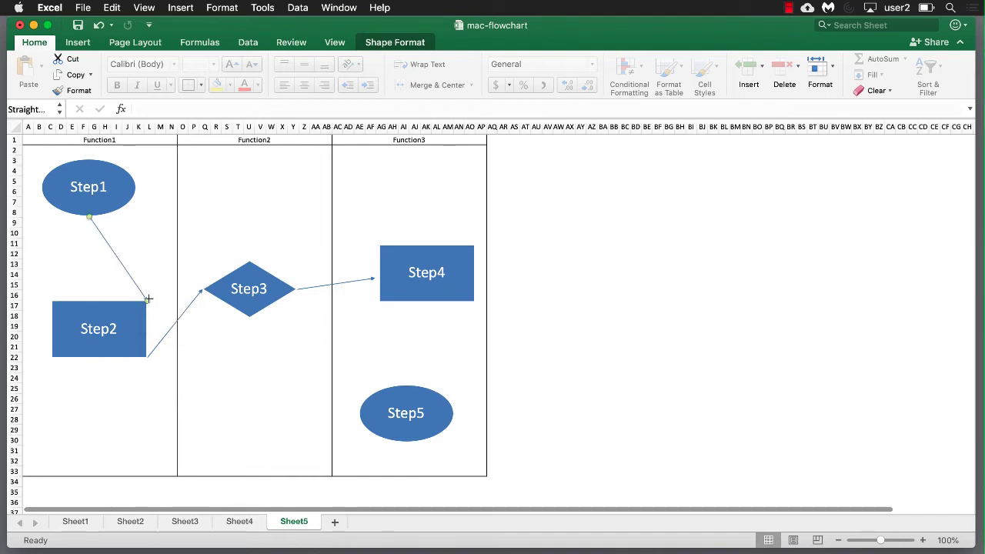
{"action": "mouse_move", "coordinate": [229, 285]}
{"action": "left_mouse_down"}
{"action": "mouse_move", "coordinate": [228, 300]}
{"action": "mouse_move", "coordinate": [236, 276]}
{"action": "mouse_move", "coordinate": [225, 282]}
{"action": "left_mouse_up"}
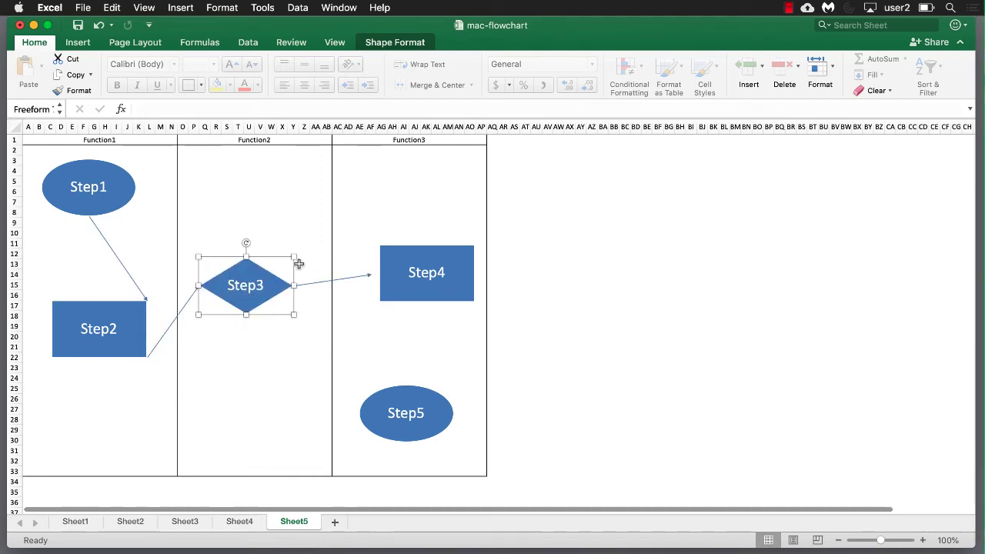
{"action": "mouse_move", "coordinate": [365, 277]}
{"action": "left_mouse_down"}
{"action": "mouse_move", "coordinate": [361, 244]}
{"action": "mouse_move", "coordinate": [364, 269]}
{"action": "left_mouse_up"}
{"action": "left_click_drag", "start_coordinate": [291, 278], "coordinate": [287, 286]}
{"action": "left_click_drag", "start_coordinate": [368, 268], "coordinate": [379, 245]}
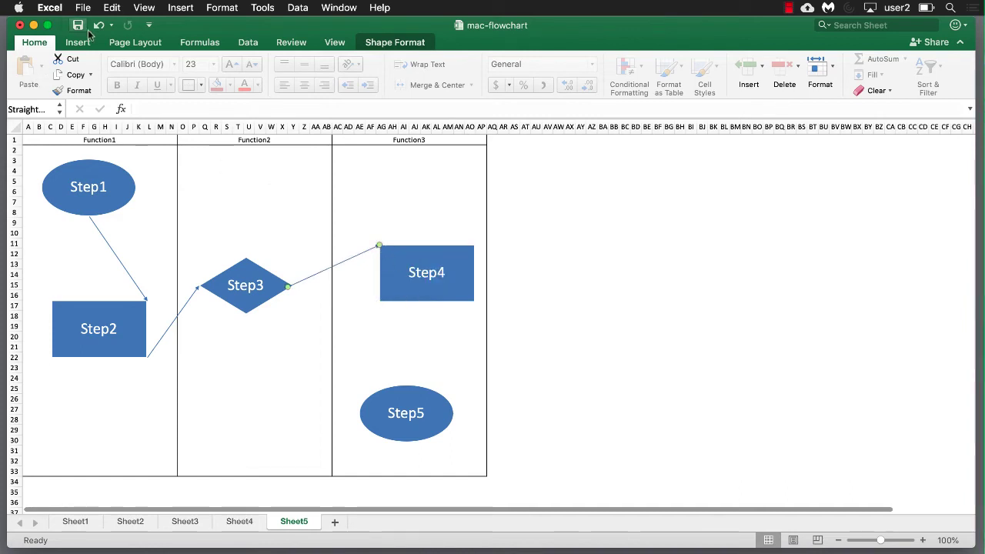
{"action": "left_click", "coordinate": [399, 350]}
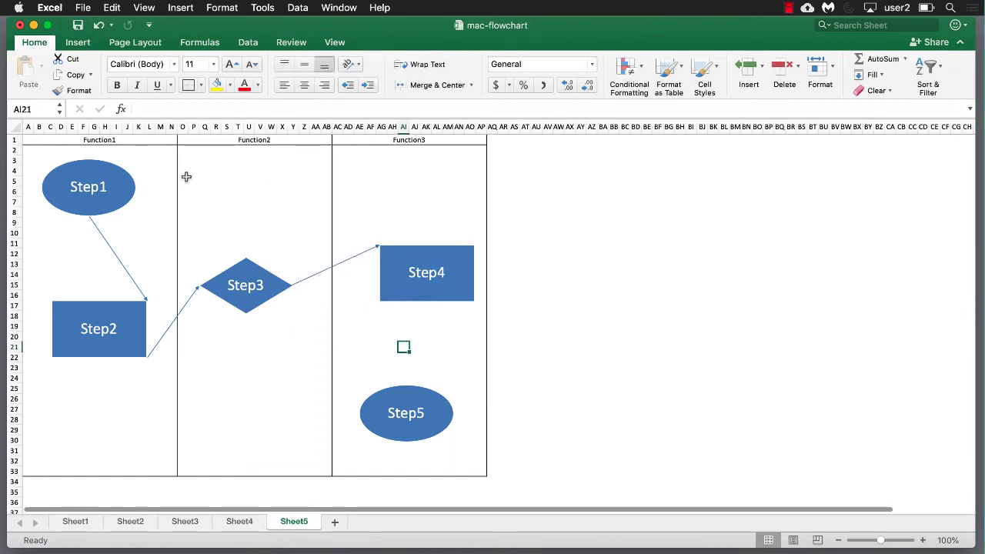
- Draw a straight arrow connector from Step4's bottom-left corner to the top of the Step5 oval
{"action": "left_click", "coordinate": [77, 42]}
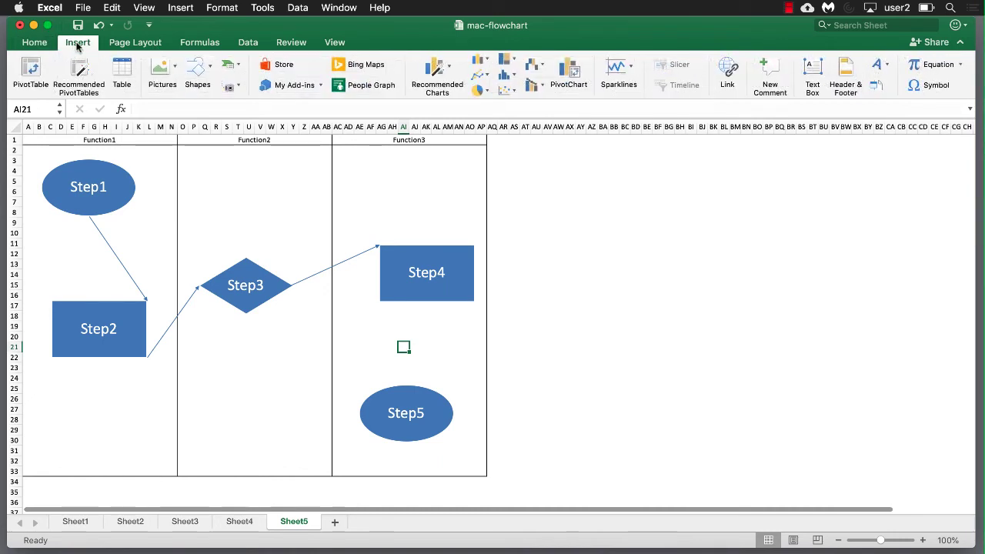
{"action": "left_click", "coordinate": [206, 71]}
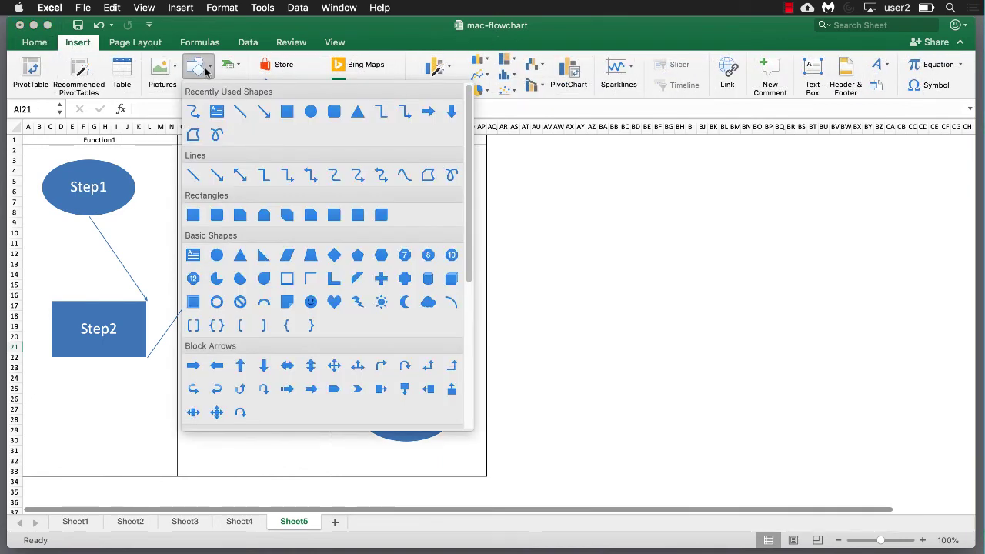
{"action": "left_click", "coordinate": [241, 110]}
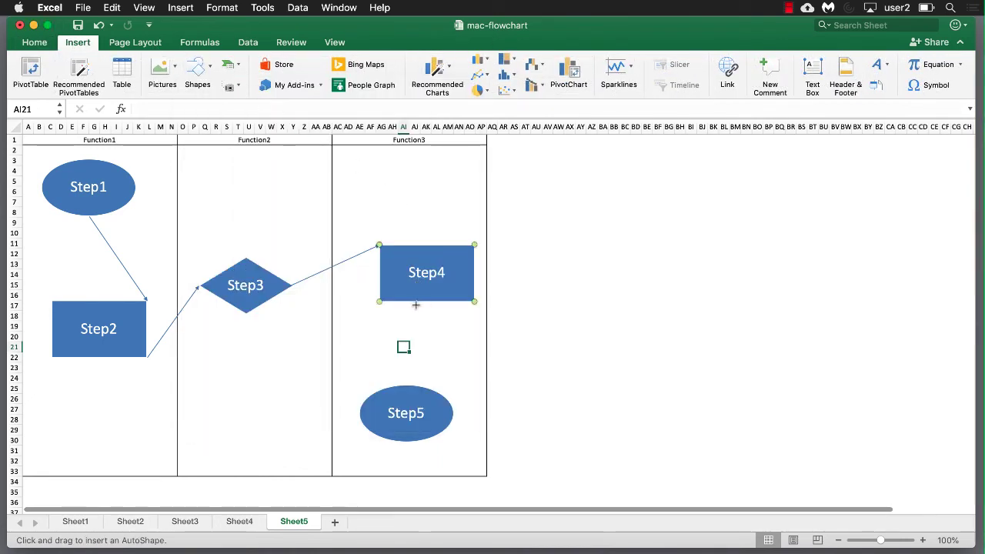
{"action": "left_click_drag", "start_coordinate": [381, 301], "coordinate": [405, 384]}
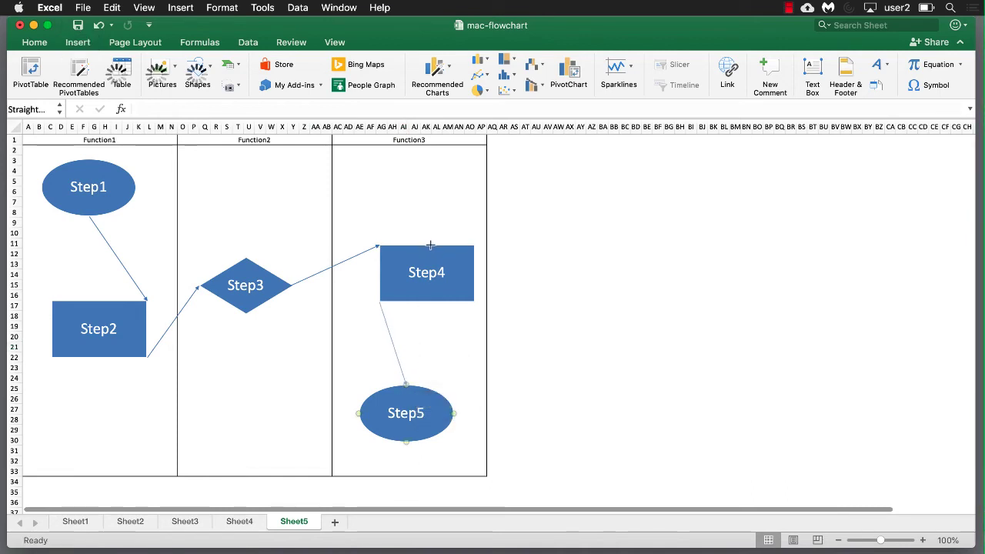
- Reposition Step4, Step3, Step5 and Step2 slightly within their lanes, reattaching the Step3-to-Step4 arrow to Step3's right point
{"action": "left_click_drag", "start_coordinate": [407, 254], "coordinate": [422, 229]}
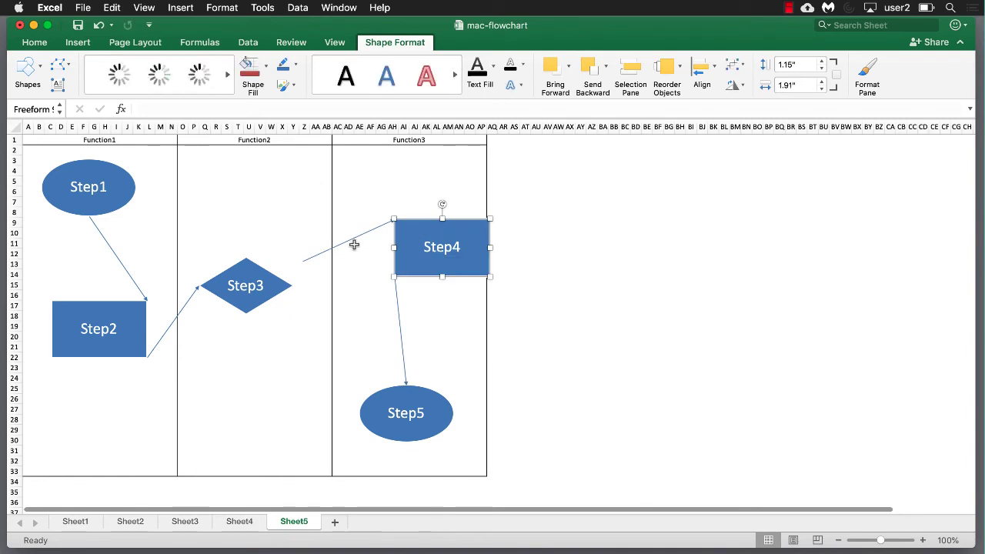
{"action": "left_click_drag", "start_coordinate": [306, 257], "coordinate": [291, 285]}
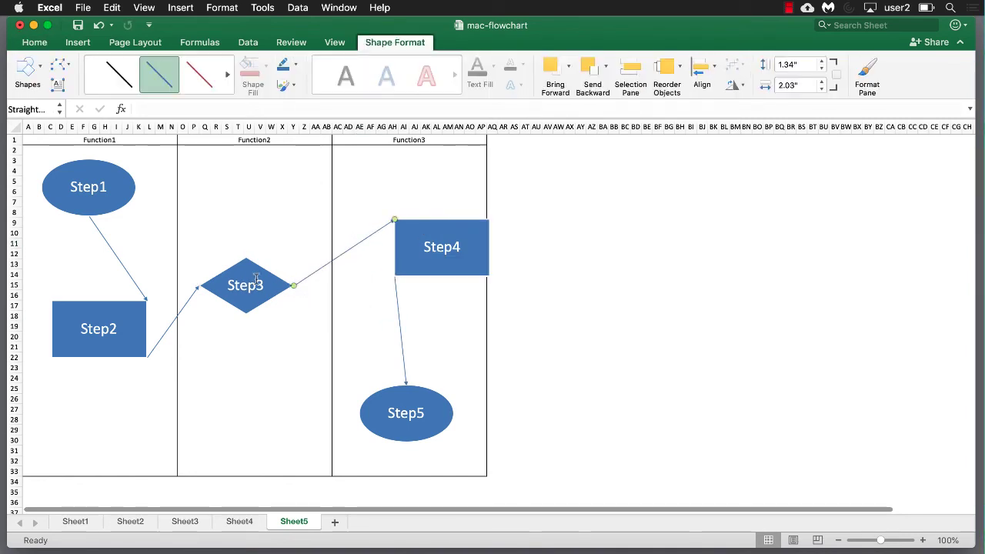
{"action": "left_click", "coordinate": [256, 268]}
{"action": "key", "text": "Return"}
{"action": "left_click_drag", "start_coordinate": [221, 284], "coordinate": [239, 292]}
{"action": "mouse_move", "coordinate": [388, 402]}
{"action": "left_mouse_down"}
{"action": "mouse_move", "coordinate": [370, 362]}
{"action": "mouse_move", "coordinate": [401, 400]}
{"action": "left_mouse_up"}
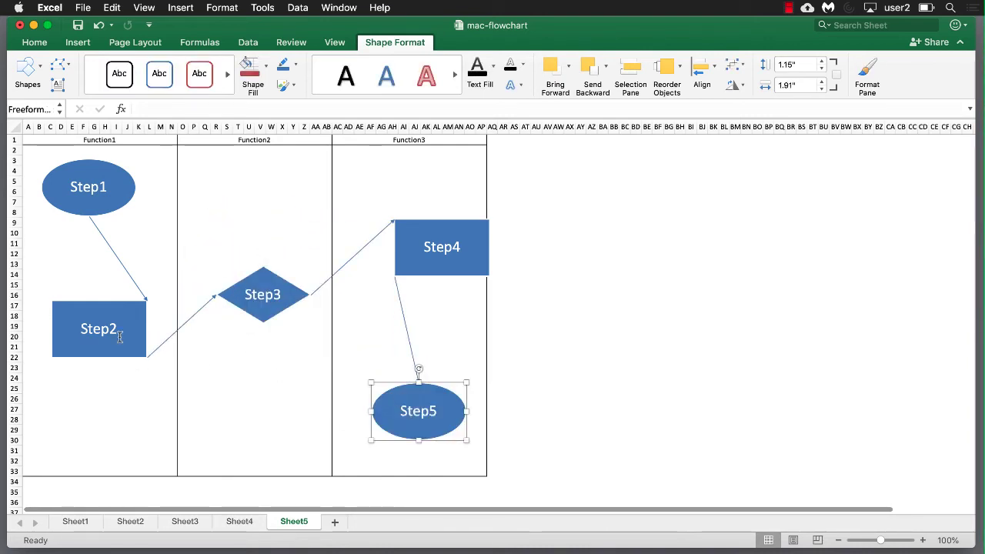
{"action": "mouse_move", "coordinate": [131, 336]}
{"action": "left_mouse_down"}
{"action": "mouse_move", "coordinate": [128, 326]}
{"action": "mouse_move", "coordinate": [116, 330]}
{"action": "mouse_move", "coordinate": [128, 322]}
{"action": "left_mouse_up"}
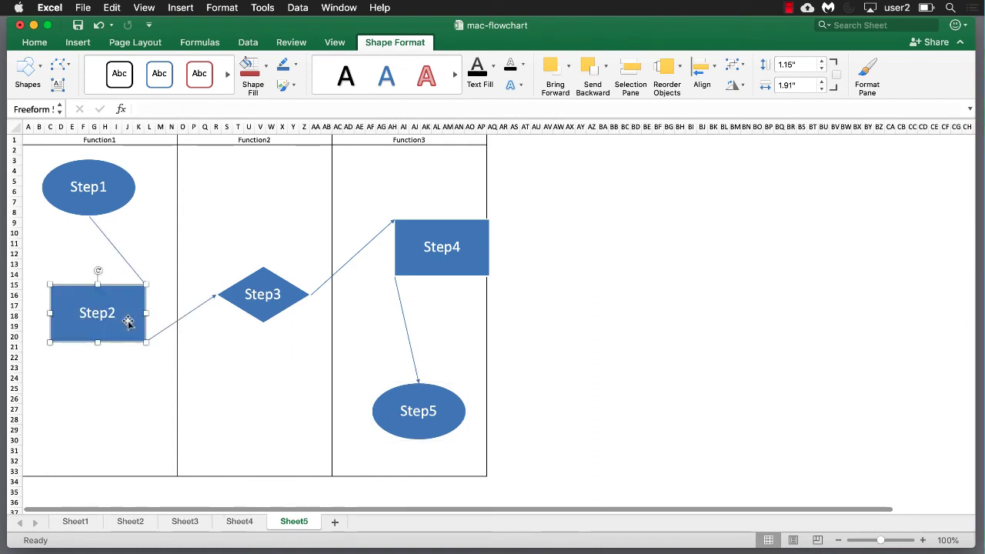
- Select Step2, Step3 and Step4 together and align them vertically with Align Middle
{"action": "left_click", "coordinate": [267, 283]}
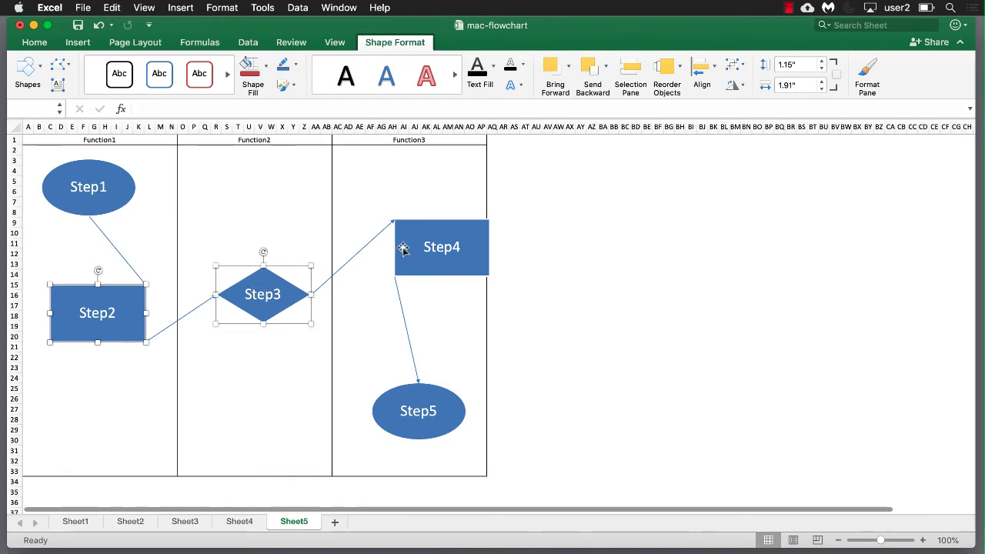
{"action": "left_click", "coordinate": [706, 69]}
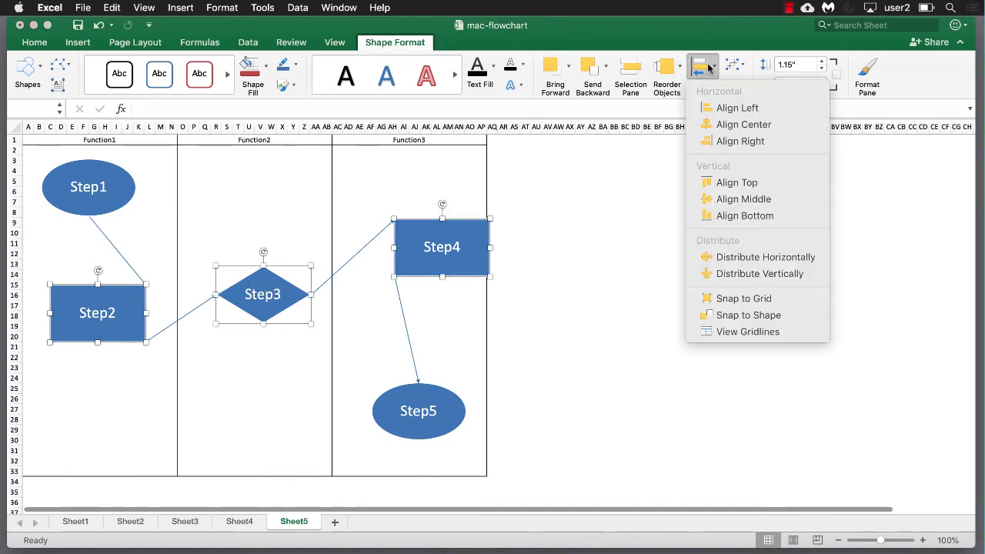
{"action": "left_click", "coordinate": [731, 198]}
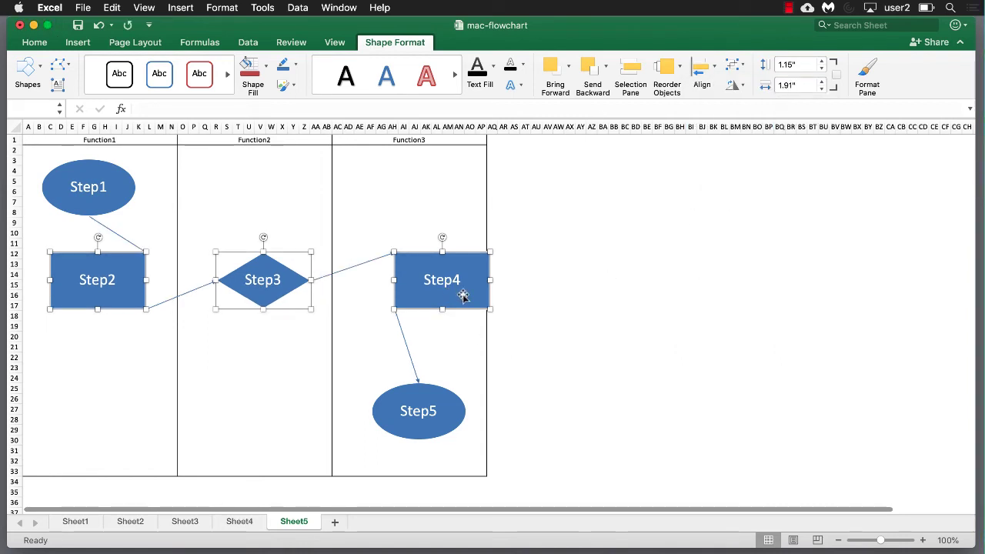
- Select Step4 and Step5 together and align them horizontally with Align Center
{"action": "left_click", "coordinate": [526, 192]}
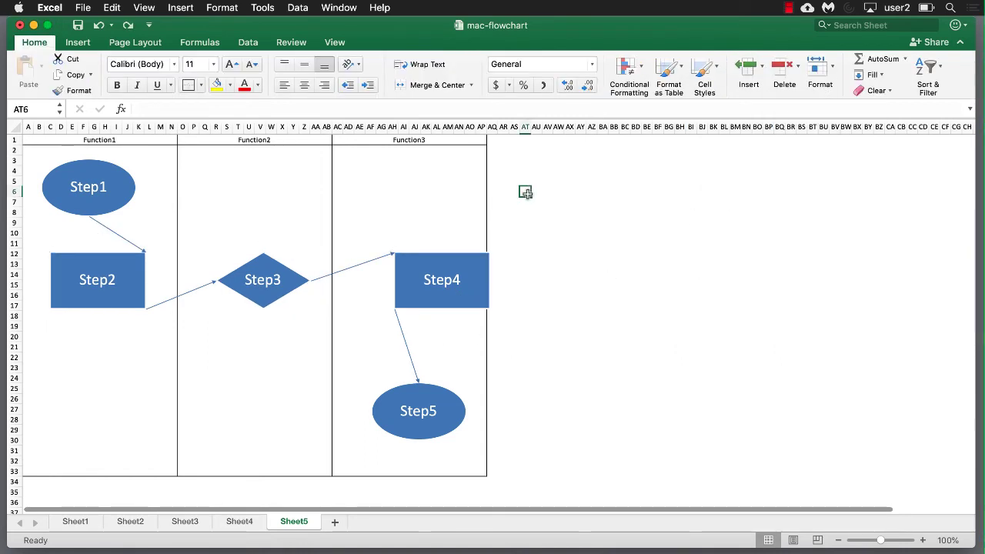
{"action": "left_click", "coordinate": [413, 259]}
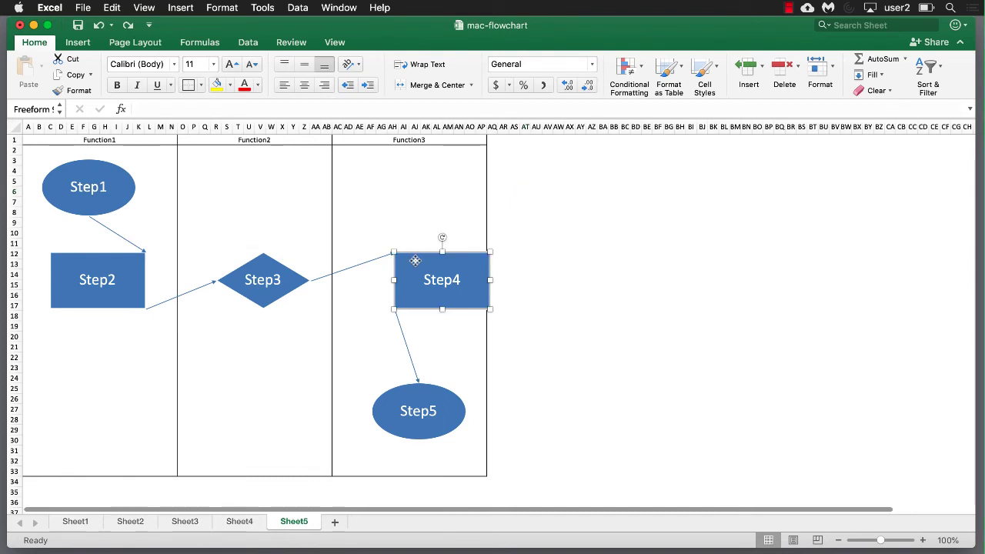
{"action": "left_click", "coordinate": [447, 408], "text": "shift"}
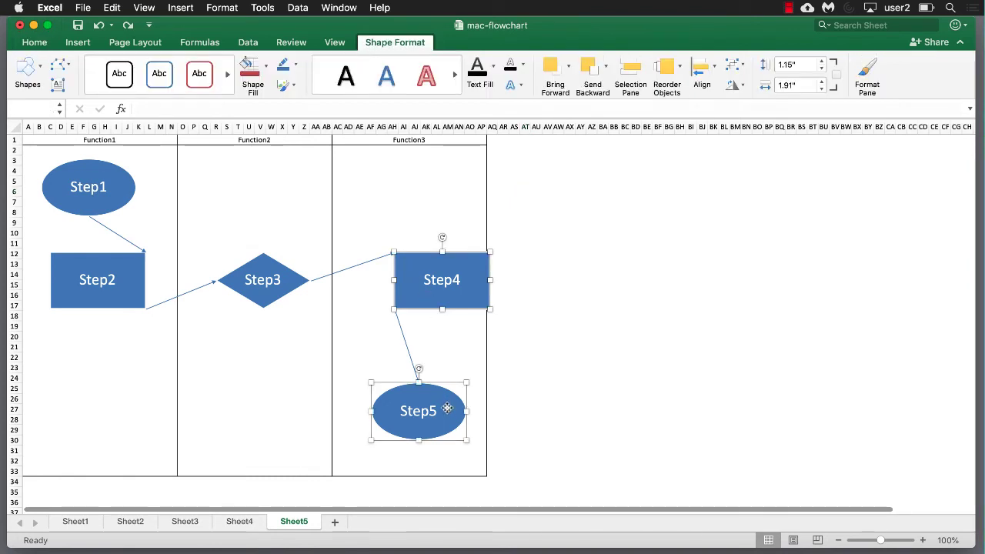
{"action": "left_click", "coordinate": [713, 70]}
{"action": "left_click", "coordinate": [727, 125]}
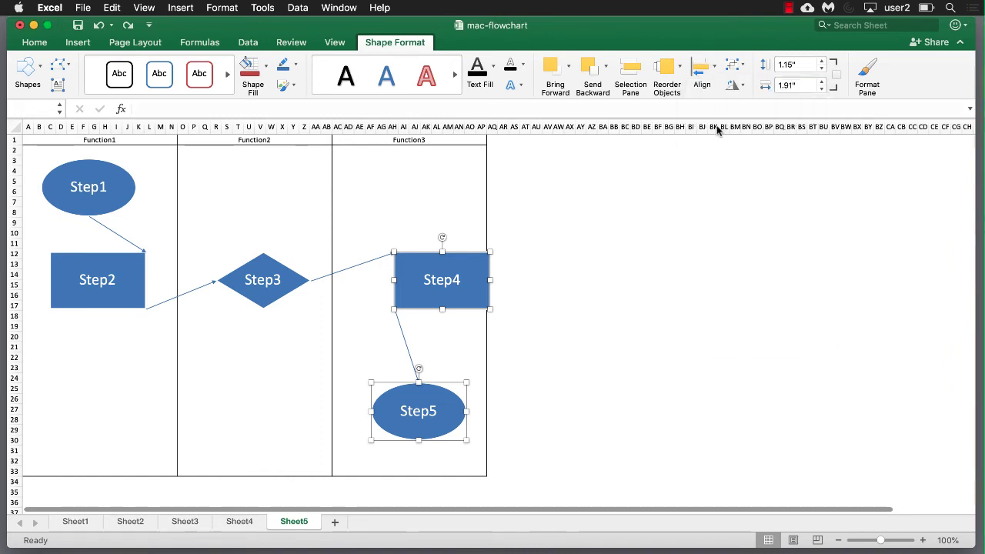
- Try to reattach the start of the Step4-to-Step5 arrow to a different connection point on Step4
{"action": "left_click", "coordinate": [403, 337]}
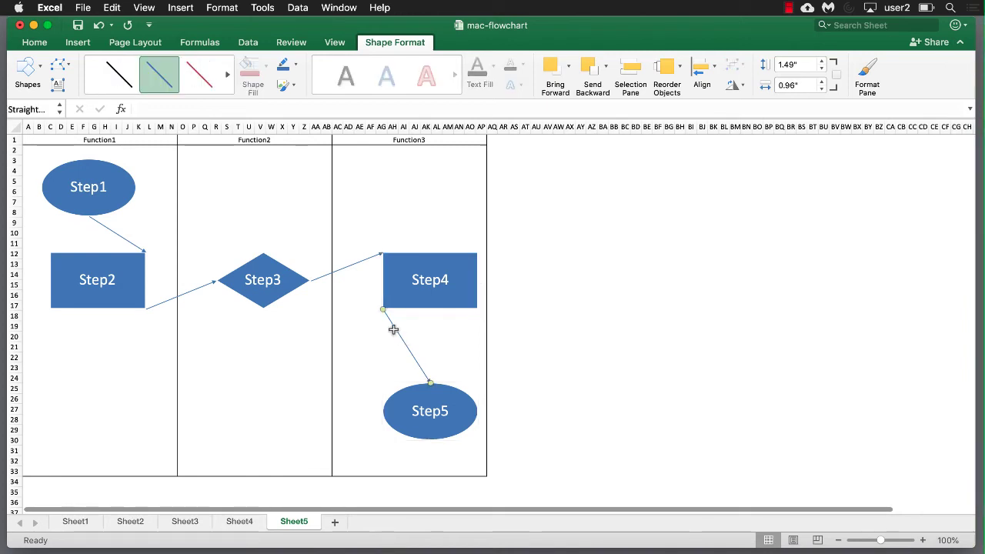
{"action": "mouse_move", "coordinate": [384, 310]}
{"action": "left_mouse_down"}
{"action": "mouse_move", "coordinate": [431, 307]}
{"action": "mouse_move", "coordinate": [383, 310]}
{"action": "left_mouse_up"}
{"action": "left_click", "coordinate": [397, 283]}
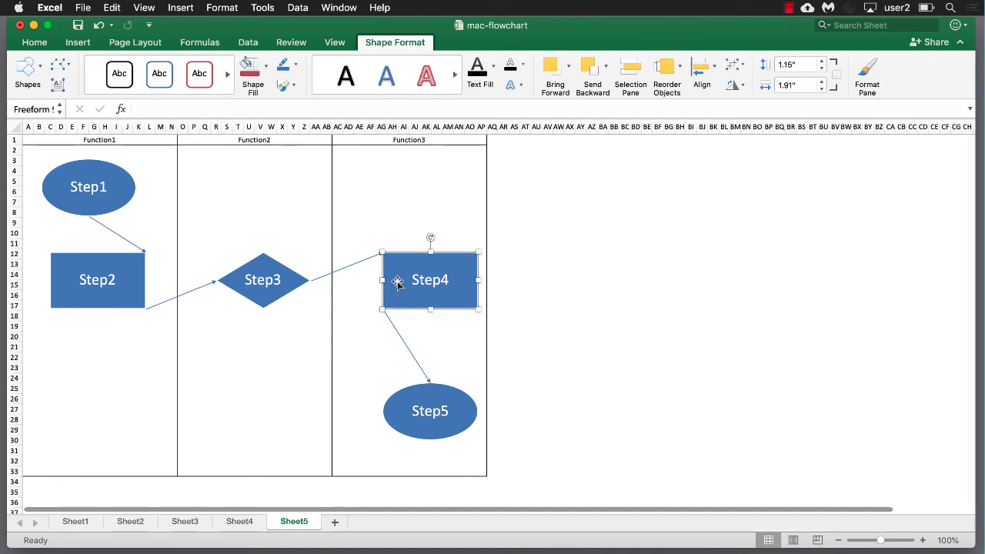
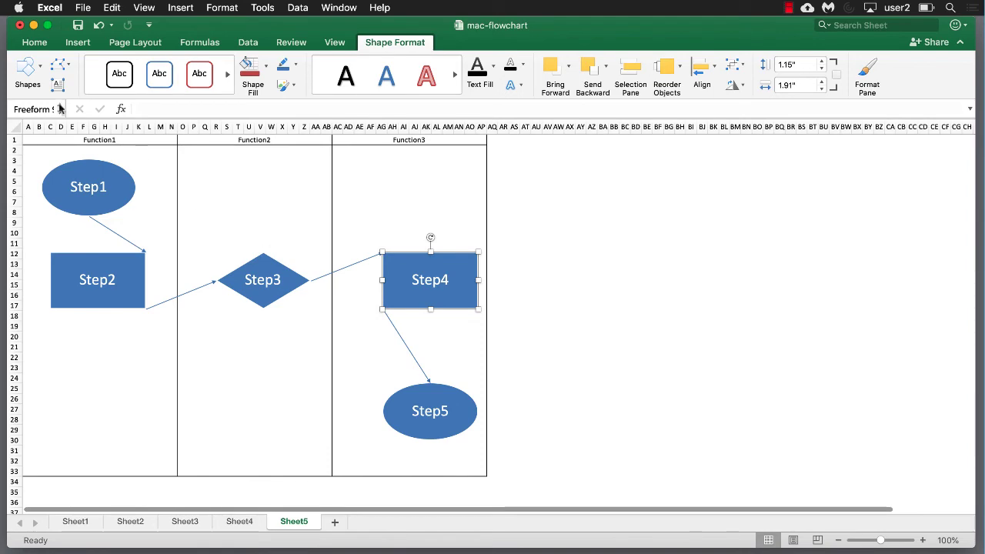
{"action": "left_click", "coordinate": [35, 68]}
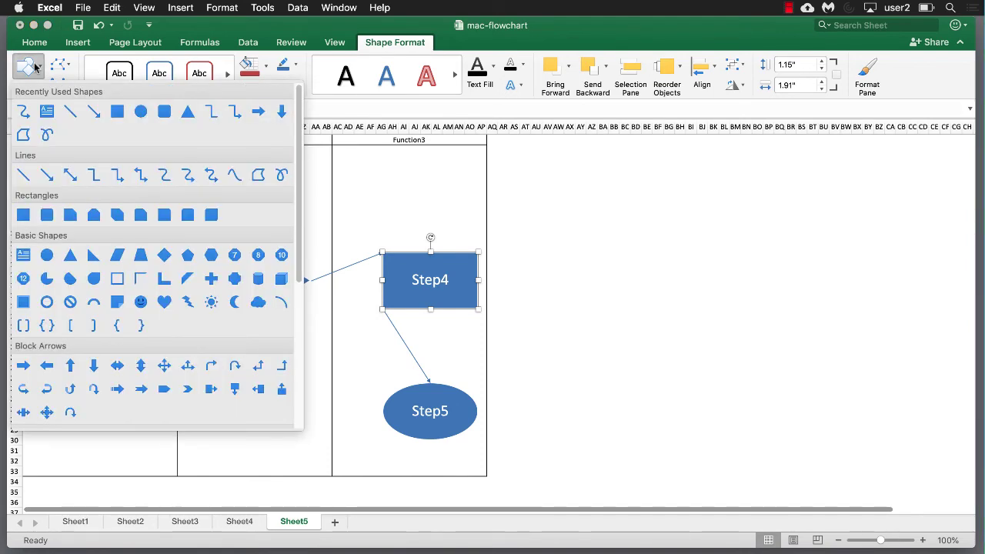
{"action": "scroll", "coordinate": [170, 216], "scroll_direction": "down", "scroll_amount": 5}
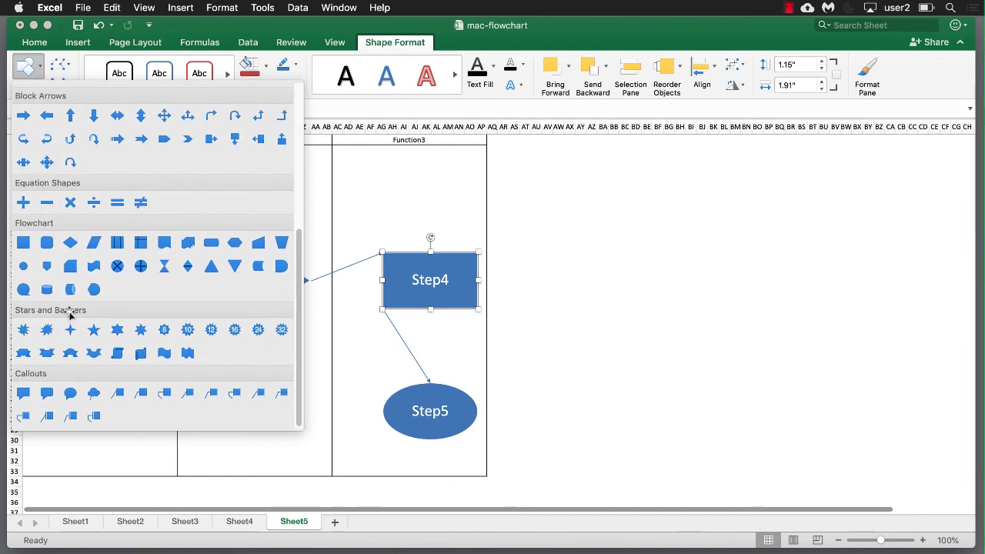
{"action": "left_click", "coordinate": [24, 244]}
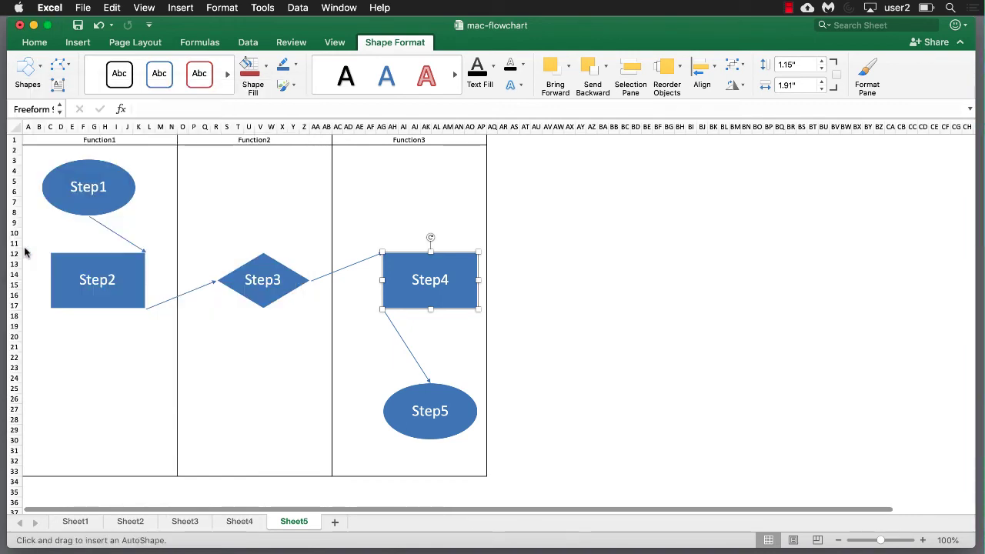
{"action": "left_click", "coordinate": [409, 349]}
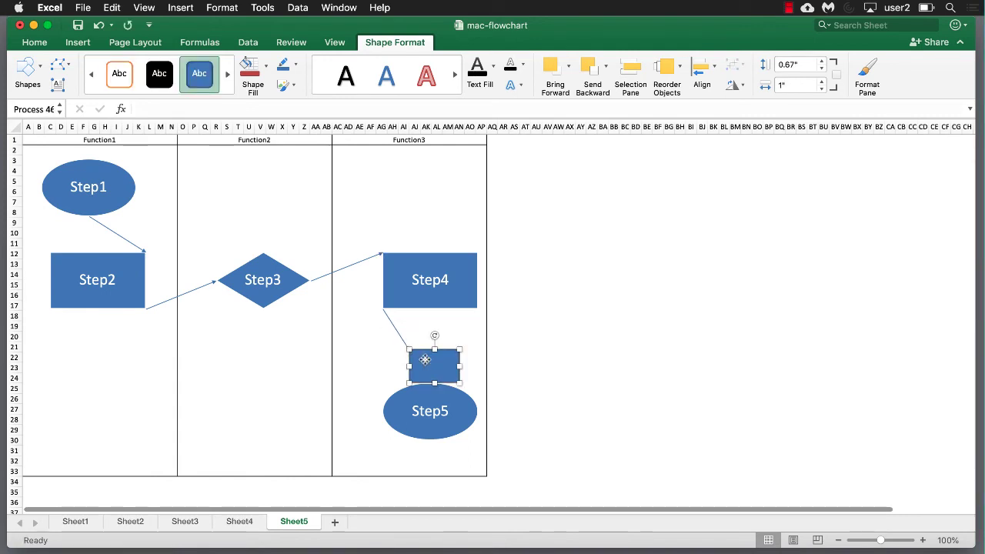
{"action": "key", "text": "Delete"}
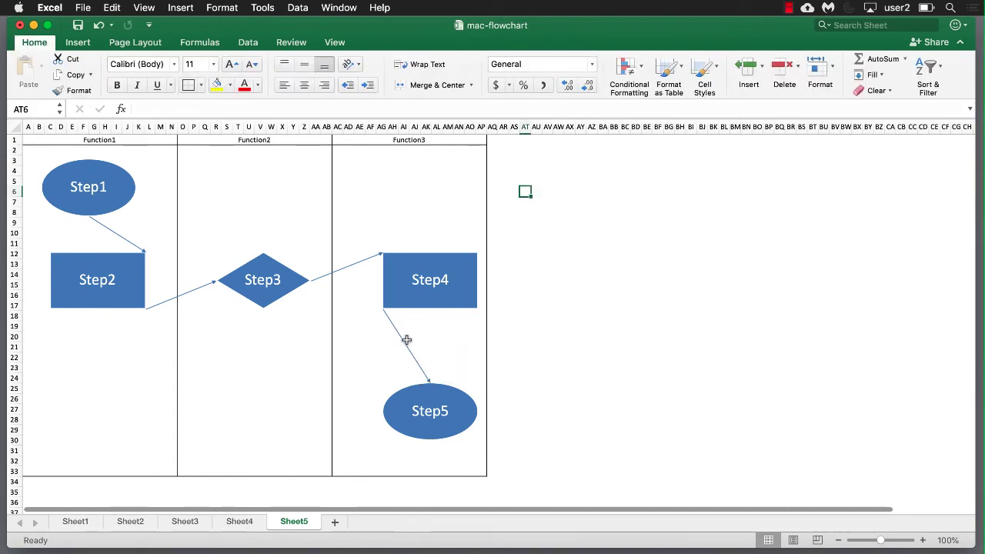
- Detach the start of the Step4-to-Step5 arrow from Step4's bottom-left corner, leaving it loose below the shape
{"action": "left_click", "coordinate": [393, 276]}
{"action": "left_click", "coordinate": [394, 327]}
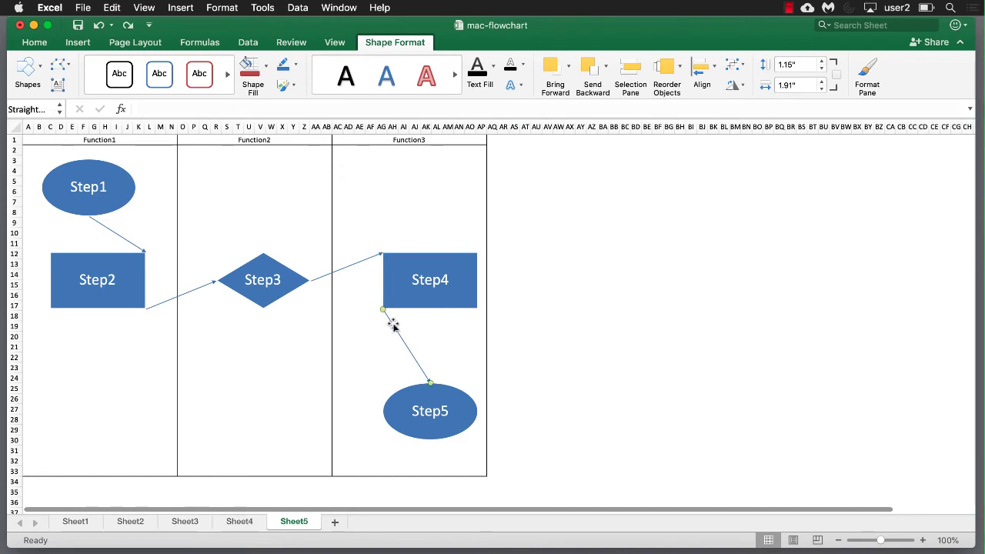
{"action": "left_click_drag", "start_coordinate": [383, 309], "coordinate": [379, 342]}
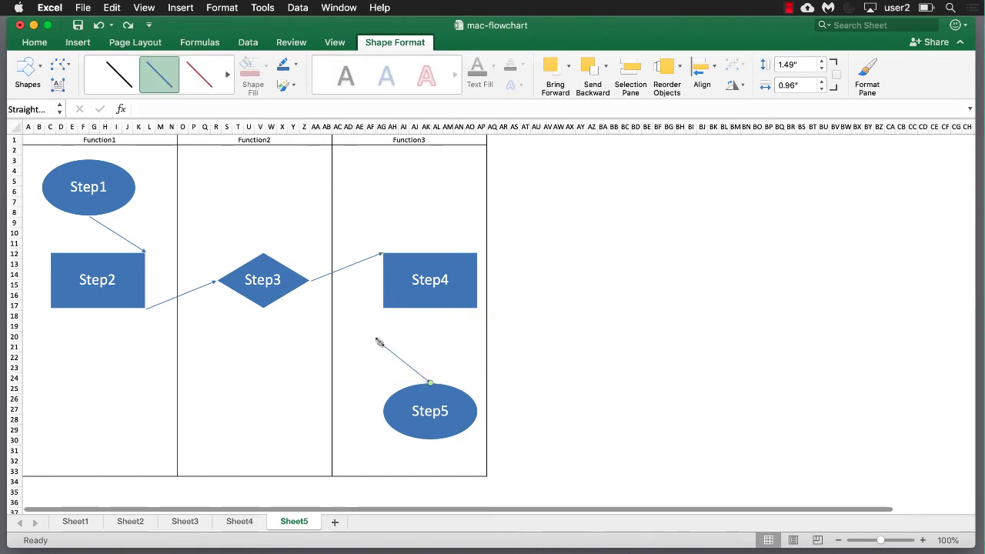
- Insert a flowchart Process rectangle, place it above Step4 in the Function3 lane, and label it "Step4"
{"action": "left_click", "coordinate": [397, 276]}
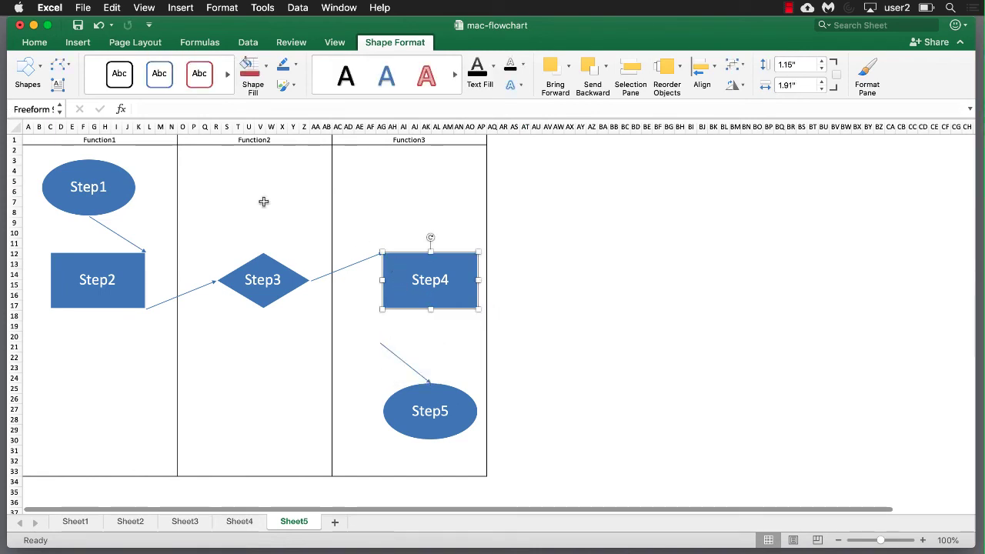
{"action": "left_click", "coordinate": [28, 69]}
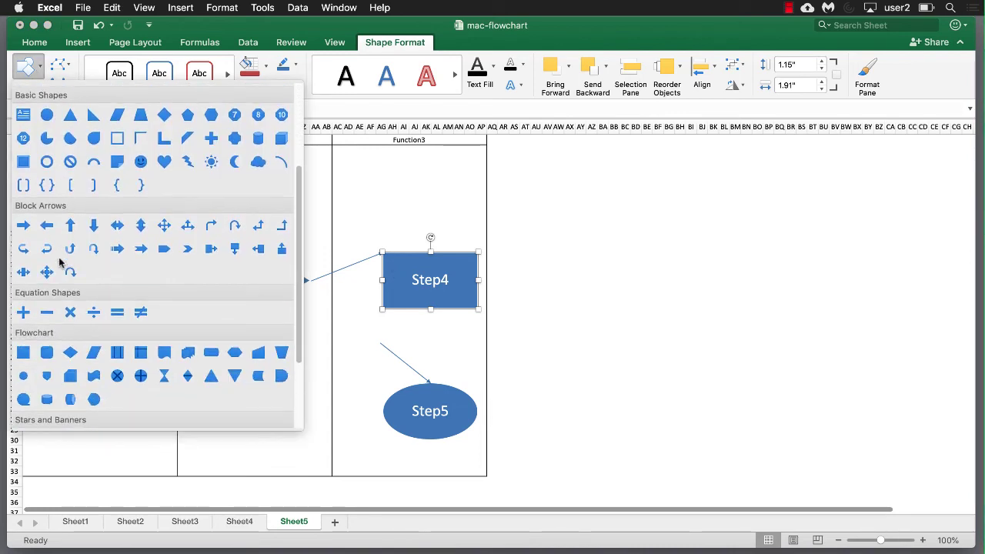
{"action": "left_click", "coordinate": [23, 353]}
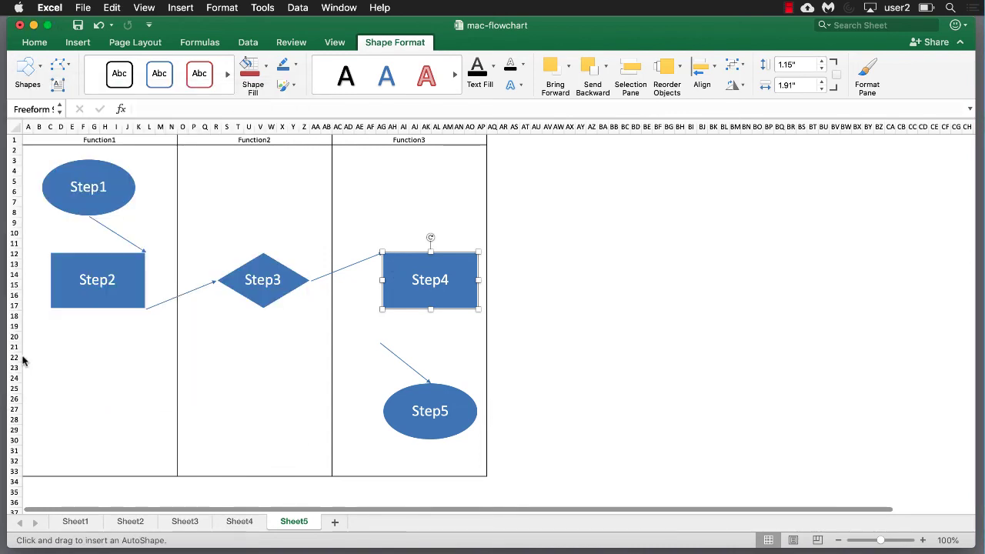
{"action": "left_click", "coordinate": [396, 275]}
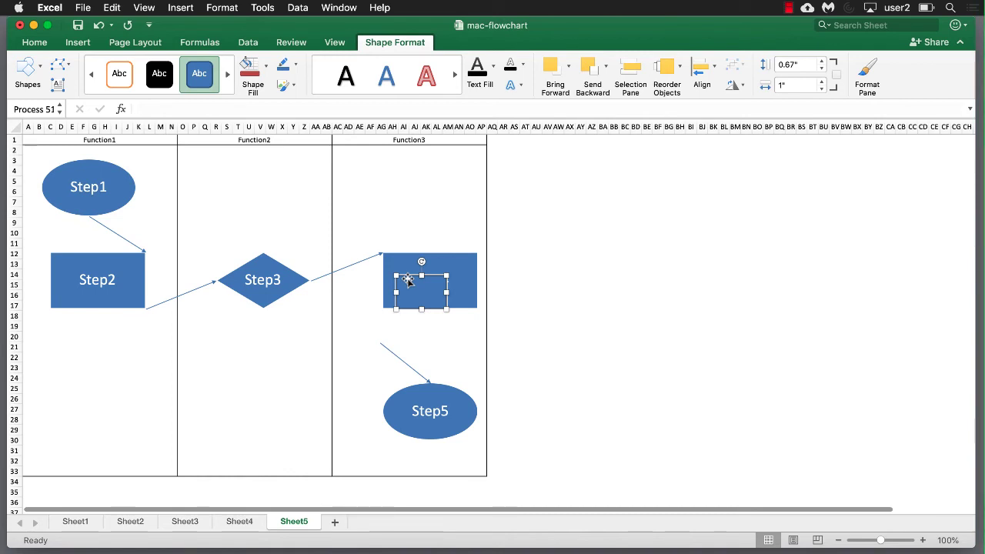
{"action": "left_click_drag", "start_coordinate": [408, 279], "coordinate": [389, 191]}
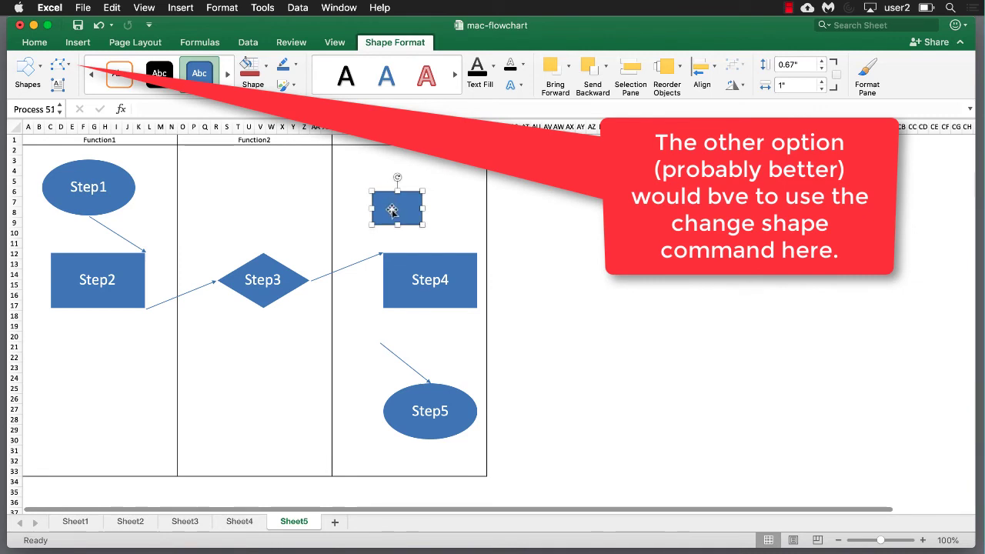
{"action": "type", "text": "Step4"}
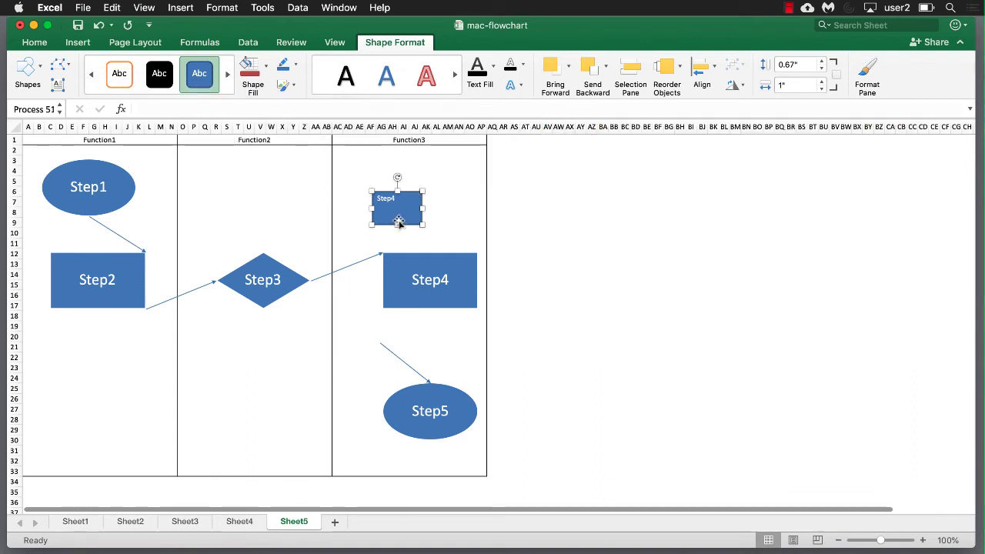
- Delete the old Step4 shape and fit the new Step4 rectangle into its place, enlarged to about 1.1" high by 2.01" wide
{"action": "left_click", "coordinate": [435, 263]}
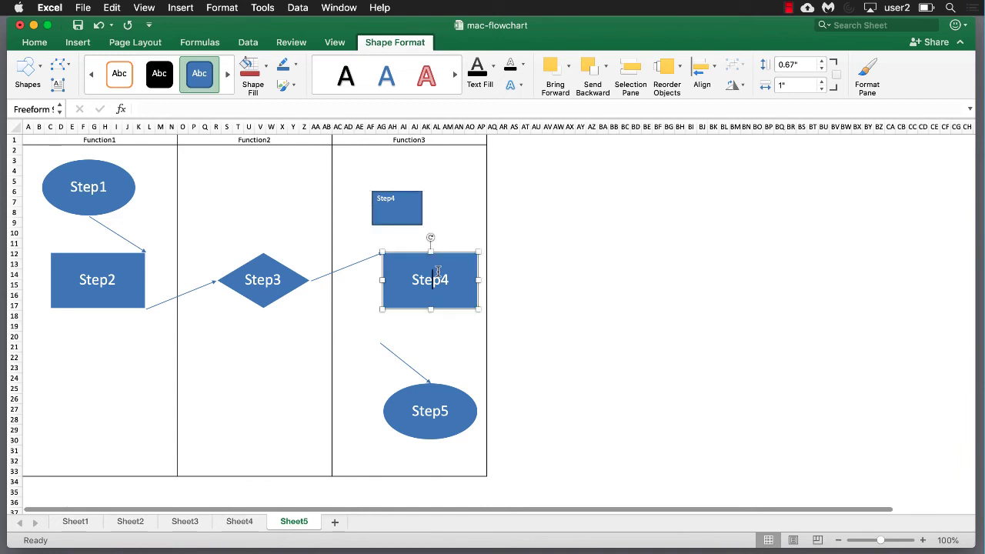
{"action": "key", "text": "Delete"}
{"action": "left_click_drag", "start_coordinate": [413, 194], "coordinate": [436, 241]}
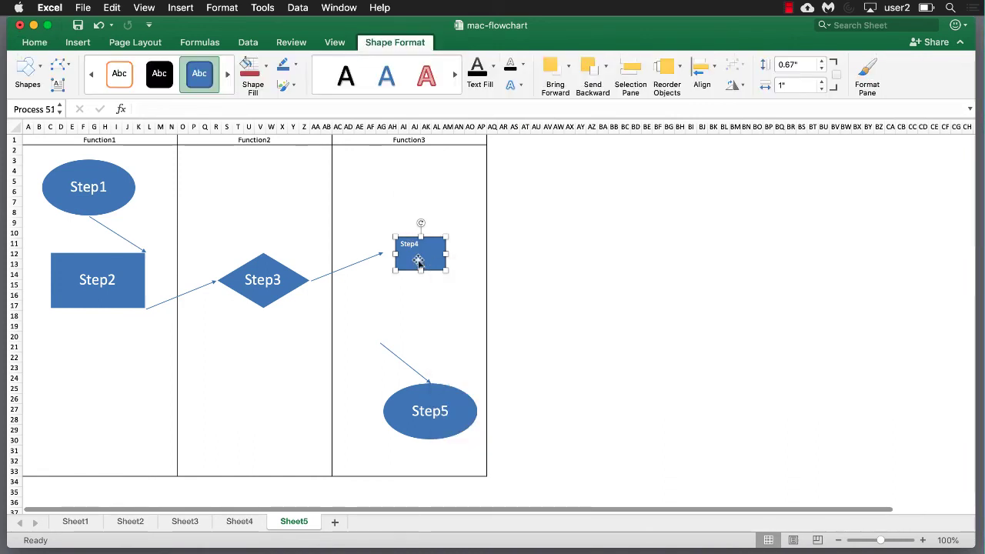
{"action": "left_click_drag", "start_coordinate": [446, 271], "coordinate": [485, 299]}
{"action": "left_click_drag", "start_coordinate": [395, 237], "coordinate": [431, 255]}
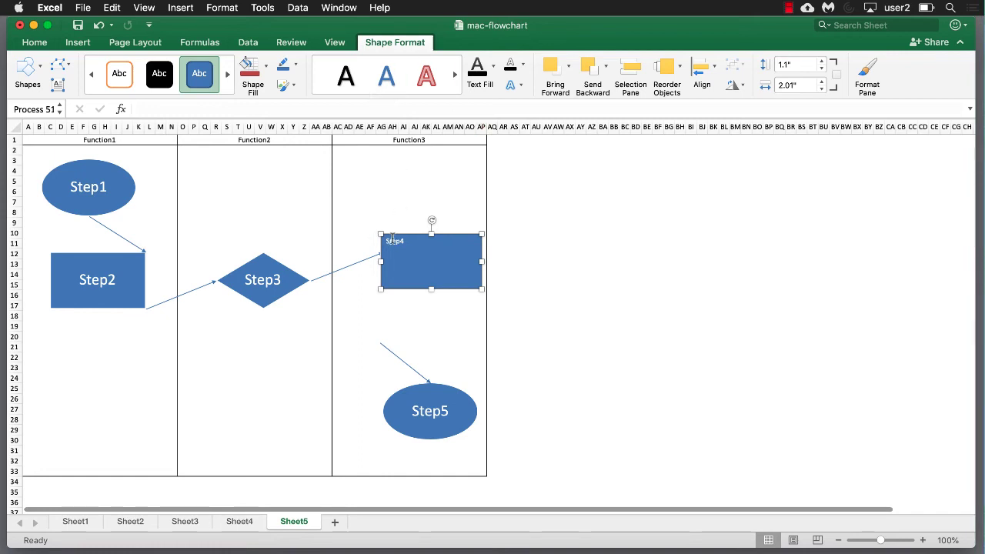
- Set the new Step4 rectangle's text box vertical alignment to Top Centered
{"action": "left_click", "coordinate": [405, 241]}
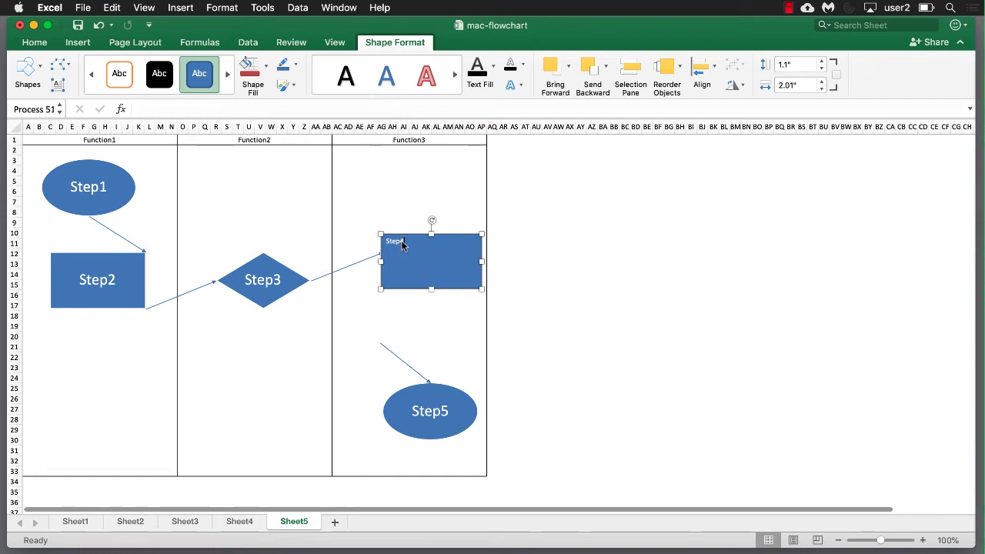
{"action": "left_click", "coordinate": [436, 335]}
{"action": "left_click", "coordinate": [421, 290]}
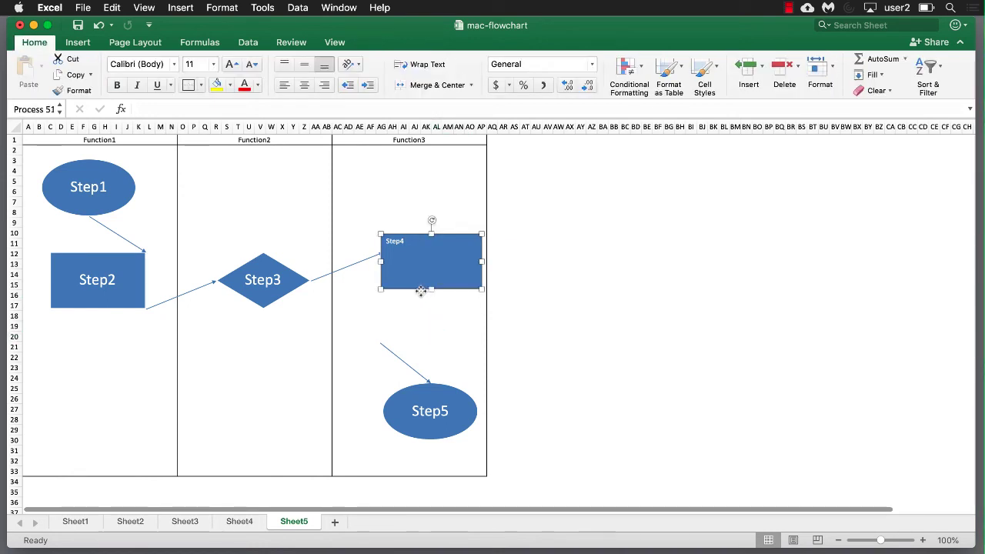
{"action": "right_click", "coordinate": [420, 290]}
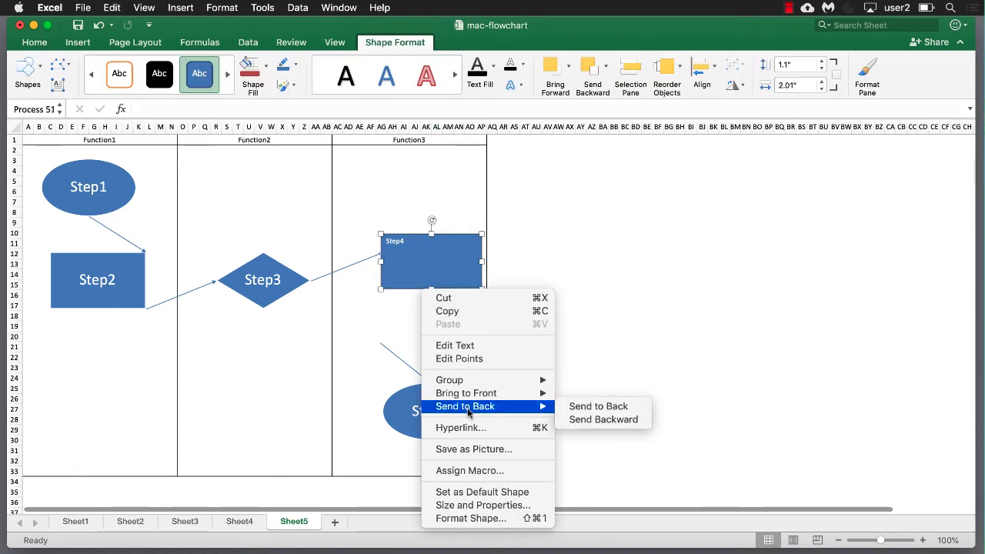
{"action": "left_click", "coordinate": [486, 518]}
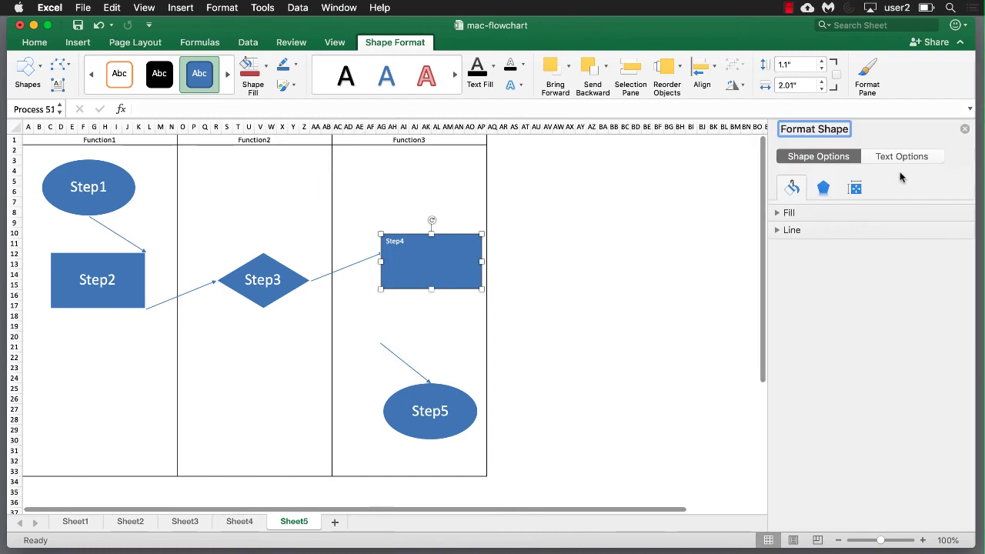
{"action": "left_click", "coordinate": [902, 157]}
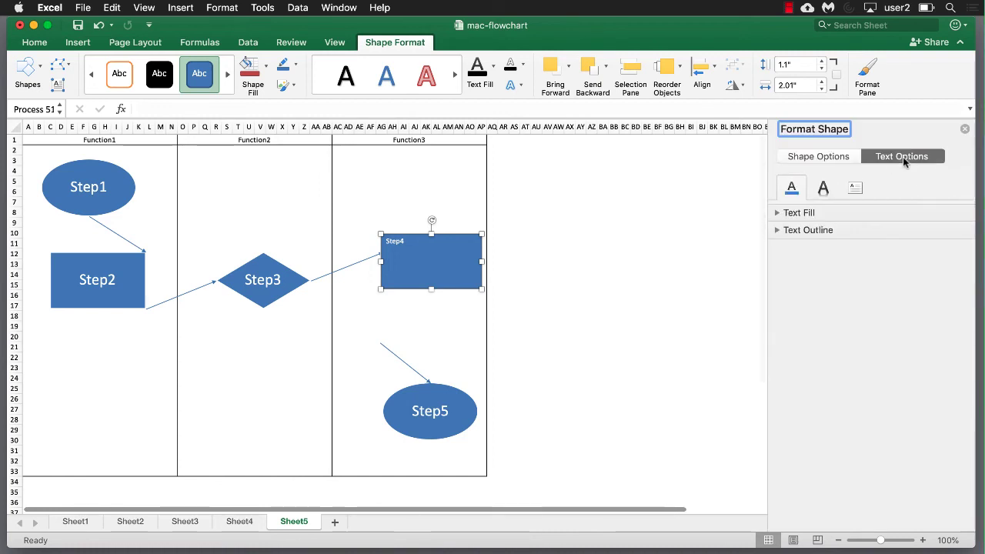
{"action": "left_click", "coordinate": [855, 188]}
{"action": "left_click", "coordinate": [940, 236]}
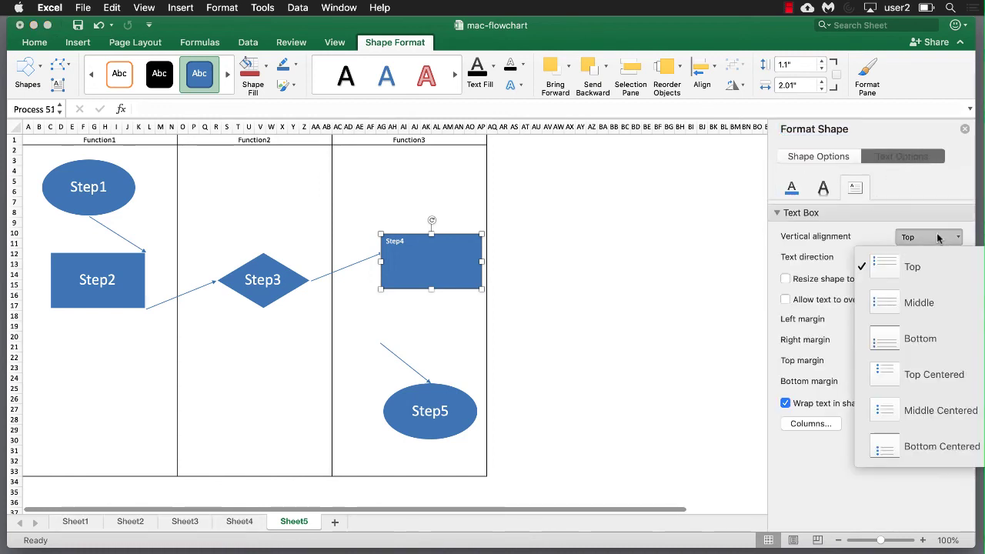
{"action": "left_click", "coordinate": [925, 372]}
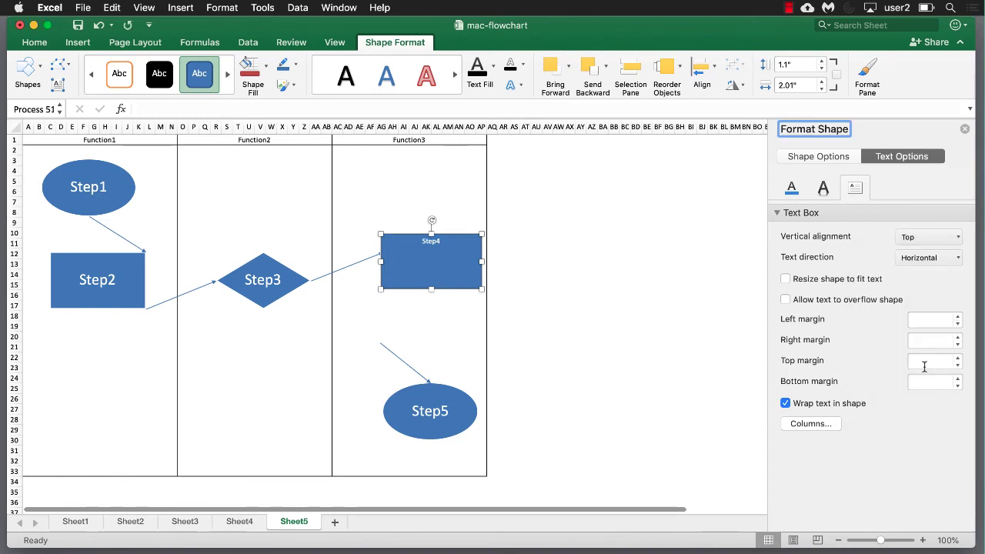
- Examine the text box and text fill options of Step3's label as a reference for Step4's text
{"action": "left_click", "coordinate": [429, 241]}
{"action": "double_click", "coordinate": [429, 241]}
{"action": "left_click", "coordinate": [248, 279]}
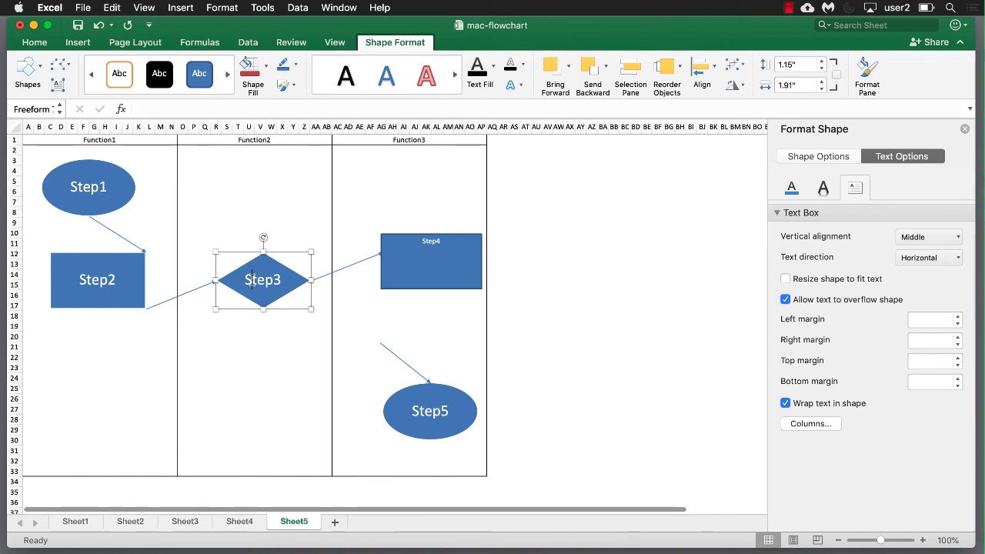
{"action": "left_click", "coordinate": [789, 188]}
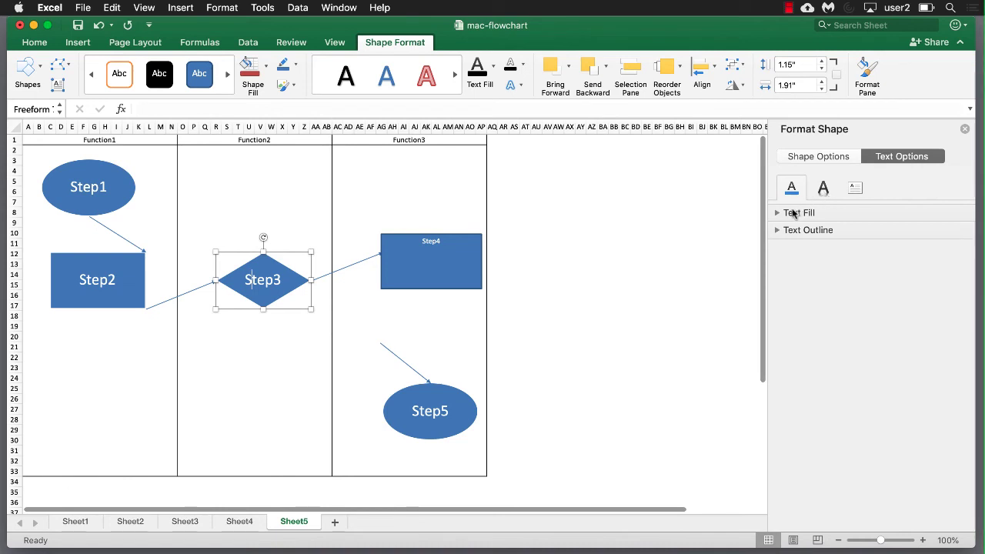
{"action": "left_click", "coordinate": [779, 213]}
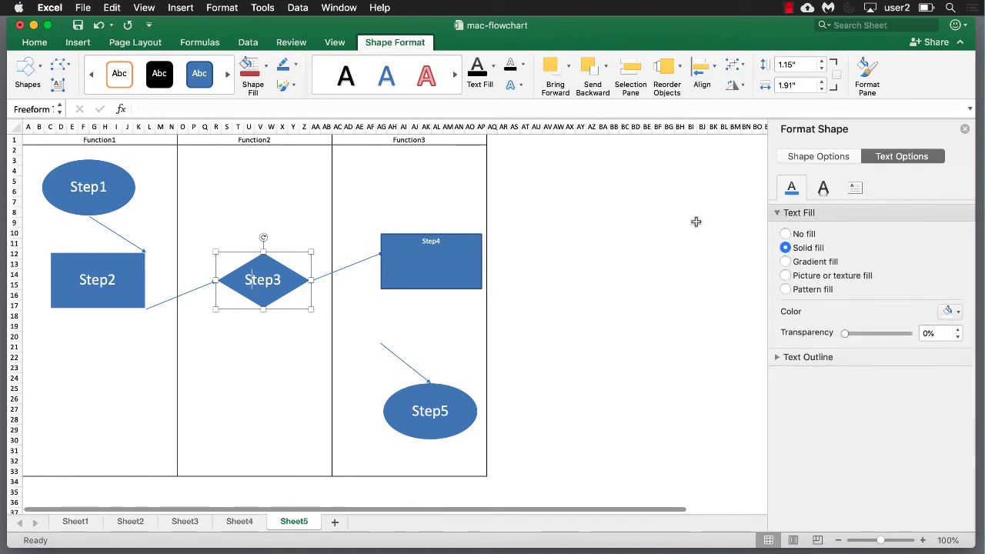
- Increase the font size of the "Step4" label in the Function3 lane to 24
{"action": "left_click", "coordinate": [433, 245]}
{"action": "double_click", "coordinate": [431, 243]}
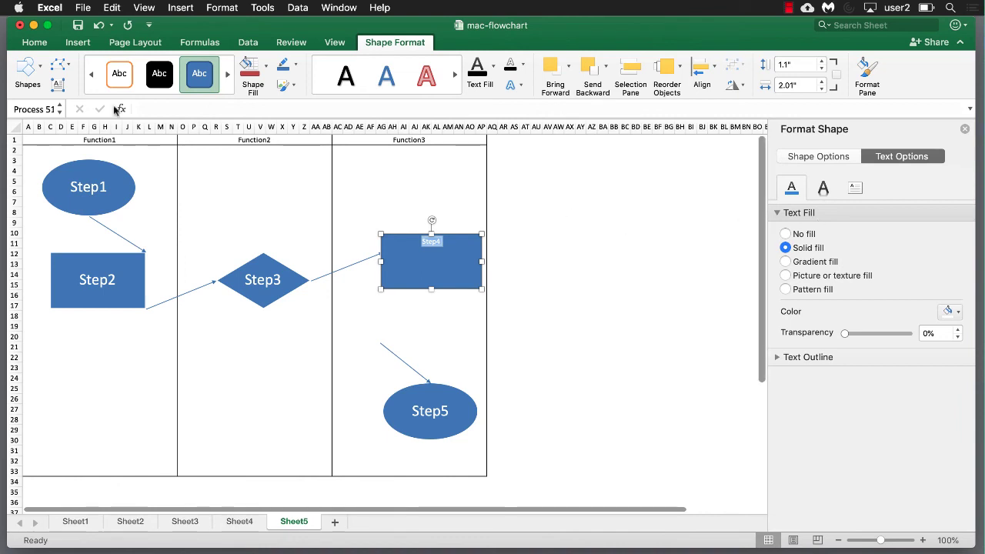
{"action": "left_click", "coordinate": [29, 44]}
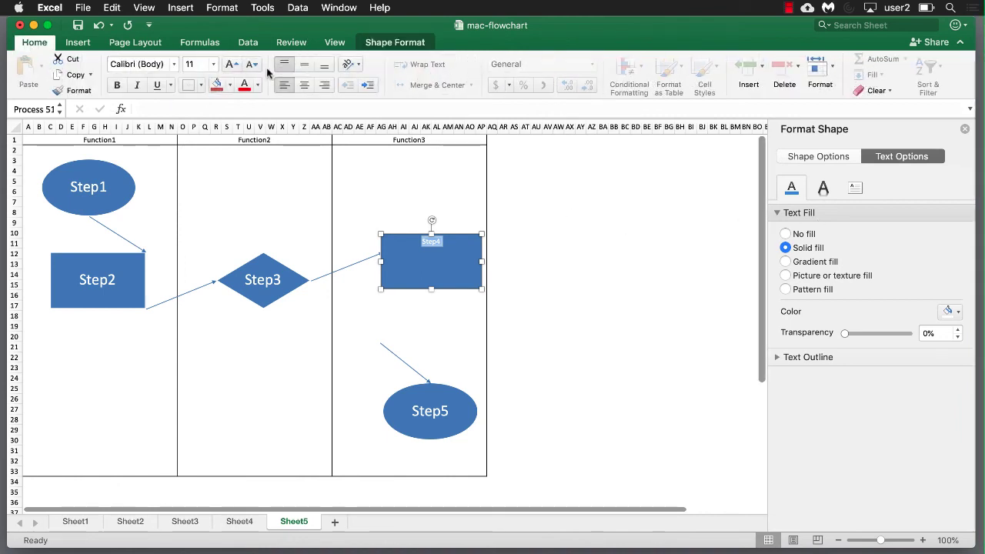
{"action": "left_click", "coordinate": [230, 66]}
{"action": "left_click", "coordinate": [229, 66]}
{"action": "left_click", "coordinate": [230, 66]}
{"action": "left_click", "coordinate": [229, 66]}
{"action": "left_click", "coordinate": [229, 67]}
{"action": "left_click", "coordinate": [229, 66]}
- Set the vertical alignment of the Step4 rectangle's text to Middle Centered
{"action": "left_click", "coordinate": [854, 188]}
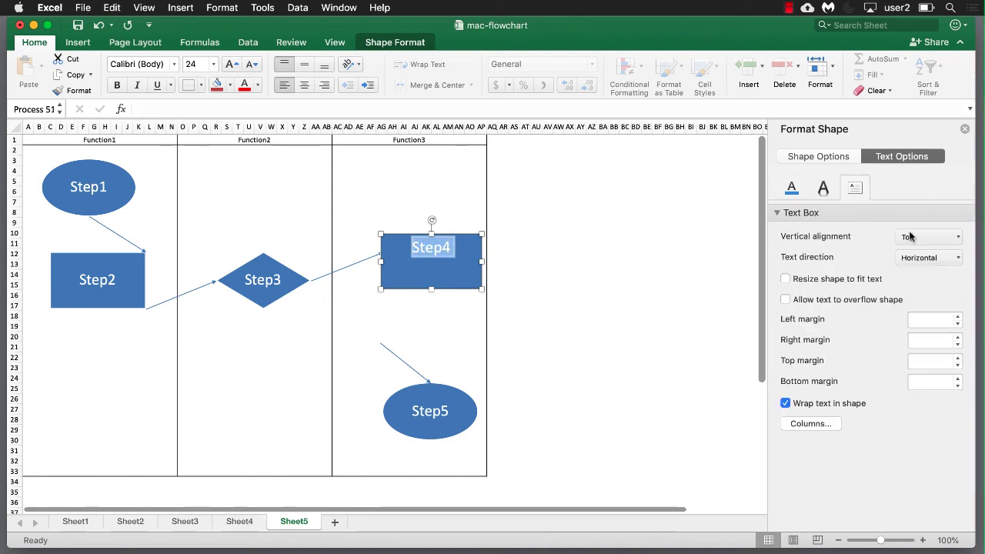
{"action": "left_click", "coordinate": [951, 237]}
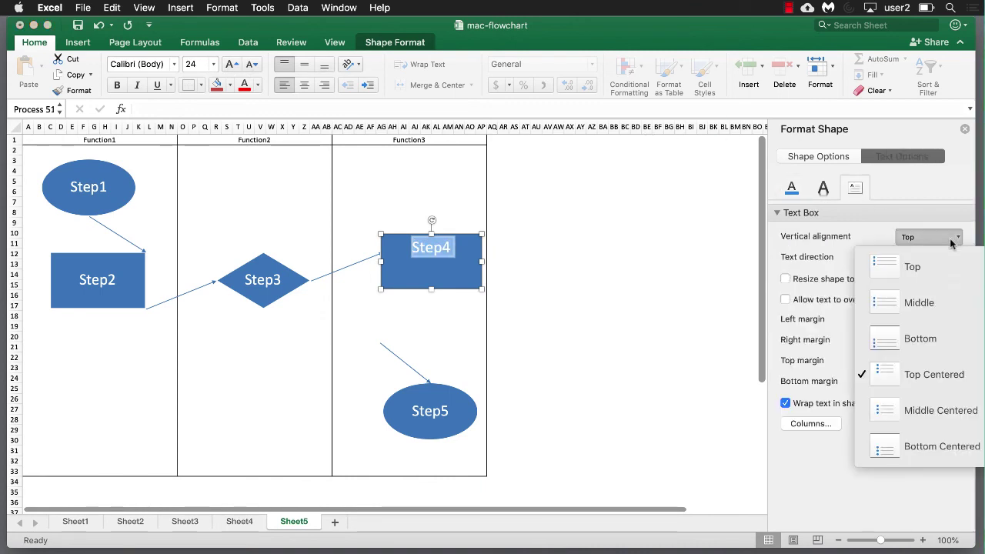
{"action": "left_click", "coordinate": [922, 409]}
{"action": "left_click", "coordinate": [624, 335]}
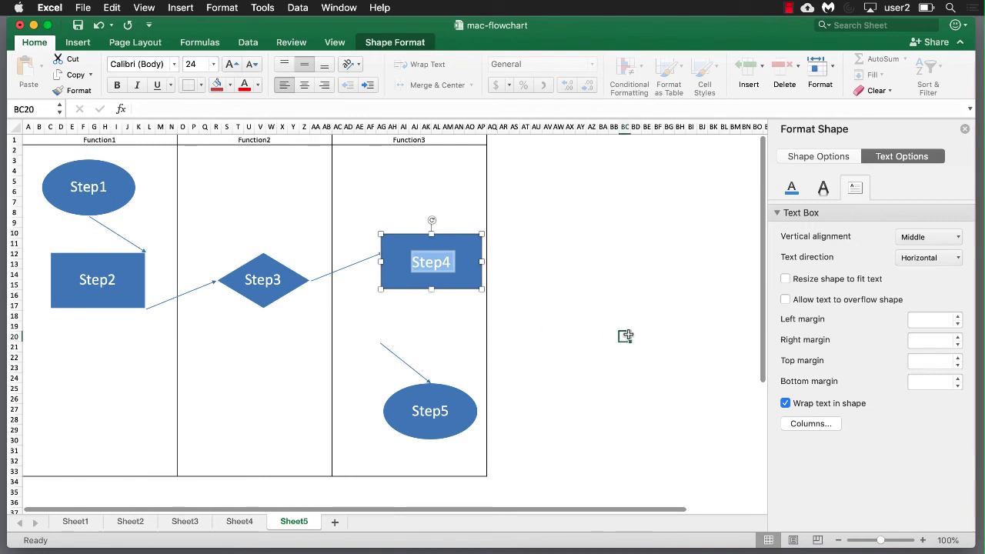
- Delete the old Step2 rectangle and place a copy of the Step4 rectangle below Step1 in the Function1 lane
{"action": "left_click", "coordinate": [118, 260]}
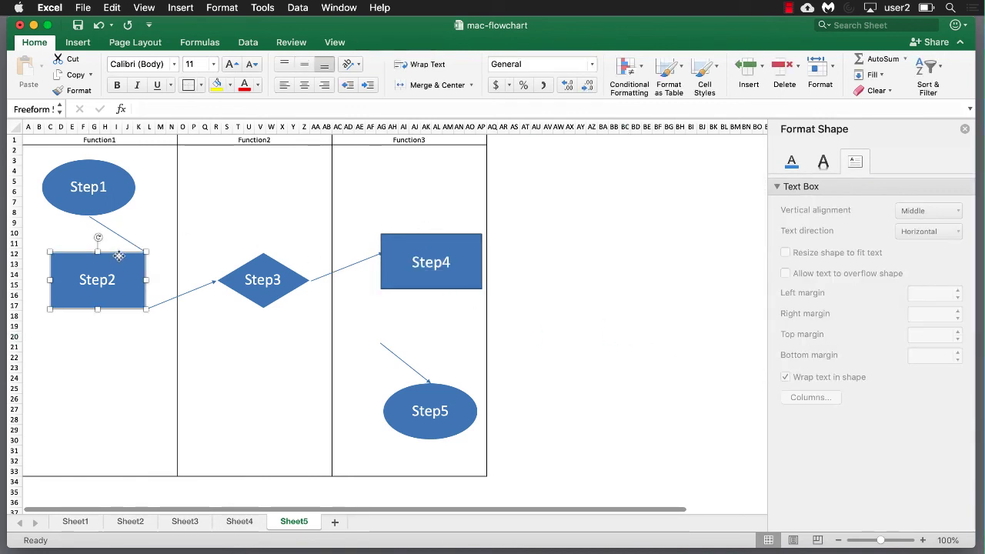
{"action": "key", "text": "Delete"}
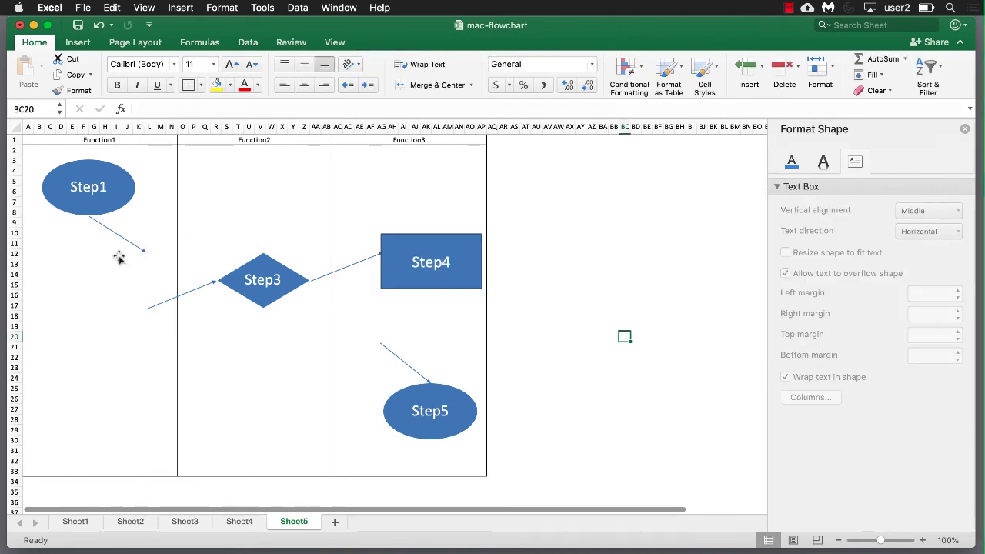
{"action": "left_click", "coordinate": [404, 242]}
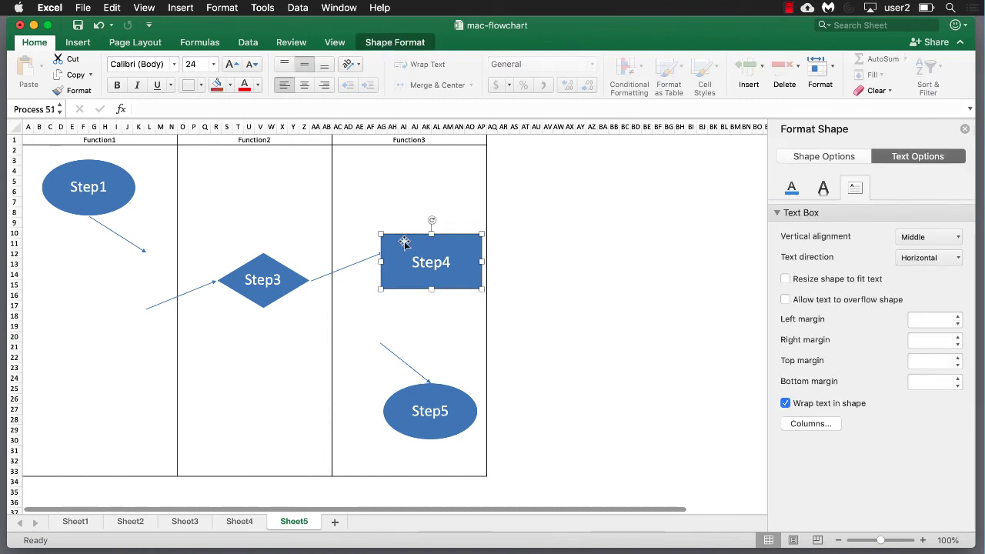
{"action": "key", "text": "super+c"}
{"action": "key", "text": "super+v"}
{"action": "left_click_drag", "start_coordinate": [408, 247], "coordinate": [58, 288]}
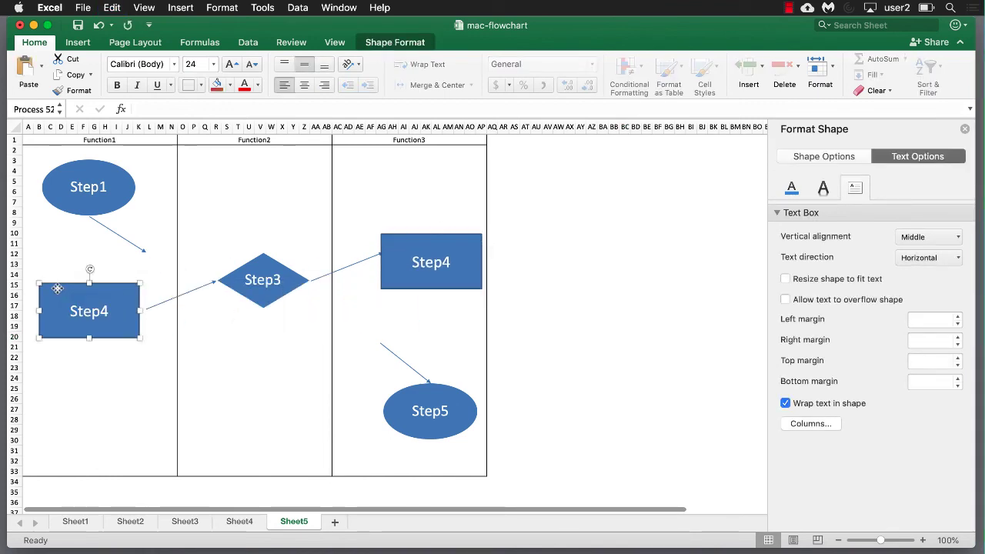
- Relabel the copied rectangle in the Function1 lane as "Step2"
{"action": "double_click", "coordinate": [89, 311]}
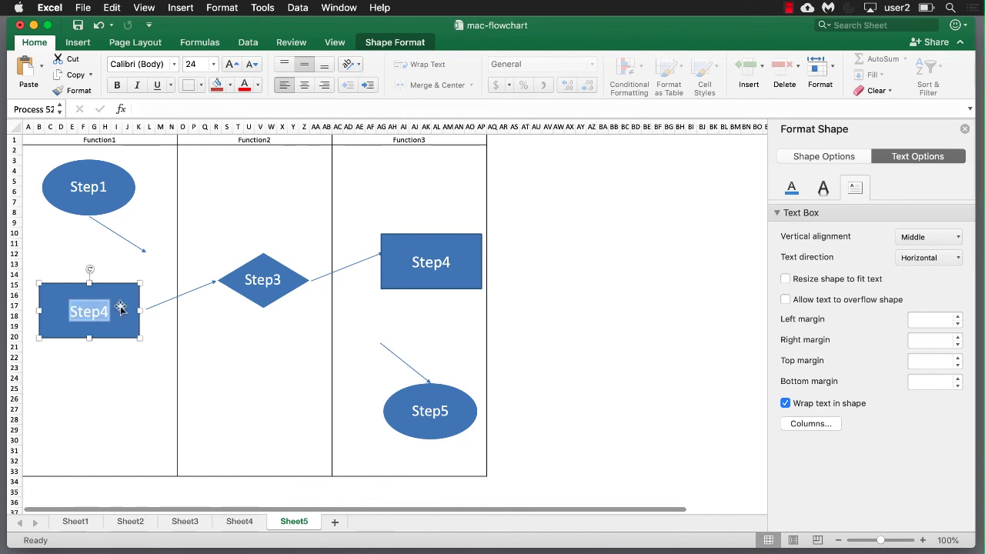
{"action": "left_click", "coordinate": [121, 306]}
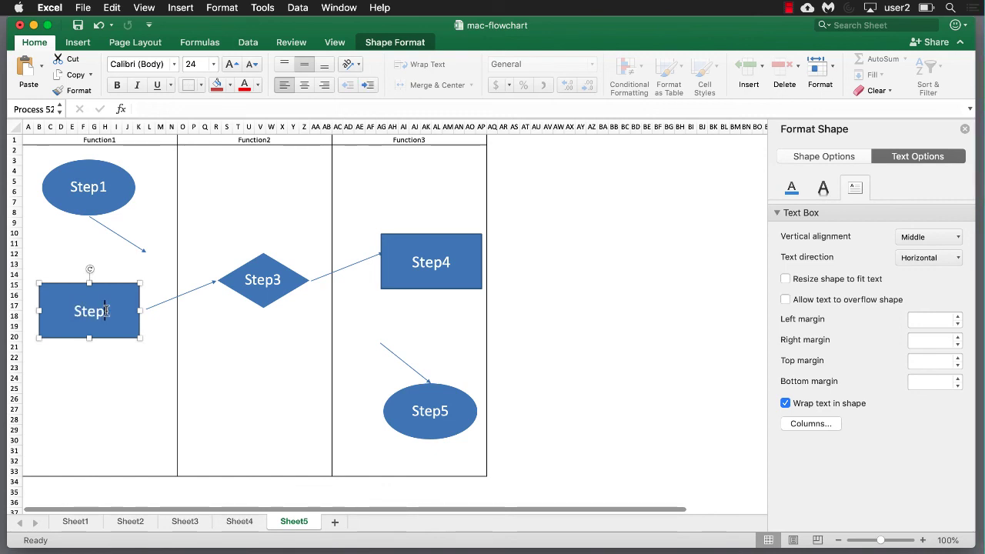
{"action": "left_click", "coordinate": [110, 266]}
{"action": "left_click", "coordinate": [117, 297]}
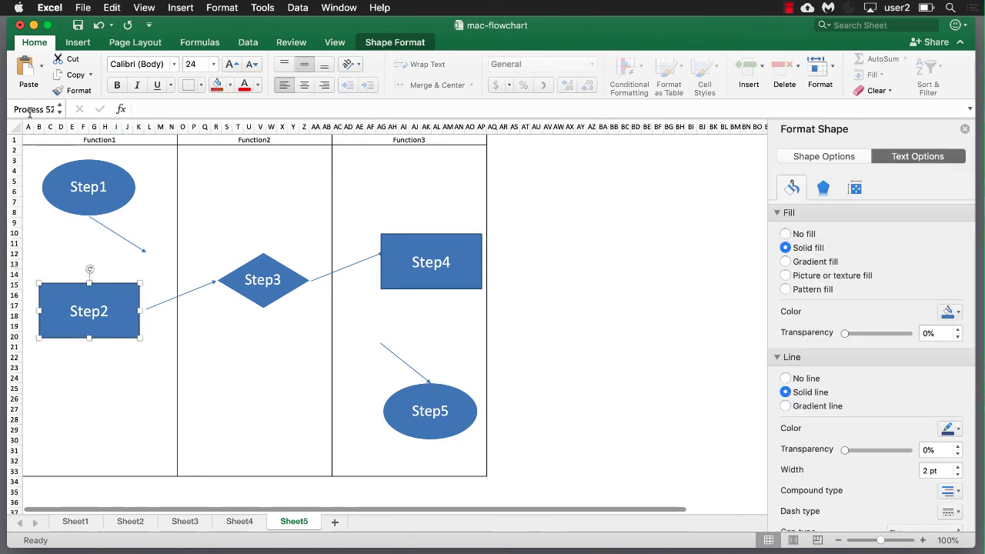
- Attach the arrow from Step1 to Step2's top midpoint and the start of the Step3 arrow to Step2's right midpoint
{"action": "left_click", "coordinate": [122, 239]}
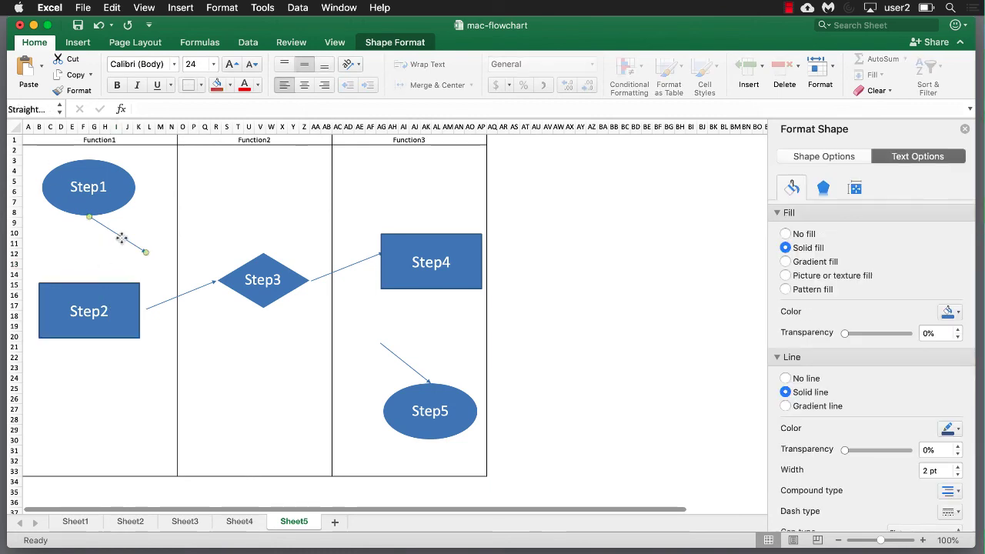
{"action": "left_click_drag", "start_coordinate": [145, 252], "coordinate": [91, 282]}
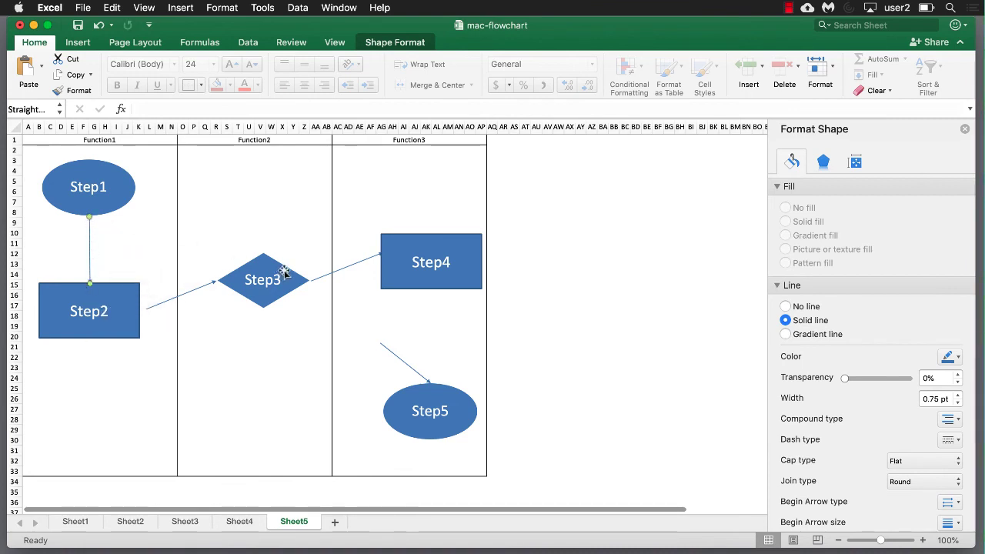
{"action": "left_click", "coordinate": [195, 292]}
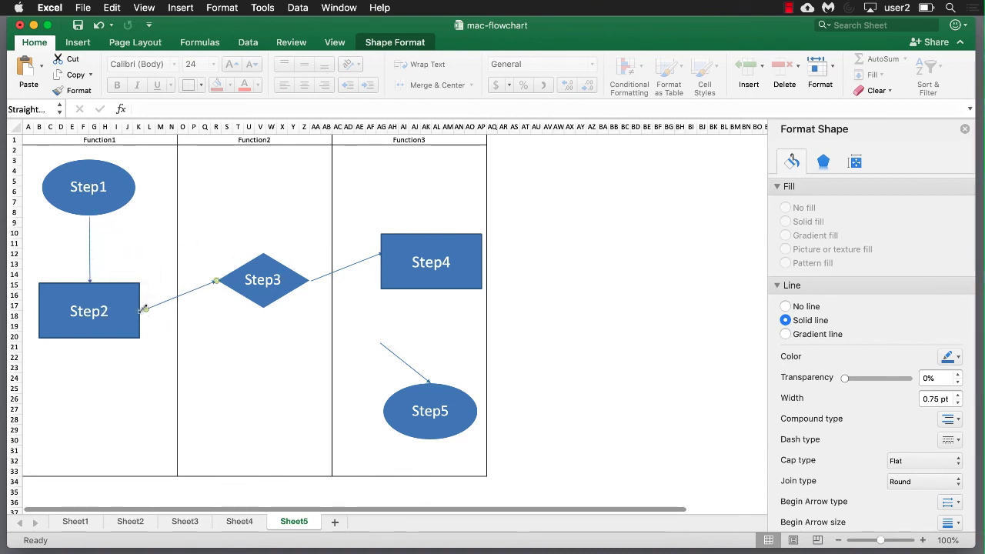
{"action": "left_click_drag", "start_coordinate": [146, 308], "coordinate": [139, 310]}
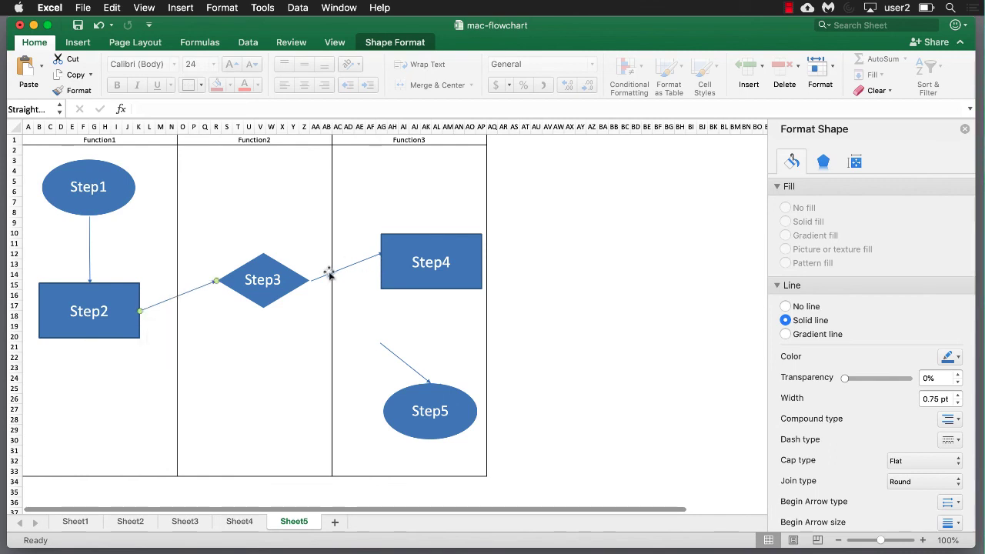
- Reposition Step4 in its lane, attaching the arrow from Step3 to its left midpoint and the Step5 arrow's start to its bottom midpoint
{"action": "left_click_drag", "start_coordinate": [435, 246], "coordinate": [434, 199]}
{"action": "left_click", "coordinate": [369, 259]}
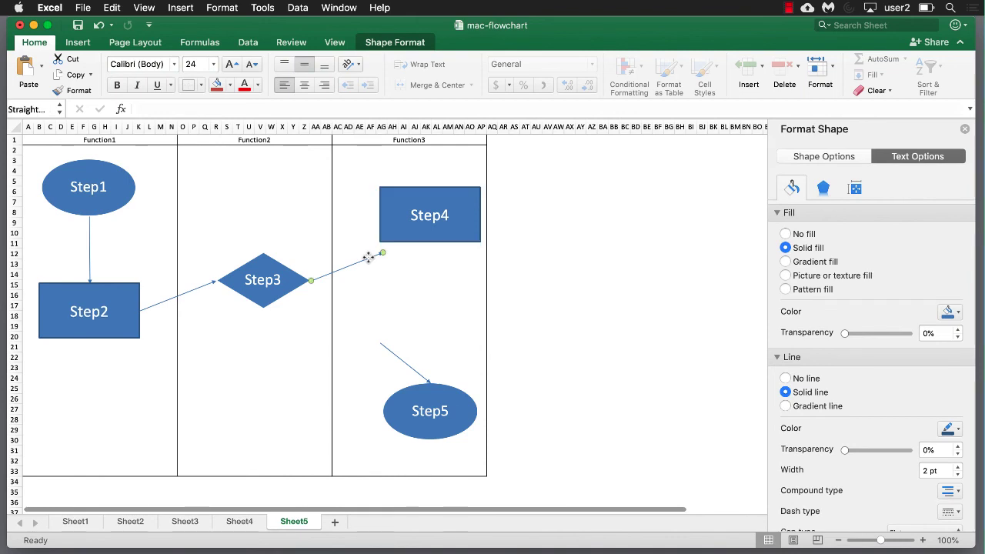
{"action": "left_click_drag", "start_coordinate": [376, 254], "coordinate": [379, 215]}
{"action": "left_click", "coordinate": [385, 347]}
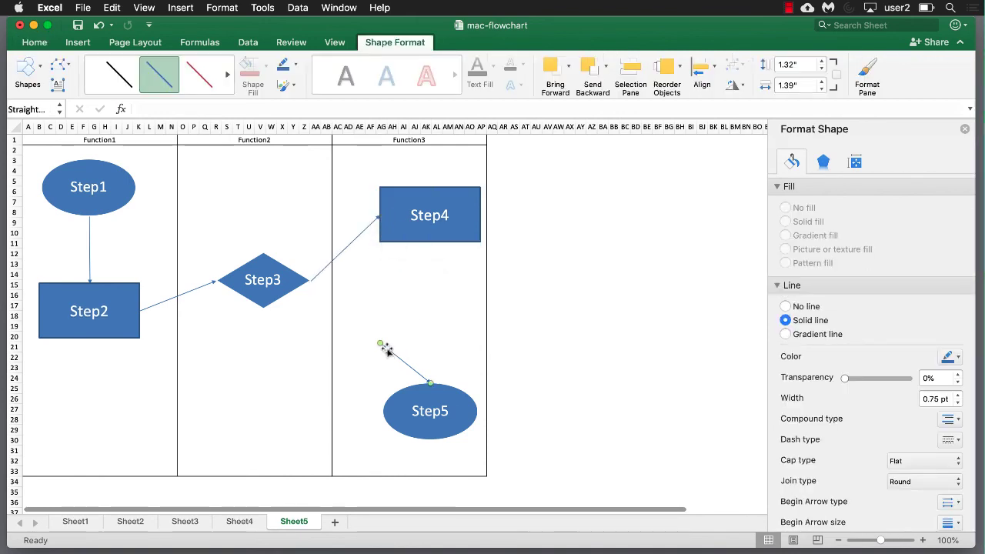
{"action": "left_click_drag", "start_coordinate": [378, 343], "coordinate": [403, 295]}
- Move Step3 slightly down, and align Step2, Step3 and Step4 with each other using Align Middle
{"action": "left_click", "coordinate": [260, 297]}
{"action": "left_click_drag", "start_coordinate": [260, 297], "coordinate": [256, 320]}
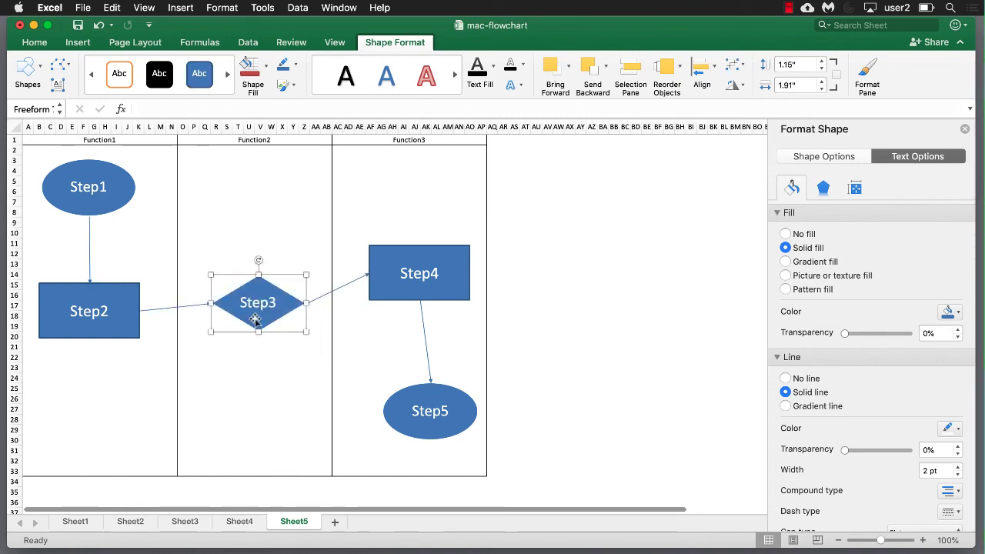
{"action": "left_click", "coordinate": [125, 297], "text": "shift"}
{"action": "left_click", "coordinate": [402, 255], "text": "shift"}
{"action": "left_click", "coordinate": [707, 68]}
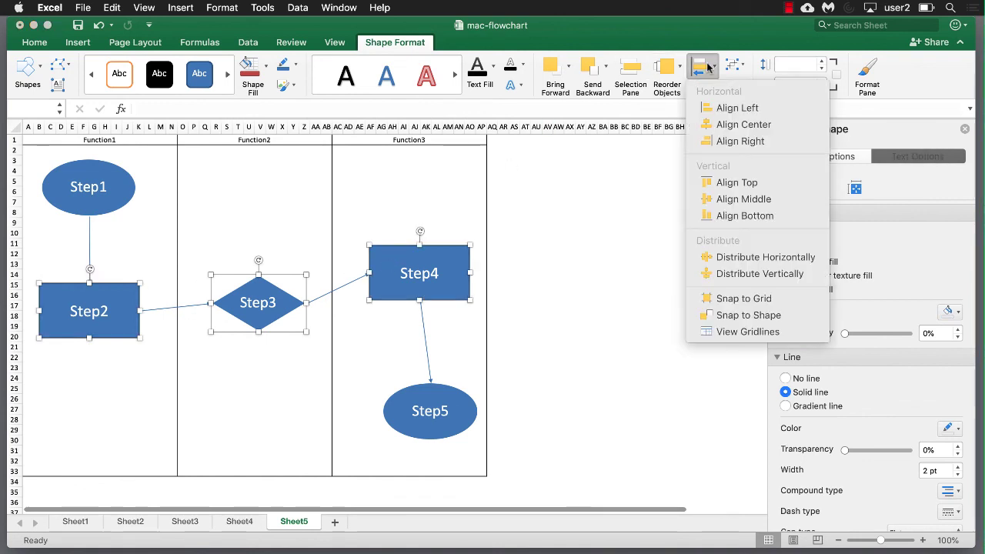
{"action": "left_click", "coordinate": [732, 198]}
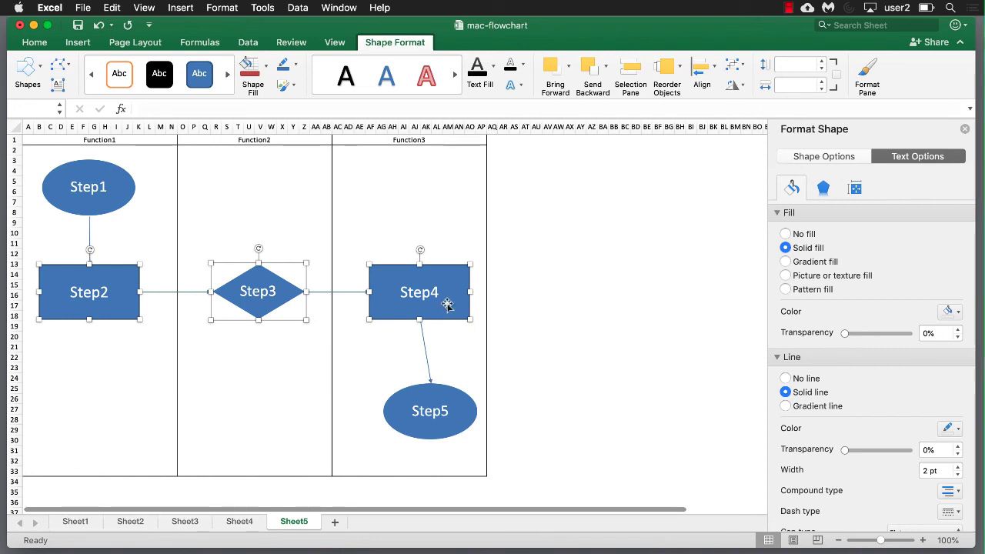
{"action": "left_click", "coordinate": [578, 285]}
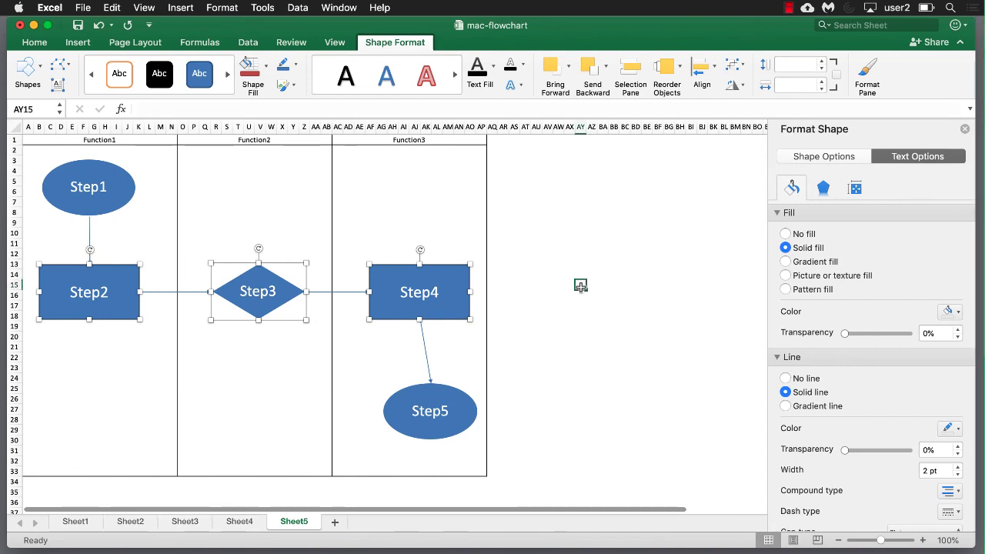
- Align Step4 and Step5 in the Function3 lane with Align Center
{"action": "left_click", "coordinate": [425, 310]}
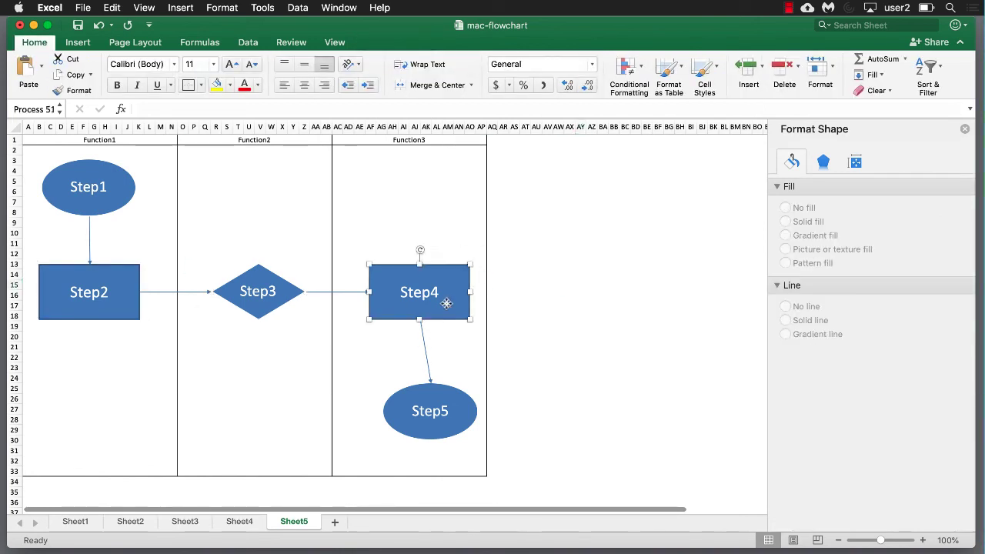
{"action": "left_click", "coordinate": [439, 393], "text": "shift"}
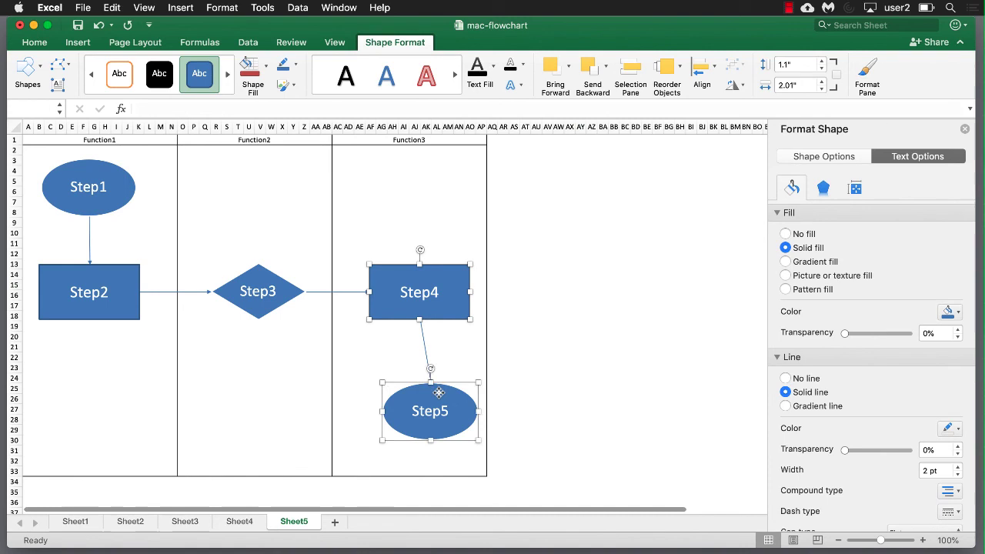
{"action": "left_click", "coordinate": [713, 69]}
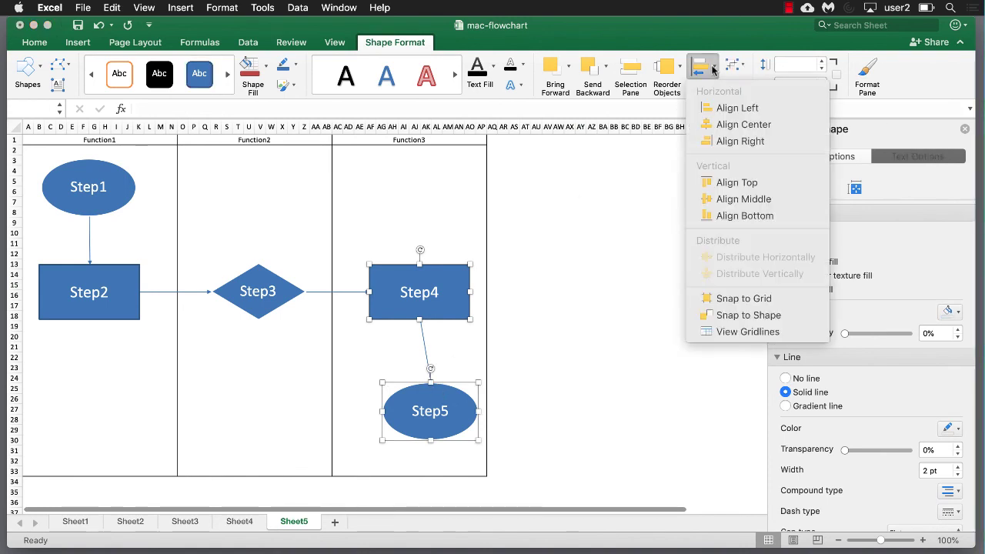
{"action": "left_click", "coordinate": [732, 126]}
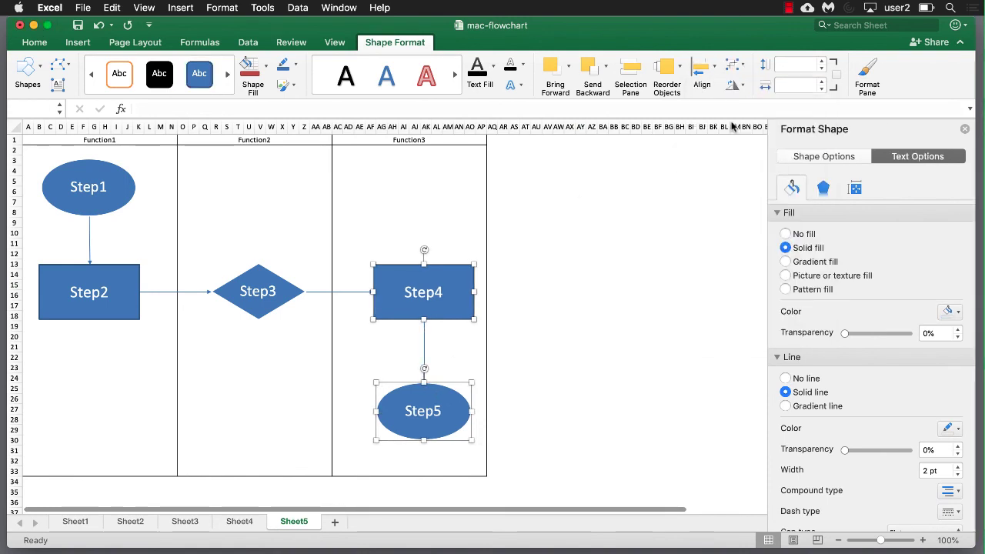
{"action": "left_click", "coordinate": [216, 191]}
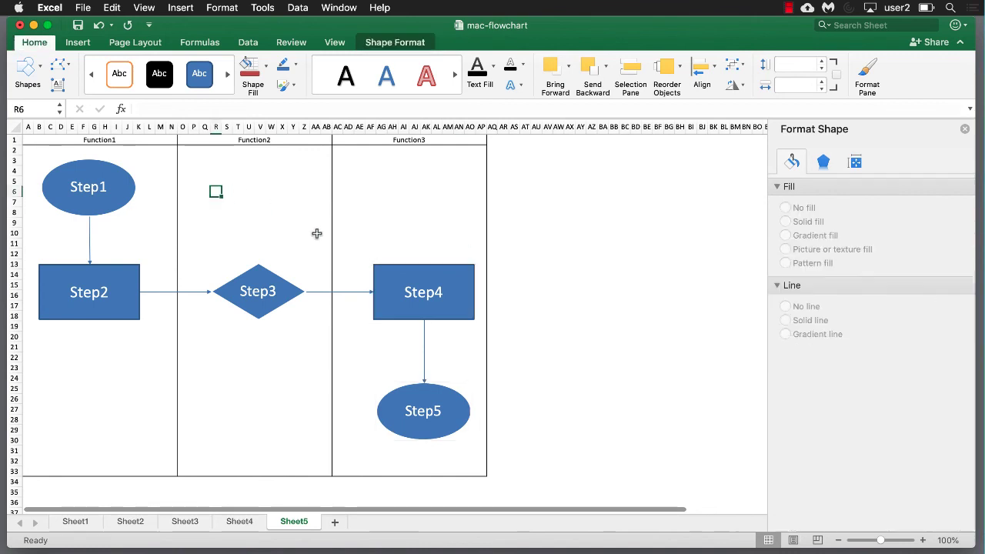
- Align Step1 and Step2 in the Function1 lane with Align Center
{"action": "left_click", "coordinate": [115, 189]}
{"action": "left_click", "coordinate": [121, 281], "text": "shift"}
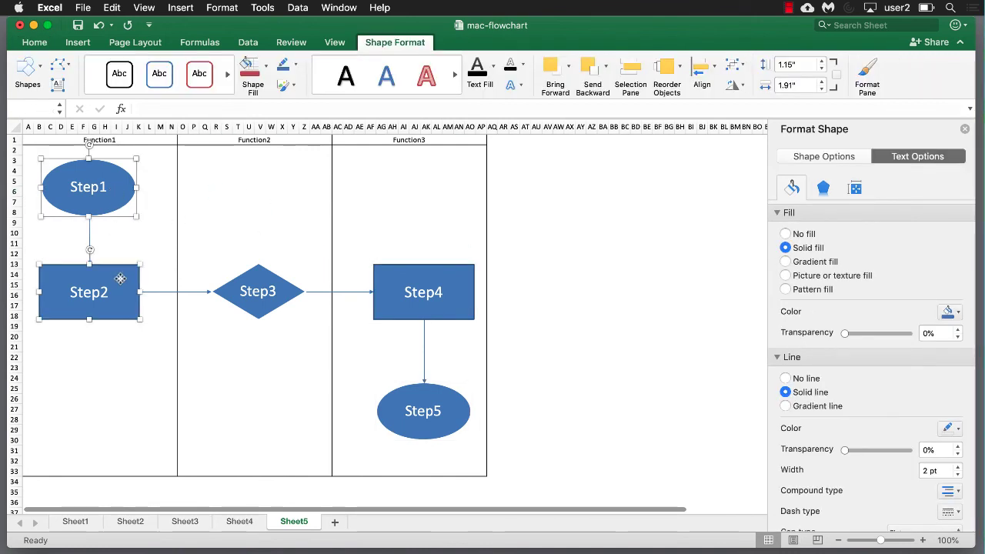
{"action": "left_click", "coordinate": [703, 74]}
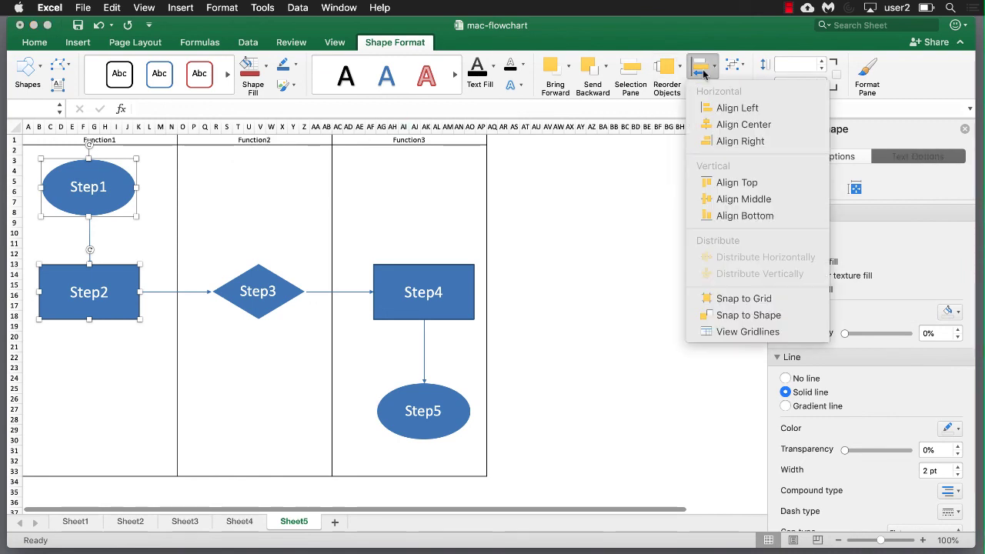
{"action": "left_click", "coordinate": [717, 124]}
{"action": "left_click", "coordinate": [633, 243]}
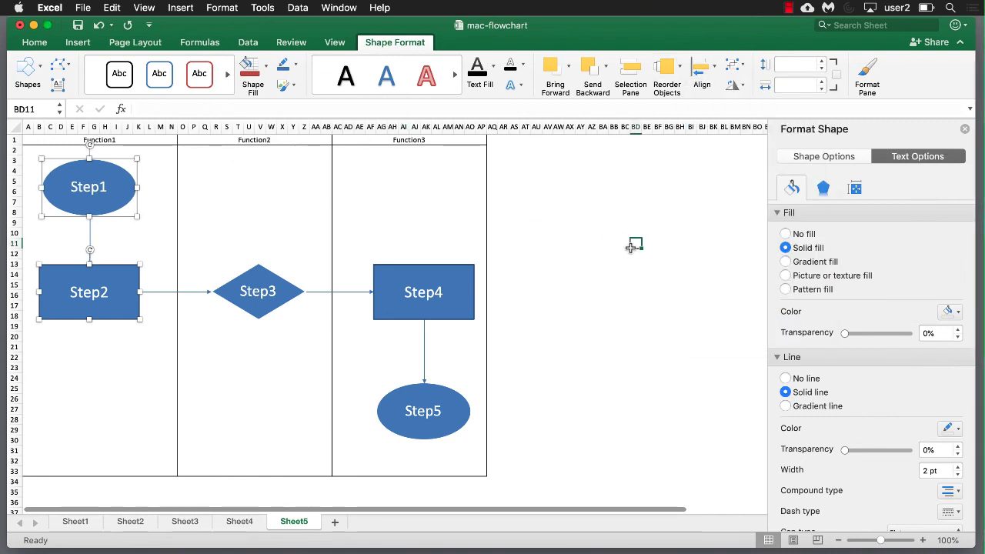
{"action": "left_click", "coordinate": [593, 263]}
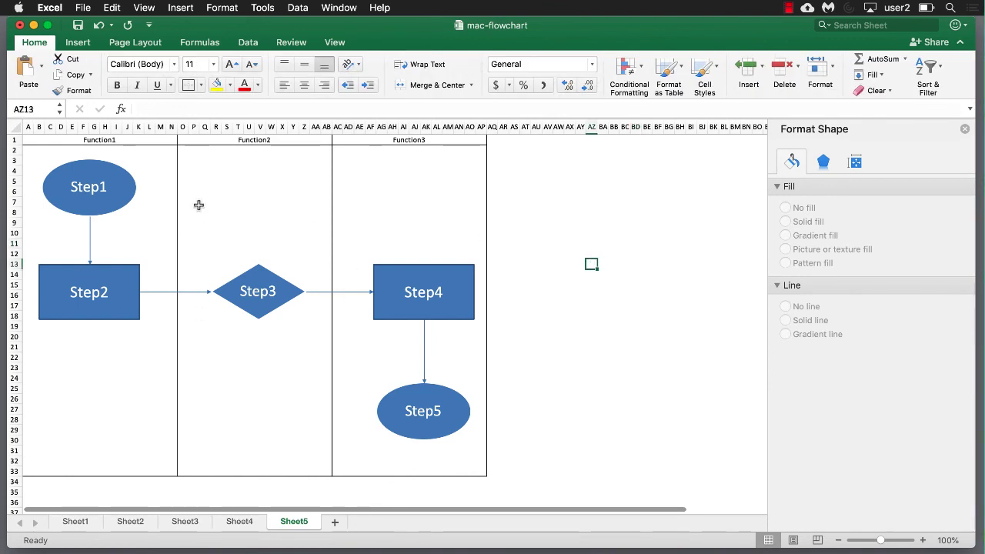